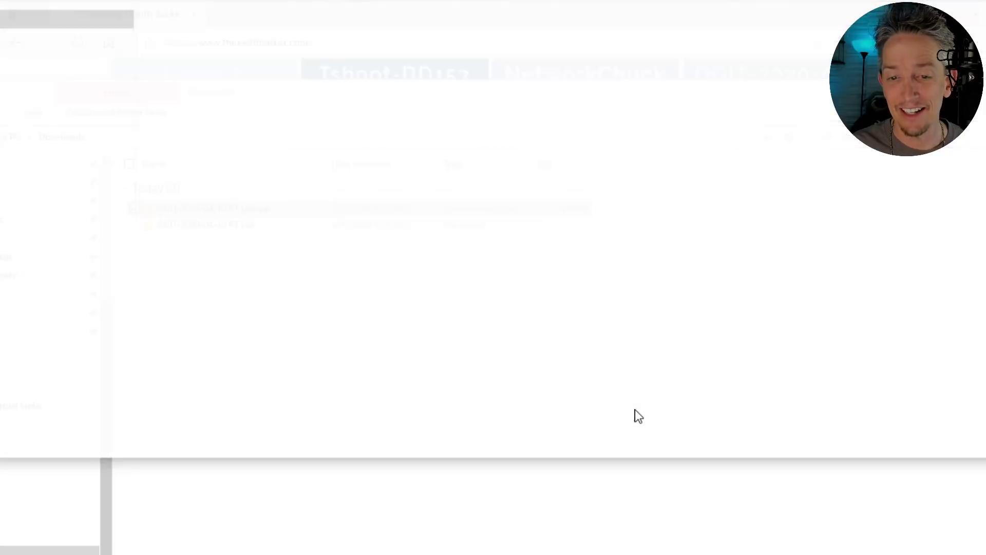
- Open OGIT-2020-04-10 PT Lab.pdf from the lab folder, review its objectives, and minimize the document
{"action": "left_click_drag", "start_coordinate": [304, 0], "coordinate": [252, 80]}
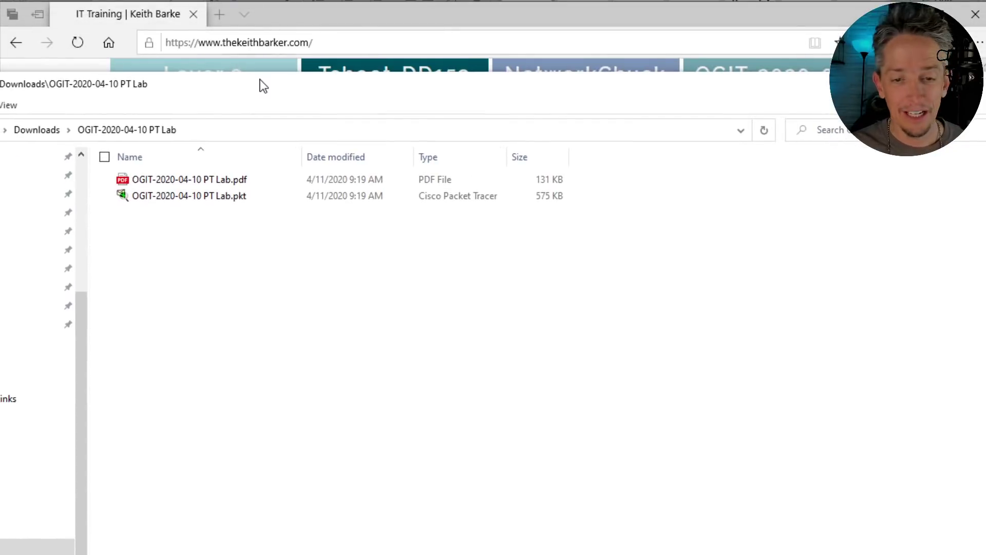
{"action": "double_click", "coordinate": [171, 182]}
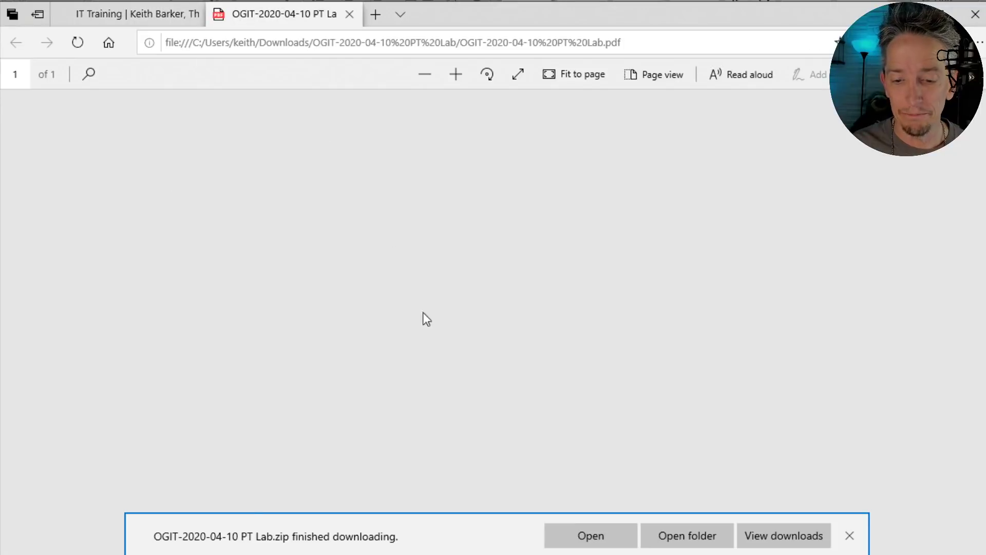
{"action": "scroll", "coordinate": [628, 375], "scroll_direction": "down", "scroll_amount": 2}
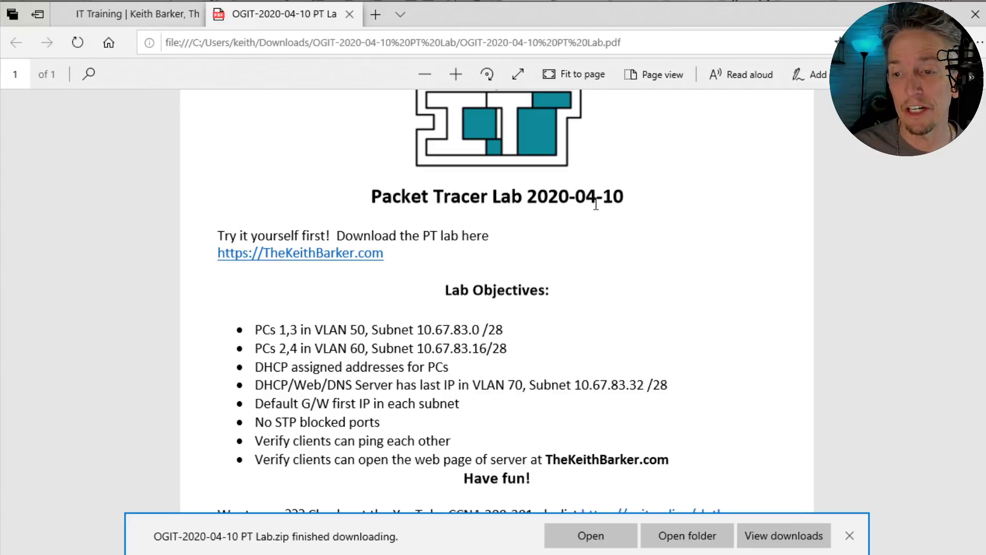
{"action": "left_click", "coordinate": [907, 14]}
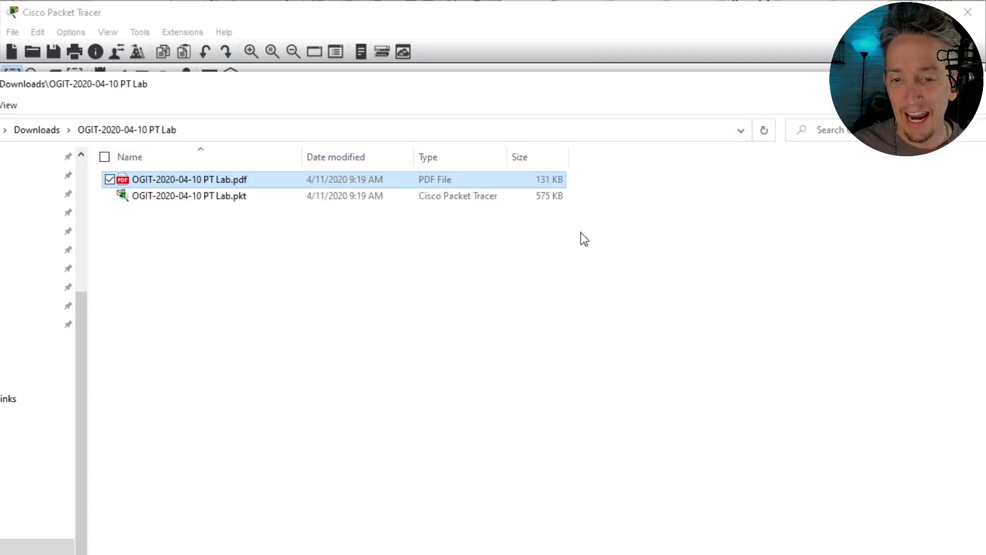
- Open OGIT-2020-04-10 PT Lab.pkt in Cisco Packet Tracer and enlarge its window to show the topology beside the lab notes
{"action": "left_click", "coordinate": [175, 202]}
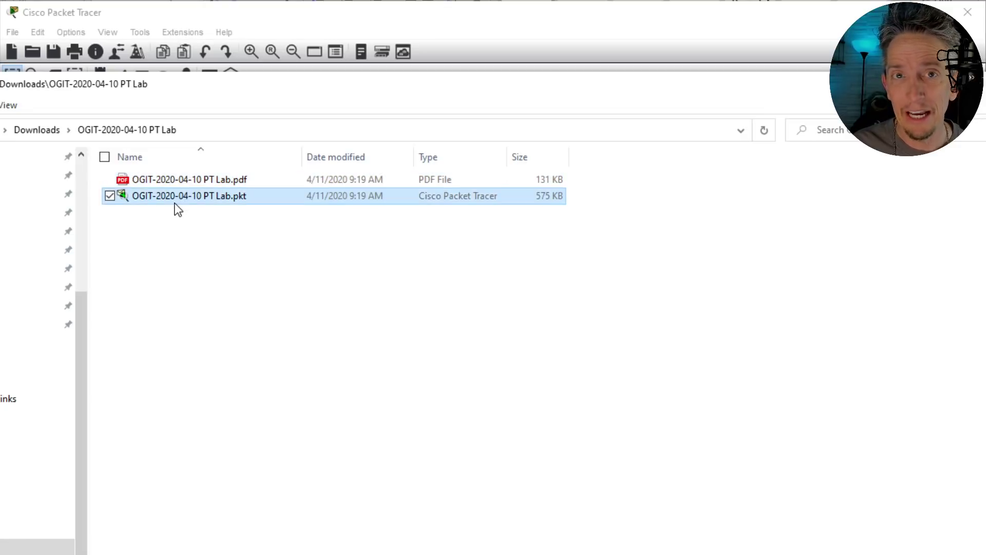
{"action": "double_click", "coordinate": [176, 203]}
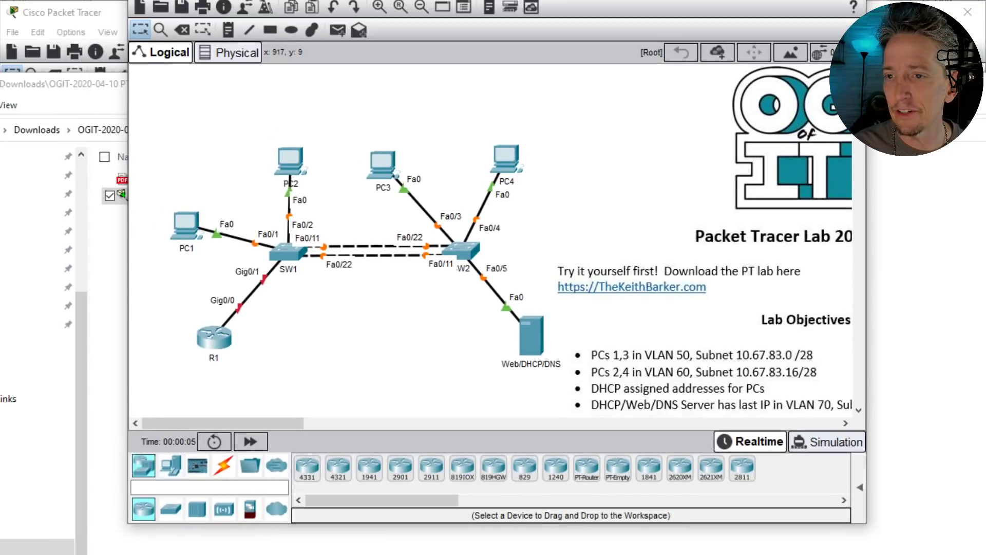
{"action": "left_click_drag", "start_coordinate": [672, 0], "coordinate": [542, 18]}
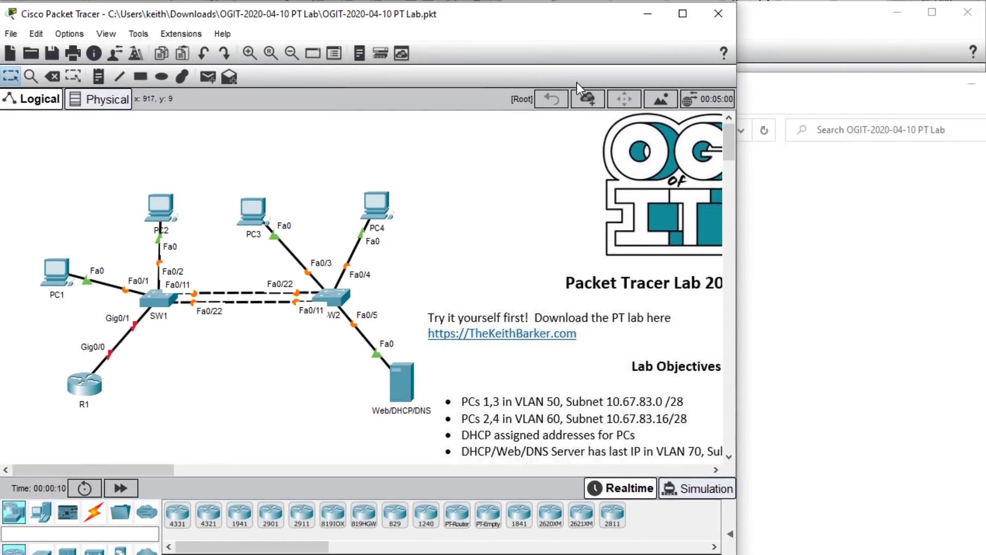
{"action": "left_click_drag", "start_coordinate": [736, 554], "coordinate": [978, 551]}
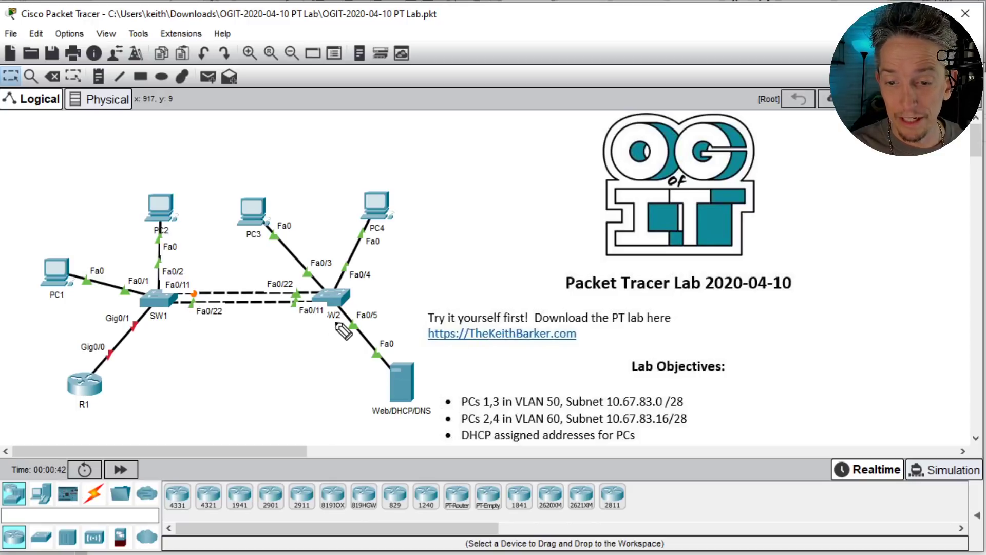
- Draw an arrow pointing at the Web/DHCP/DNS server and clear the annotation
{"action": "left_click_drag", "start_coordinate": [355, 404], "coordinate": [374, 402]}
{"action": "left_click_drag", "start_coordinate": [366, 400], "coordinate": [363, 411]}
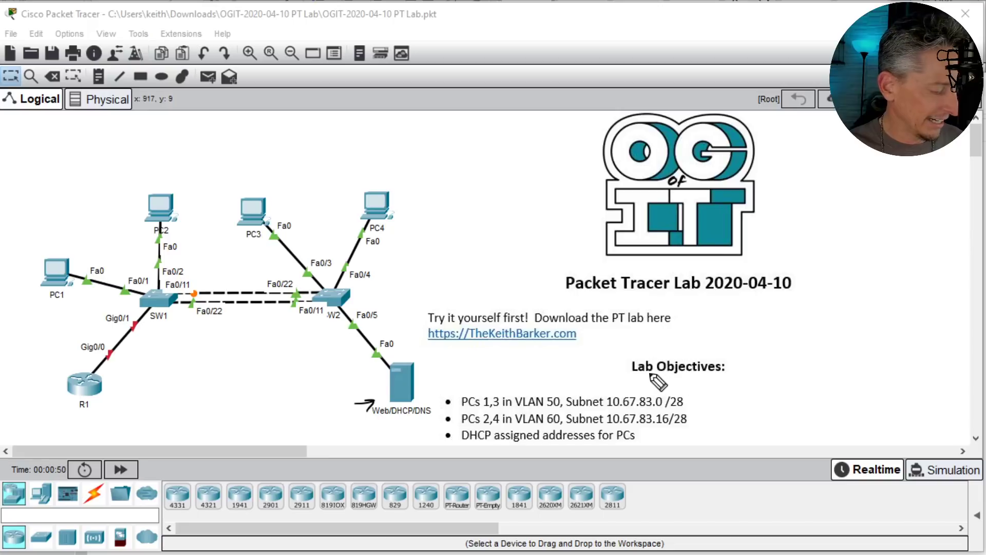
{"action": "key", "text": "ctrl+shift+7"}
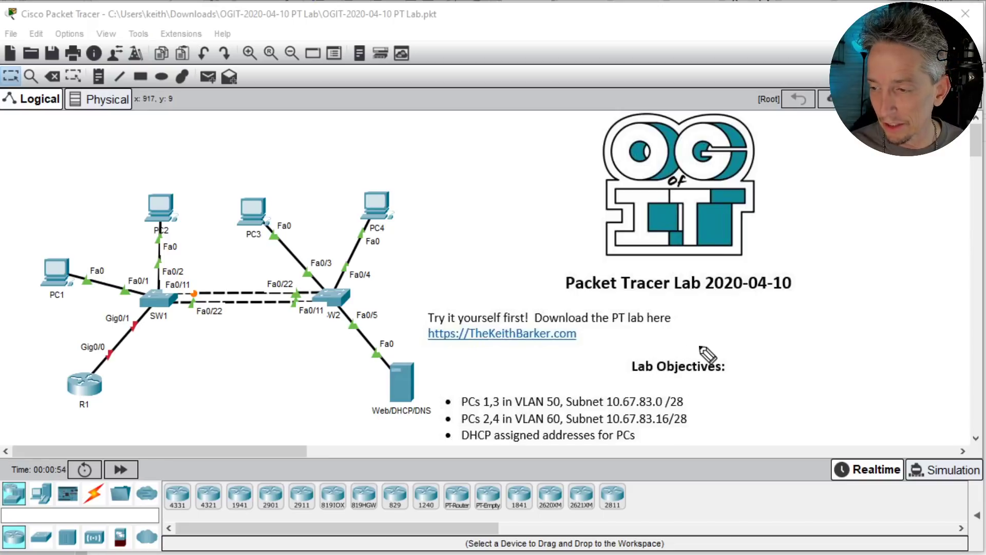
- Review the lab objectives, handwriting VLAN 50, VLAN 60 and VLAN 70 below R1 and circling the Web/DHCP/DNS server
{"action": "scroll", "coordinate": [729, 353], "scroll_direction": "down", "scroll_amount": 3}
{"action": "scroll", "coordinate": [730, 359], "scroll_direction": "down", "scroll_amount": 1}
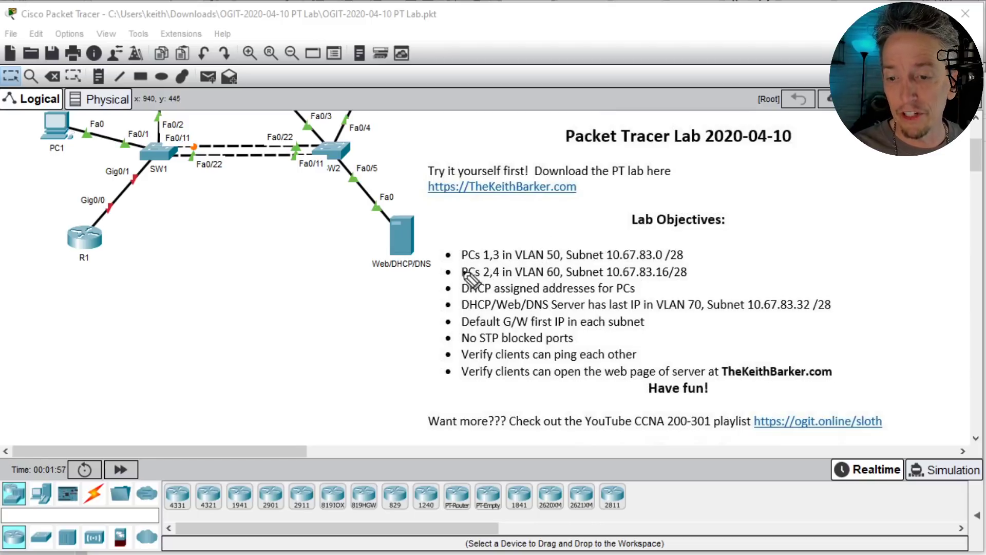
{"action": "mouse_move", "coordinate": [37, 311]}
{"action": "left_mouse_down"}
{"action": "mouse_move", "coordinate": [46, 327]}
{"action": "mouse_move", "coordinate": [70, 325]}
{"action": "mouse_move", "coordinate": [78, 312]}
{"action": "mouse_move", "coordinate": [92, 324]}
{"action": "mouse_move", "coordinate": [101, 311]}
{"action": "left_mouse_up"}
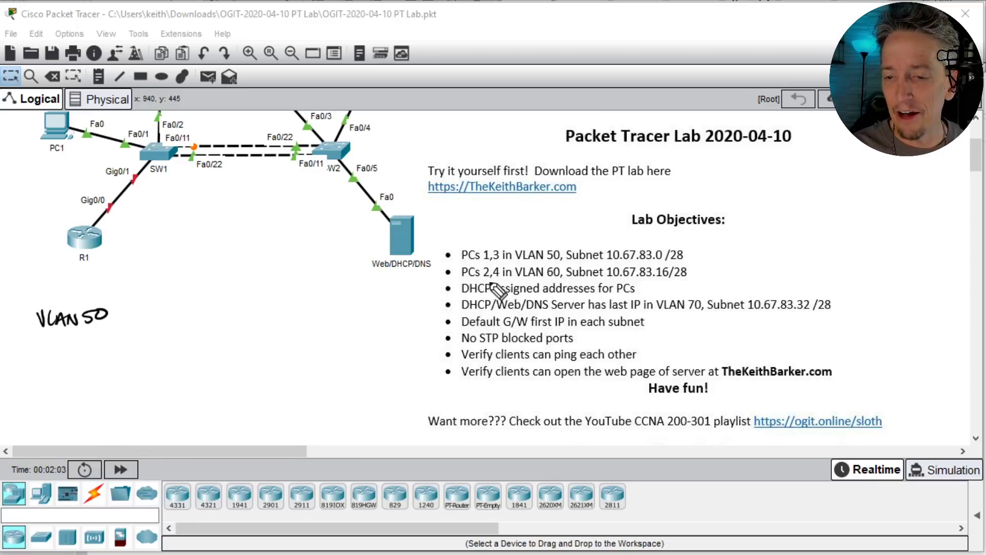
{"action": "mouse_move", "coordinate": [33, 343]}
{"action": "left_mouse_down"}
{"action": "mouse_move", "coordinate": [59, 357]}
{"action": "mouse_move", "coordinate": [110, 337]}
{"action": "left_mouse_up"}
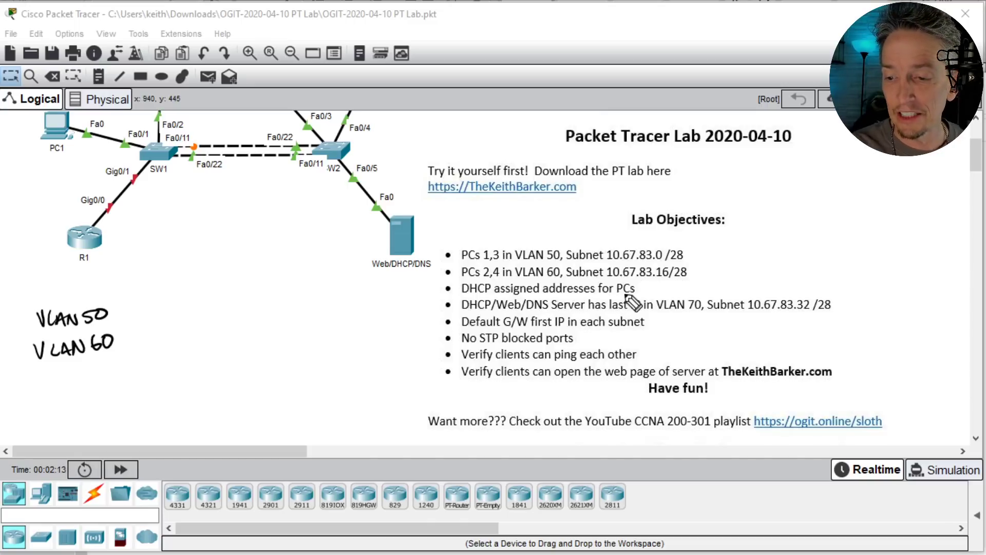
{"action": "mouse_move", "coordinate": [395, 278]}
{"action": "left_mouse_down"}
{"action": "mouse_move", "coordinate": [436, 232]}
{"action": "mouse_move", "coordinate": [420, 277]}
{"action": "left_mouse_up"}
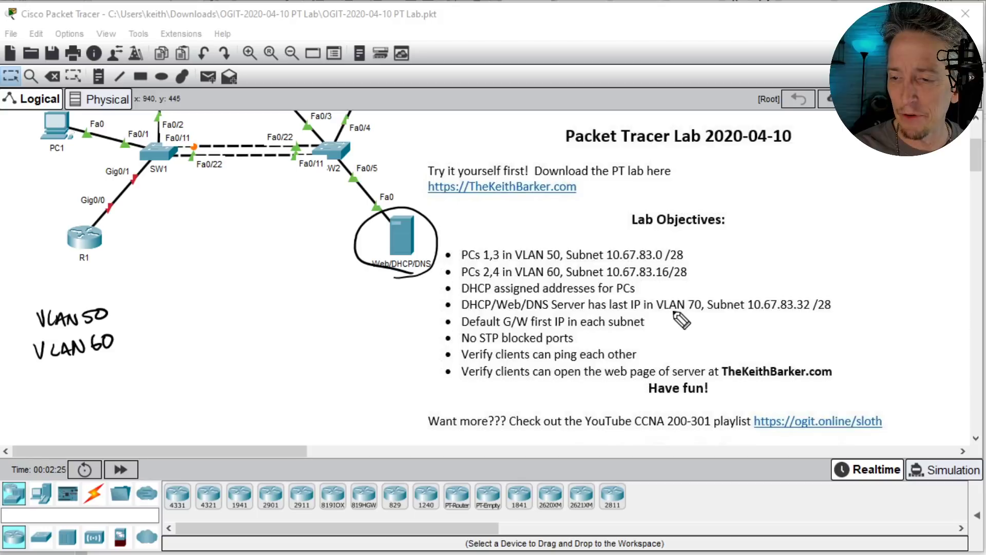
{"action": "left_click_drag", "start_coordinate": [36, 374], "coordinate": [109, 364]}
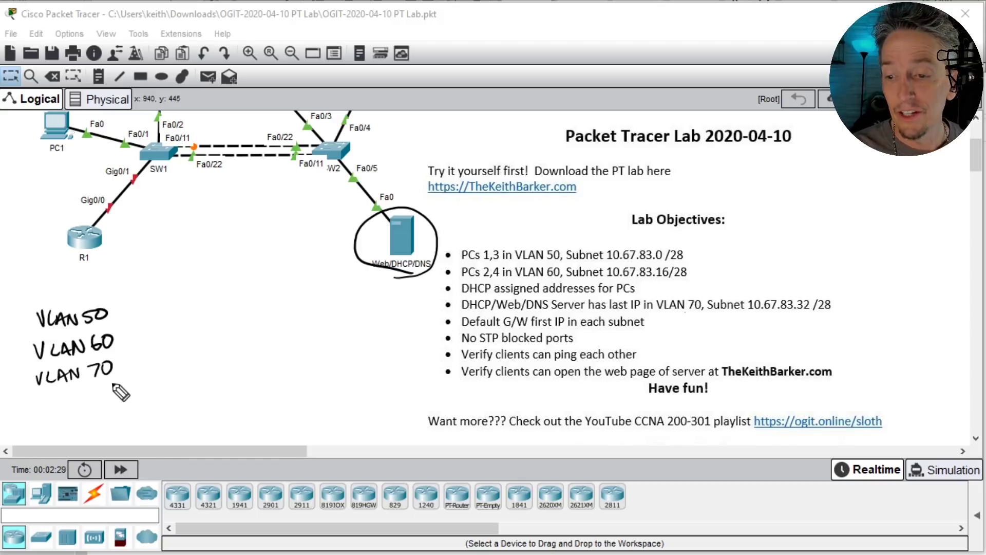
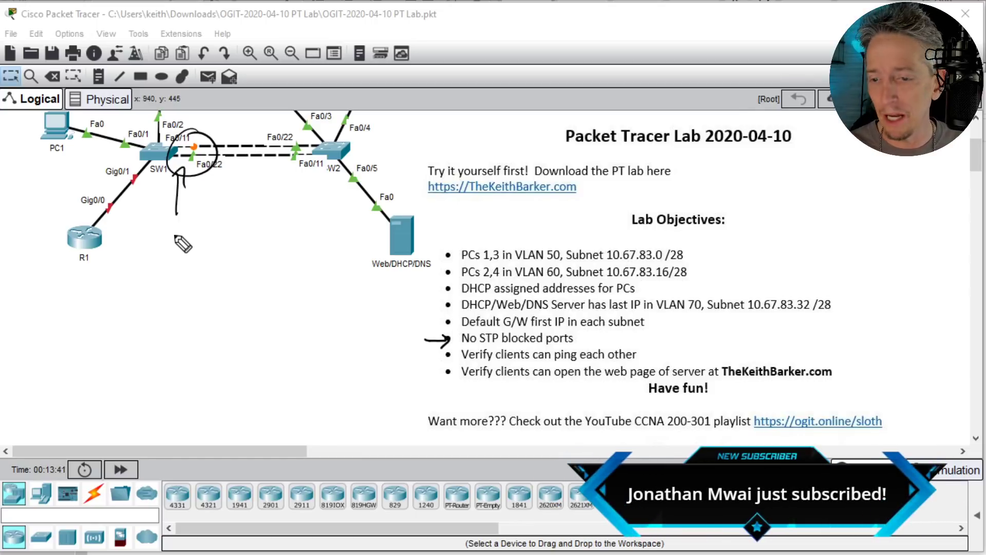
- Mark the No STP blocked ports objective, underline the server's web address, and clear all annotations
{"action": "left_click_drag", "start_coordinate": [584, 336], "coordinate": [594, 332]}
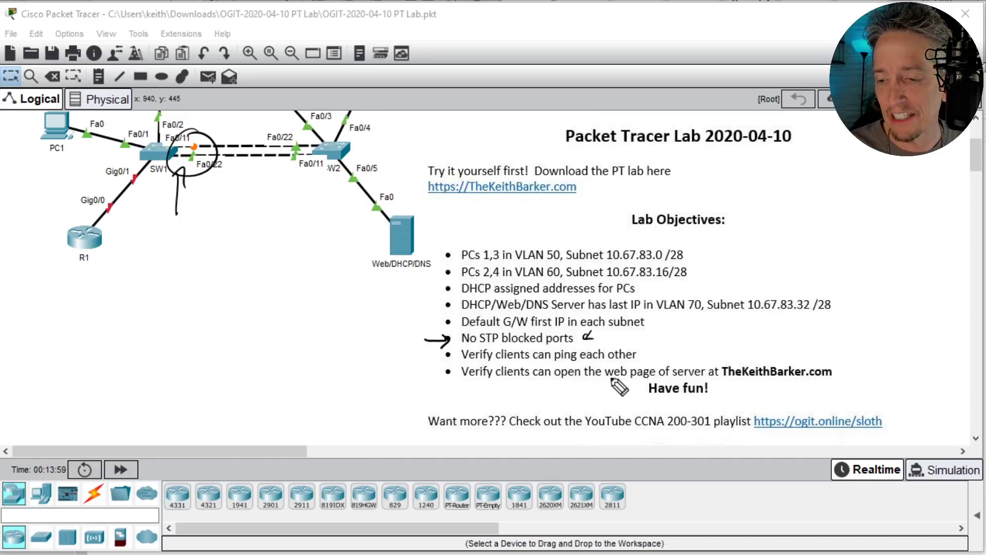
{"action": "left_click_drag", "start_coordinate": [729, 379], "coordinate": [831, 378]}
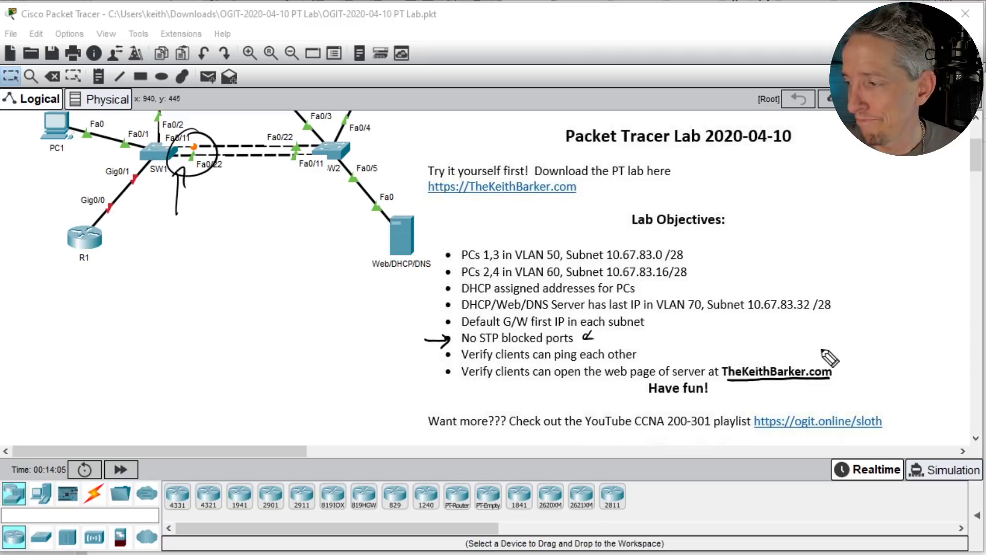
{"action": "key", "text": "ctrl+shift+7"}
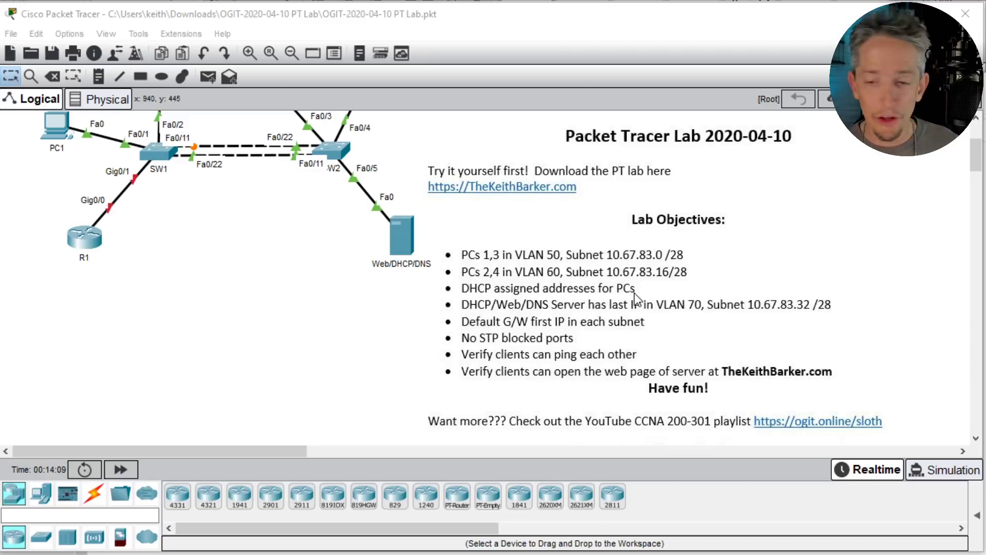
- Switch to a new Notepad document and place it beside the network topology
{"action": "scroll", "coordinate": [591, 269], "scroll_direction": "up", "scroll_amount": 2}
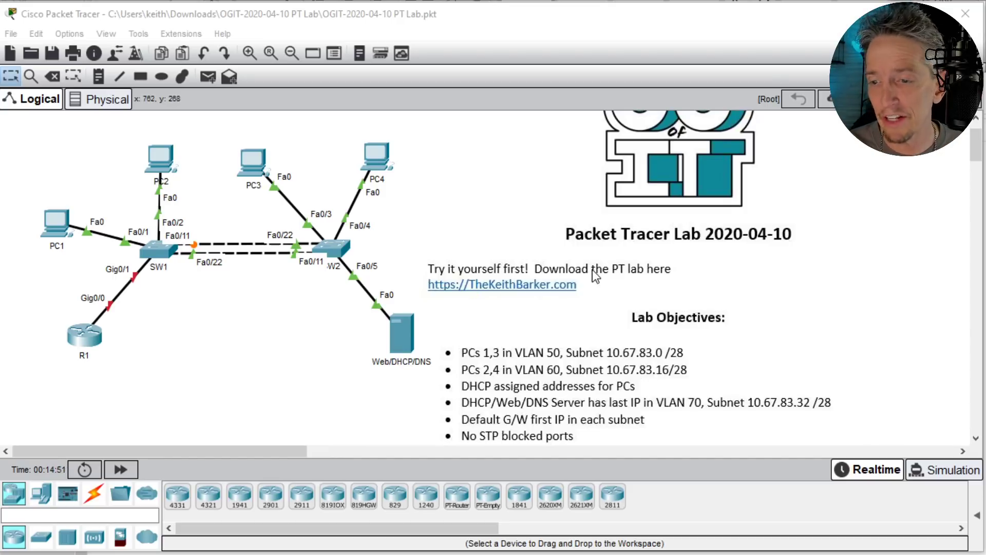
{"action": "scroll", "coordinate": [593, 270], "scroll_direction": "up", "scroll_amount": 2}
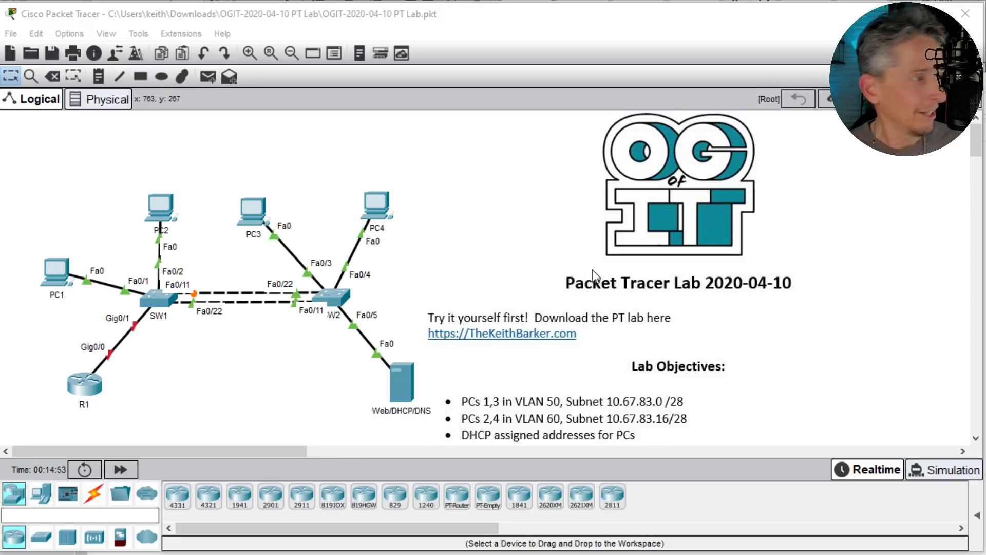
{"action": "scroll", "coordinate": [629, 263], "scroll_direction": "down", "scroll_amount": 2}
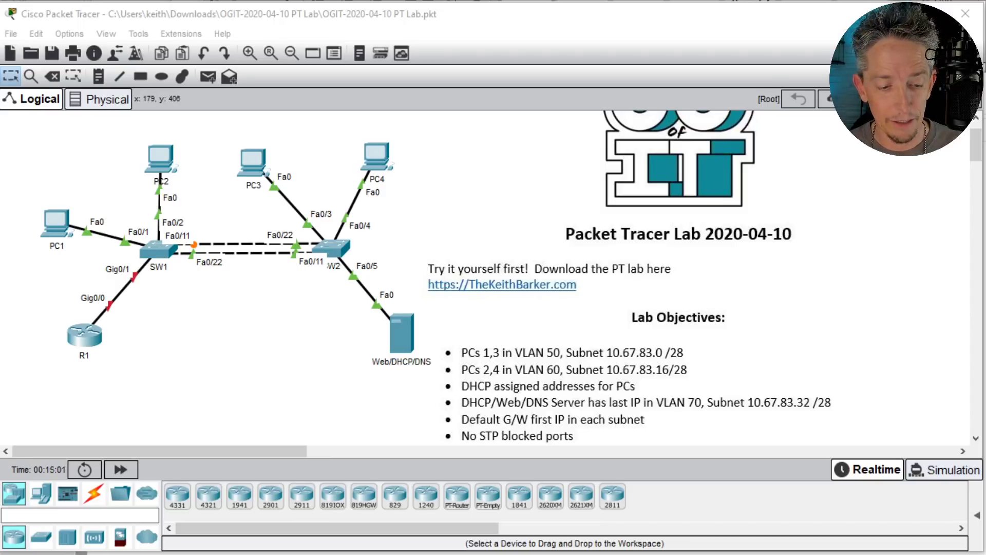
{"action": "key", "text": "super"}
{"action": "type", "text": "notepad"}
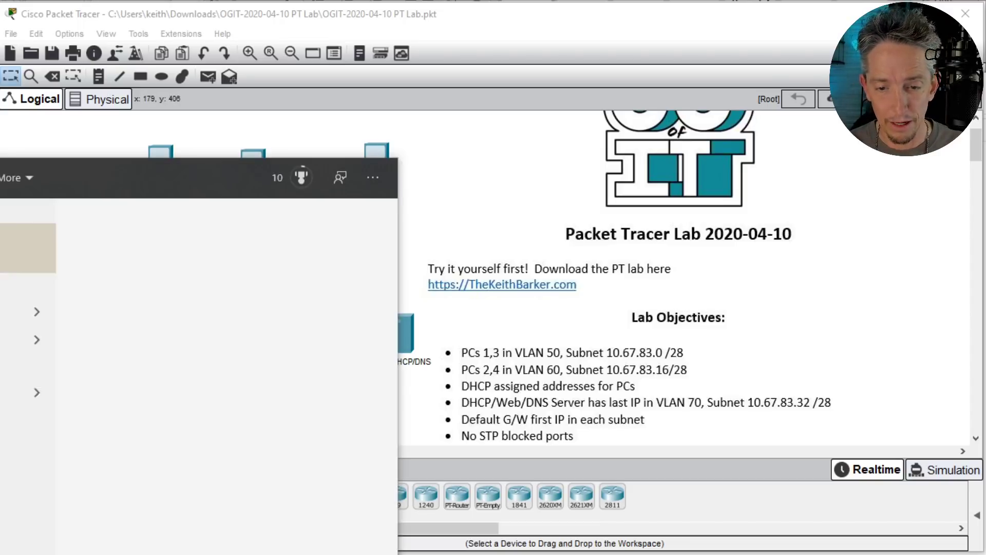
{"action": "key", "text": "Return"}
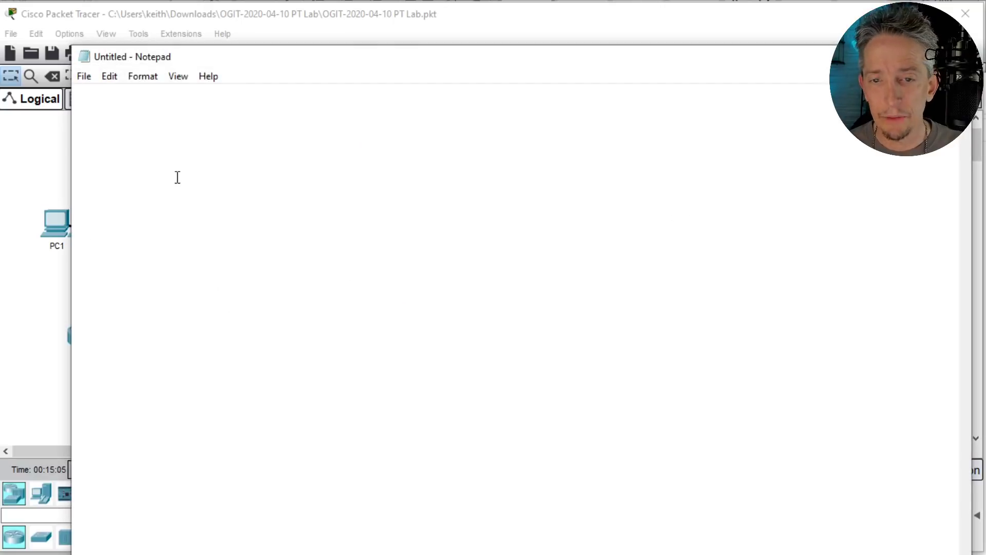
{"action": "left_click_drag", "start_coordinate": [276, 62], "coordinate": [637, 33]}
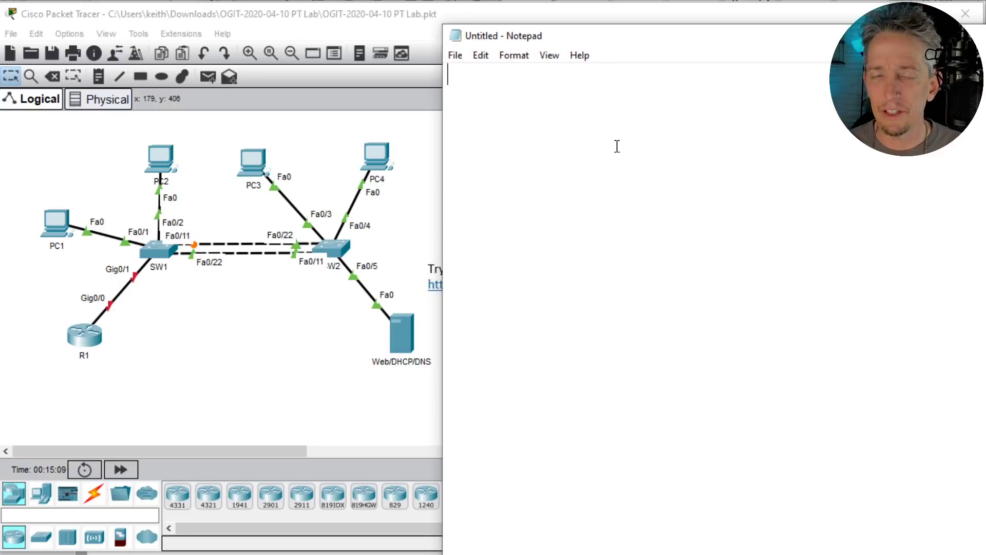
- Write the first two configuration commands in the document: conf t and spann mode rapid
{"action": "type", "text": "conf t"}
{"action": "key", "text": "Return"}
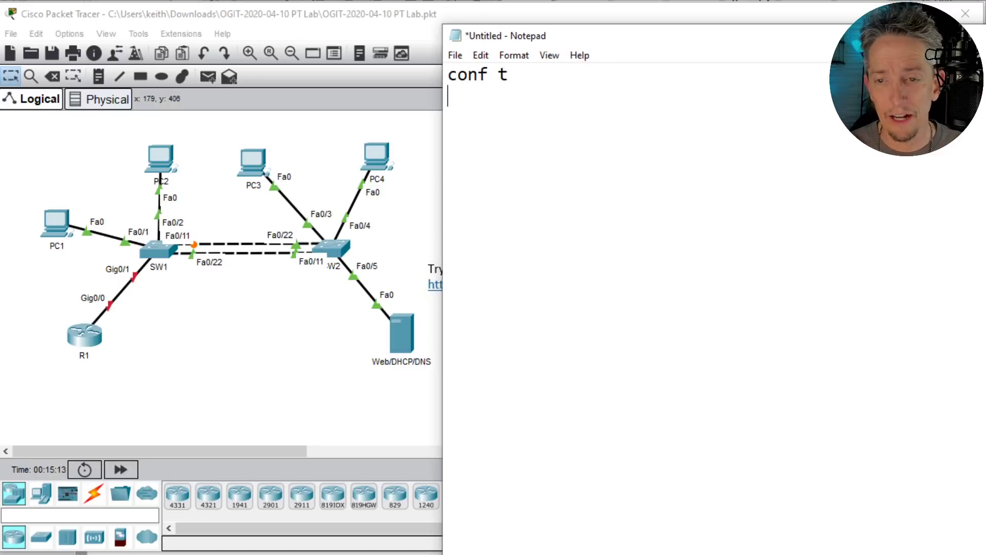
{"action": "type", "text": "spann "}
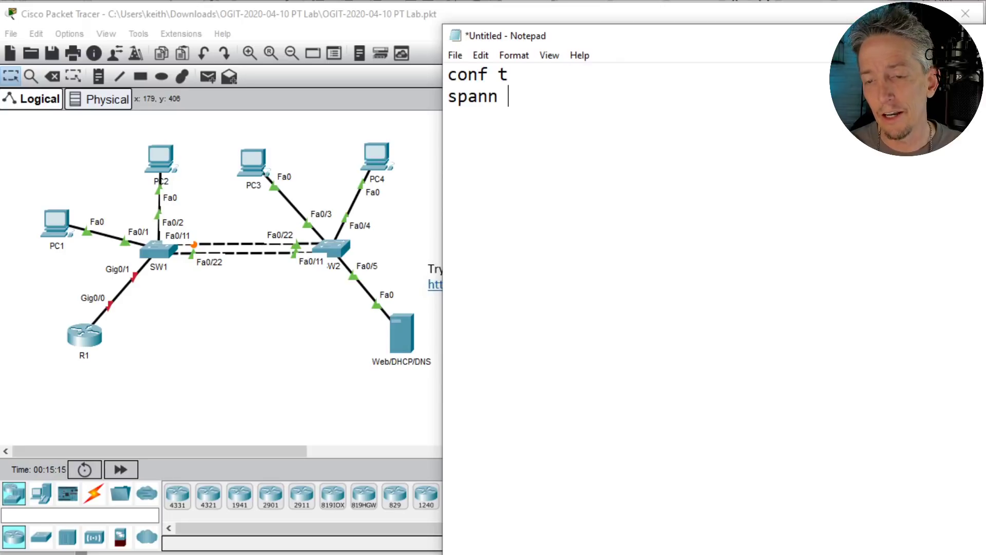
{"action": "type", "text": "mode "}
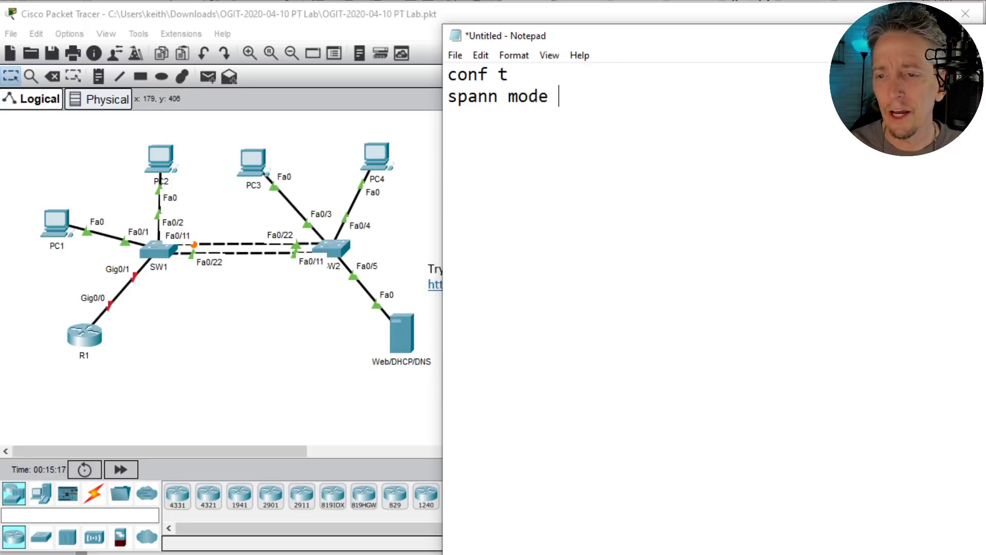
{"action": "type", "text": "rapid"}
{"action": "key", "text": "BackSpace"}
{"action": "type", "text": "id"}
{"action": "key", "text": "Return"}
- Add the commands spann port default and no ip domain-lookup on separate lines below spann mode rapid
{"action": "type", "text": "sp"}
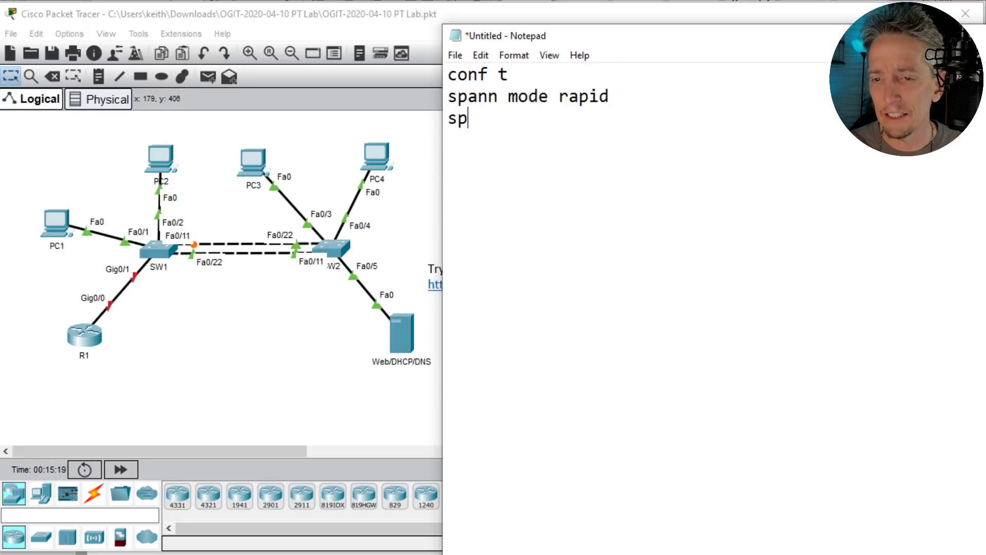
{"action": "type", "text": "ann por"}
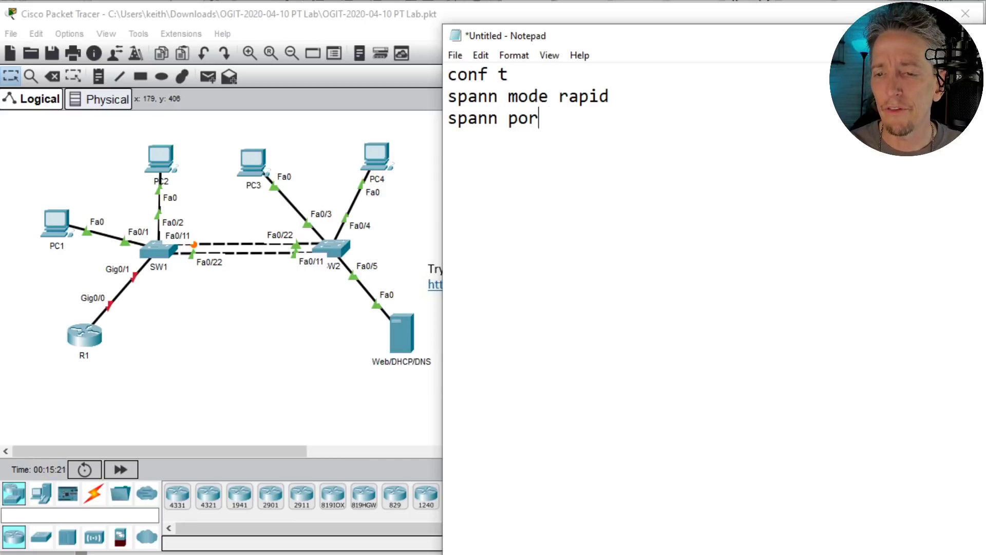
{"action": "type", "text": "t default"}
{"action": "key", "text": "Return"}
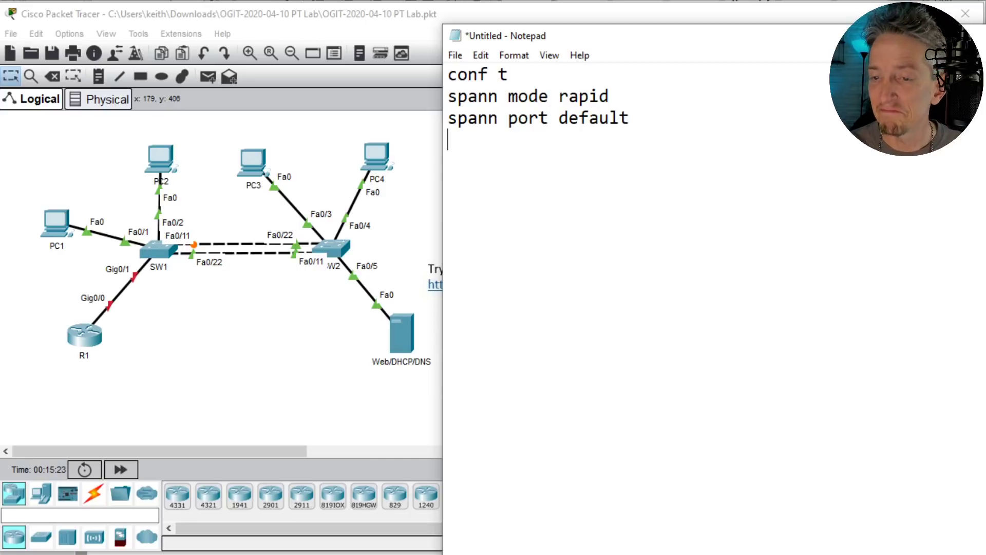
{"action": "type", "text": "no ip dom"}
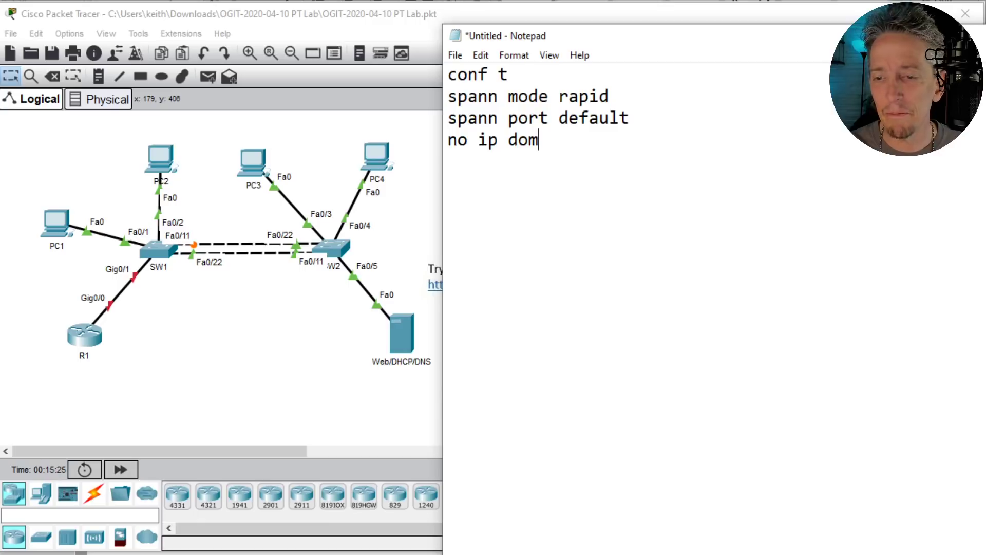
{"action": "type", "text": "ain-loo"}
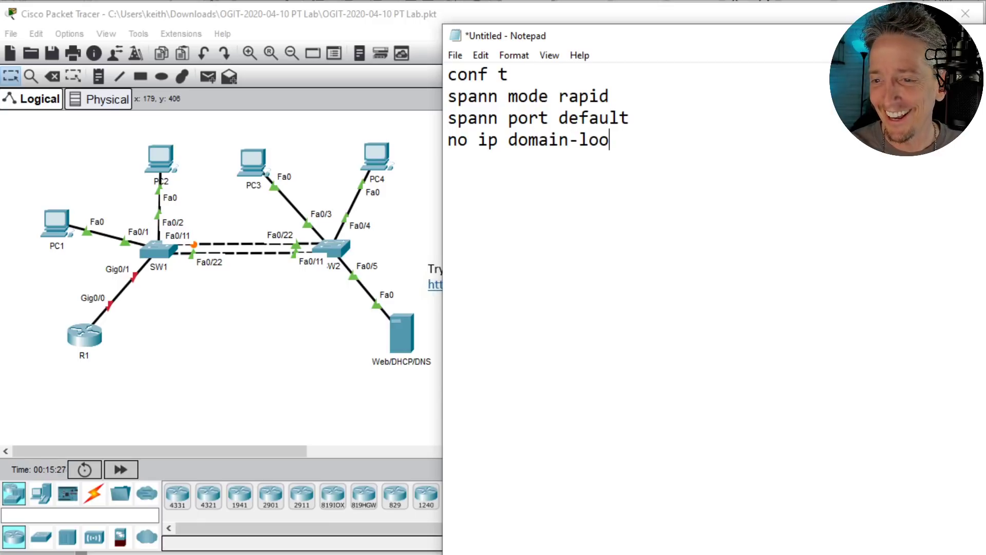
{"action": "type", "text": "kupo"}
{"action": "key", "text": "BackSpace"}
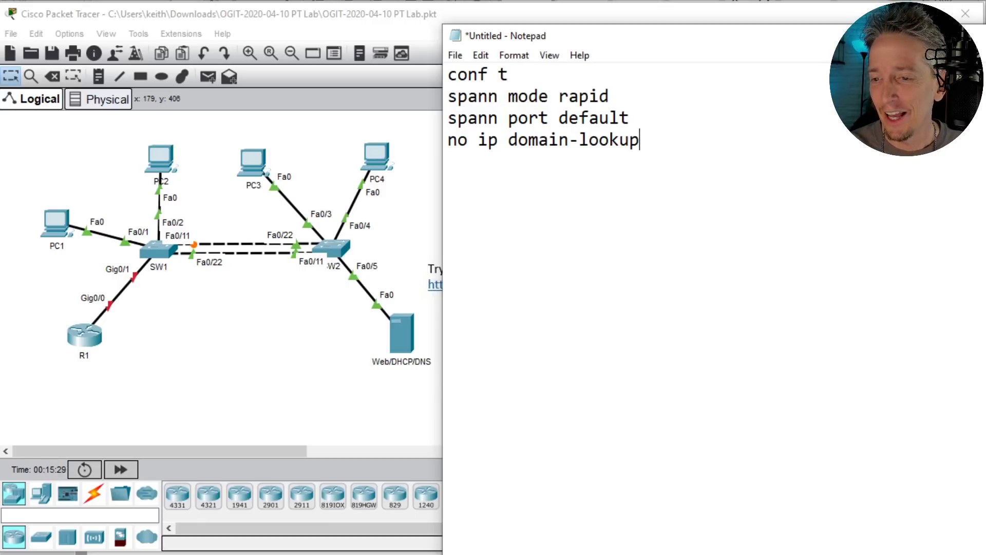
- Add the console commands line con 0, logg synch and no exec-time on separate lines below no ip domain-lookup
{"action": "key", "text": "Return"}
{"action": "type", "text": "line co"}
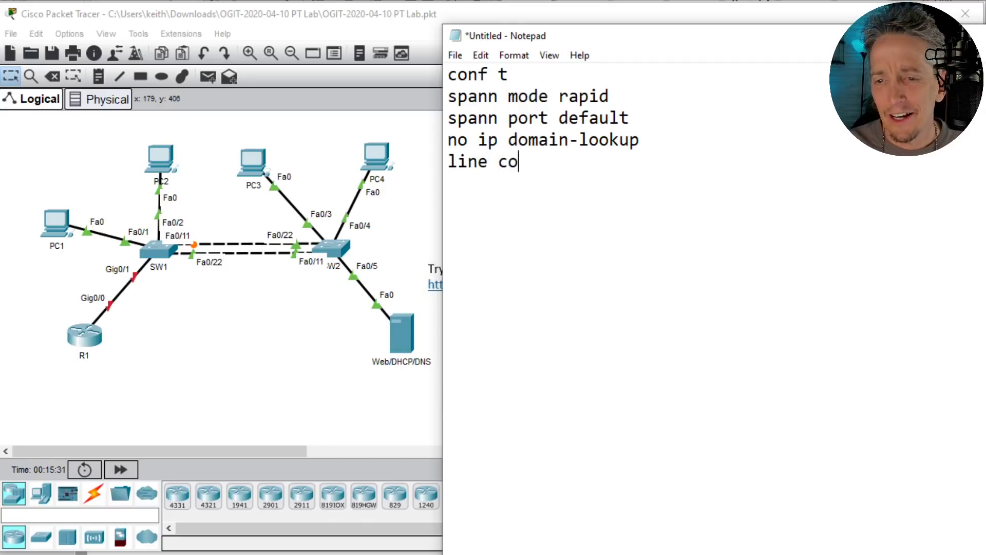
{"action": "type", "text": "n 0"}
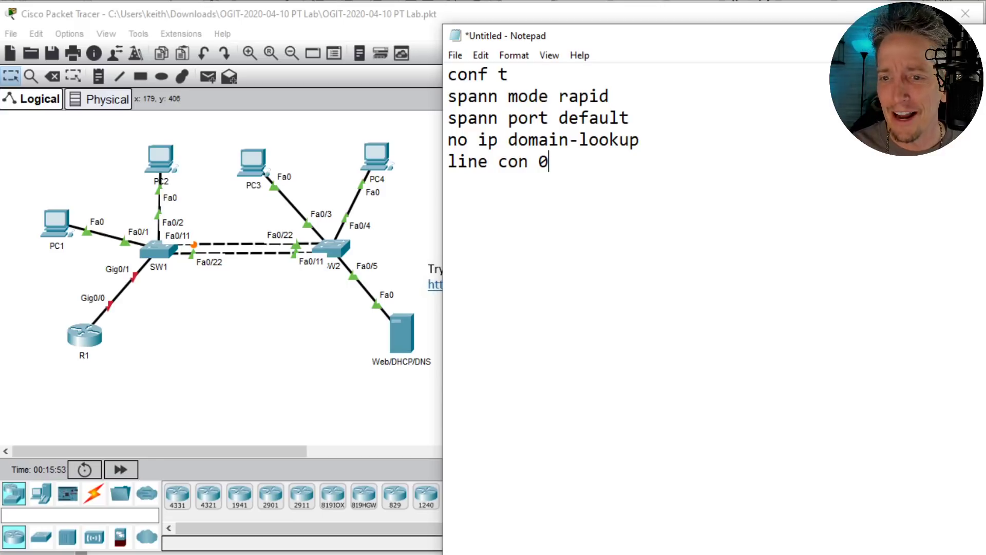
{"action": "key", "text": "Return"}
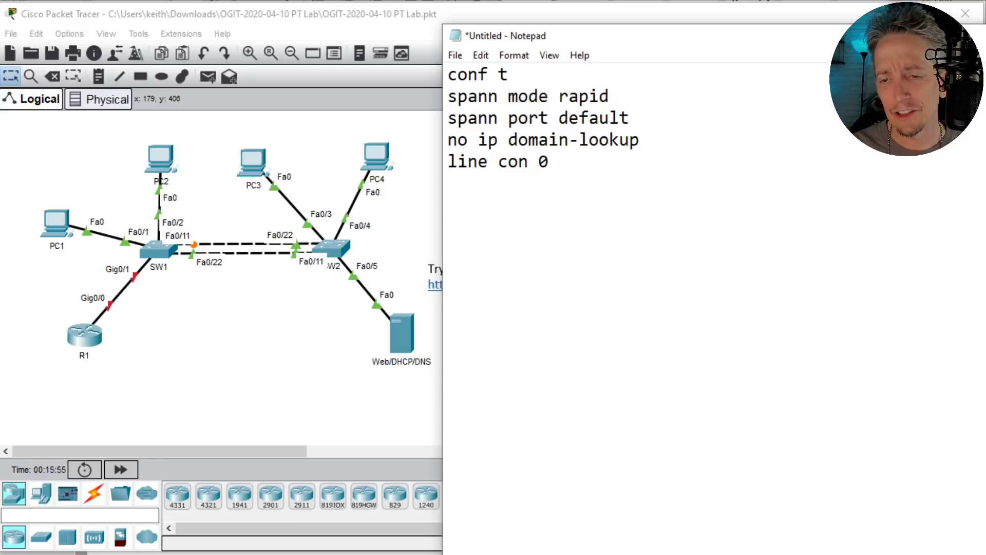
{"action": "type", "text": "logg synch"}
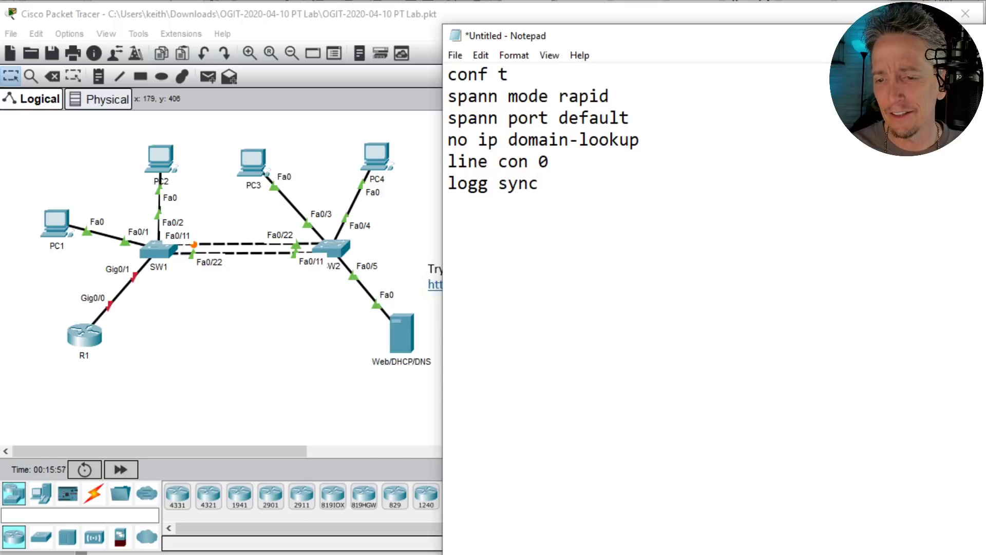
{"action": "key", "text": "Return"}
{"action": "type", "text": "no exec-time"}
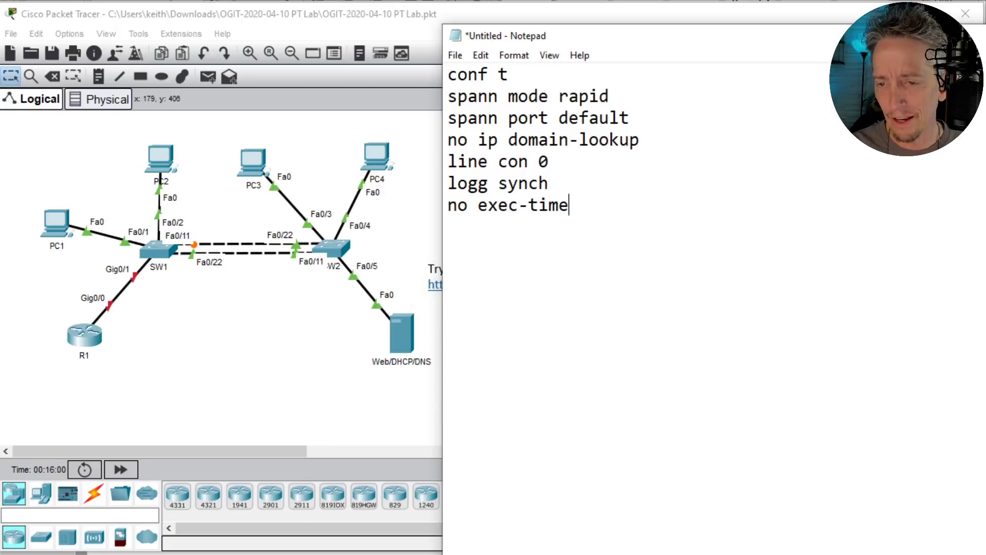
- Finish the script with priv level 15, exit and hostname followed by a space, each on its own line
{"action": "key", "text": "Return"}
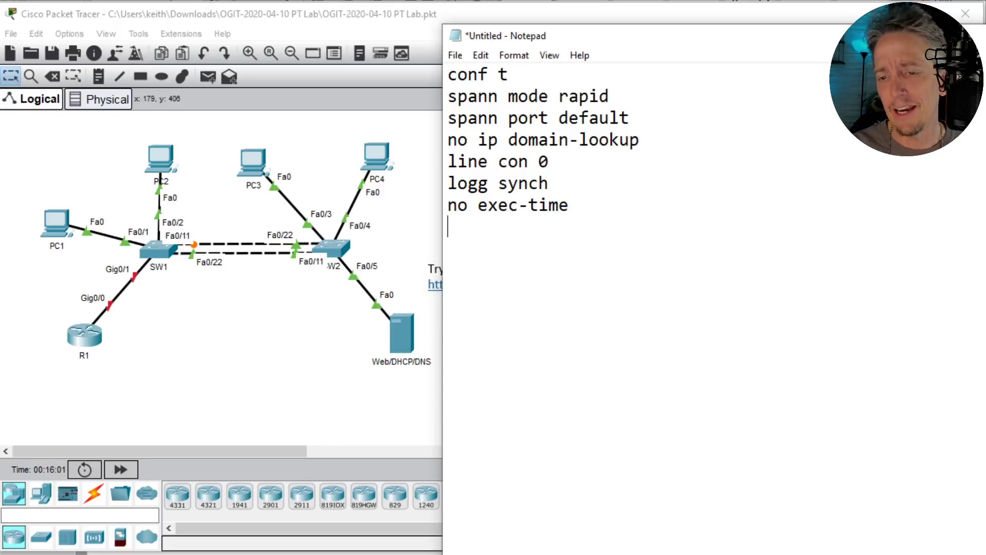
{"action": "type", "text": "priv level"}
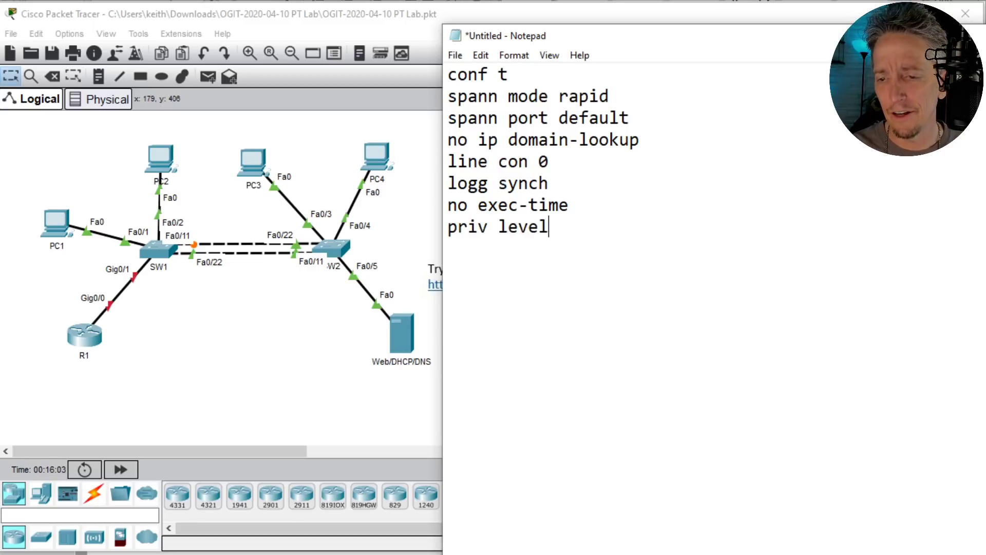
{"action": "type", "text": " 15"}
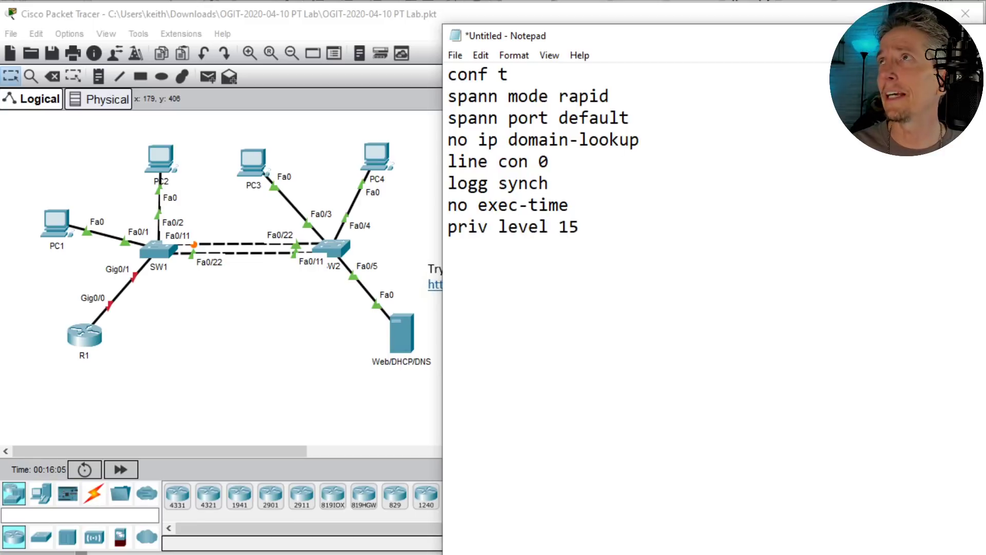
{"action": "key", "text": "Return"}
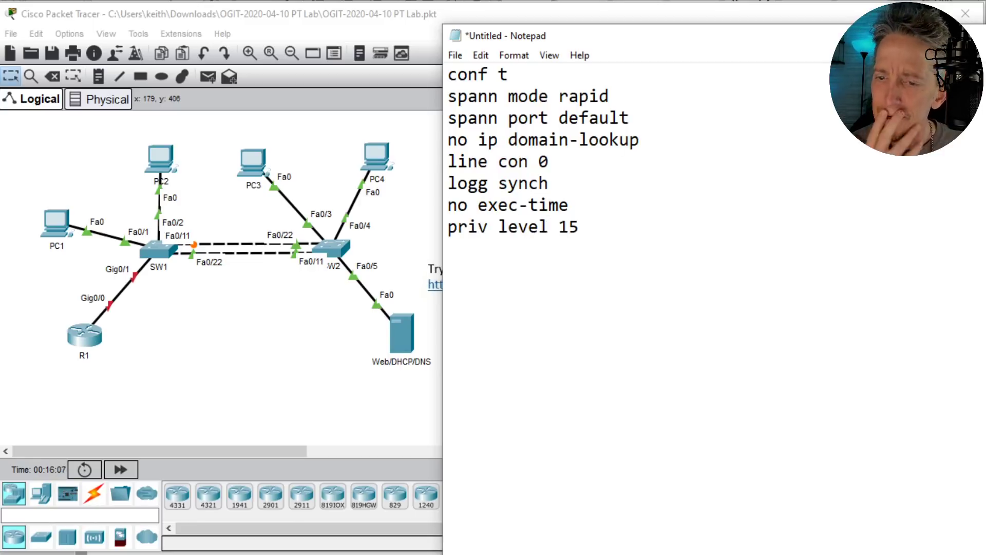
{"action": "type", "text": "exit"}
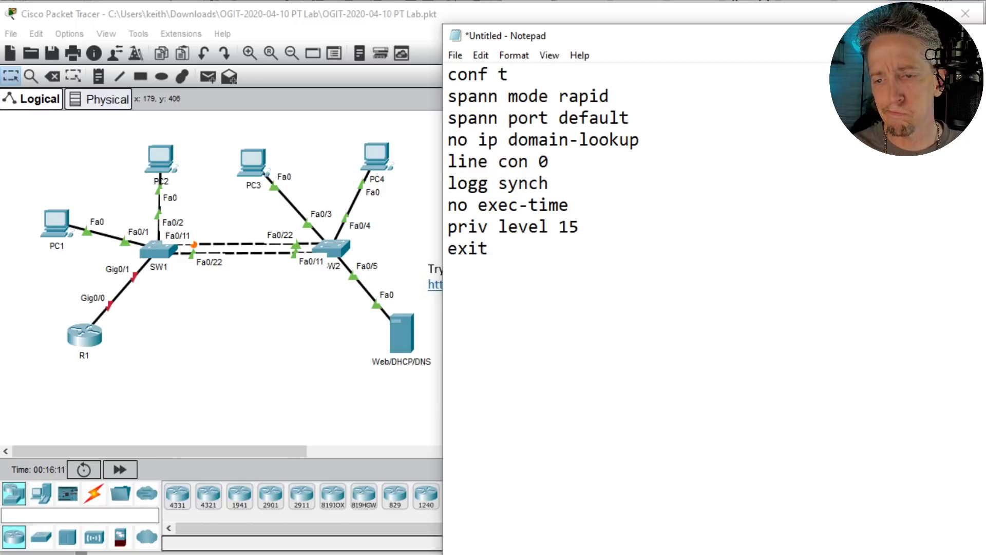
{"action": "key", "text": "Return"}
{"action": "type", "text": "hostname"}
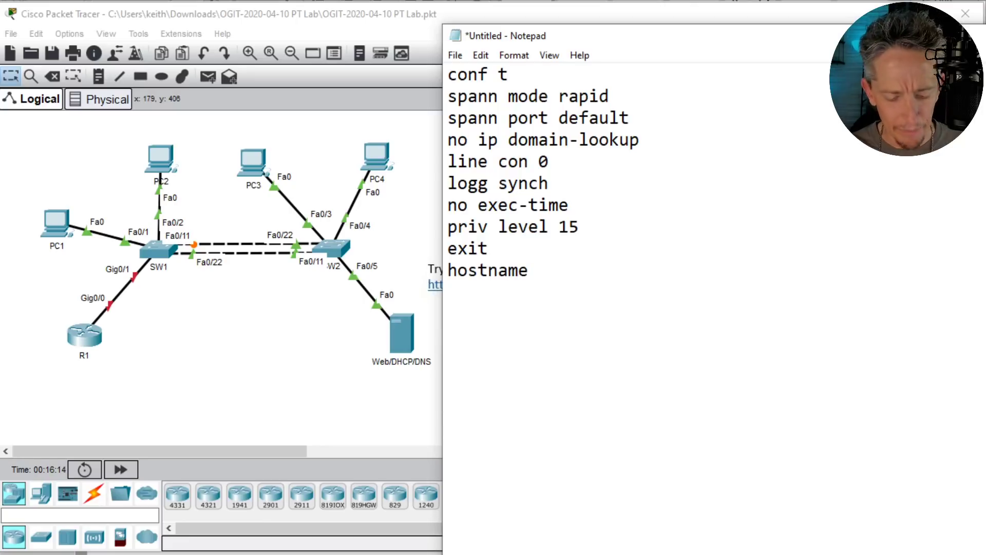
- Copy the entire script, switch to Packet Tracer and open SW1's command line in a widened window
{"action": "key", "text": "ctrl+a"}
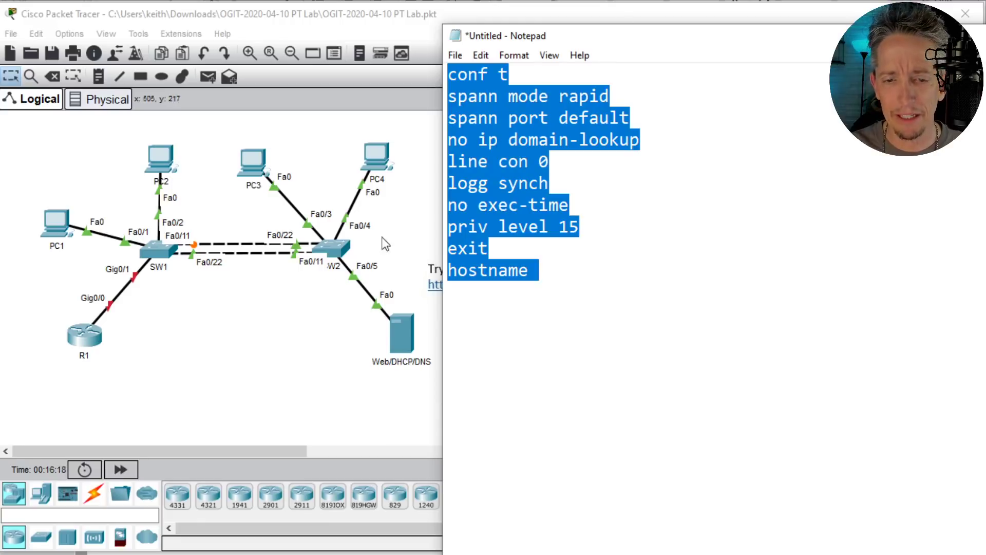
{"action": "left_click", "coordinate": [160, 250]}
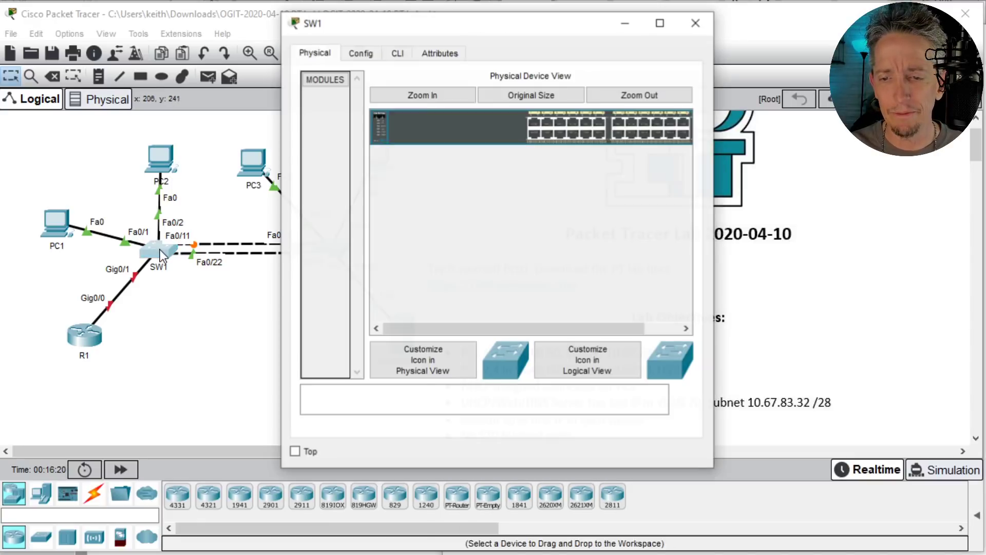
{"action": "left_click_drag", "start_coordinate": [714, 245], "coordinate": [985, 241]}
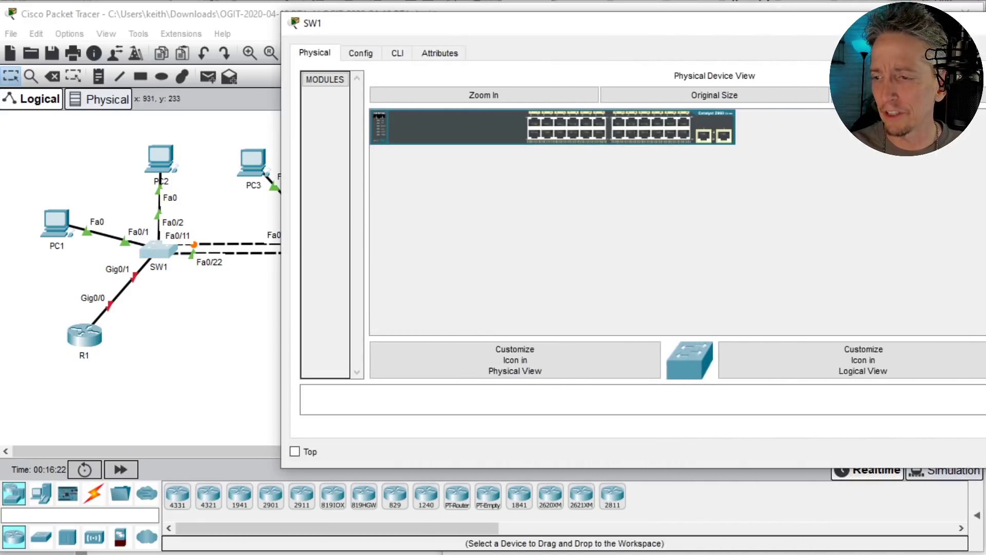
{"action": "left_click", "coordinate": [398, 53]}
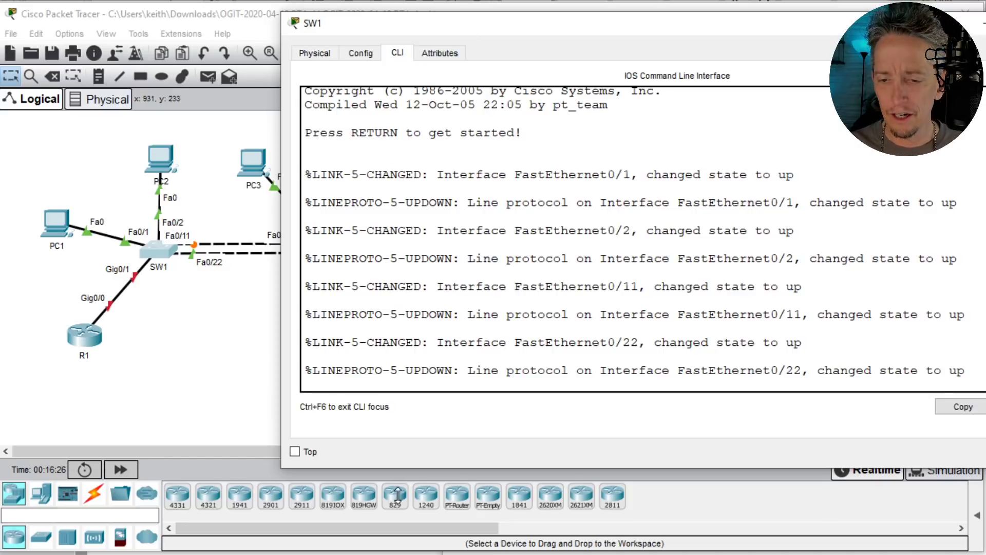
- Enter privileged mode on SW1 with en, paste the copied script and complete the hostname command with SW1
{"action": "key", "text": "Return"}
{"action": "key", "text": "Return"}
{"action": "type", "text": "en"}
{"action": "key", "text": "Return"}
{"action": "key", "text": "Return"}
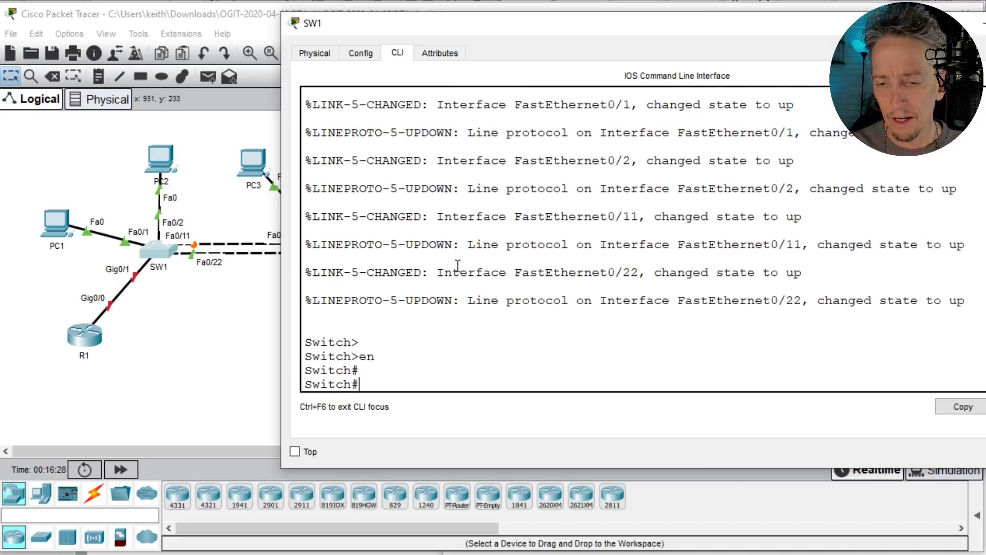
{"action": "right_click", "coordinate": [504, 297]}
{"action": "left_click", "coordinate": [528, 330]}
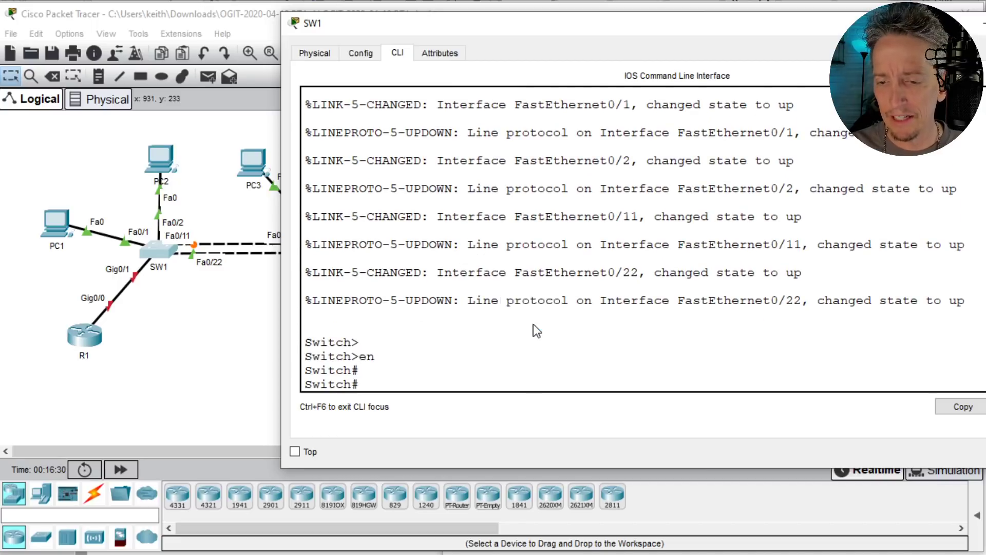
{"action": "type", "text": "SW1"}
{"action": "key", "text": "Return"}
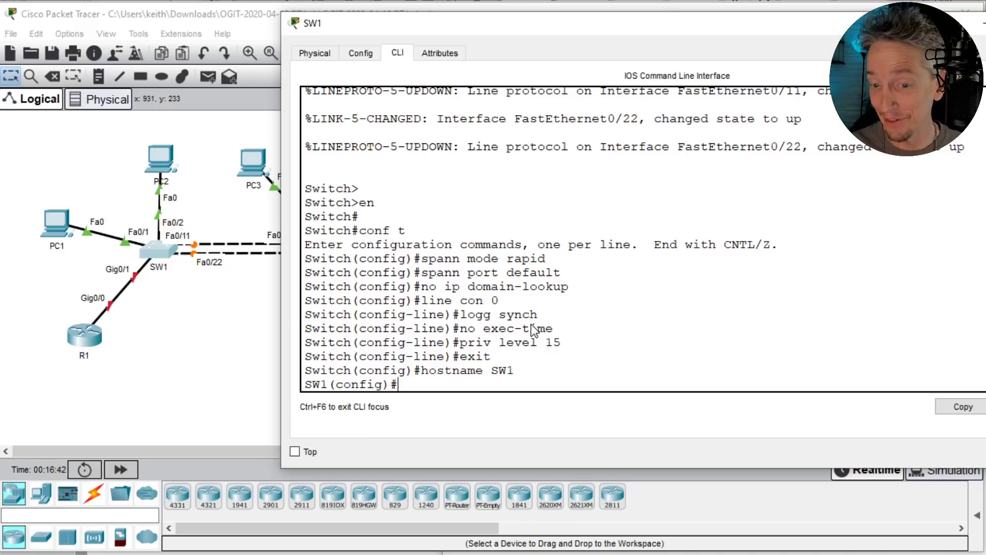
- Return to the topology and open SW2's command line at its prompt in a widened window
{"action": "left_click", "coordinate": [221, 332]}
{"action": "left_click", "coordinate": [327, 249]}
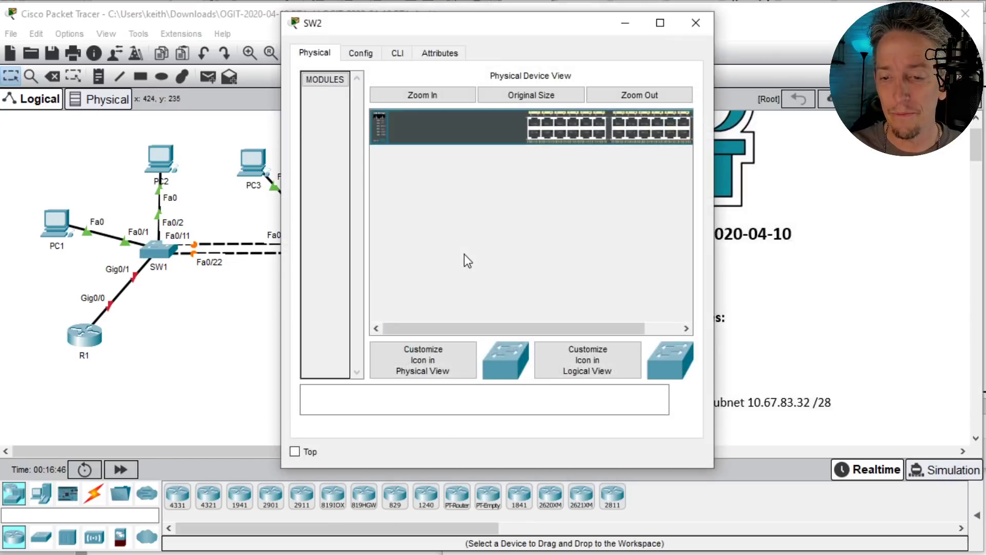
{"action": "left_click_drag", "start_coordinate": [714, 167], "coordinate": [982, 167]}
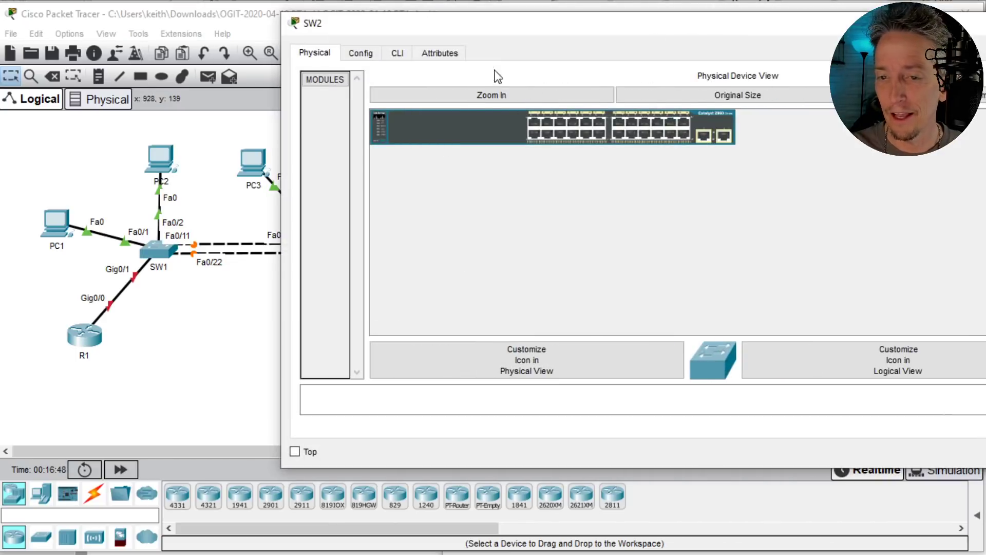
{"action": "left_click", "coordinate": [399, 52]}
{"action": "key", "text": "Return"}
{"action": "key", "text": "Return"}
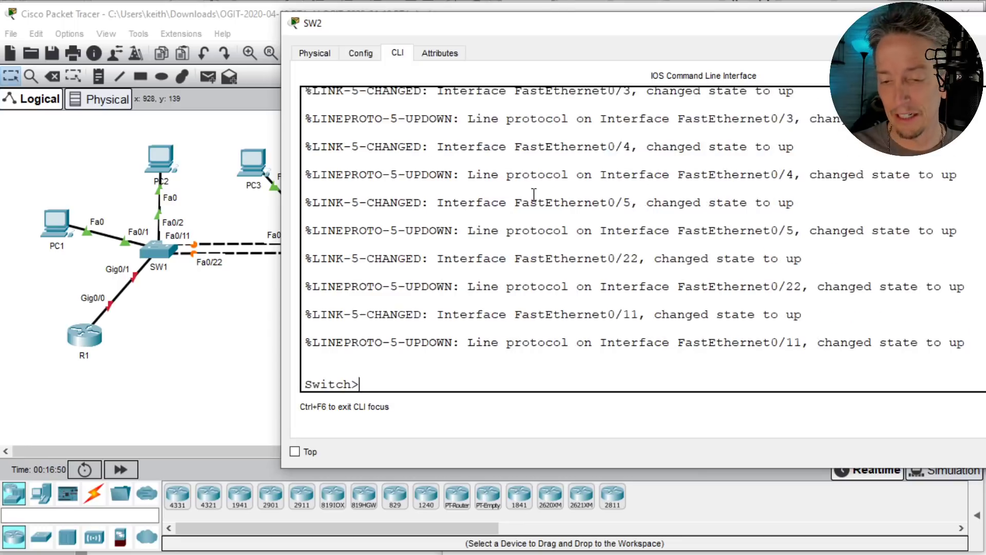
- Enter privileged mode on SW2 with en, paste the script and complete the hostname command with SW2
{"action": "type", "text": "en"}
{"action": "key", "text": "Return"}
{"action": "key", "text": "Return"}
{"action": "right_click", "coordinate": [413, 314]}
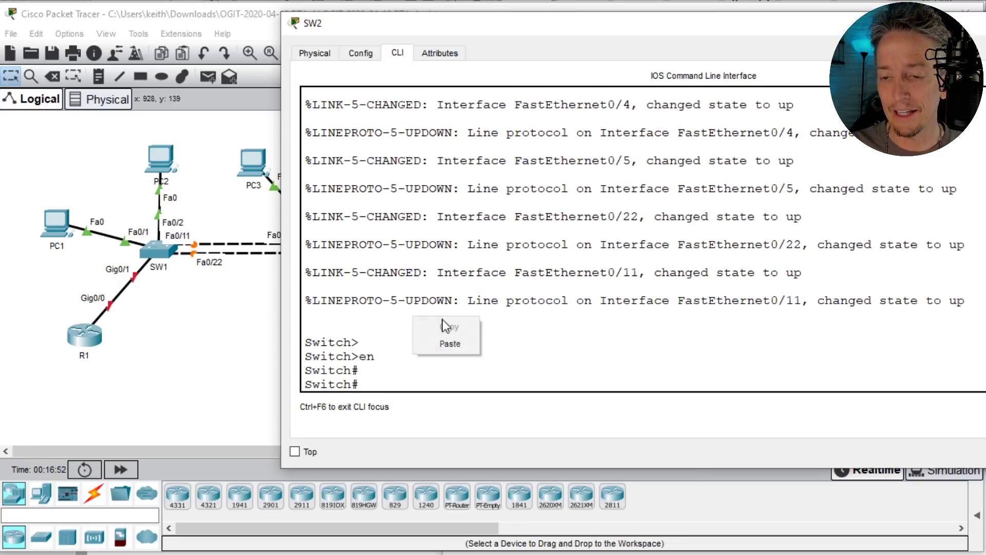
{"action": "left_click", "coordinate": [454, 345]}
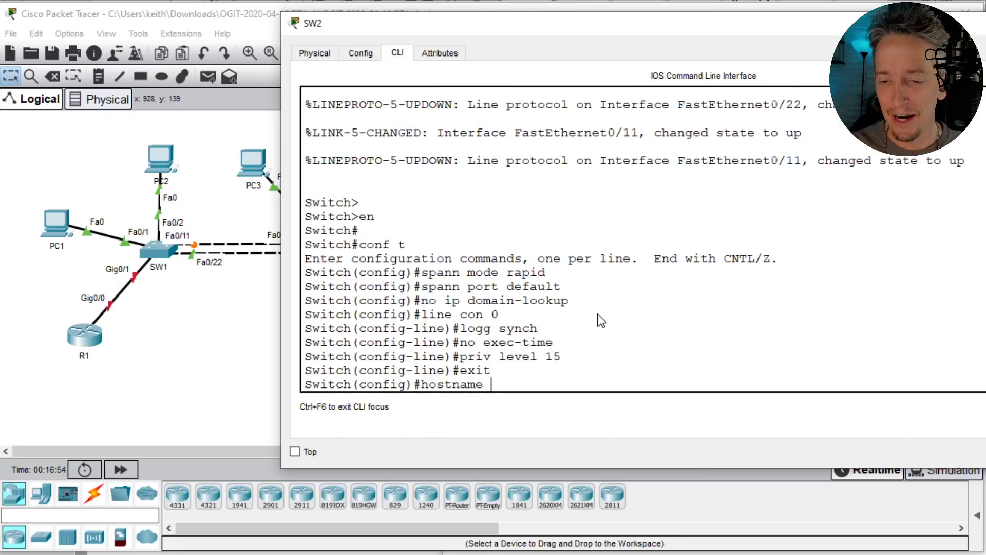
{"action": "type", "text": "SW2"}
{"action": "key", "text": "Return"}
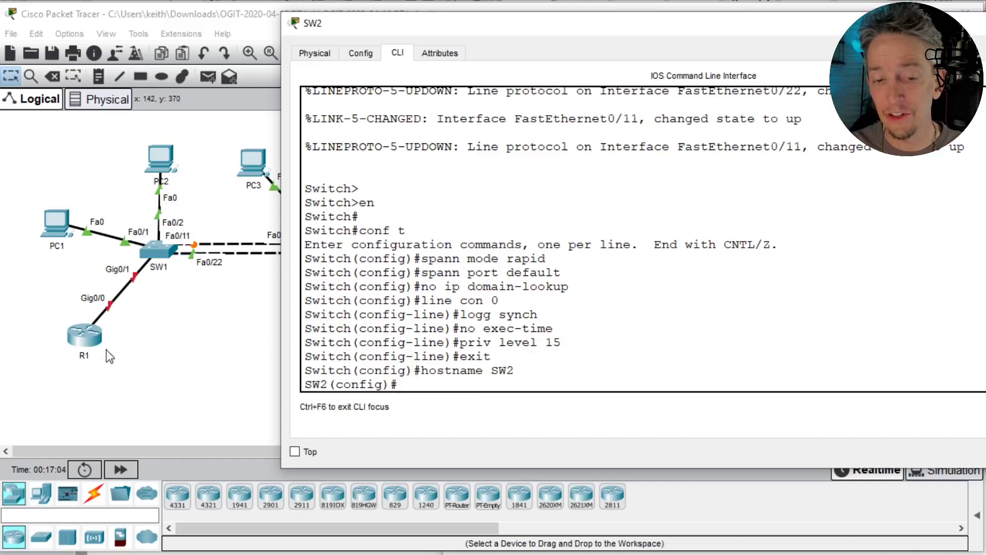
- Open router R1's command line and widen its window
{"action": "left_click", "coordinate": [87, 337]}
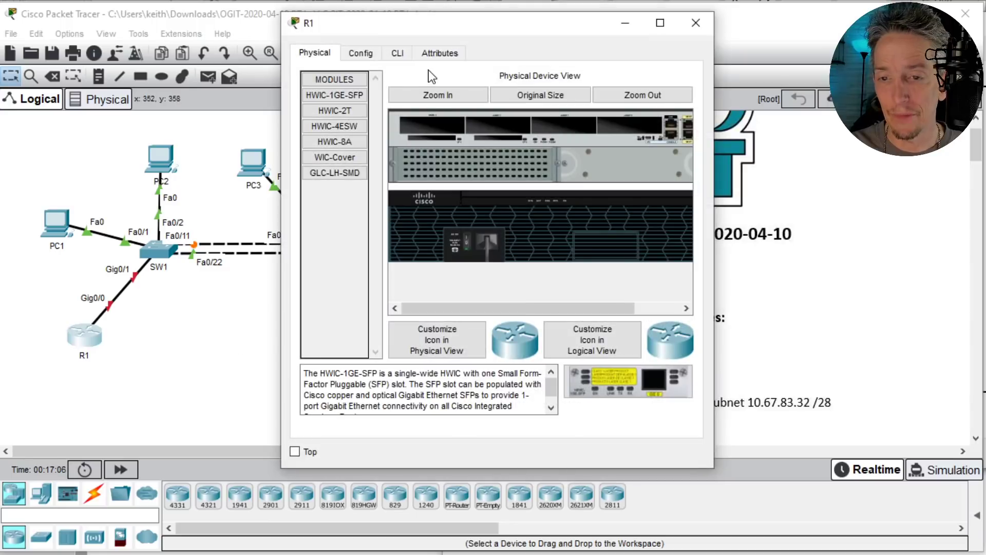
{"action": "left_click", "coordinate": [398, 53]}
{"action": "left_click_drag", "start_coordinate": [713, 227], "coordinate": [984, 227]}
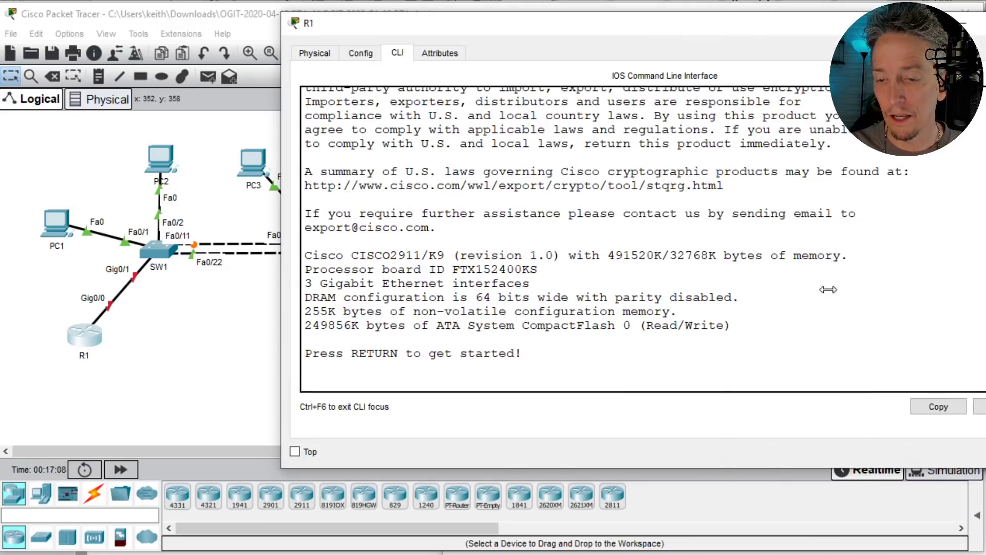
- Switch to the Notepad script, delete the two spann lines and copy all the remaining commands
{"action": "key", "text": "alt+Tab"}
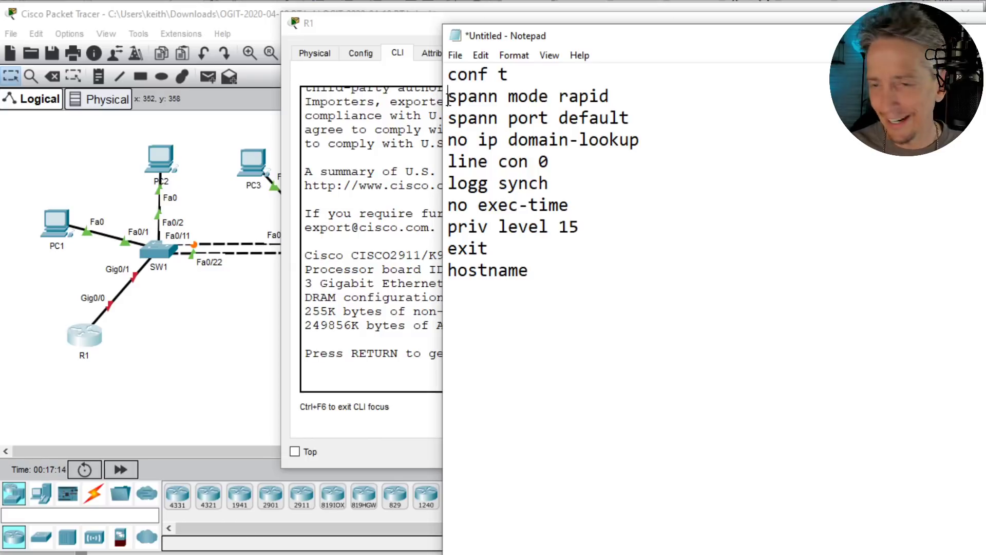
{"action": "left_click_drag", "start_coordinate": [448, 100], "coordinate": [448, 139]}
{"action": "key", "text": "Delete"}
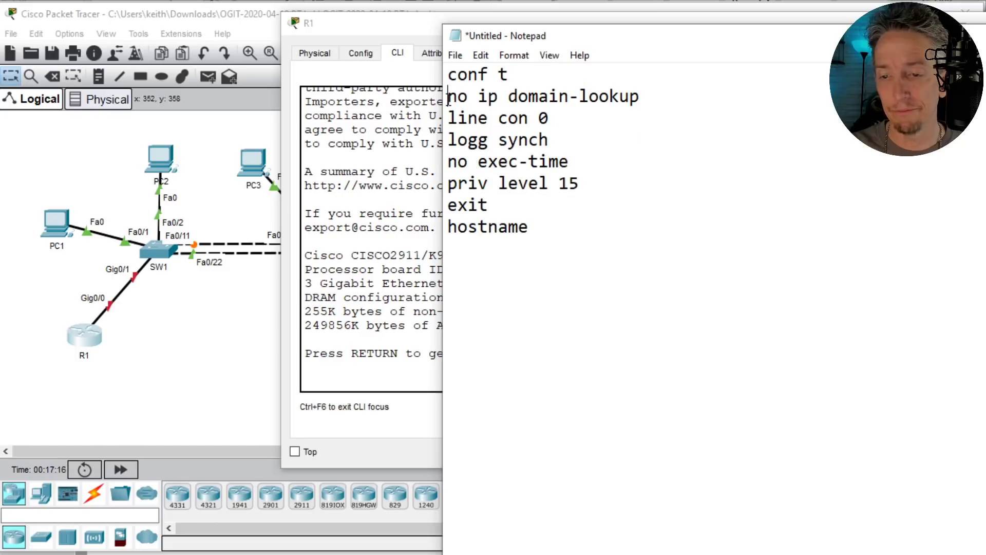
{"action": "key", "text": "ctrl+a"}
{"action": "key", "text": "ctrl+c"}
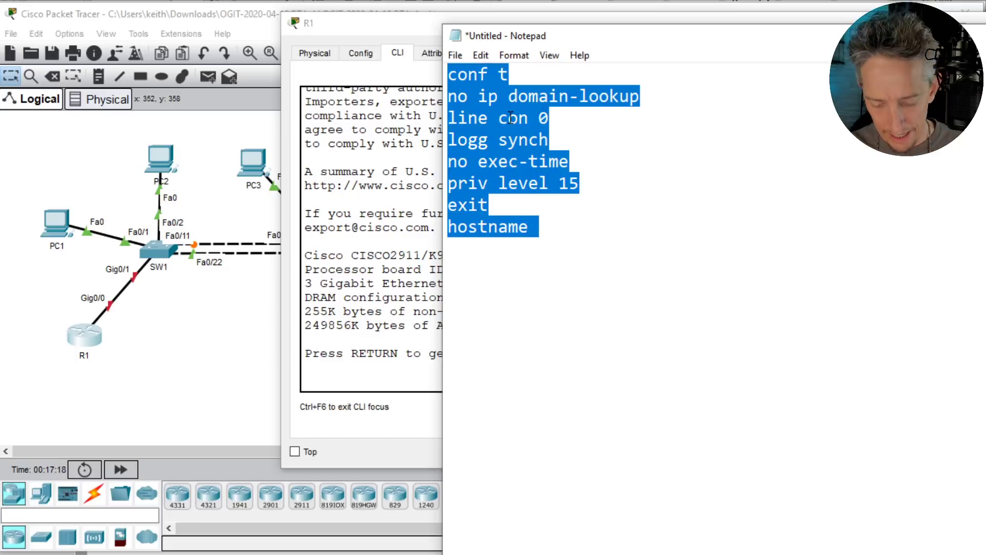
- Back in R1's console, enter privileged mode with ena, paste the shortened script and complete the hostname command with R1
{"action": "left_click", "coordinate": [379, 297]}
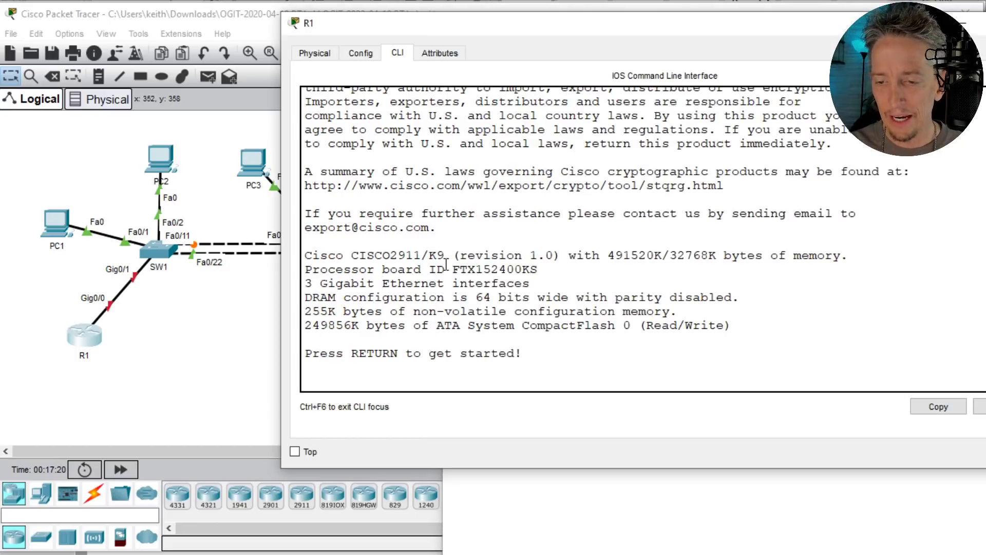
{"action": "key", "text": "Return"}
{"action": "type", "text": "ena"}
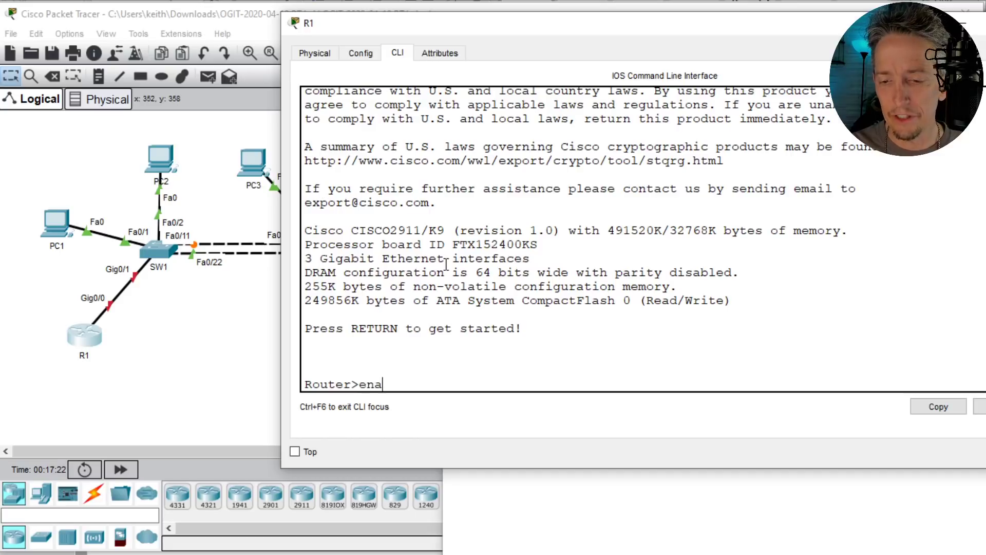
{"action": "key", "text": "Return"}
{"action": "right_click", "coordinate": [548, 261]}
{"action": "left_click", "coordinate": [618, 289]}
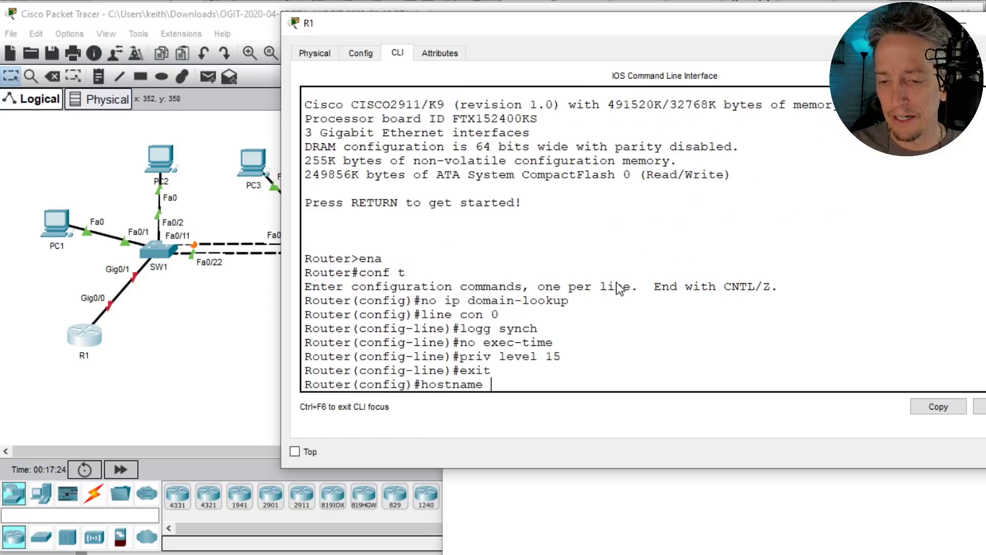
{"action": "type", "text": "R1"}
{"action": "key", "text": "Return"}
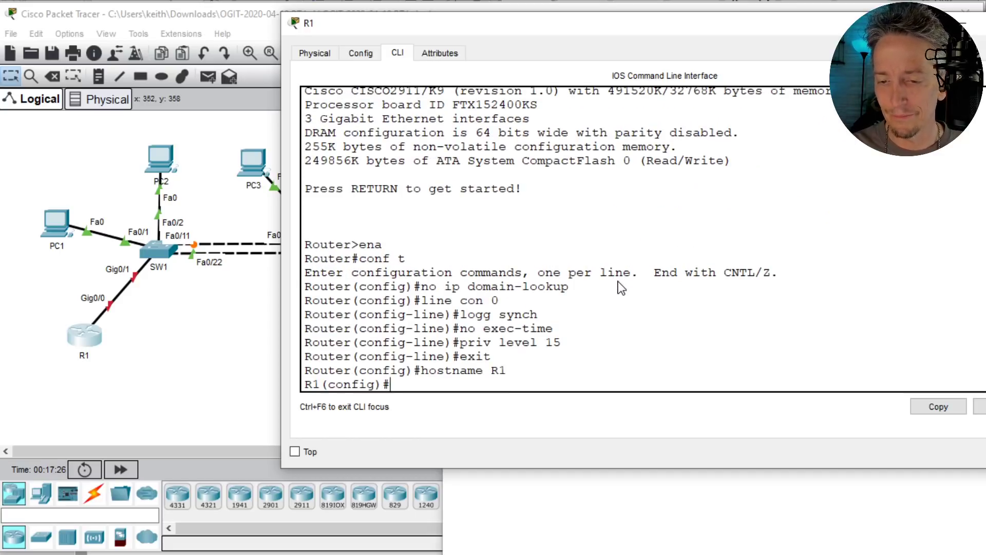
- Leave R1's configuration mode with end and bring the network topology and lab objectives back into view
{"action": "type", "text": "end"}
{"action": "key", "text": "Return"}
{"action": "key", "text": "Return"}
{"action": "key", "text": "Return"}
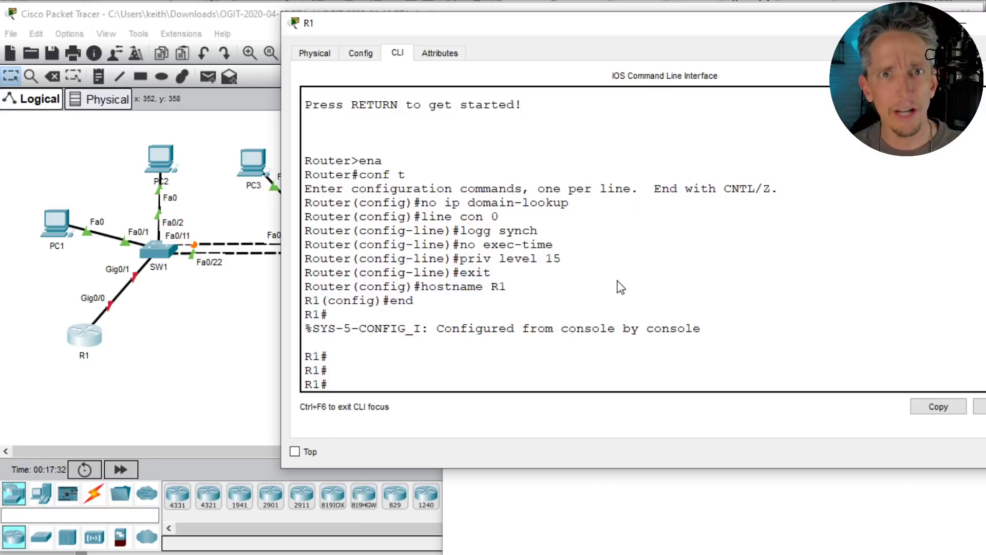
{"action": "left_click", "coordinate": [202, 293]}
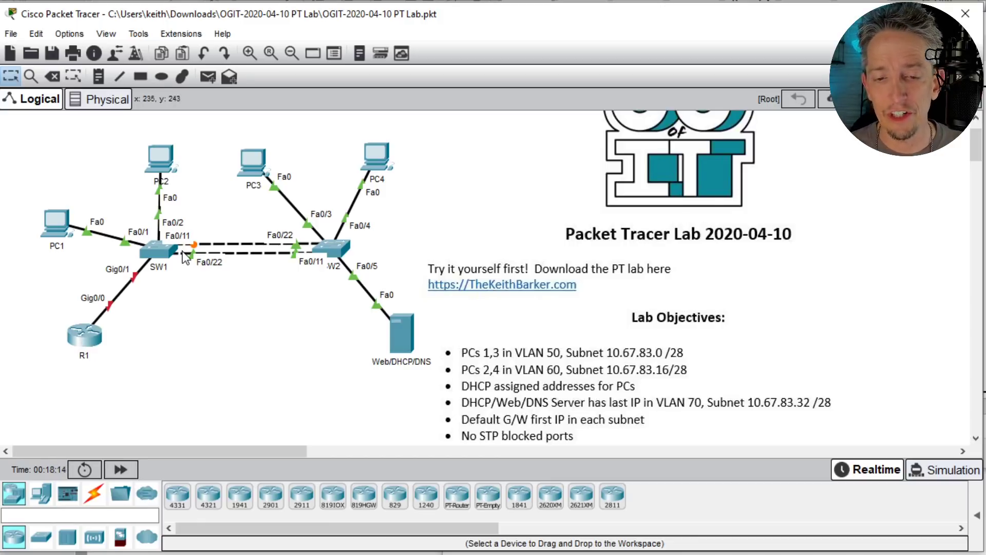
- Switch to the Notepad script and replace everything below conf t with the line int range fa 0/11, fa 0/22
{"action": "left_click", "coordinate": [602, 553]}
{"action": "left_click_drag", "start_coordinate": [547, 269], "coordinate": [446, 96]}
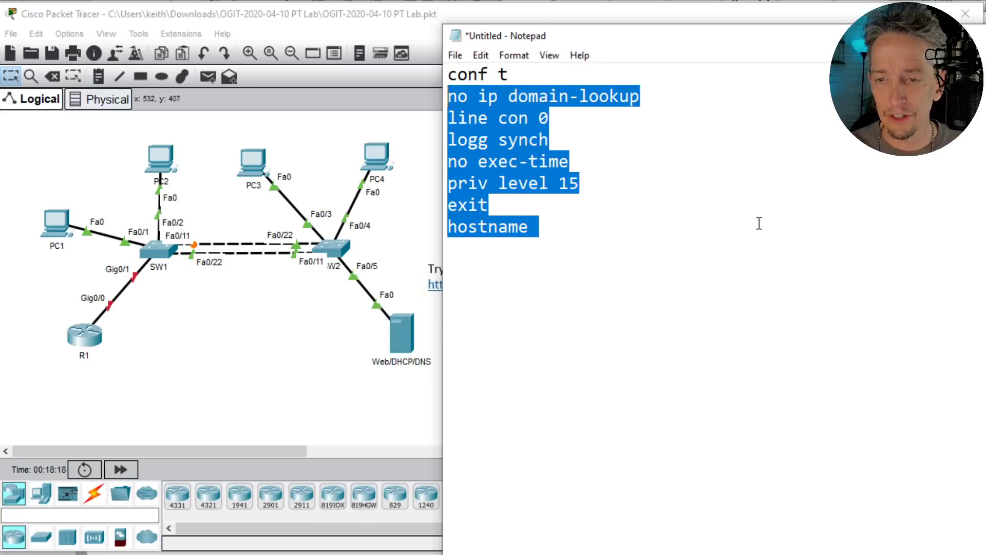
{"action": "type", "text": "int"}
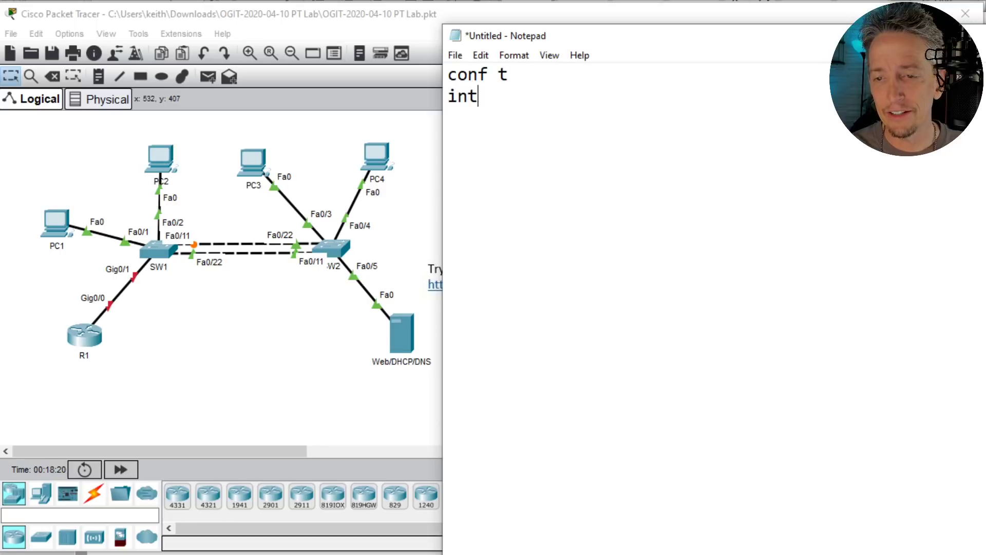
{"action": "type", "text": " range"}
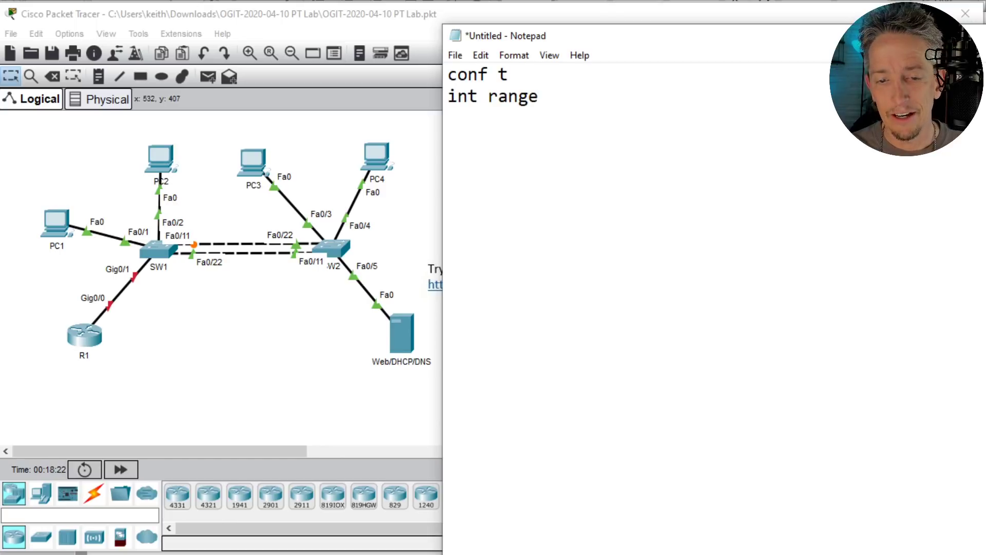
{"action": "type", "text": " fa 0/11,"}
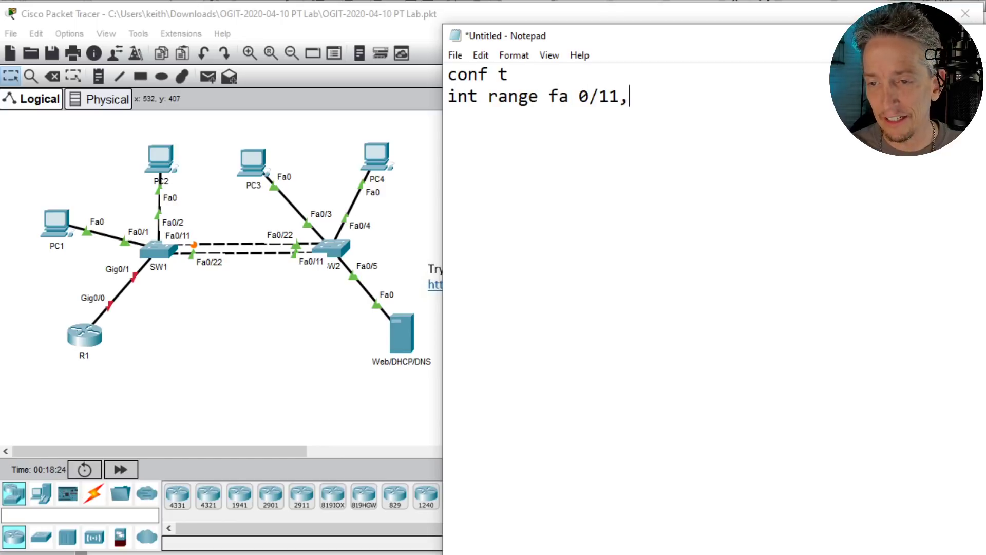
{"action": "type", "text": " fa 0/"}
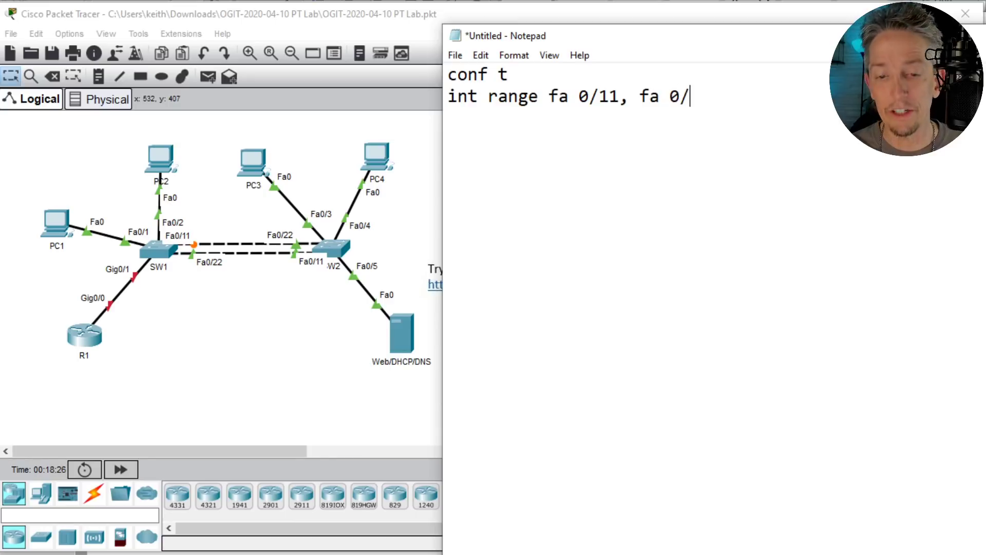
{"action": "type", "text": "22"}
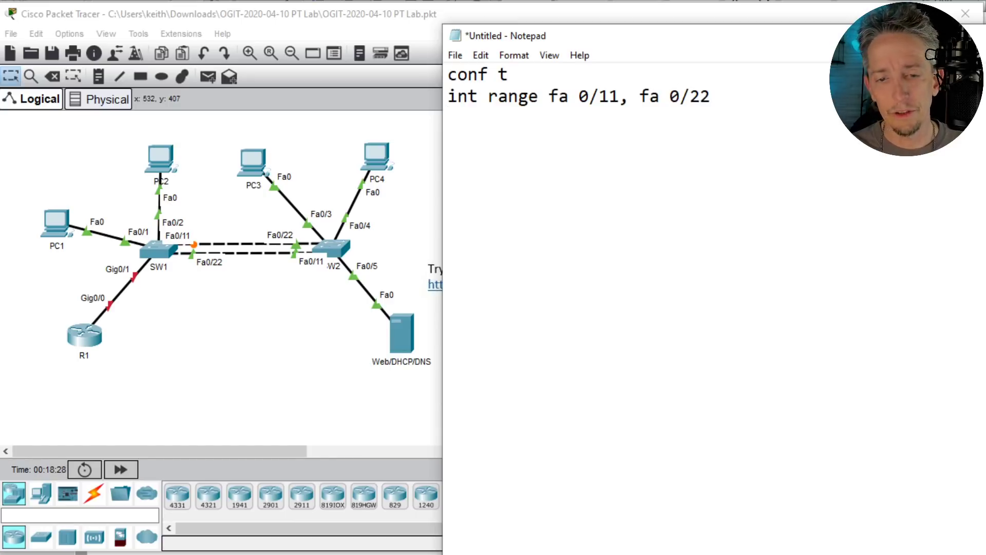
- Add the lines swit mode trunk and end to the script, then copy the whole script
{"action": "key", "text": "Return"}
{"action": "type", "text": "swit"}
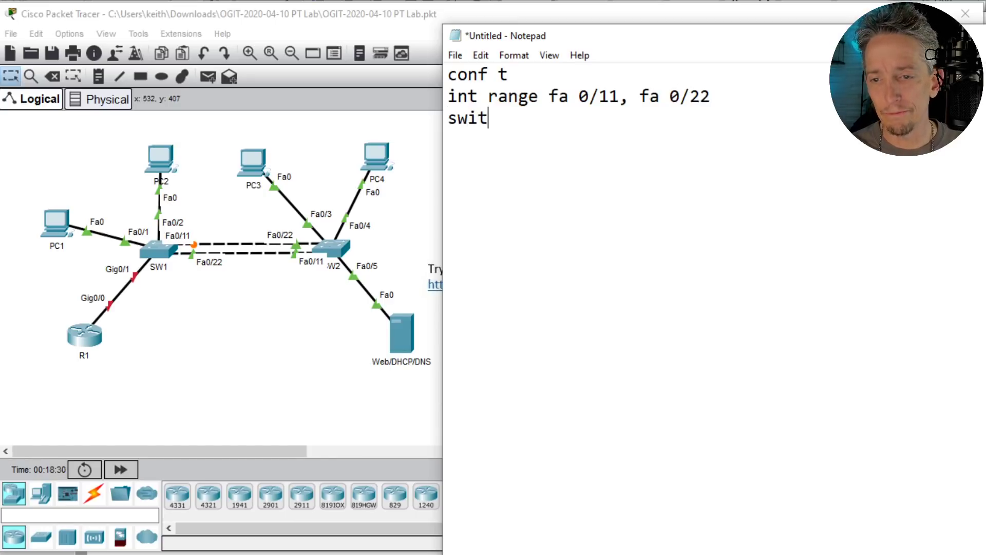
{"action": "type", "text": " mode trunk"}
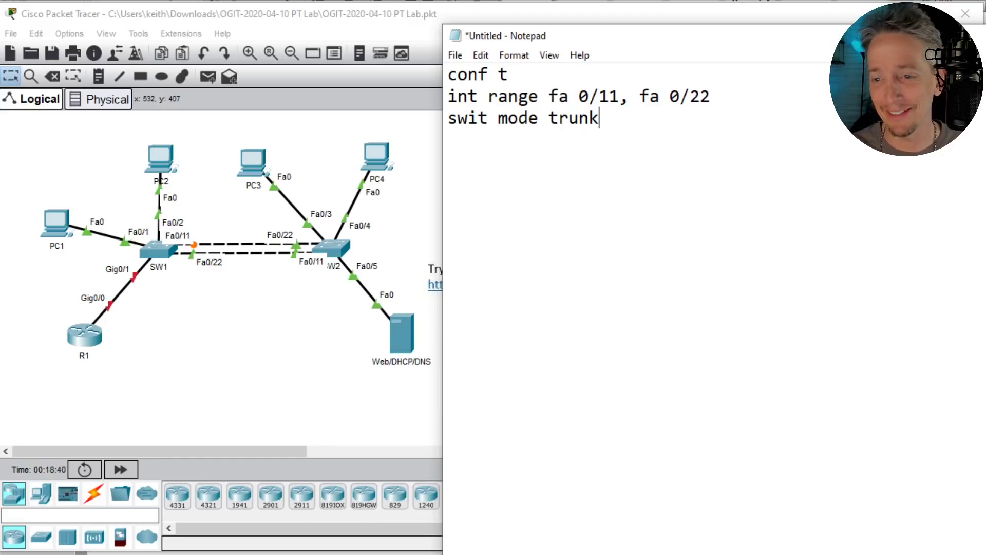
{"action": "key", "text": "Return"}
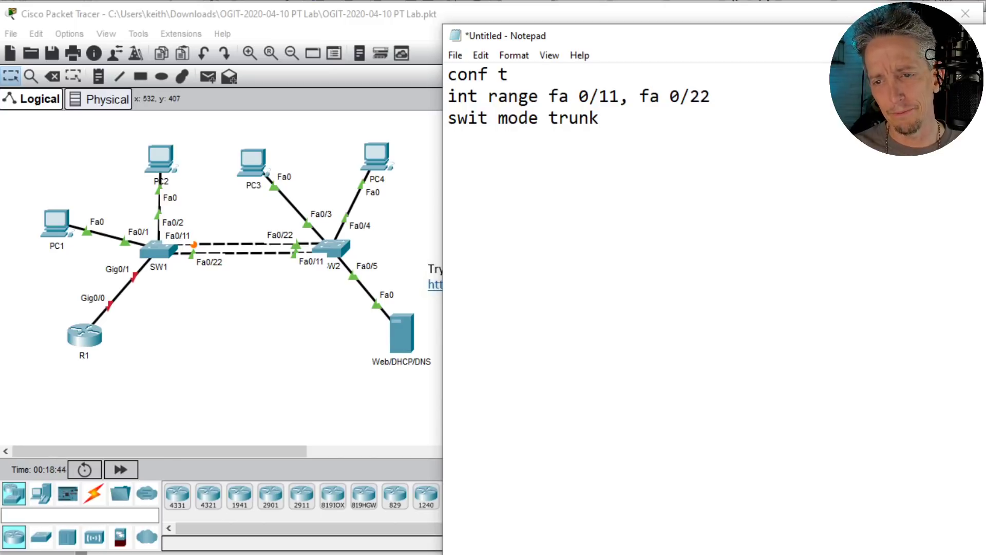
{"action": "type", "text": "end"}
{"action": "key", "text": "Return"}
{"action": "key", "text": "Return"}
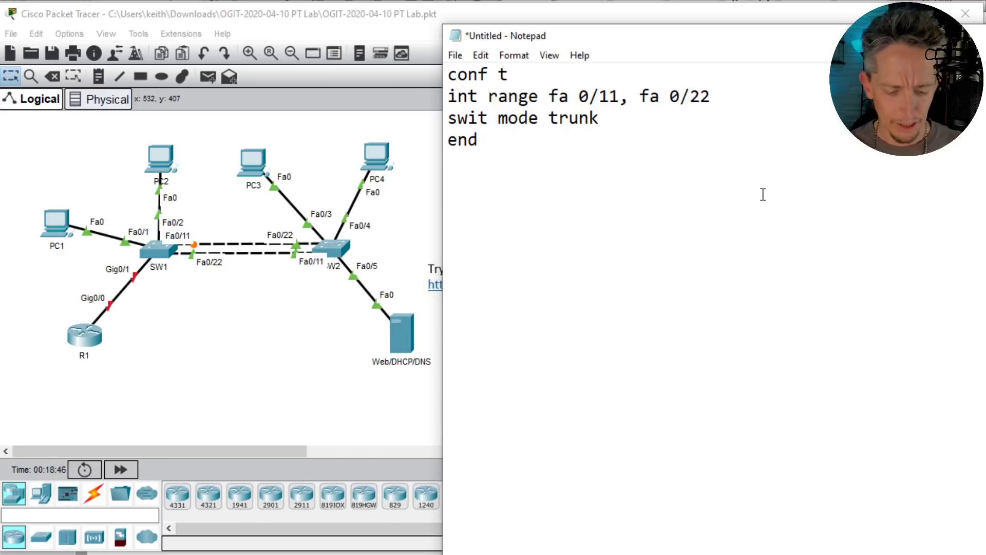
{"action": "key", "text": "ctrl+a"}
{"action": "key", "text": "ctrl+c"}
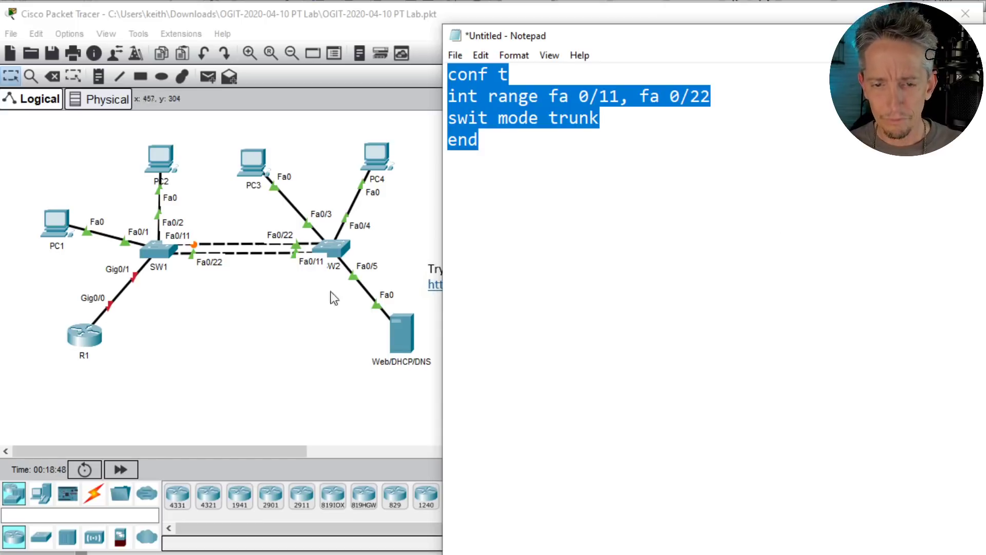
- Open SW1's console and paste the trunk commands for fa 0/11 and fa 0/22
{"action": "left_click", "coordinate": [153, 256]}
{"action": "right_click", "coordinate": [626, 254]}
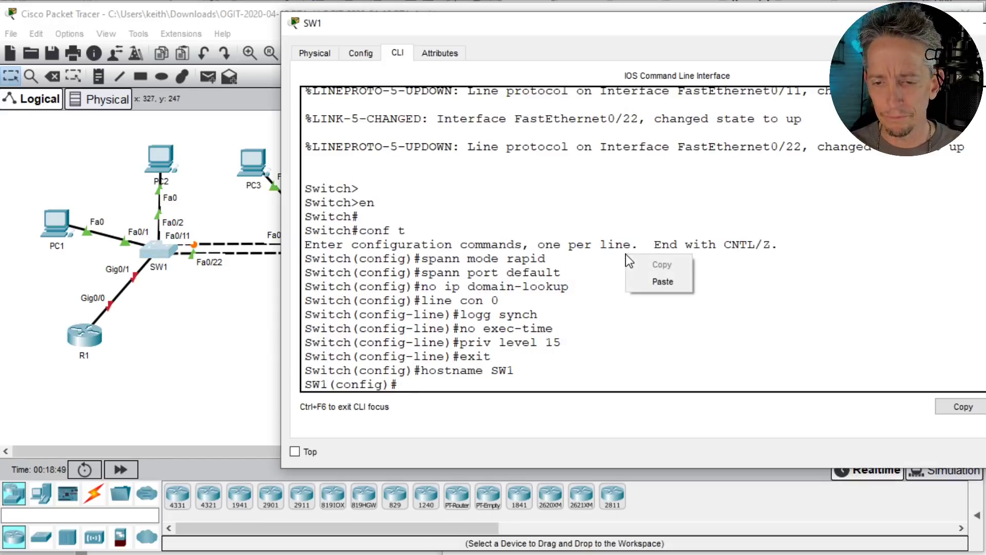
{"action": "left_click", "coordinate": [660, 283]}
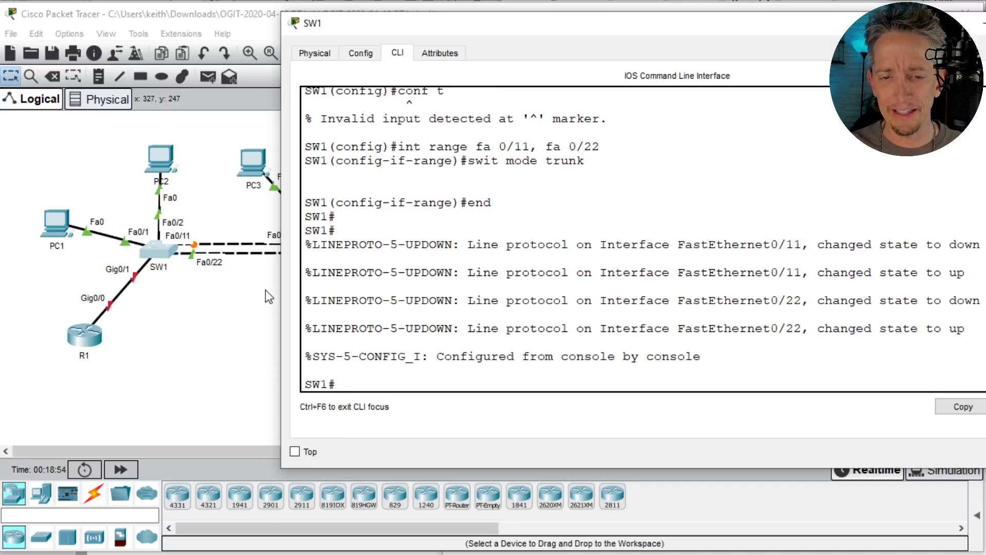
- Open SW2's console, leave configuration mode with exit, paste the trunk commands and move the window clear of the topology
{"action": "left_click", "coordinate": [254, 313]}
{"action": "left_click", "coordinate": [338, 259]}
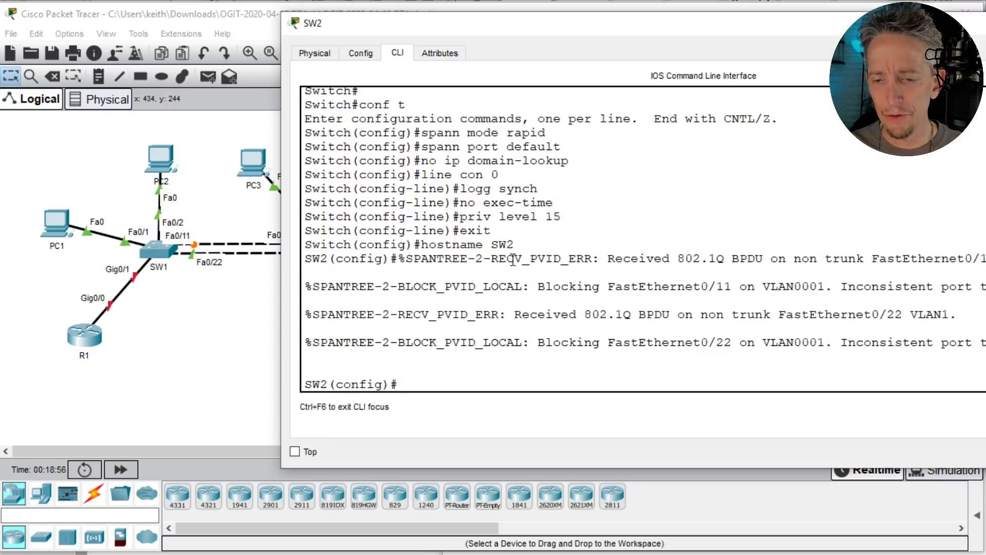
{"action": "type", "text": "exi"}
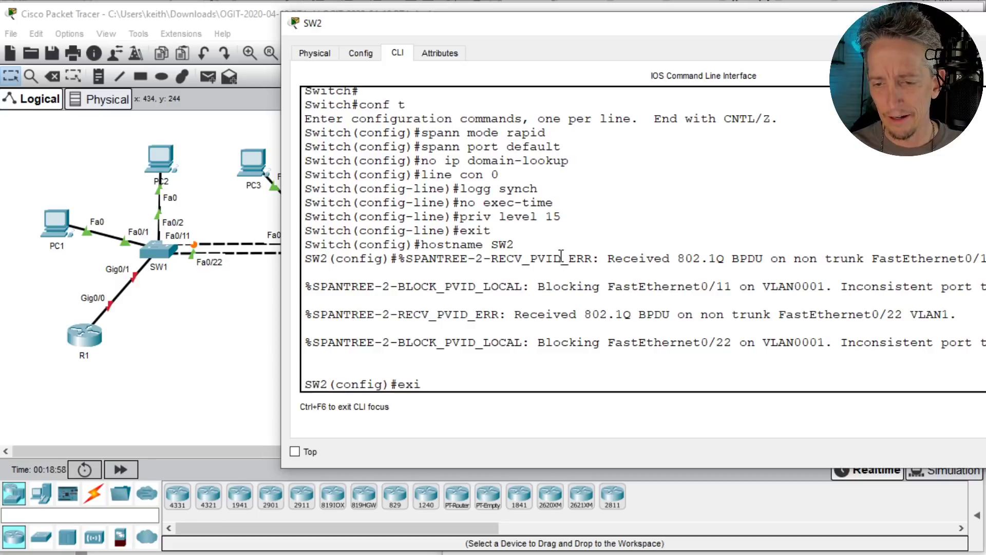
{"action": "type", "text": "t"}
{"action": "key", "text": "Return"}
{"action": "right_click", "coordinate": [583, 235]}
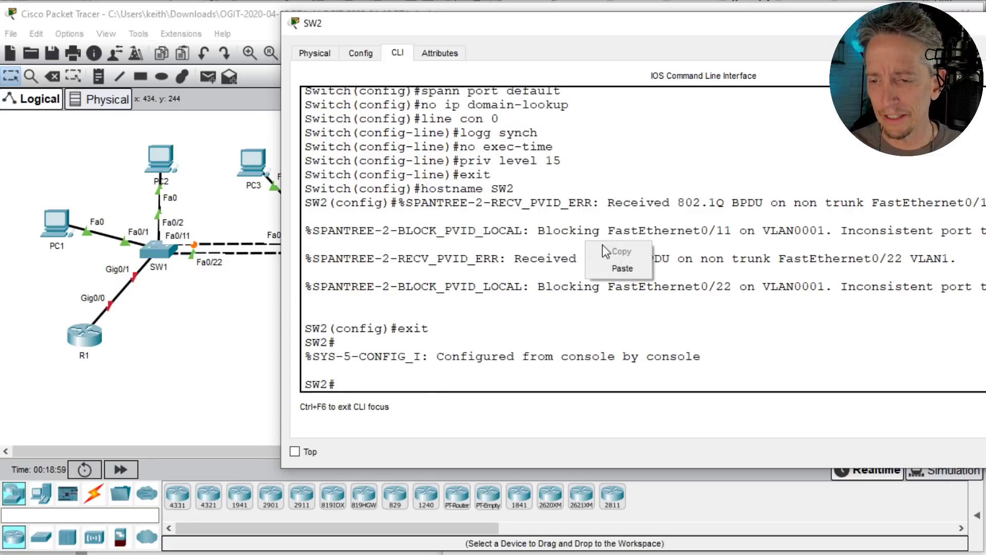
{"action": "left_click", "coordinate": [623, 266]}
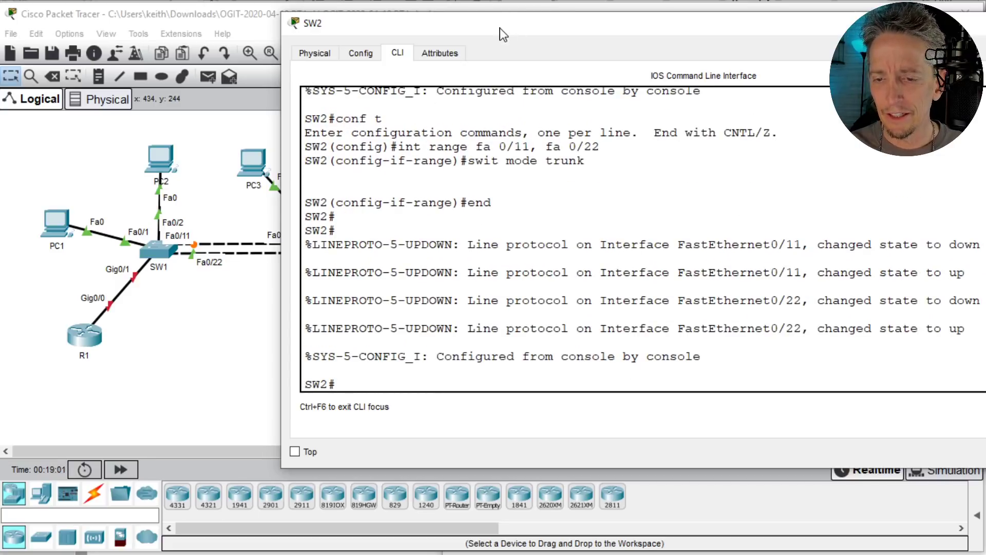
{"action": "left_click_drag", "start_coordinate": [501, 28], "coordinate": [615, 10]}
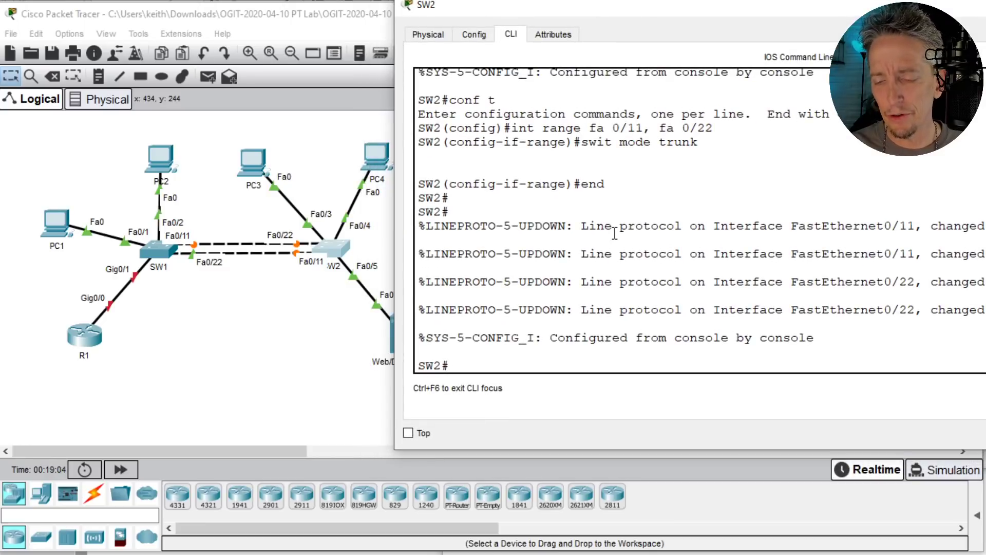
{"action": "type", "text": "show"}
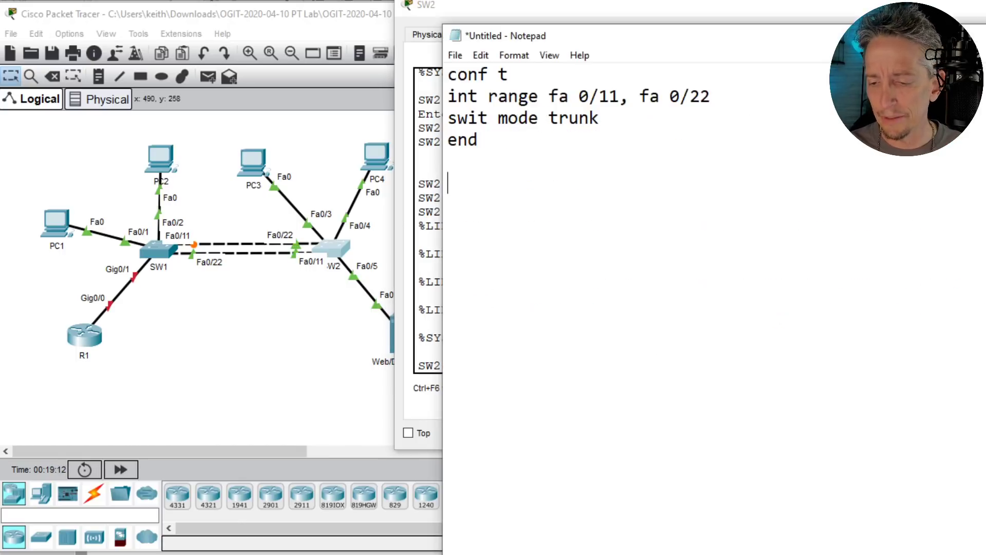
- Switch to Notepad and begin a second command block with conf t and vtp domain OGIT
{"action": "key", "text": "alt+Tab"}
{"action": "type", "text": "conf t"}
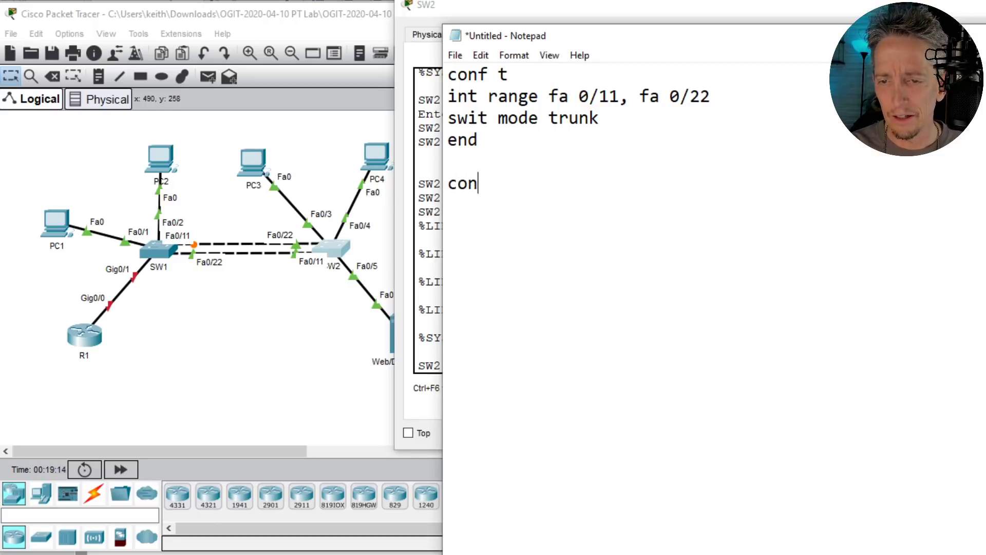
{"action": "key", "text": "Return"}
{"action": "type", "text": "vt"}
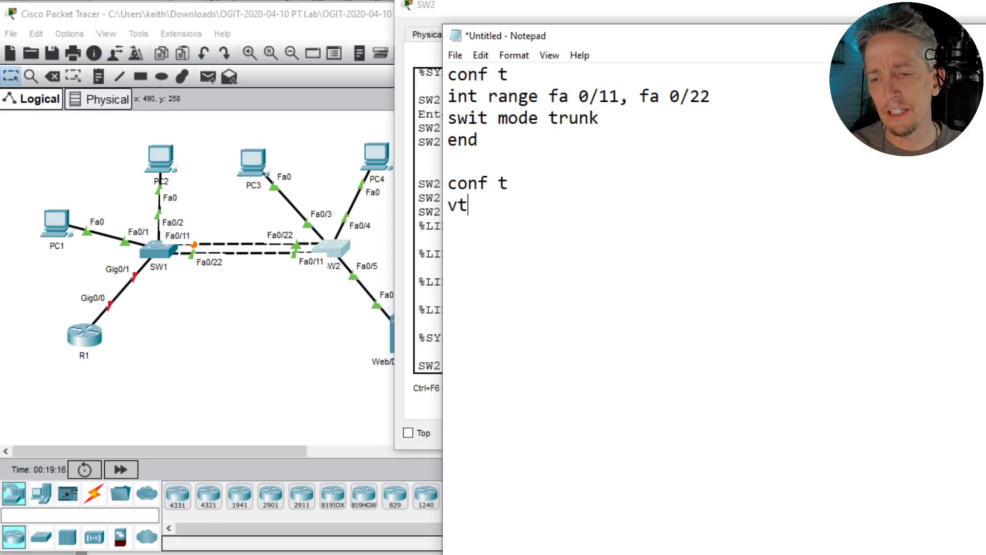
{"action": "type", "text": "p domain OGIT"}
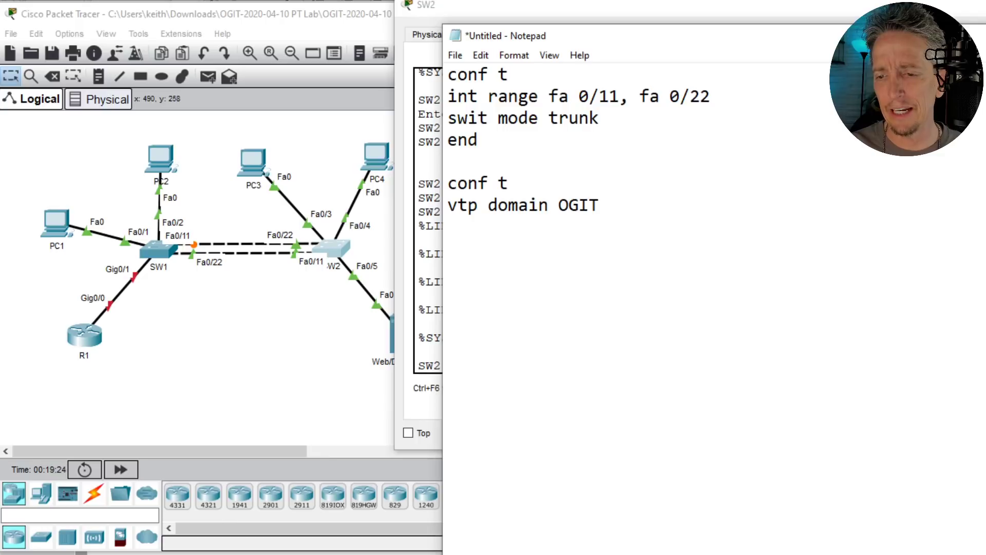
- Add the lines vlan 50, vlan 60 and vlan 70 below the VTP domain command
{"action": "type", "text": "vlan 10"}
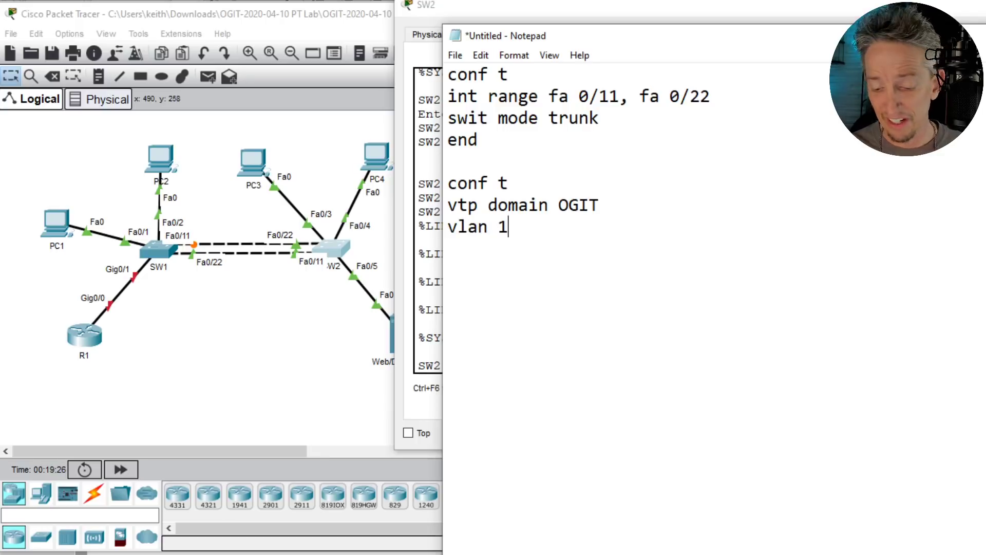
{"action": "key", "text": "BackSpace"}
{"action": "key", "text": "BackSpace"}
{"action": "key", "text": "BackSpace"}
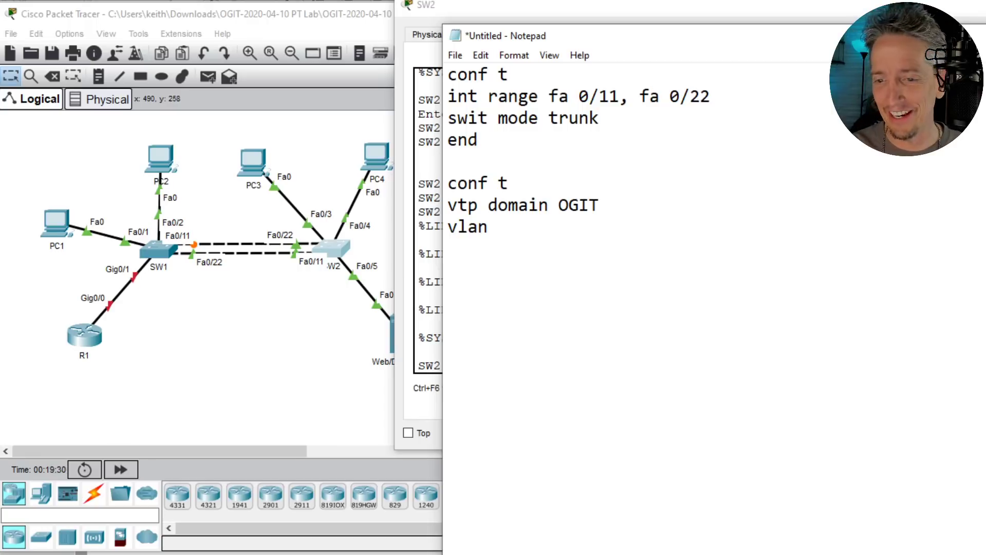
{"action": "type", "text": "50"}
{"action": "key", "text": "Return"}
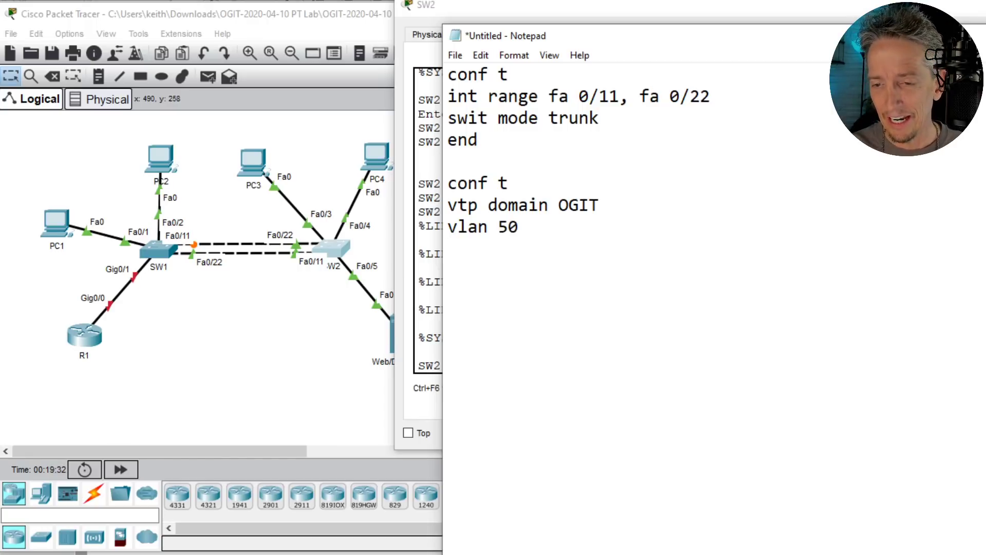
{"action": "type", "text": "vlan 60"}
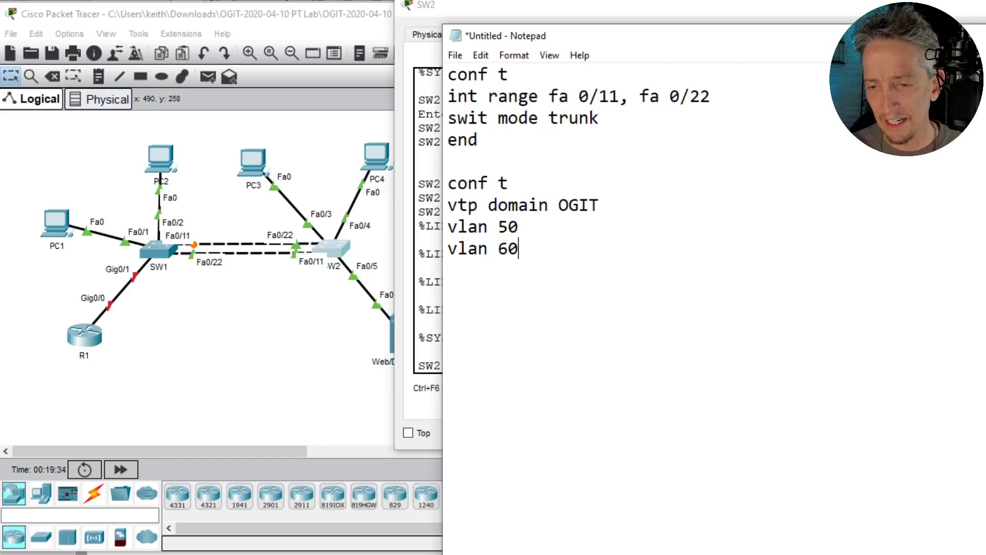
{"action": "key", "text": "Return"}
{"action": "type", "text": "vlan 70"}
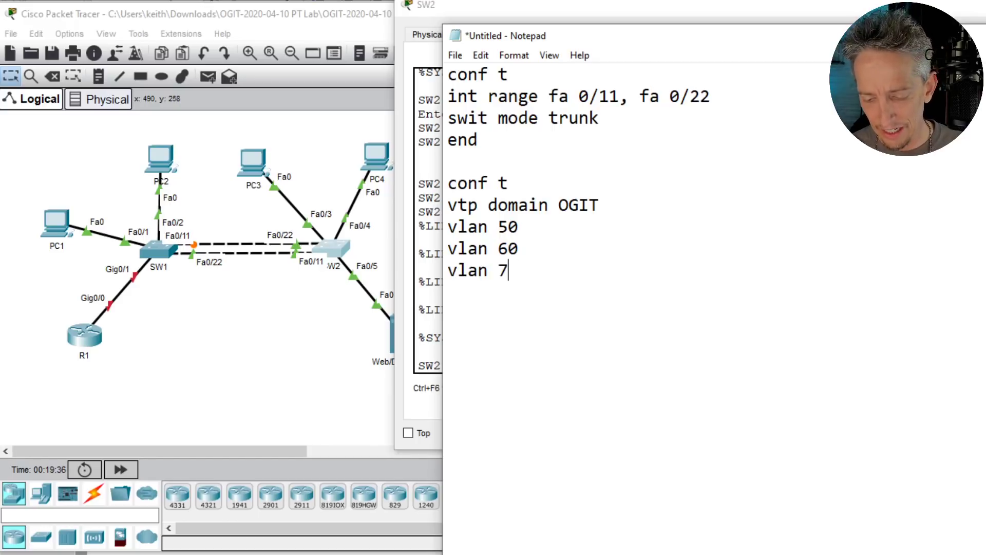
- Finish the VLAN block with end and wr, then copy that block only
{"action": "key", "text": "Return"}
{"action": "type", "text": "end"}
{"action": "key", "text": "Return"}
{"action": "type", "text": "wr"}
{"action": "key", "text": "Return"}
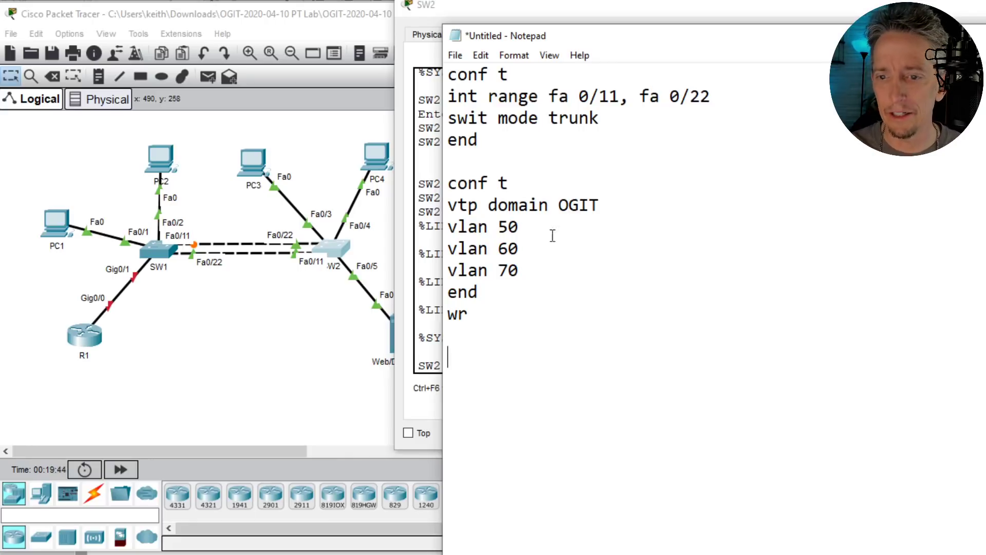
{"action": "left_click_drag", "start_coordinate": [447, 183], "coordinate": [484, 338]}
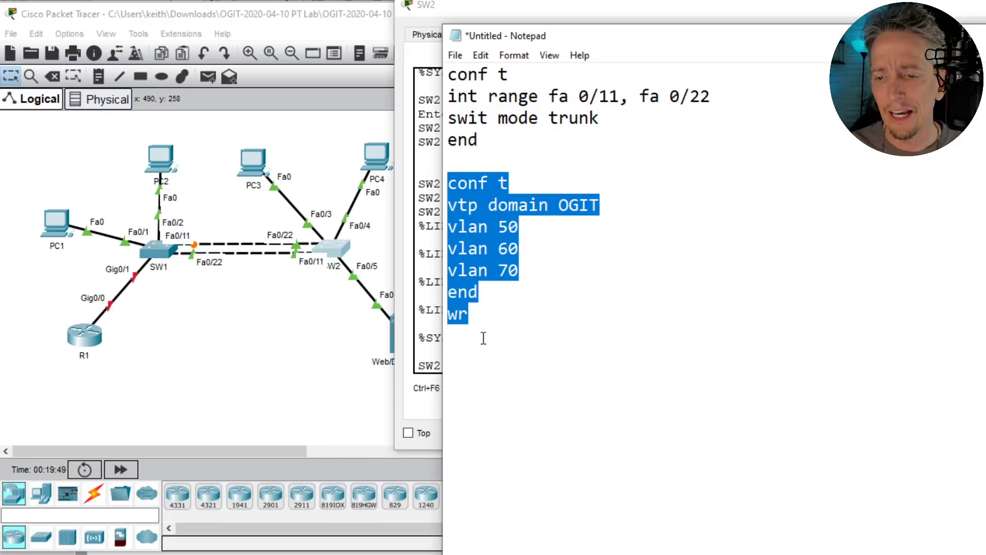
{"action": "right_click", "coordinate": [480, 233]}
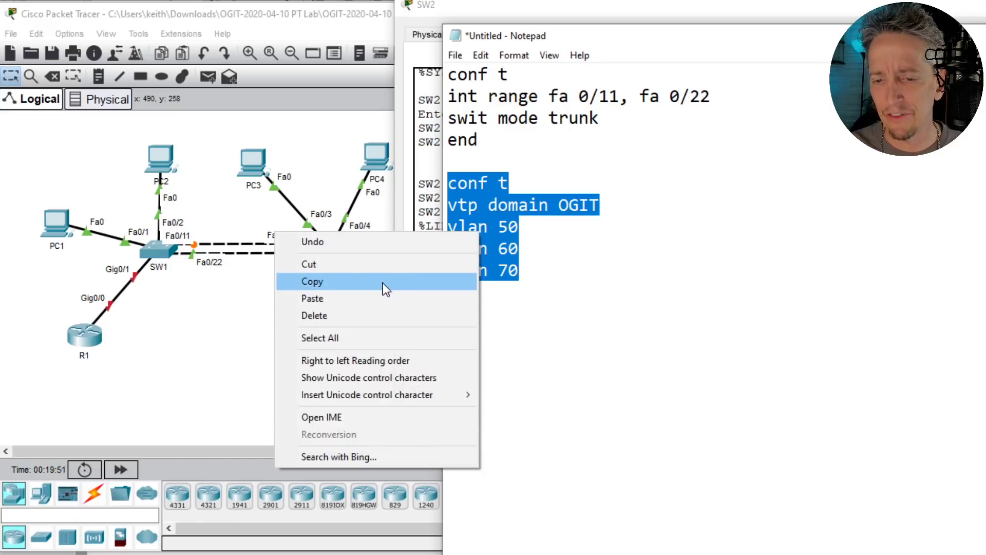
{"action": "left_click", "coordinate": [385, 283]}
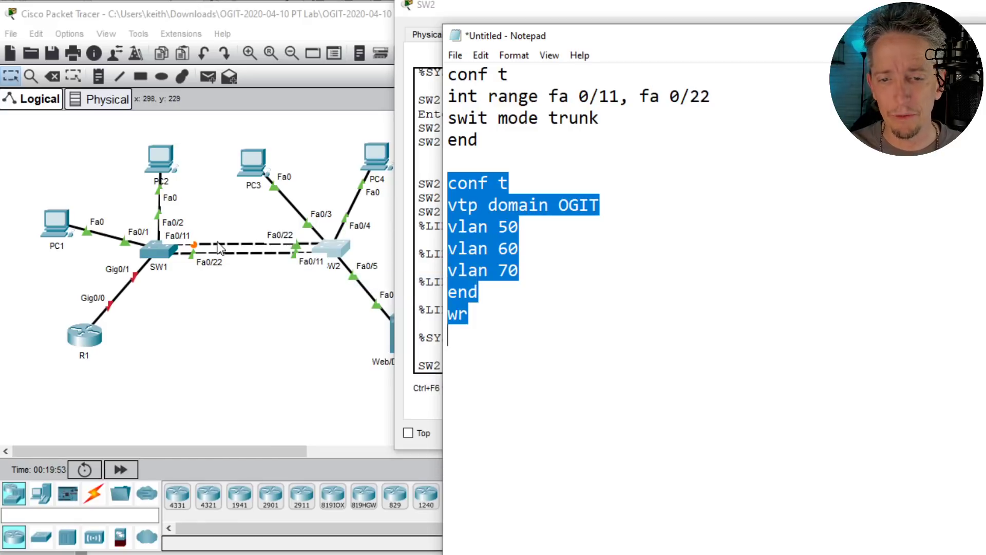
- Paste the VTP and VLAN commands into SW1's console and bring the topology back into view
{"action": "left_click", "coordinate": [161, 251]}
{"action": "right_click", "coordinate": [507, 212]}
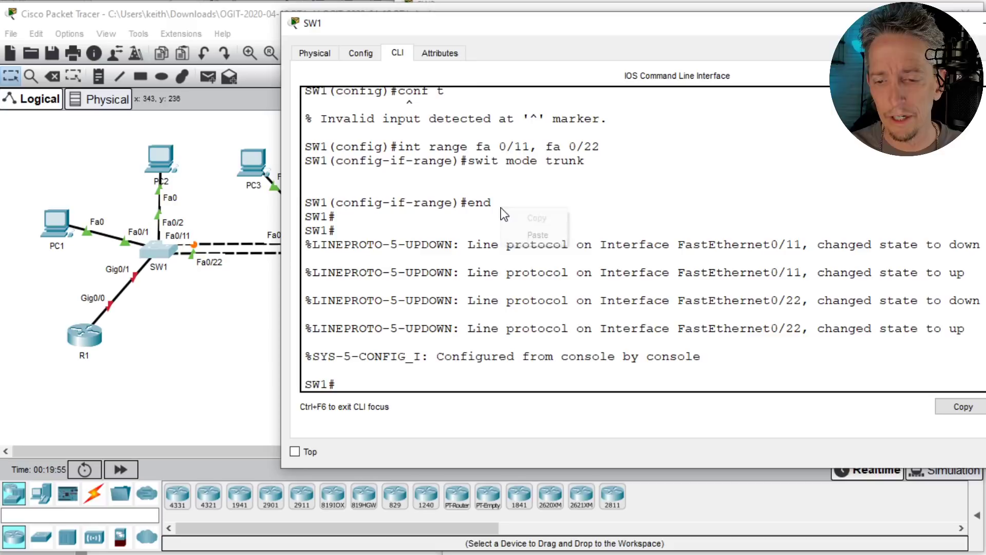
{"action": "left_click", "coordinate": [529, 233]}
{"action": "left_click", "coordinate": [228, 224]}
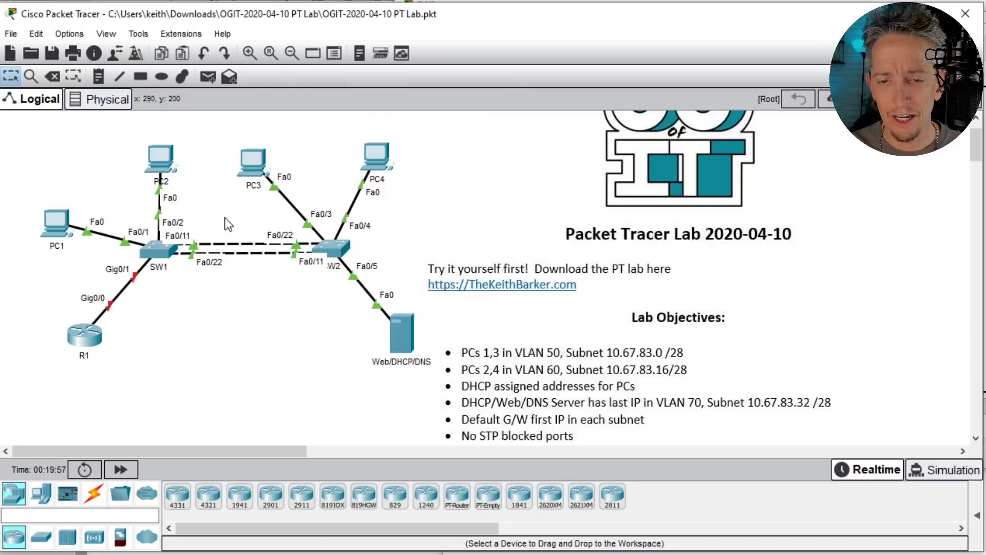
- Open SW2's console and erase the leftover show text from its prompt
{"action": "left_click", "coordinate": [333, 248]}
{"action": "right_click", "coordinate": [560, 212]}
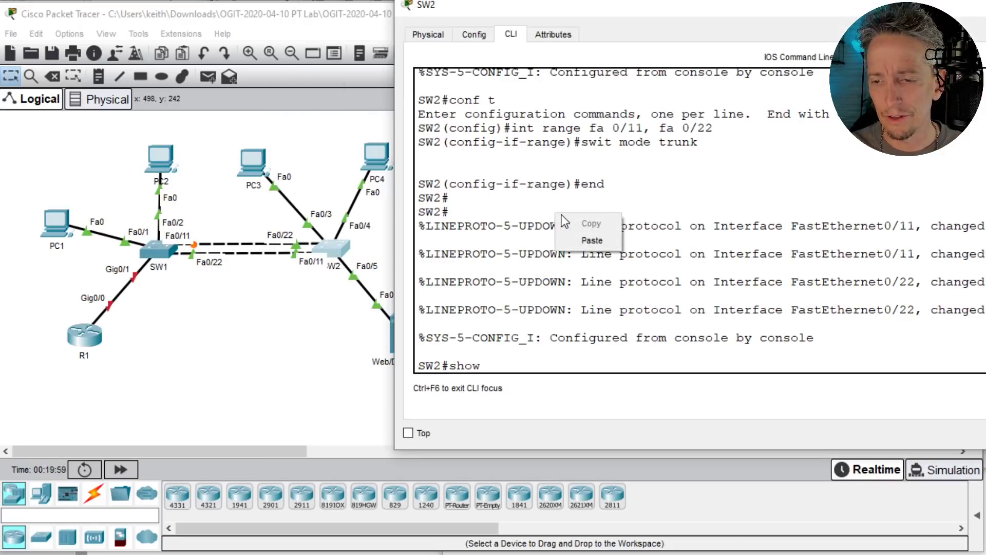
{"action": "left_click", "coordinate": [533, 300]}
{"action": "key", "text": "BackSpace"}
{"action": "key", "text": "BackSpace"}
{"action": "key", "text": "BackSpace"}
{"action": "key", "text": "BackSpace"}
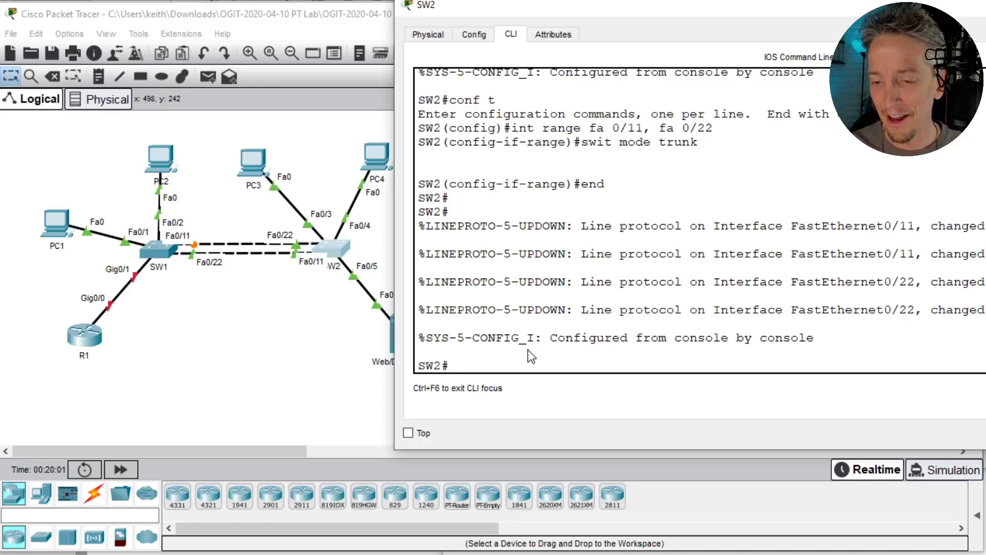
- Paste the copied VTP domain OGIT and VLAN 50, 60 and 70 commands into SW2's console
{"action": "right_click", "coordinate": [612, 241]}
{"action": "left_click", "coordinate": [647, 267]}
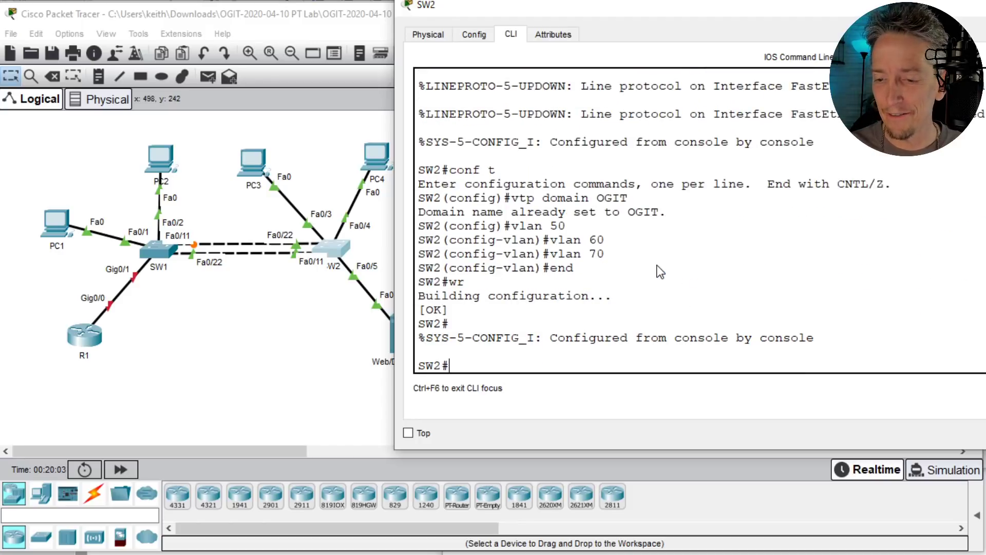
{"action": "key", "text": "Return"}
{"action": "key", "text": "Return"}
- Display SW2's brief VLAN list and its trunk interface status
{"action": "type", "text": "show vl"}
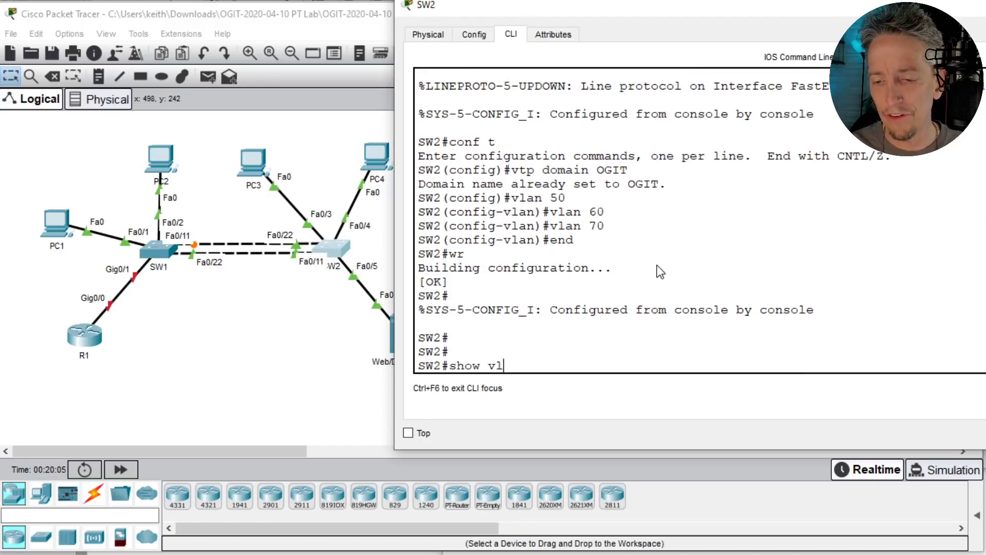
{"action": "type", "text": "an brief"}
{"action": "key", "text": "Return"}
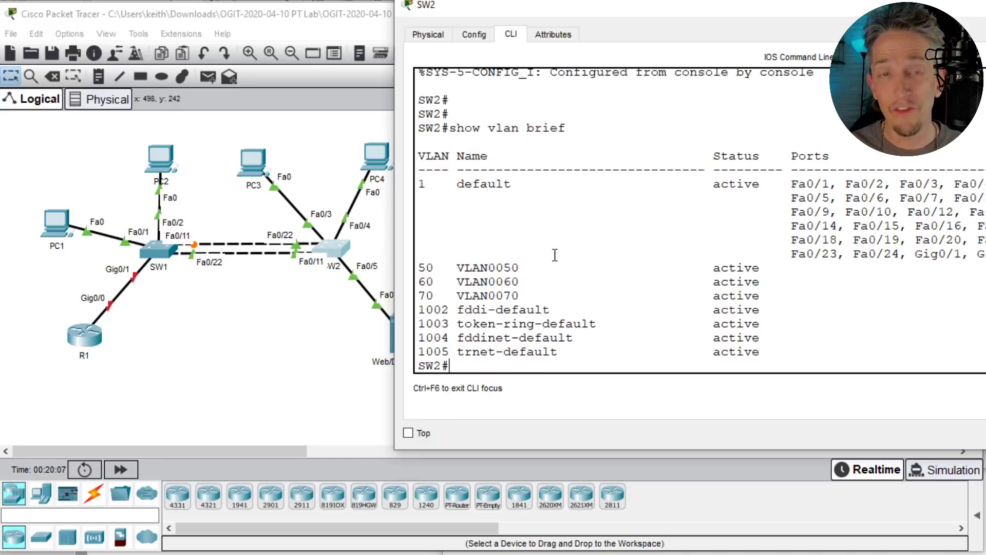
{"action": "type", "text": "show int tr"}
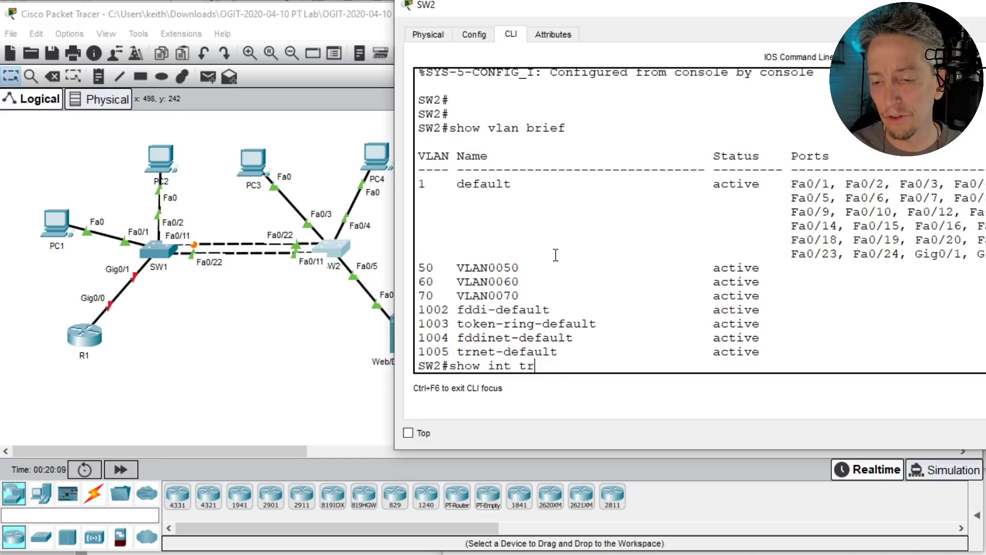
{"action": "key", "text": "Tab"}
{"action": "key", "text": "Return"}
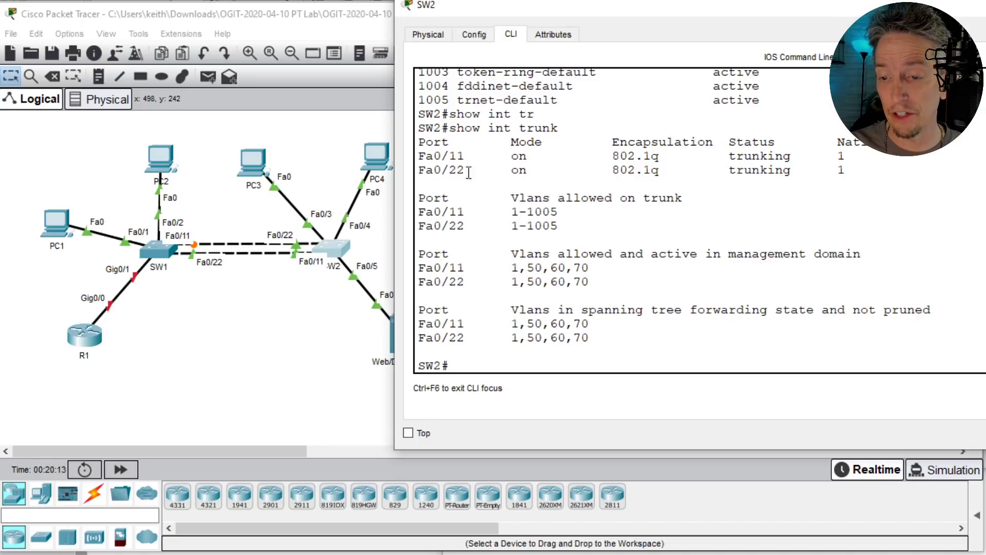
- Display the trunk interface status on SW1 and highlight the Fa0/11 spanning-tree forwarding entry
{"action": "left_click", "coordinate": [168, 255]}
{"action": "type", "text": "show"}
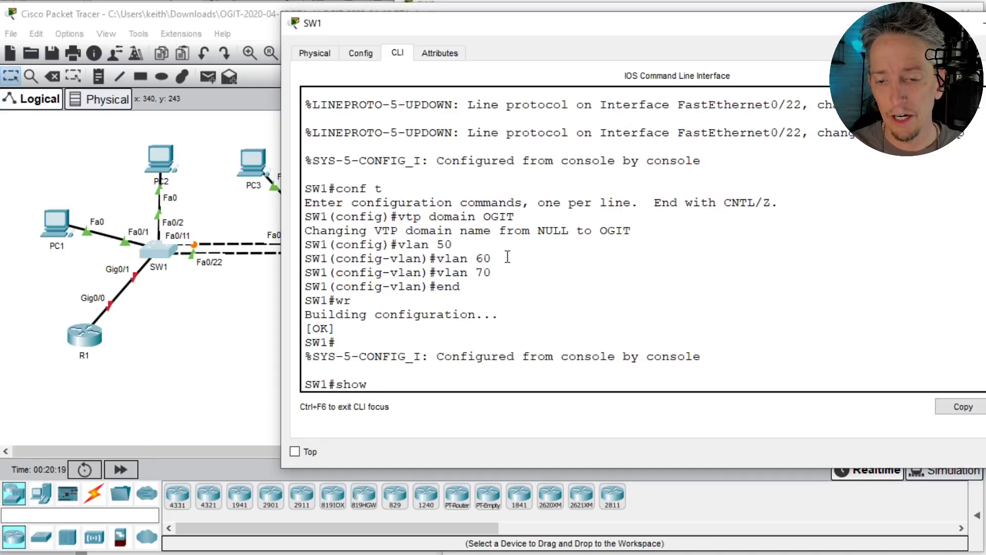
{"action": "type", "text": " int tra"}
{"action": "key", "text": "Return"}
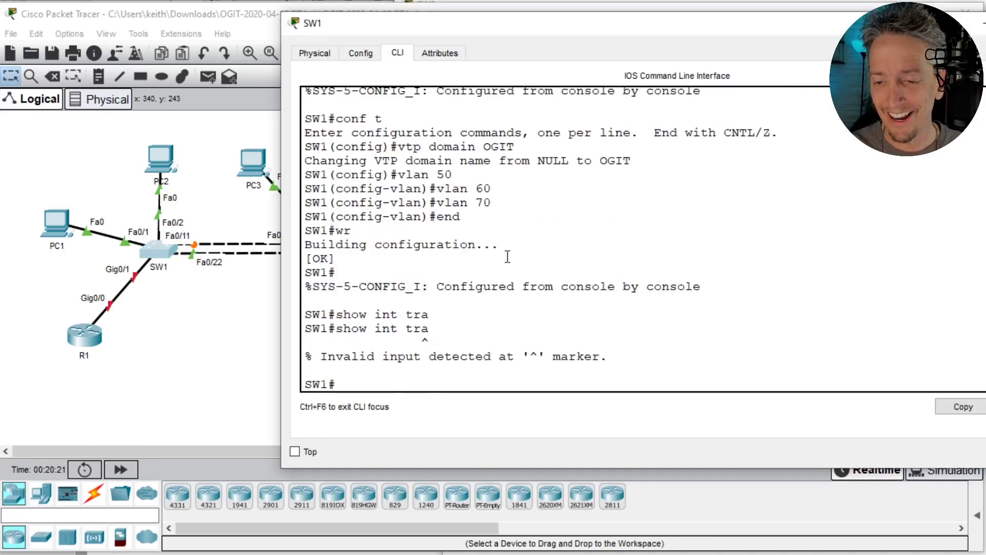
{"action": "key", "text": "Up"}
{"action": "key", "text": "BackSpace"}
{"action": "key", "text": "Tab"}
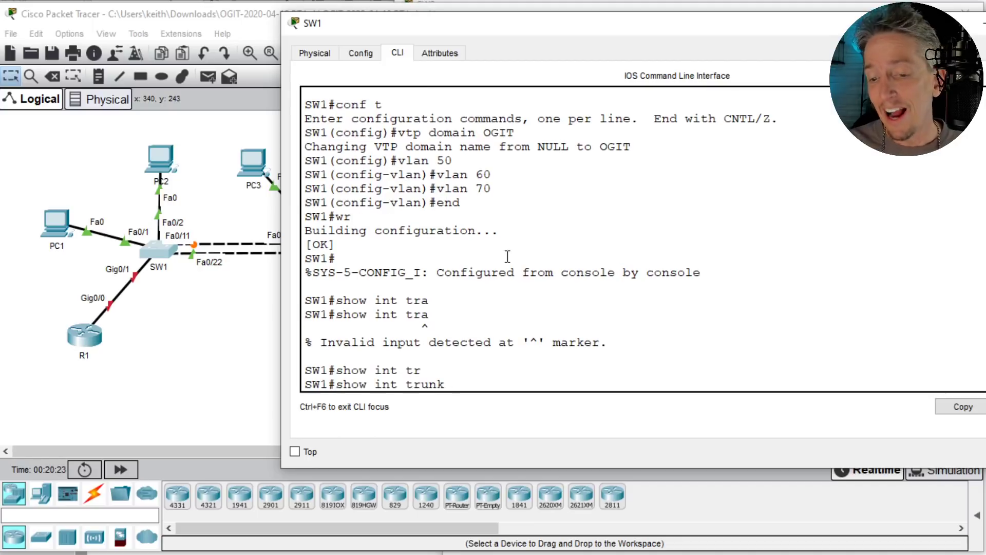
{"action": "key", "text": "Return"}
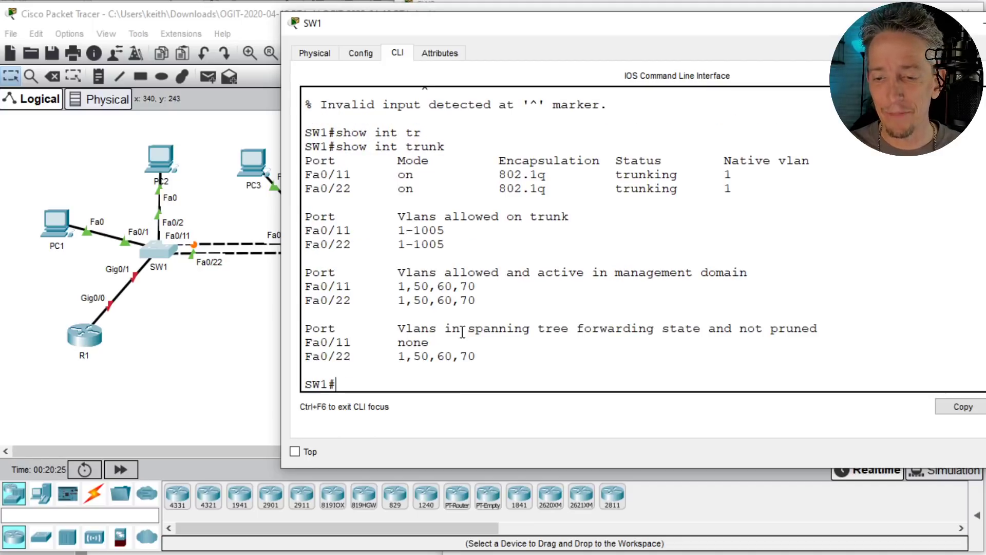
{"action": "left_click_drag", "start_coordinate": [432, 343], "coordinate": [305, 343]}
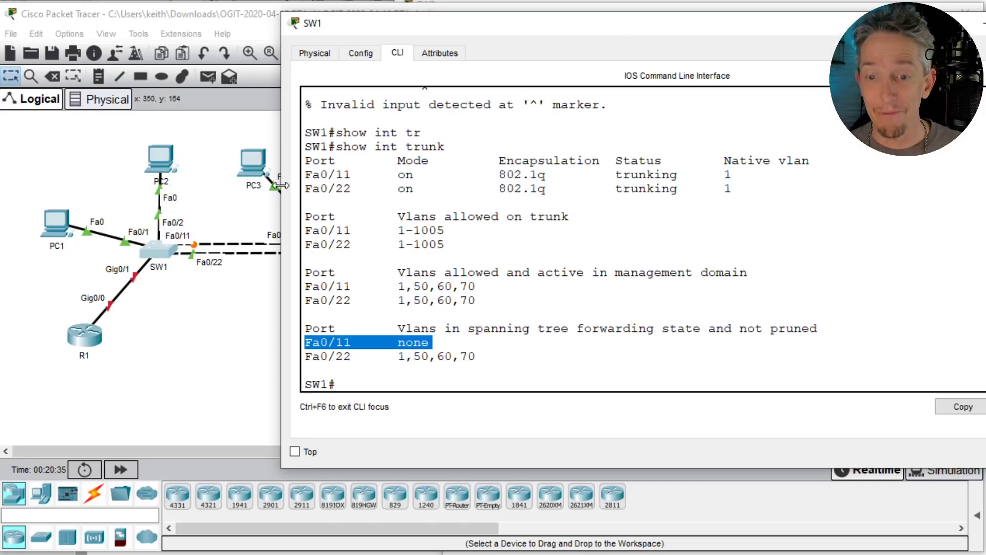
- Uncover the topology, mark the SW1–R1 link with a handwritten ROAS note and clear the drawing
{"action": "left_click_drag", "start_coordinate": [467, 30], "coordinate": [566, 29]}
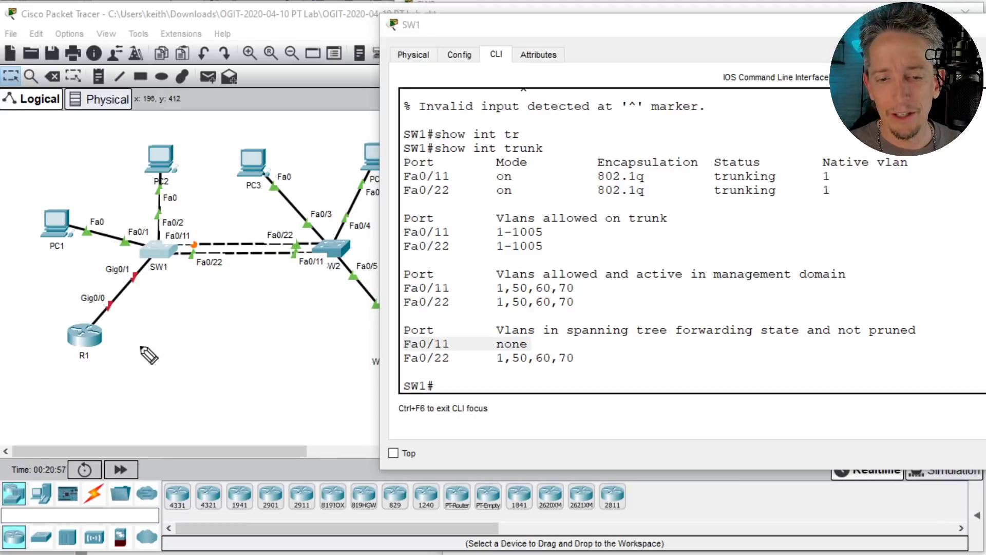
{"action": "mouse_move", "coordinate": [143, 342]}
{"action": "left_mouse_down"}
{"action": "mouse_move", "coordinate": [95, 384]}
{"action": "mouse_move", "coordinate": [146, 340]}
{"action": "mouse_move", "coordinate": [188, 362]}
{"action": "left_mouse_up"}
{"action": "left_click_drag", "start_coordinate": [185, 335], "coordinate": [208, 351]}
{"action": "left_click_drag", "start_coordinate": [216, 335], "coordinate": [248, 337]}
{"action": "left_click_drag", "start_coordinate": [265, 320], "coordinate": [253, 343]}
{"action": "left_click_drag", "start_coordinate": [213, 362], "coordinate": [278, 337]}
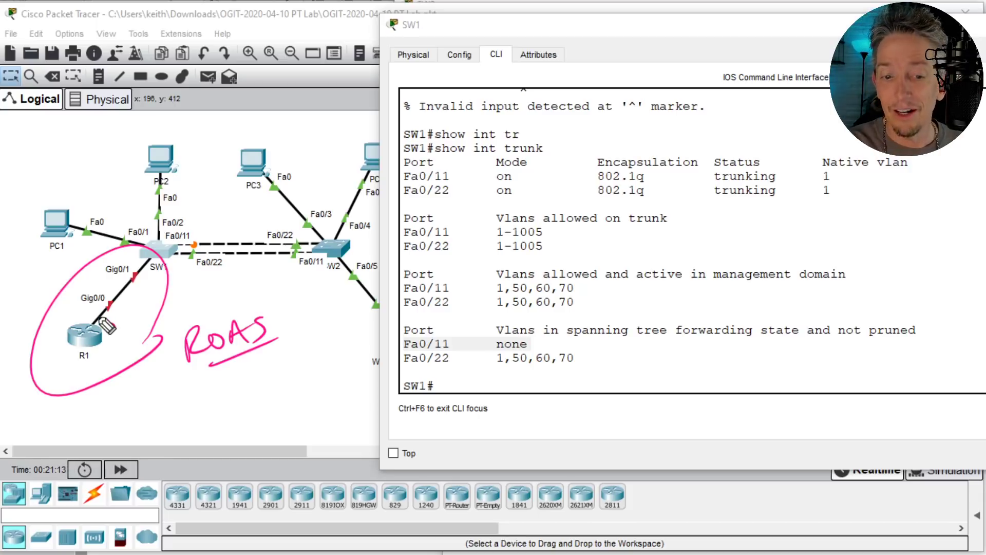
{"action": "left_click_drag", "start_coordinate": [105, 325], "coordinate": [114, 324]}
{"action": "left_click_drag", "start_coordinate": [140, 281], "coordinate": [154, 277]}
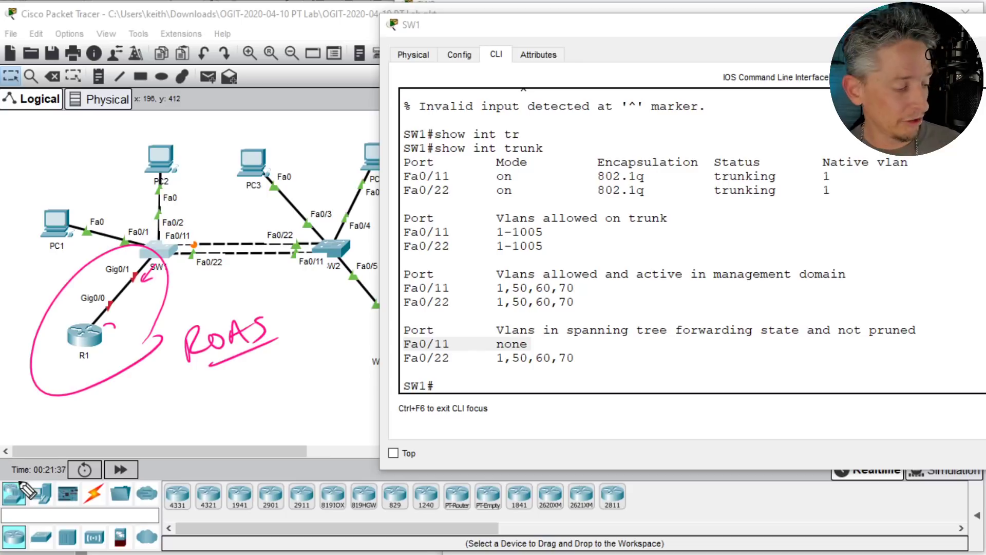
{"action": "key", "text": "ctrl+shift+7"}
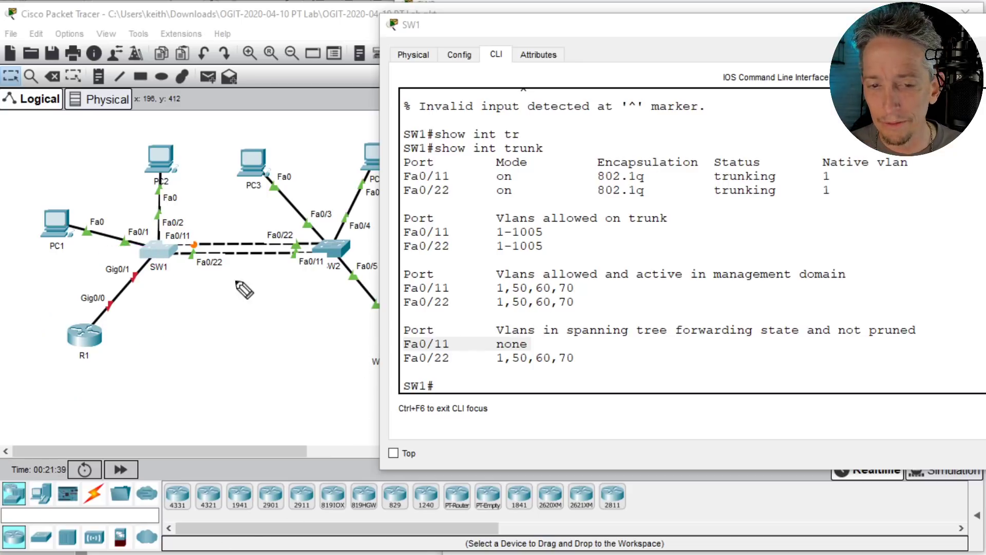
- Open R1's console, enter global configuration and enable interface gig 0/0 with no shutdown
{"action": "left_click", "coordinate": [84, 337]}
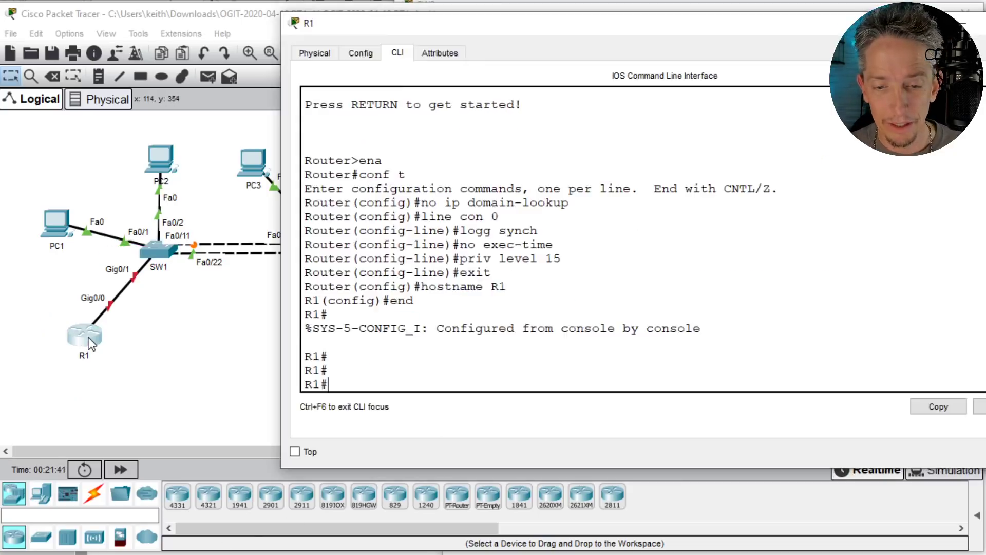
{"action": "left_click_drag", "start_coordinate": [458, 28], "coordinate": [475, 22]}
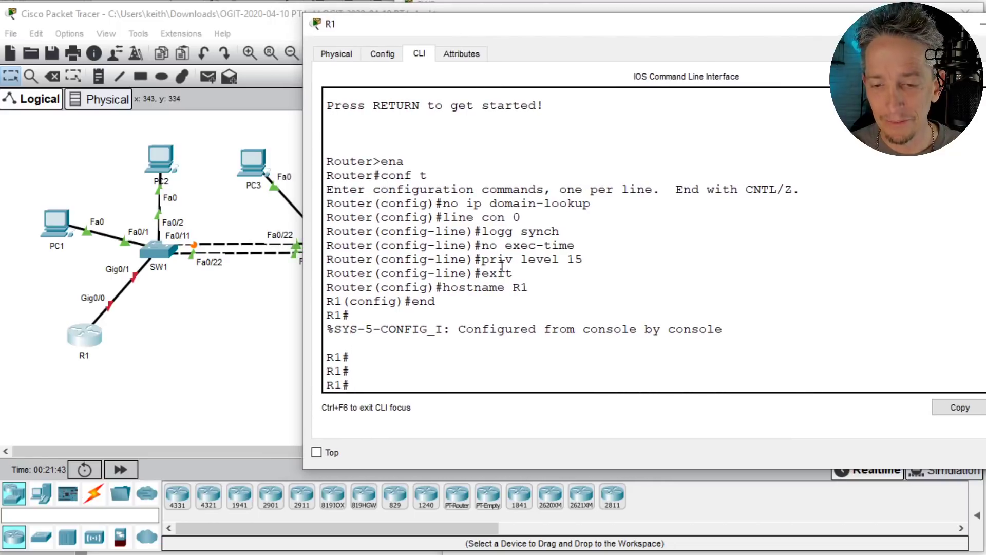
{"action": "type", "text": "conf t"}
{"action": "key", "text": "Return"}
{"action": "type", "text": "i"}
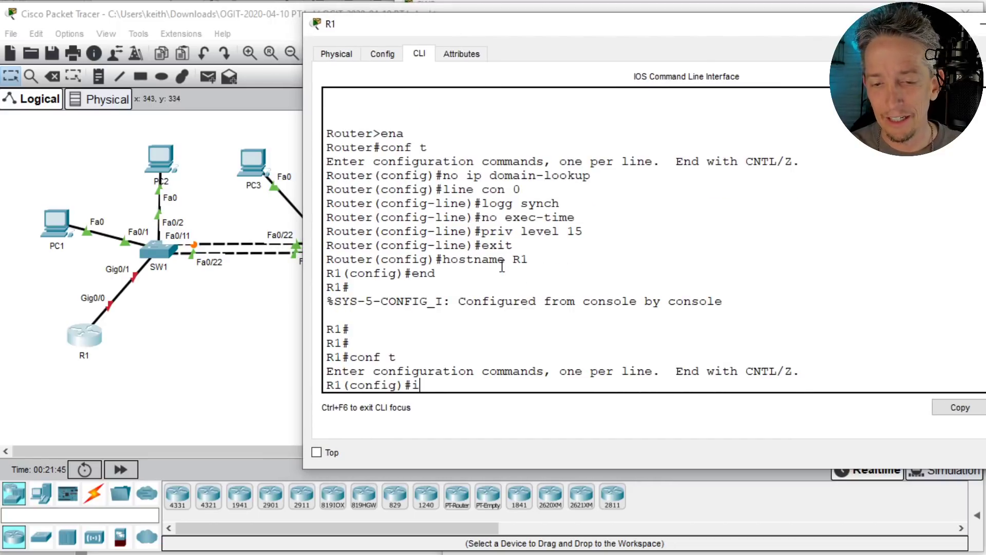
{"action": "type", "text": "nt gig 0/0"}
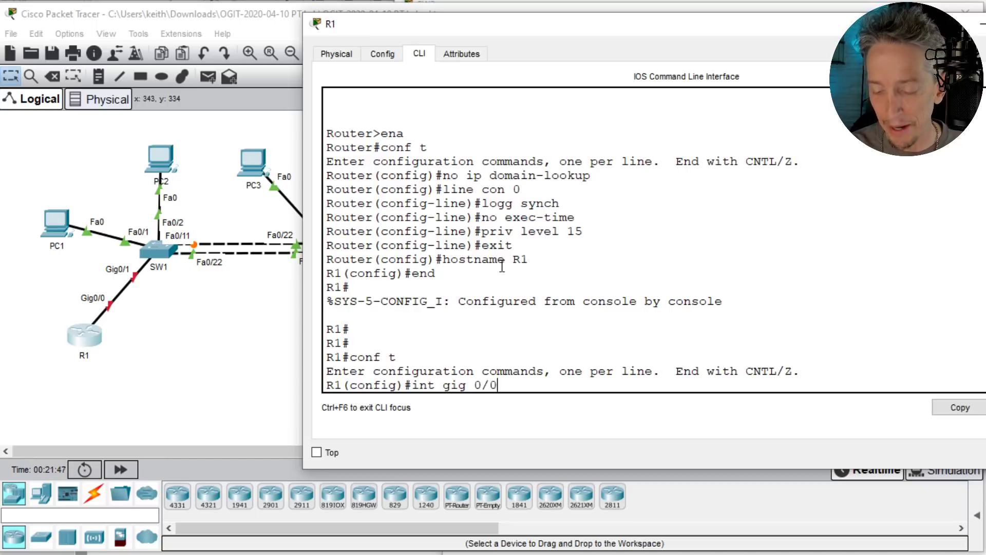
{"action": "key", "text": "Return"}
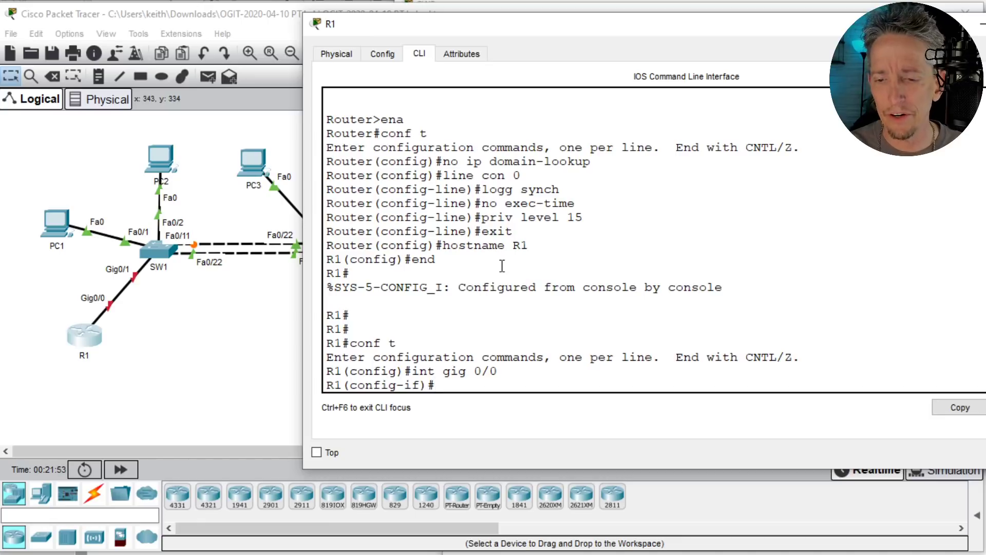
{"action": "type", "text": "no shut"}
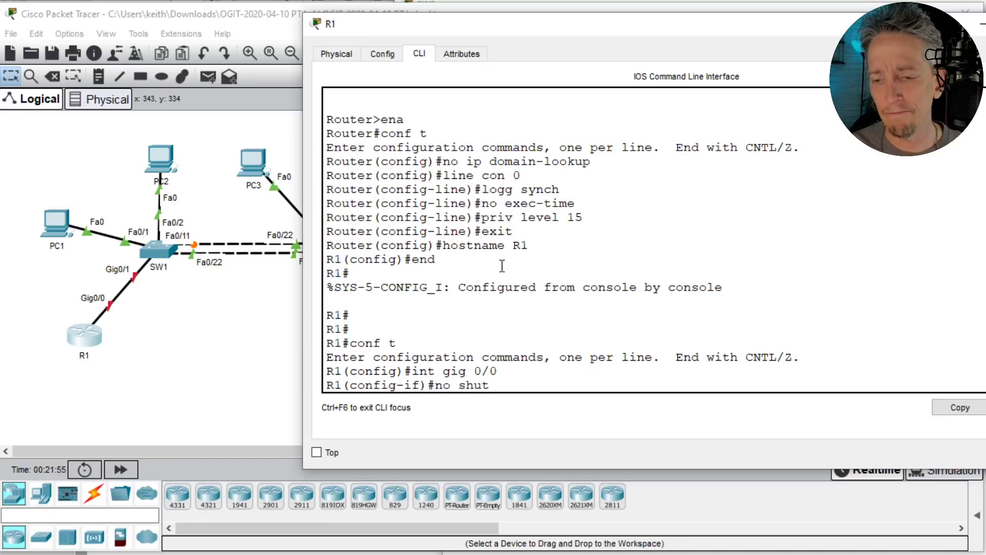
{"action": "key", "text": "Return"}
- Create subinterface gig 0/0.50 on R1 with dot1Q encapsulation for VLAN 50
{"action": "type", "text": "int gig 0/0"}
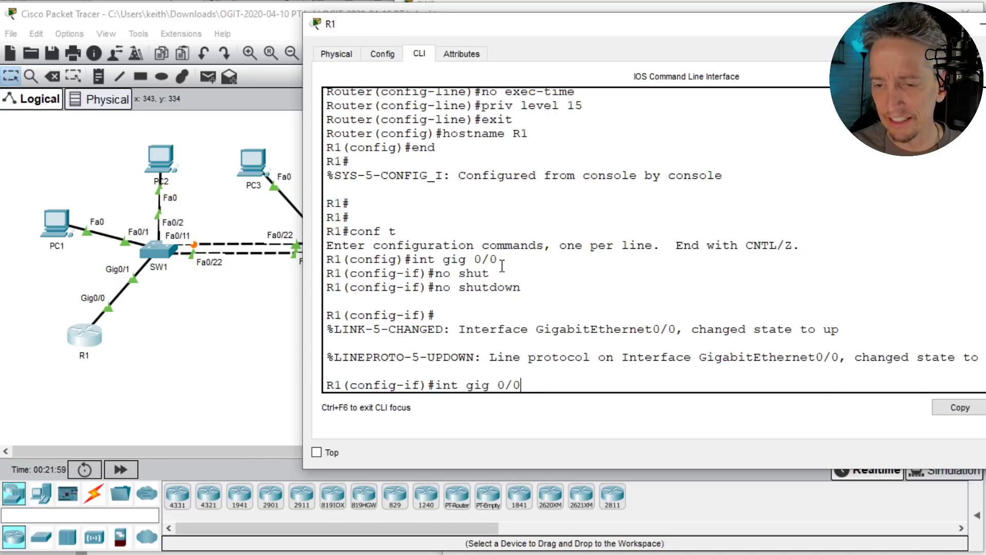
{"action": "type", "text": ".50"}
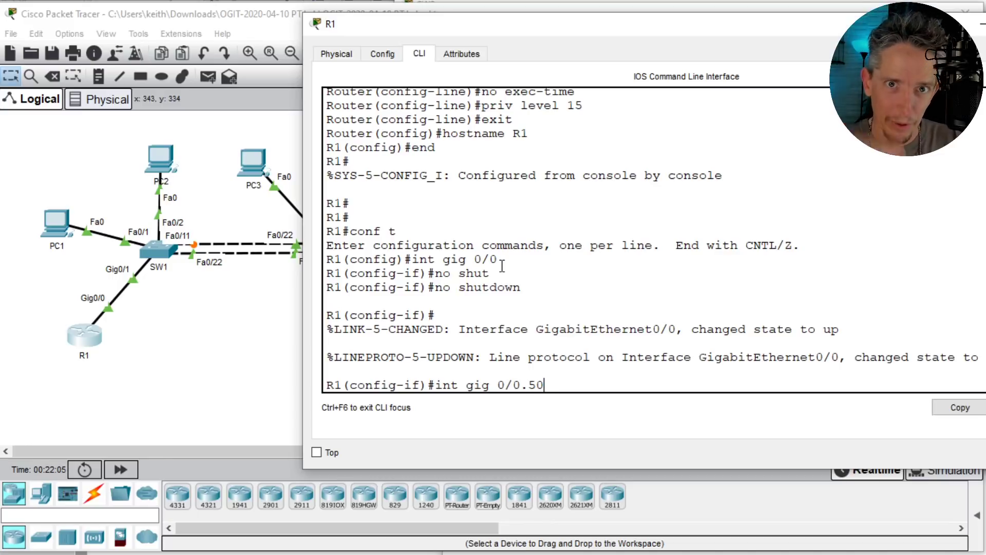
{"action": "key", "text": "Return"}
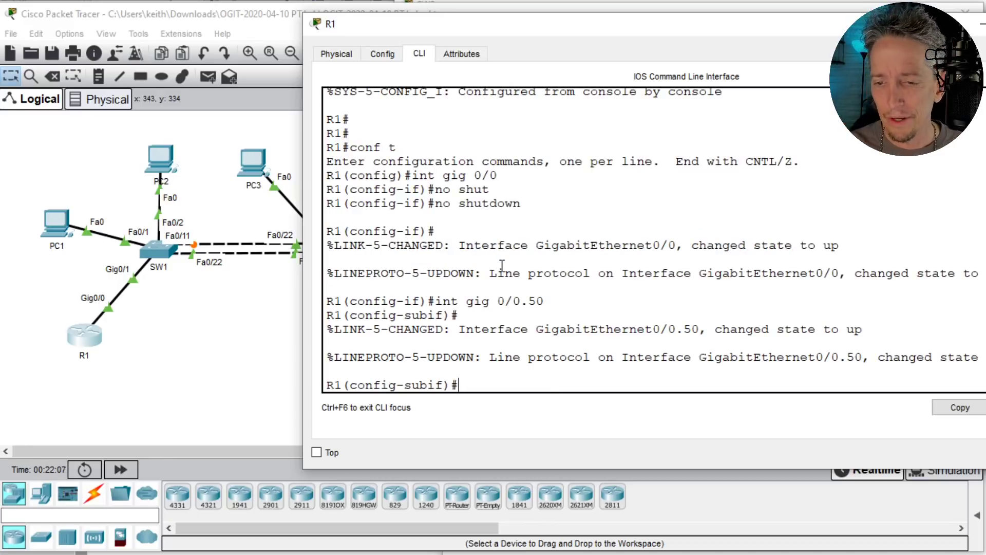
{"action": "type", "text": "encapsulation"}
{"action": "key", "text": "Tab"}
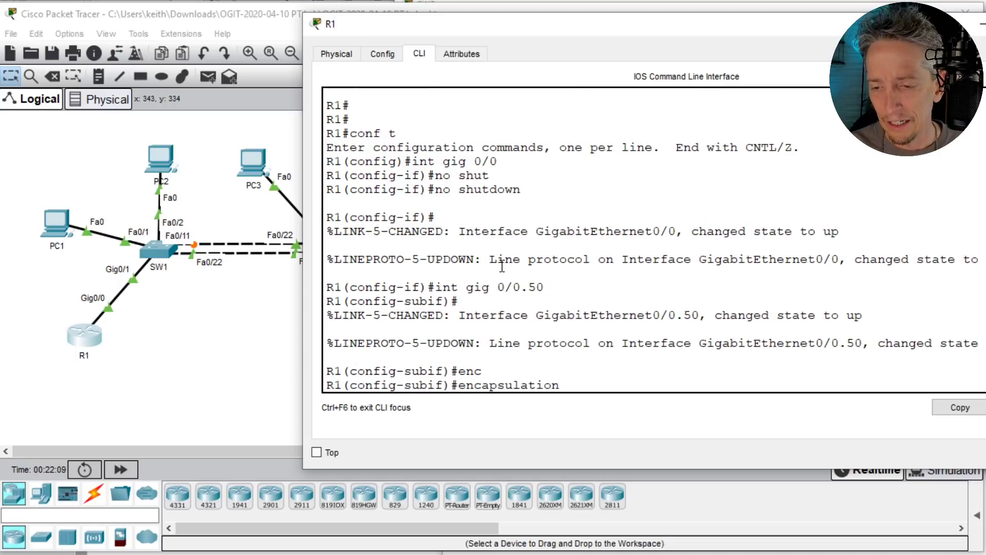
{"action": "type", "text": "d"}
{"action": "key", "text": "Tab"}
{"action": "type", "text": "50"}
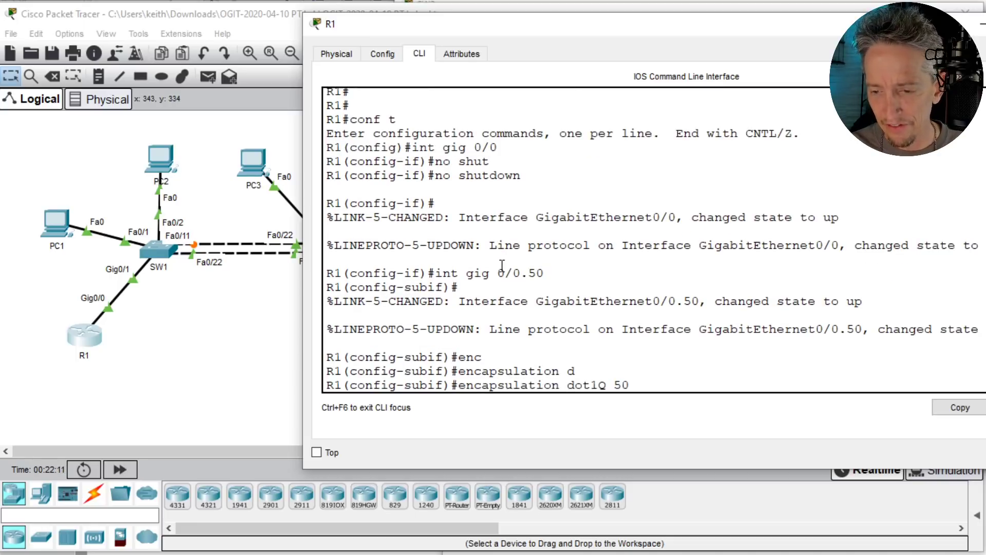
{"action": "key", "text": "Return"}
- Assign IP address 10.67.83.1 with mask 255.255.255.240 to R1's VLAN 50 subinterface
{"action": "type", "text": "ip add 10.67.8"}
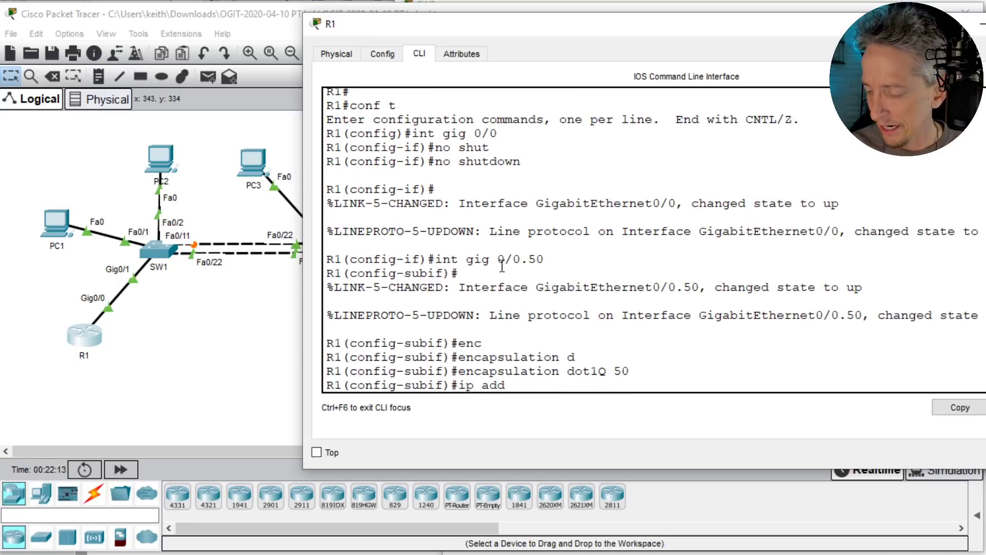
{"action": "type", "text": "3."}
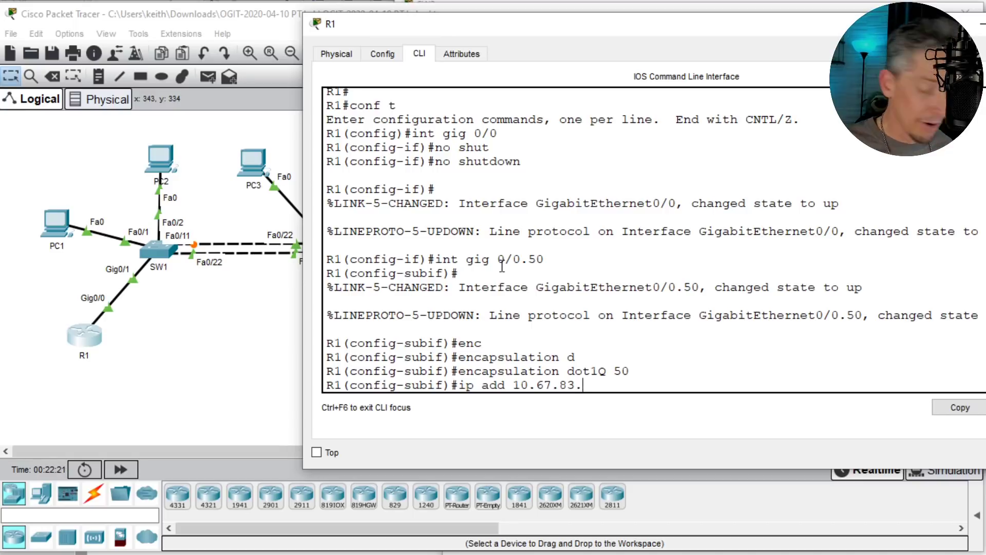
{"action": "type", "text": "1 25"}
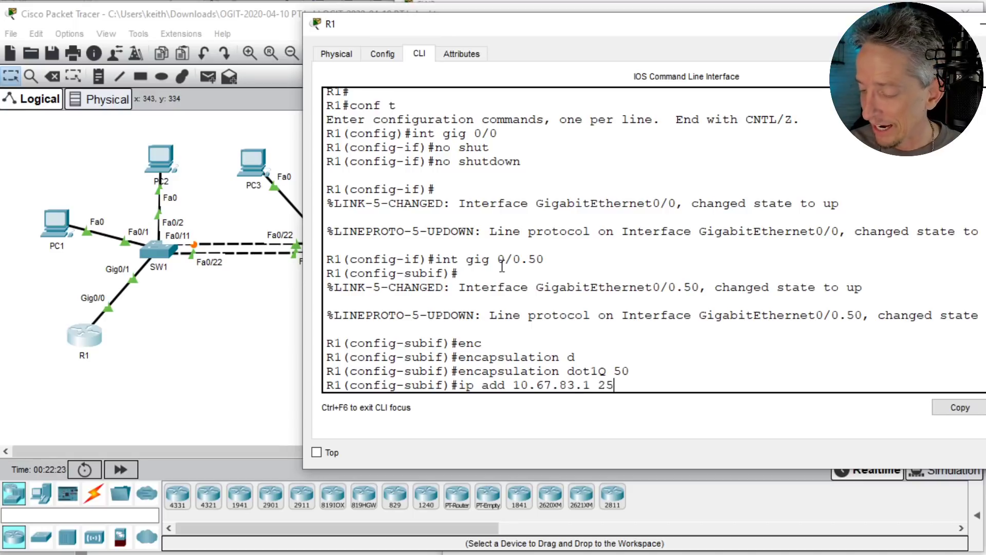
{"action": "type", "text": "5.255.255"}
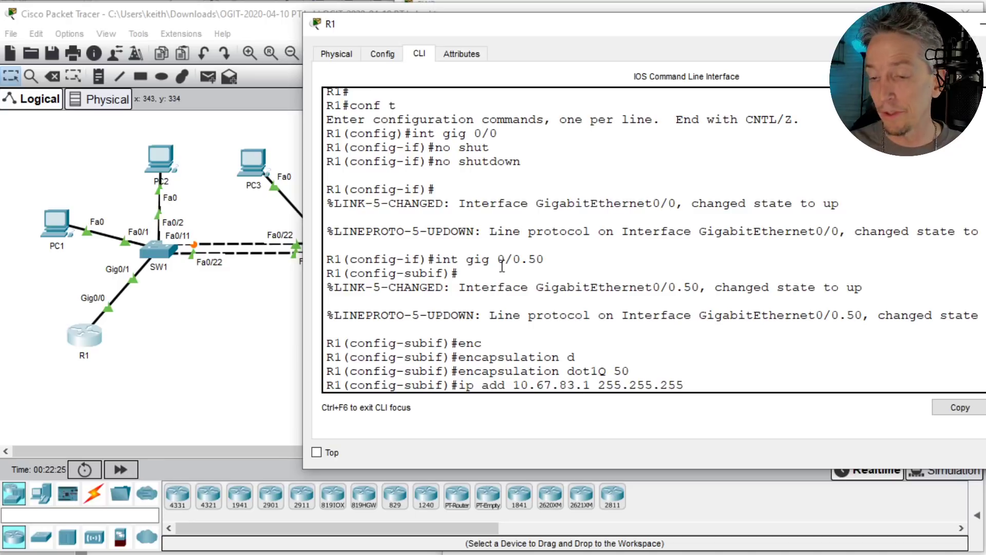
{"action": "type", "text": "."}
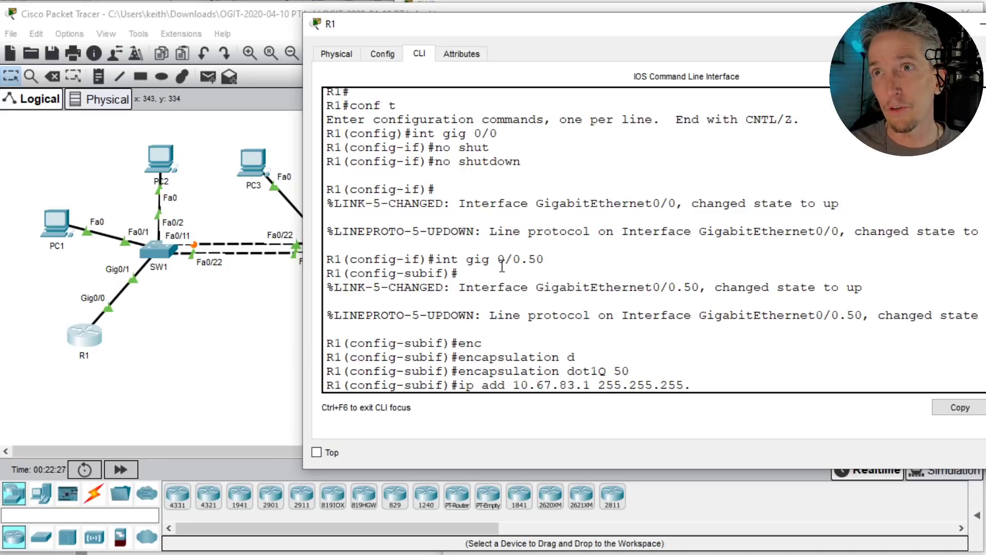
{"action": "type", "text": "240"}
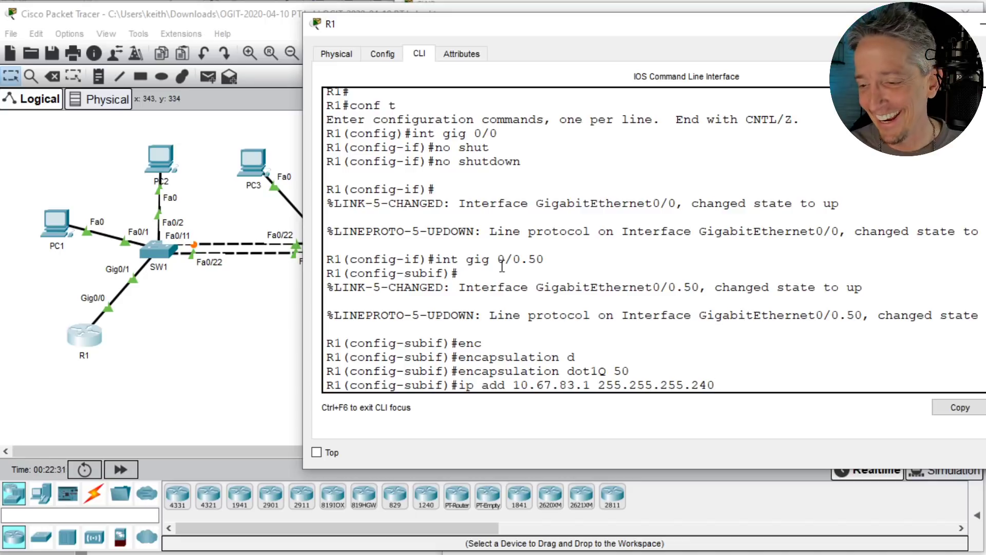
{"action": "key", "text": "Return"}
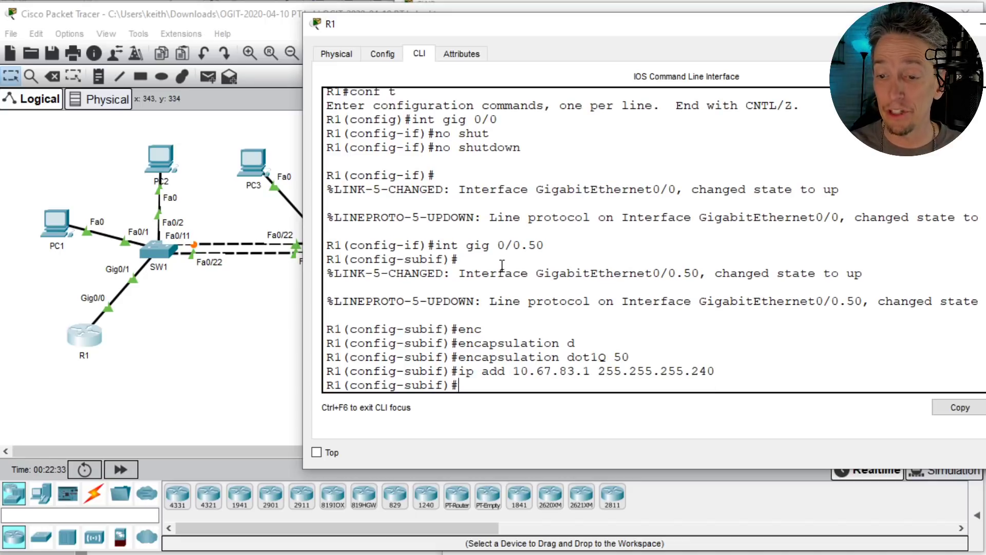
- Create subinterface gig 0/0.60 on R1 by reusing the earlier interface command
{"action": "key", "text": "Up"}
{"action": "key", "text": "Up"}
{"action": "key", "text": "Up"}
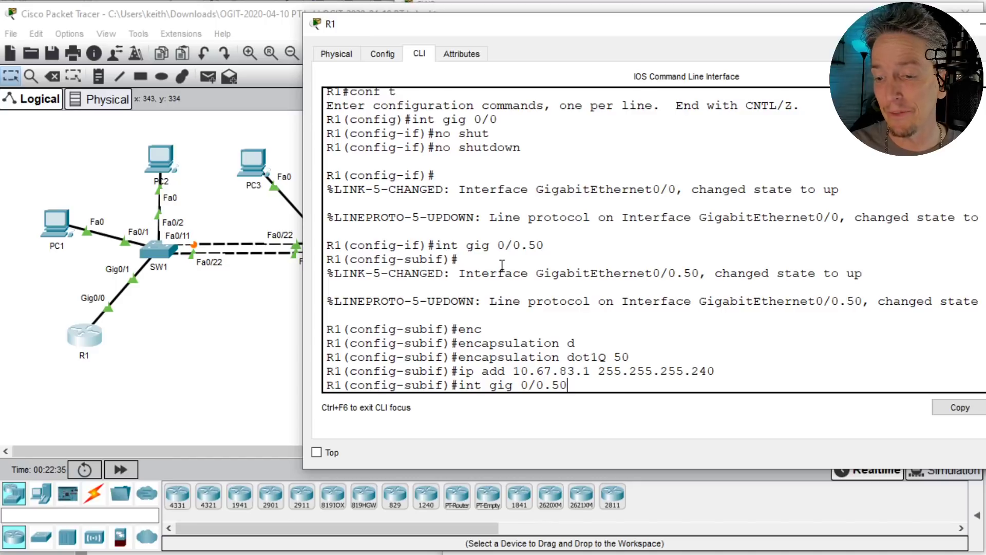
{"action": "key", "text": "BackSpace"}
{"action": "key", "text": "BackSpace"}
{"action": "type", "text": "60"}
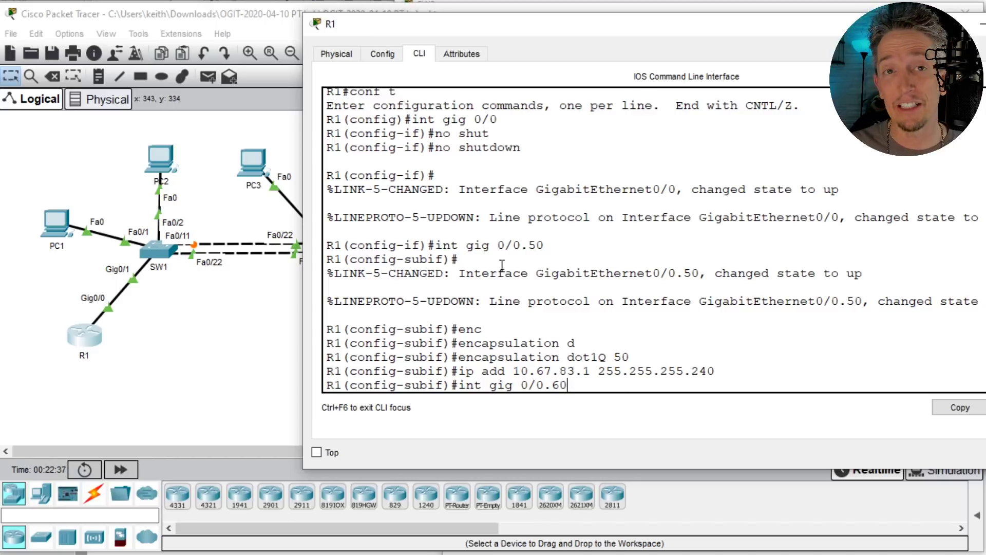
{"action": "key", "text": "Return"}
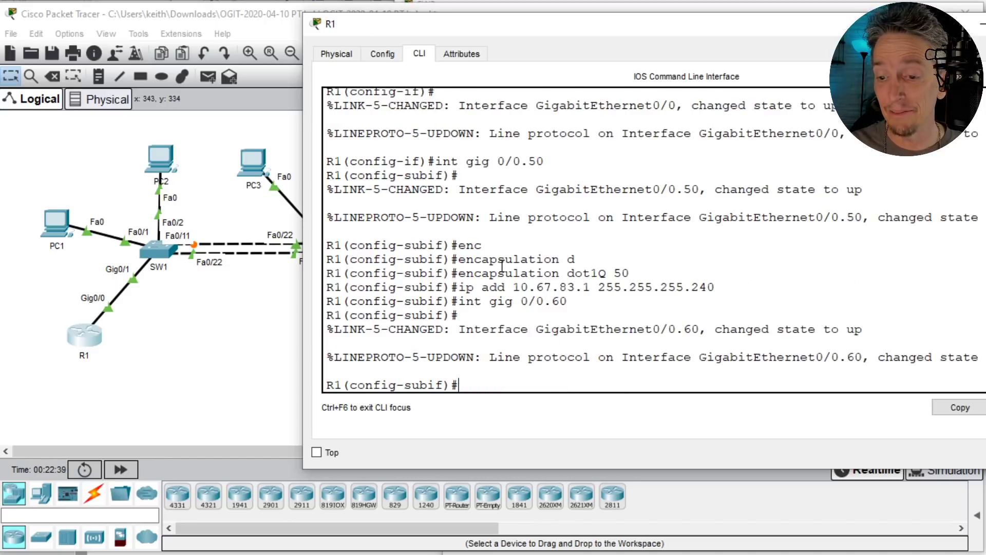
- Set dot1Q encapsulation for VLAN 60 on R1's gig 0/0.60 subinterface by reusing the earlier encapsulation command
{"action": "key", "text": "Up"}
{"action": "key", "text": "Up"}
{"action": "key", "text": "Up"}
{"action": "key", "text": "BackSpace"}
{"action": "key", "text": "BackSpace"}
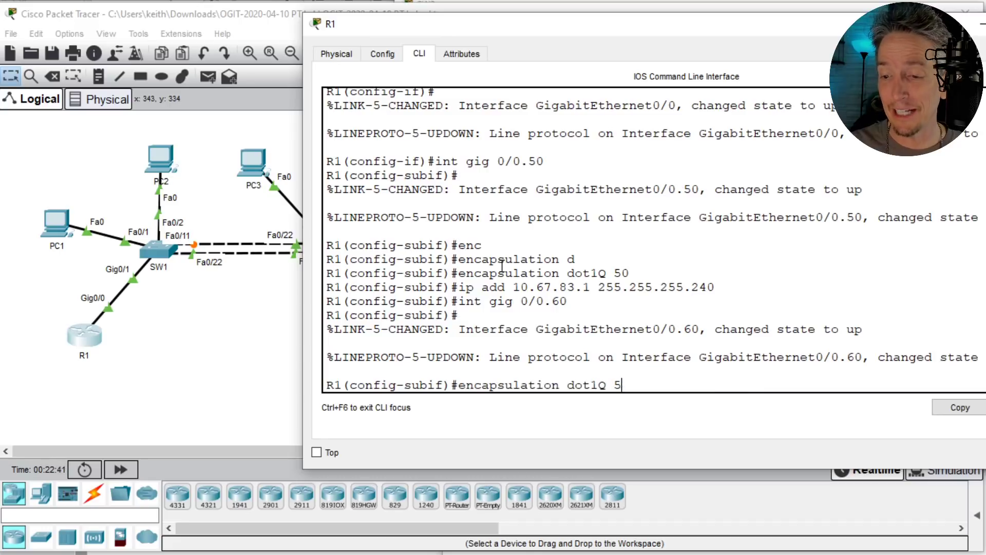
{"action": "type", "text": "60"}
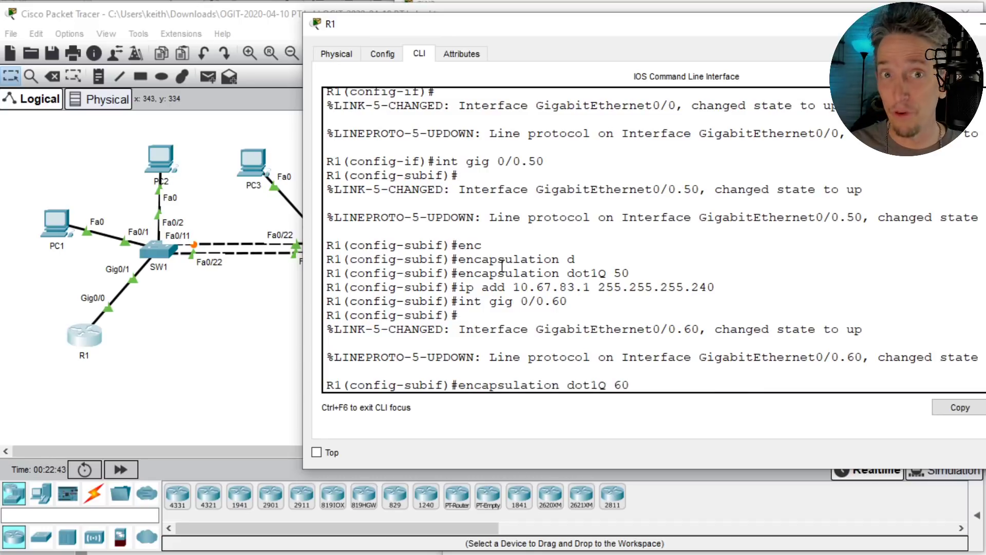
{"action": "key", "text": "Return"}
- Assign IP address 10.67.83.17 with mask 255.255.255.240 to R1's VLAN 60 subinterface by editing the recalled address command
{"action": "key", "text": "Up"}
{"action": "key", "text": "Up"}
{"action": "key", "text": "Up"}
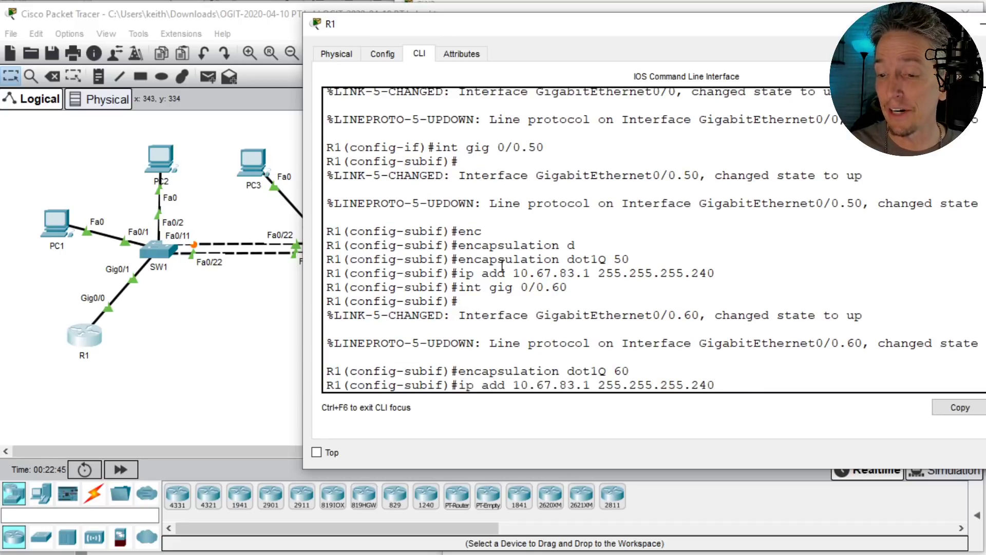
{"action": "key", "text": "Left"}
{"action": "key", "text": "Left"}
{"action": "key", "text": "Left"}
{"action": "key", "text": "Left"}
{"action": "key", "text": "Left"}
{"action": "key", "text": "Left"}
{"action": "key", "text": "Left"}
{"action": "key", "text": "Left"}
{"action": "key", "text": "Left"}
{"action": "key", "text": "Left"}
{"action": "key", "text": "Left"}
{"action": "key", "text": "Left"}
{"action": "key", "text": "Left"}
{"action": "key", "text": "Left"}
{"action": "key", "text": "Left"}
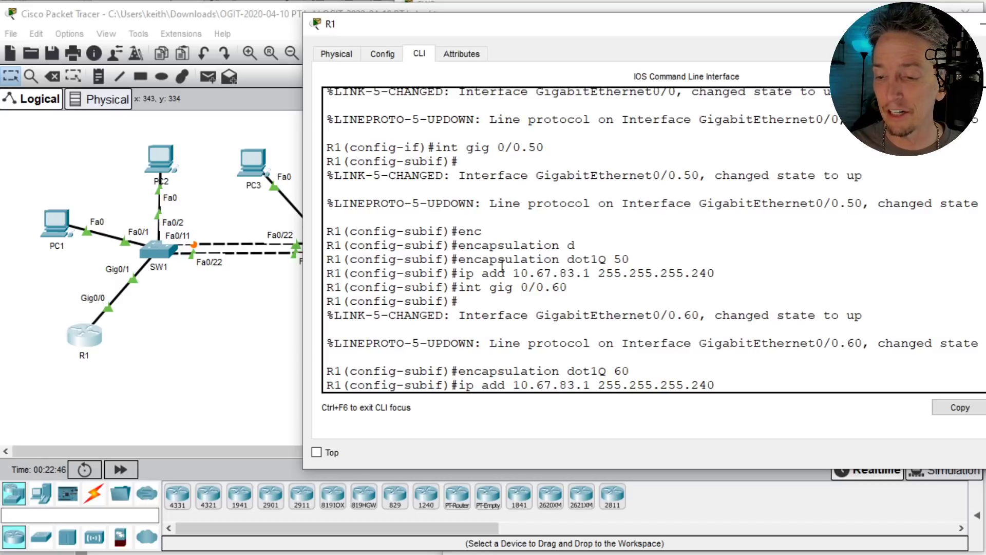
{"action": "key", "text": "Left"}
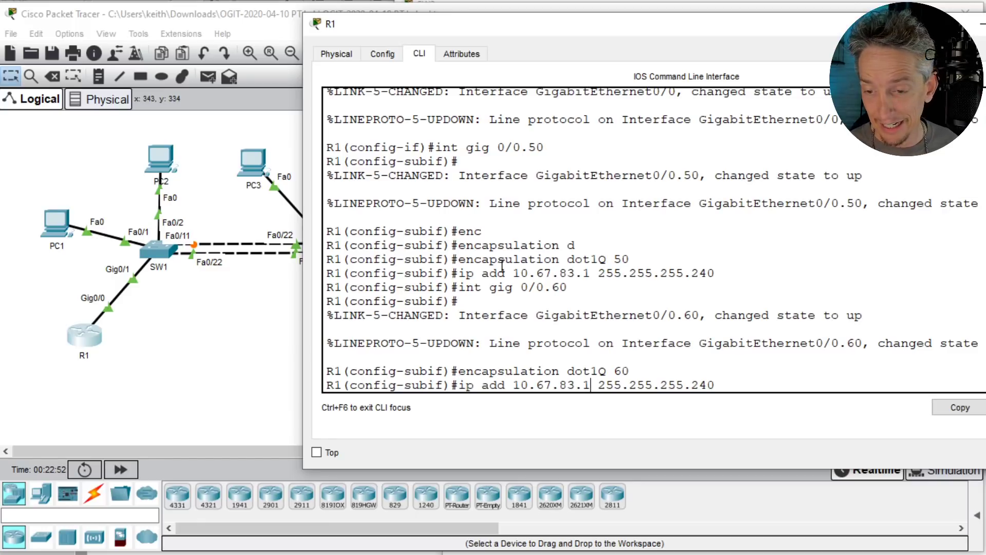
{"action": "type", "text": "7"}
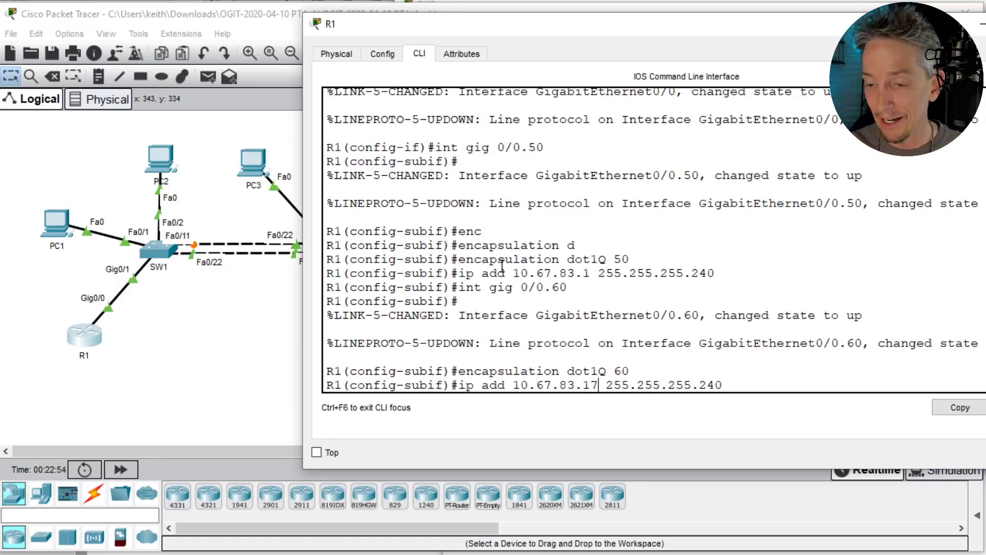
{"action": "key", "text": "Return"}
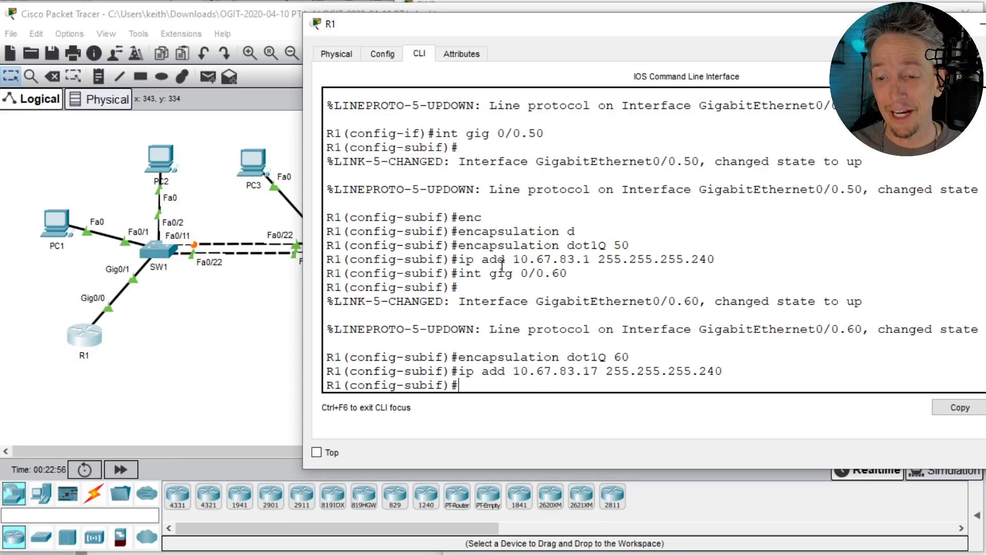
- Create subinterface gig 0/0.70 on R1 by editing the recalled interface command
{"action": "key", "text": "Up"}
{"action": "key", "text": "Up"}
{"action": "key", "text": "Up"}
{"action": "key", "text": "BackSpace"}
{"action": "key", "text": "BackSpace"}
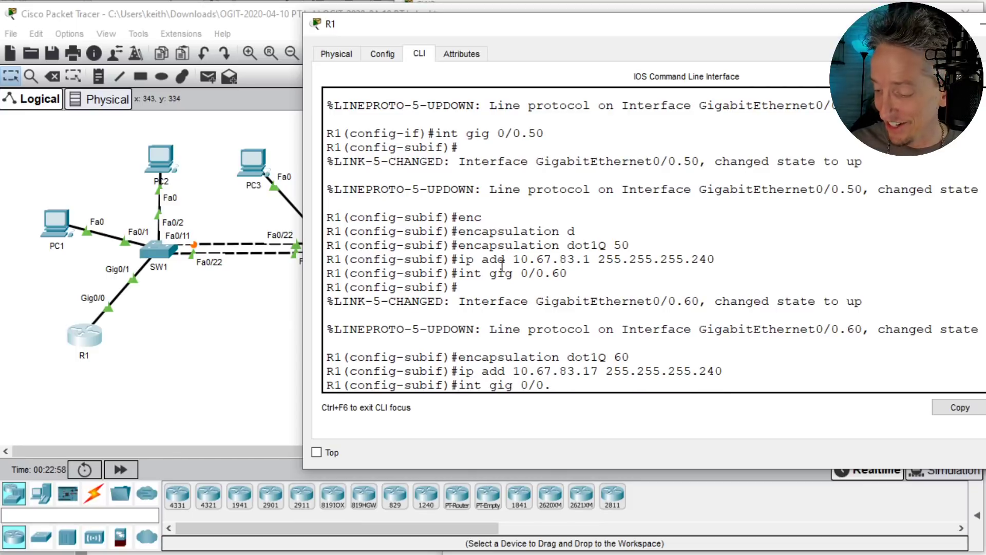
{"action": "type", "text": "70"}
{"action": "key", "text": "Return"}
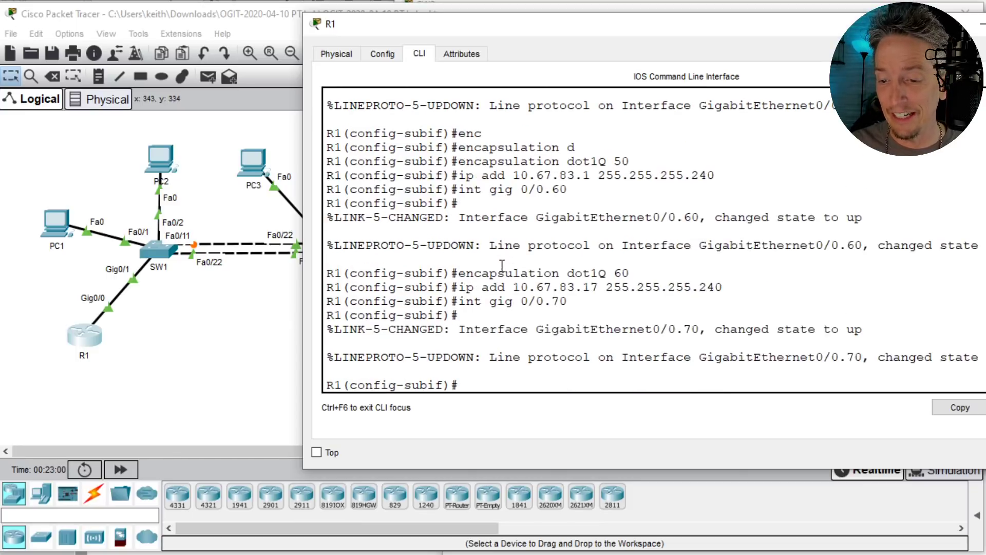
- Set dot1Q encapsulation for VLAN 70 on R1's gig 0/0.70 subinterface
{"action": "key", "text": "Up"}
{"action": "key", "text": "Up"}
{"action": "key", "text": "Up"}
{"action": "key", "text": "BackSpace"}
{"action": "key", "text": "BackSpace"}
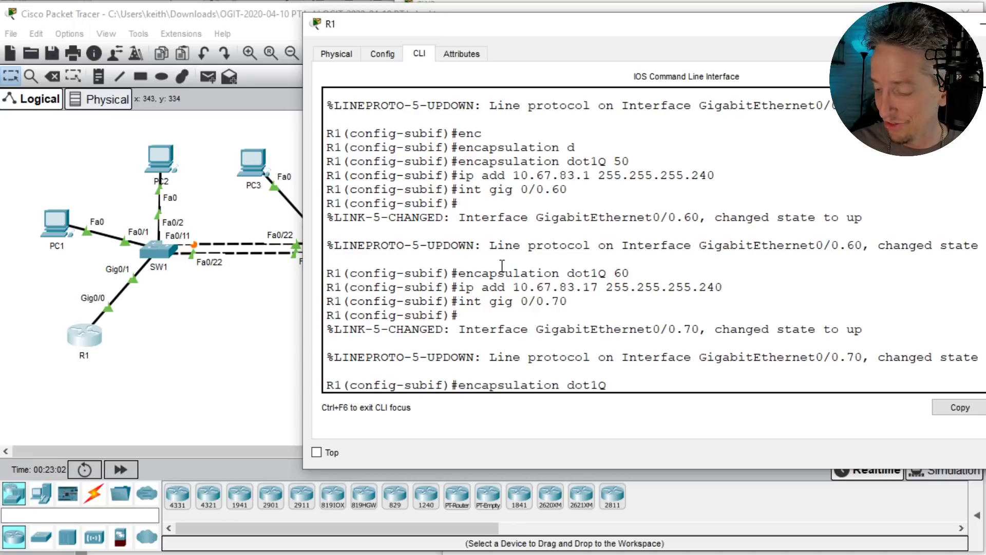
{"action": "type", "text": "70"}
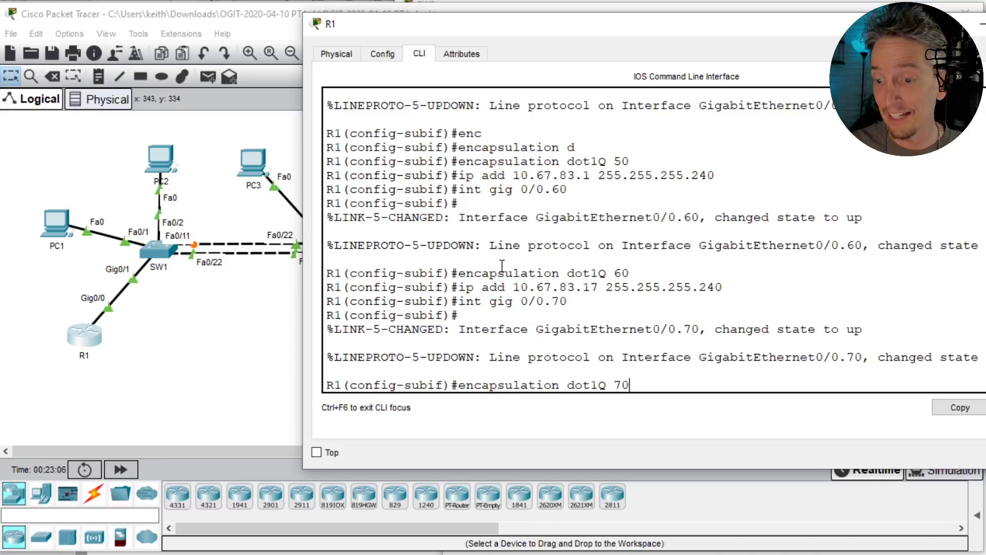
{"action": "key", "text": "Return"}
- Assign IP address 10.67.83.33 with mask 255.255.255.240 to R1's VLAN 70 subinterface and leave configuration mode
{"action": "key", "text": "Up"}
{"action": "key", "text": "Up"}
{"action": "key", "text": "Up"}
{"action": "key", "text": "Left"}
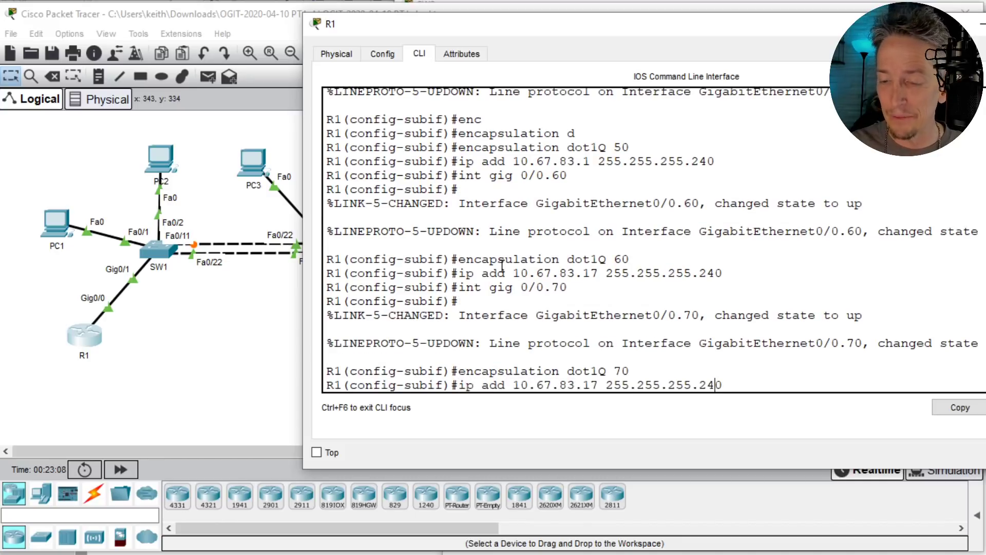
{"action": "key", "text": "Left"}
{"action": "key", "text": "Left"}
{"action": "key", "text": "Left"}
{"action": "key", "text": "Left"}
{"action": "key", "text": "Left"}
{"action": "key", "text": "Left"}
{"action": "key", "text": "Left"}
{"action": "key", "text": "Left"}
{"action": "key", "text": "Left"}
{"action": "key", "text": "Left"}
{"action": "key", "text": "Left"}
{"action": "key", "text": "Left"}
{"action": "key", "text": "Left"}
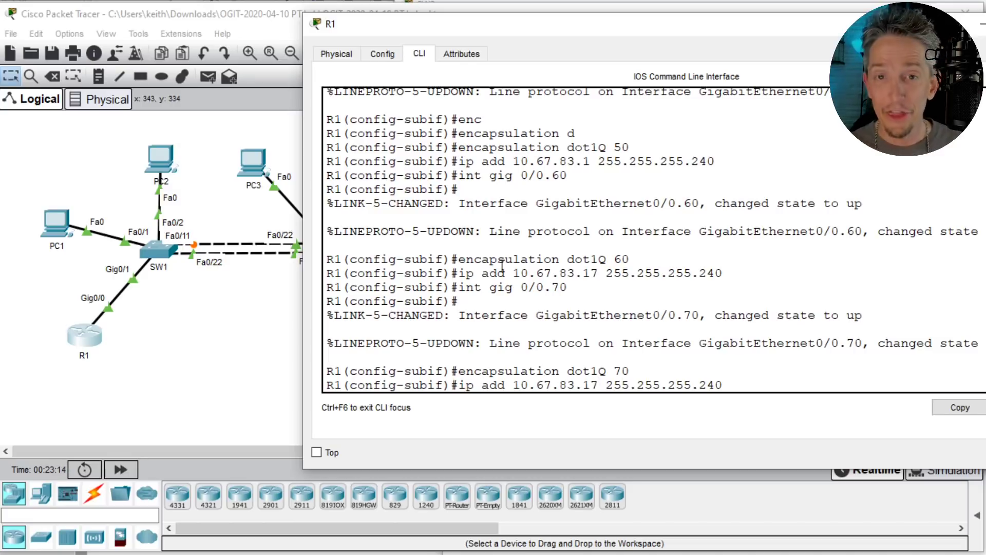
{"action": "type", "text": "33"}
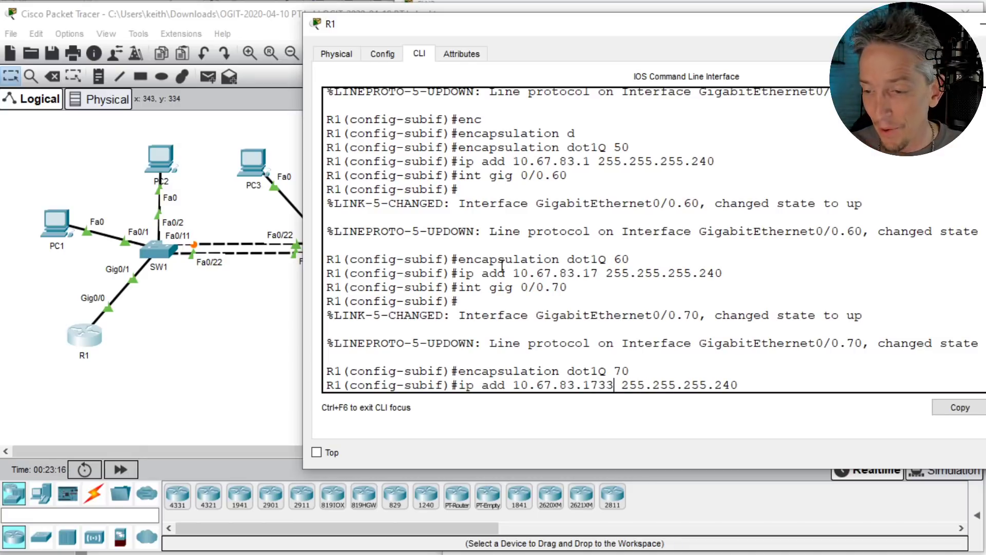
{"action": "key", "text": "BackSpace"}
{"action": "key", "text": "BackSpace"}
{"action": "key", "text": "BackSpace"}
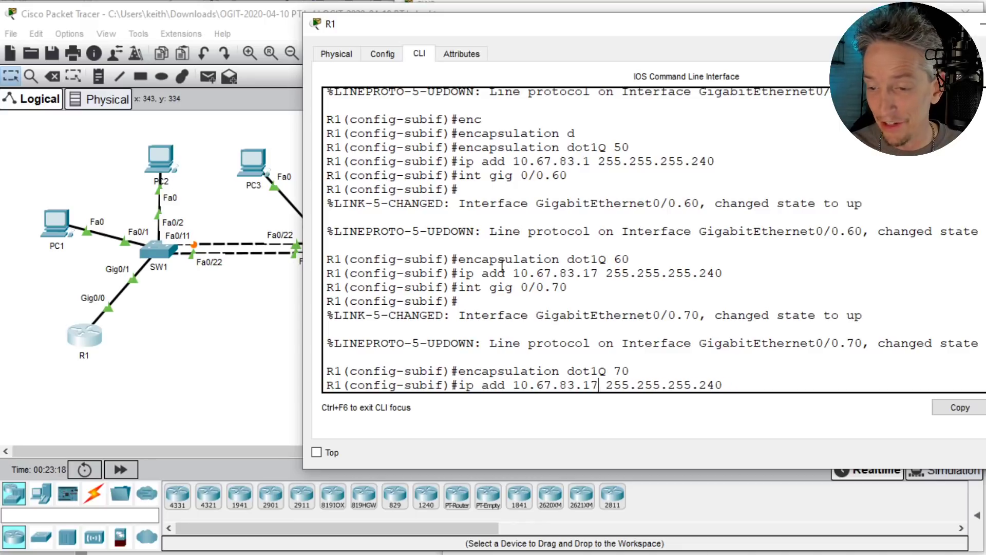
{"action": "key", "text": "BackSpace"}
{"action": "type", "text": "33"}
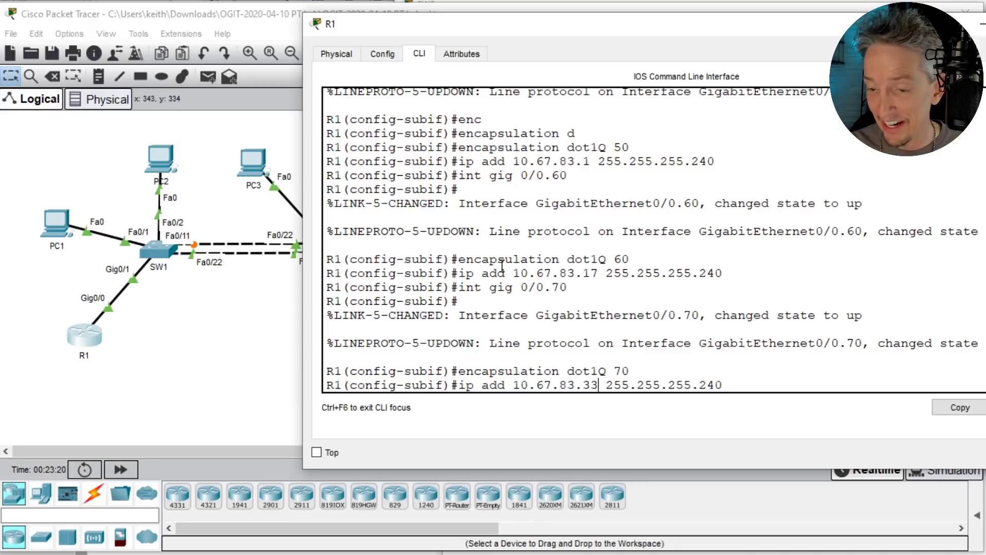
{"action": "key", "text": "Return"}
{"action": "type", "text": "end"}
{"action": "key", "text": "Return"}
{"action": "key", "text": "Return"}
{"action": "key", "text": "Return"}
{"action": "key", "text": "Return"}
{"action": "key", "text": "Return"}
{"action": "key", "text": "Return"}
{"action": "key", "text": "Return"}
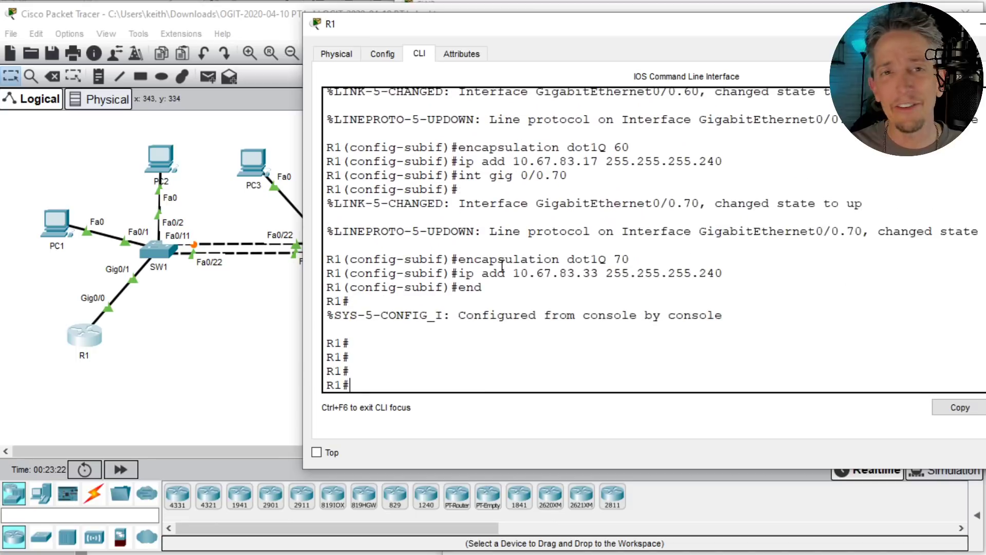
- Display R1's brief IP interface summary and highlight the rows of the three gig 0/0 subinterfaces
{"action": "type", "text": "show "}
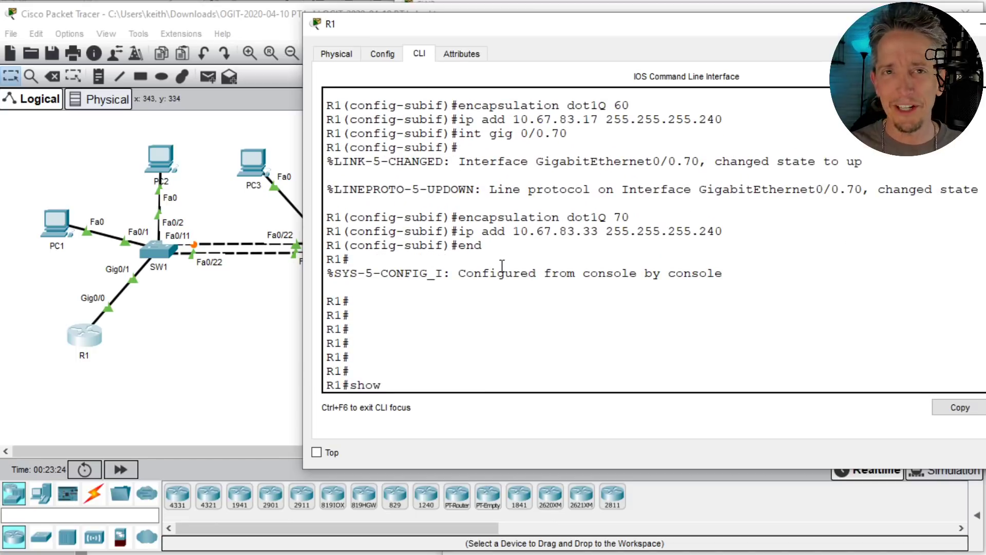
{"action": "type", "text": "ip"}
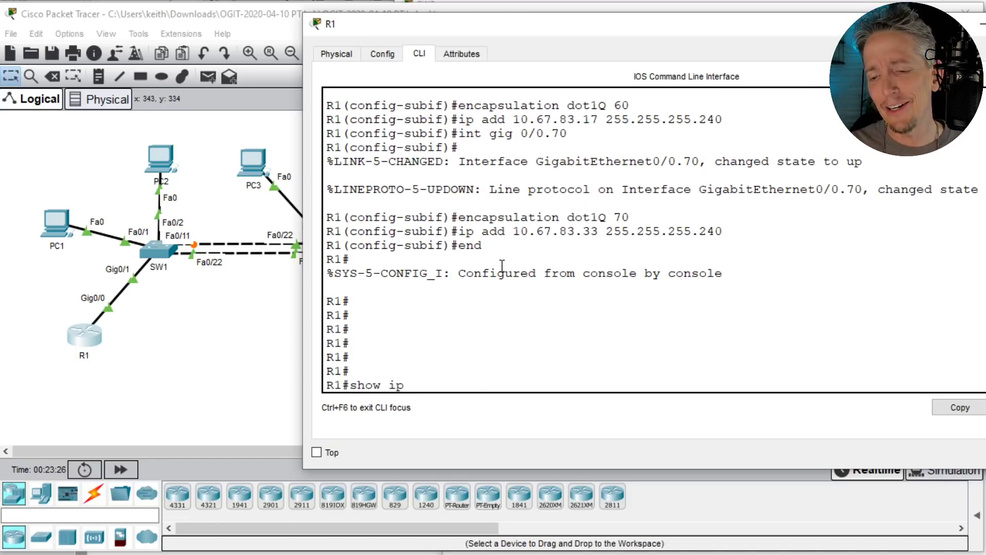
{"action": "type", "text": " int brief"}
{"action": "key", "text": "Return"}
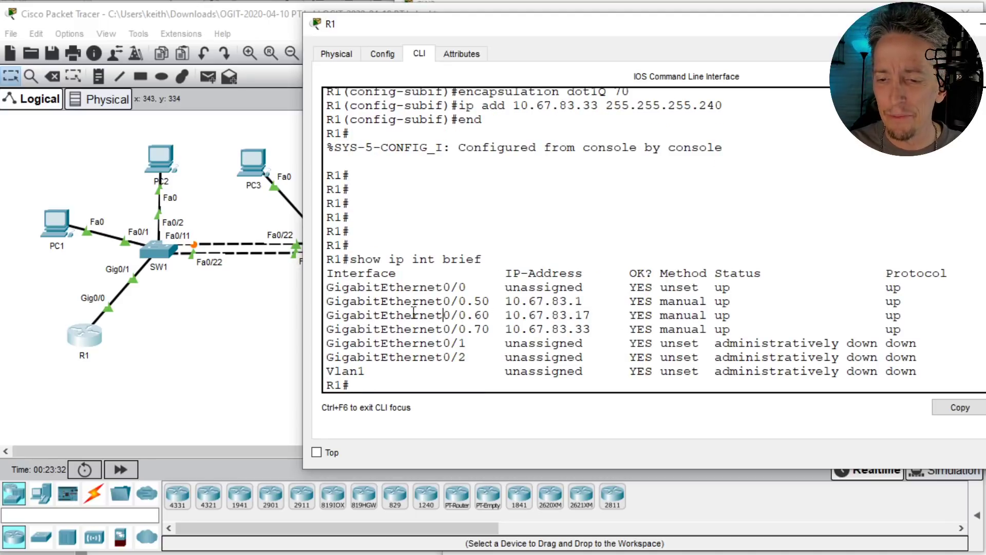
{"action": "left_click_drag", "start_coordinate": [328, 301], "coordinate": [938, 327]}
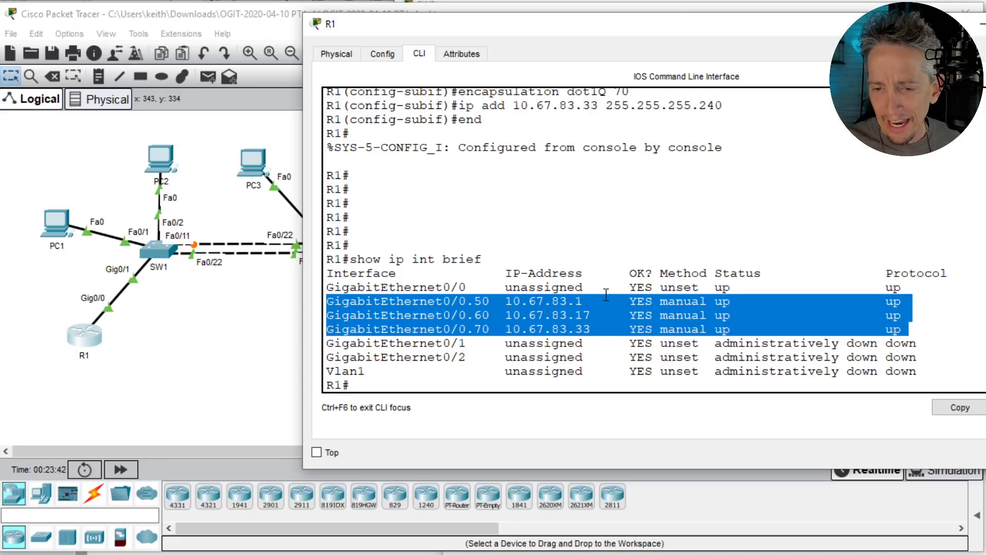
- Display only the connected routes in R1's IP routing table
{"action": "key", "text": "Return"}
{"action": "key", "text": "Return"}
{"action": "type", "text": "show ip route conn"}
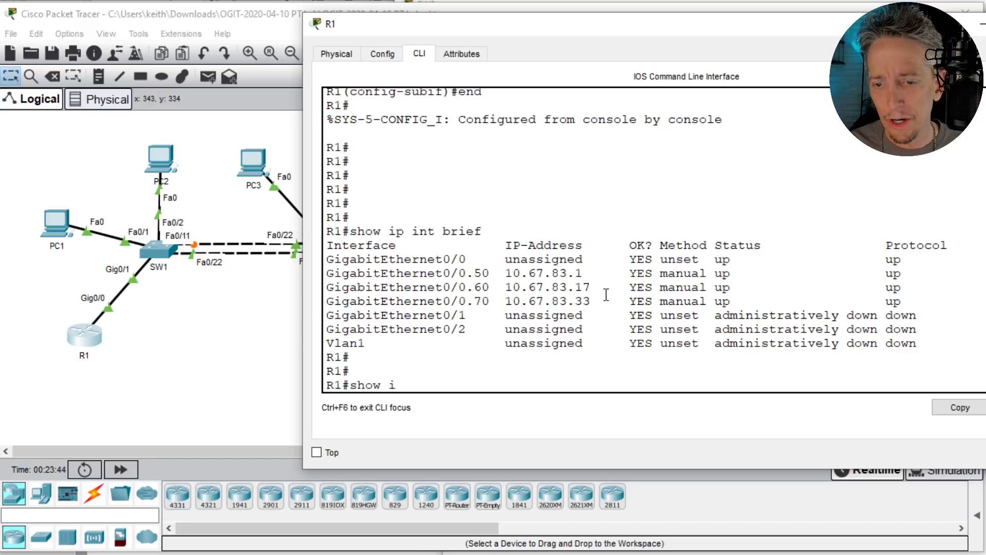
{"action": "key", "text": "Tab"}
{"action": "key", "text": "Return"}
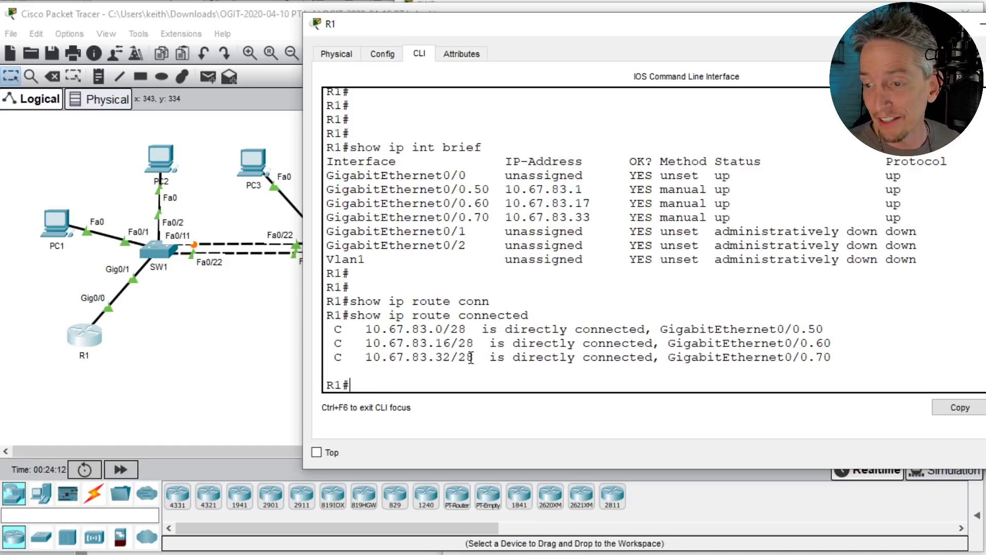
- Open SW1's console, enter global configuration and go into interface fa 0/1
{"action": "left_click", "coordinate": [186, 338]}
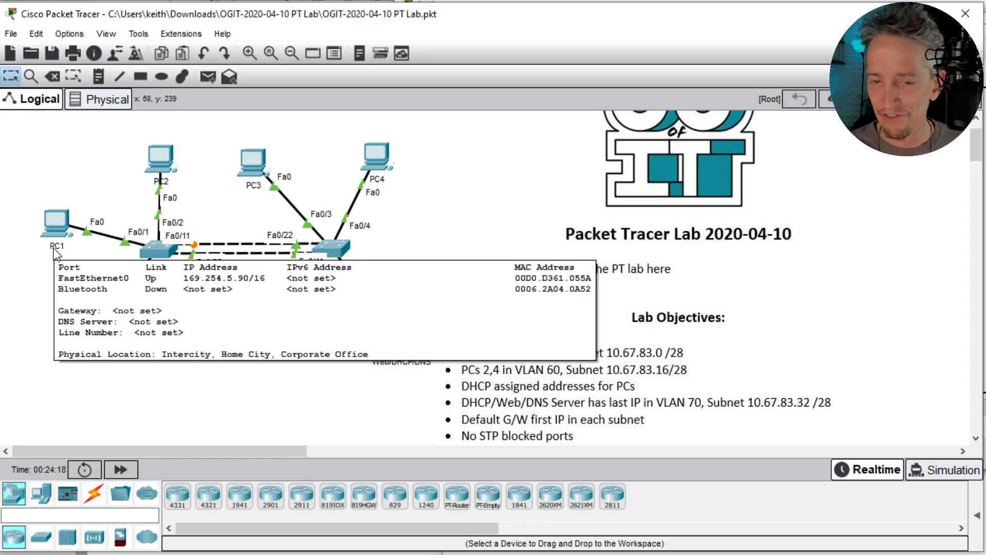
{"action": "mouse_move", "coordinate": [167, 180]}
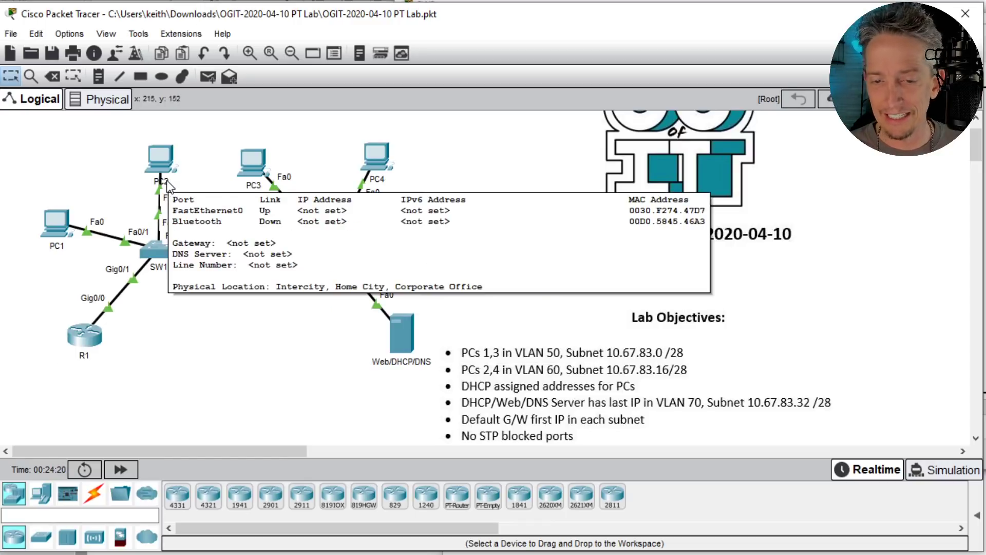
{"action": "left_click", "coordinate": [161, 254]}
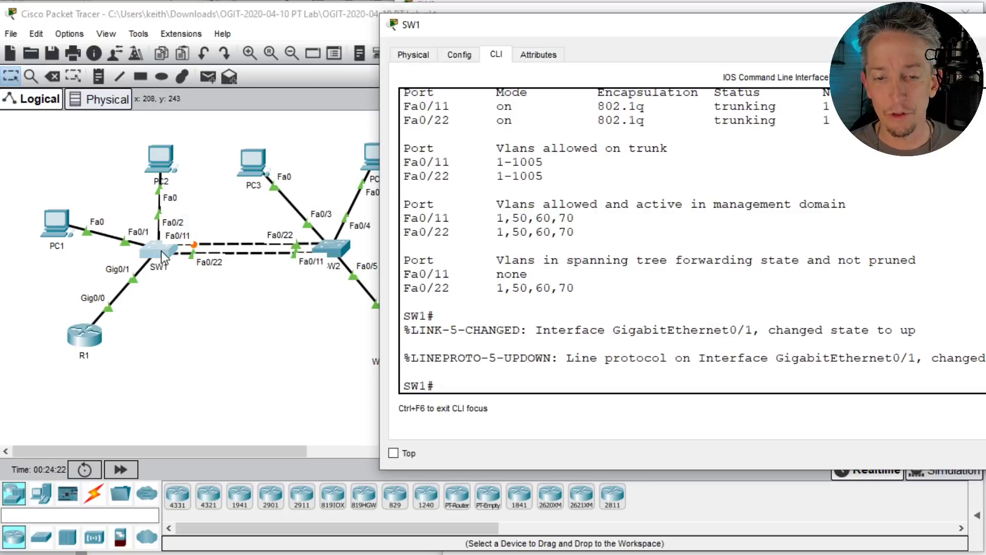
{"action": "triple_click", "coordinate": [634, 267]}
{"action": "type", "text": "conf t"}
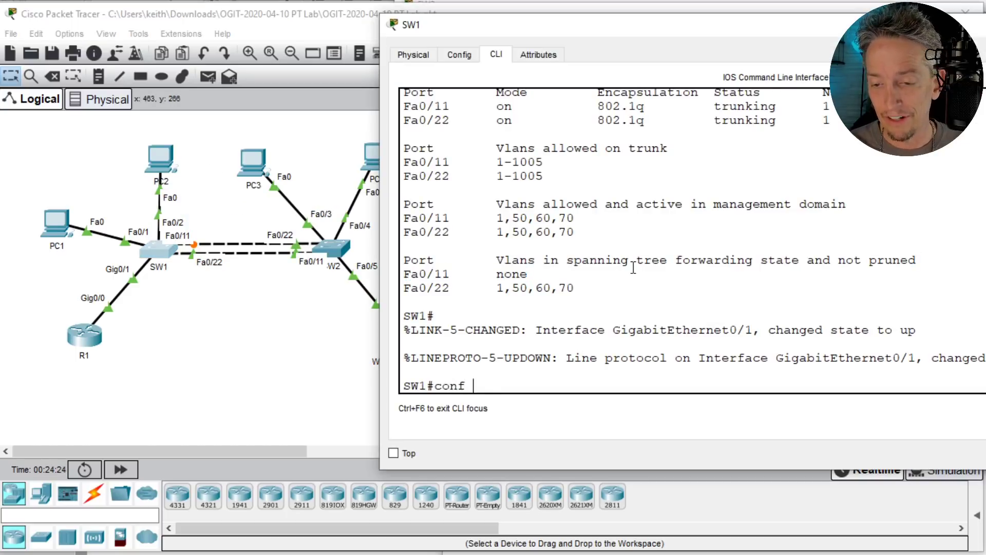
{"action": "key", "text": "Return"}
{"action": "type", "text": "int fa "}
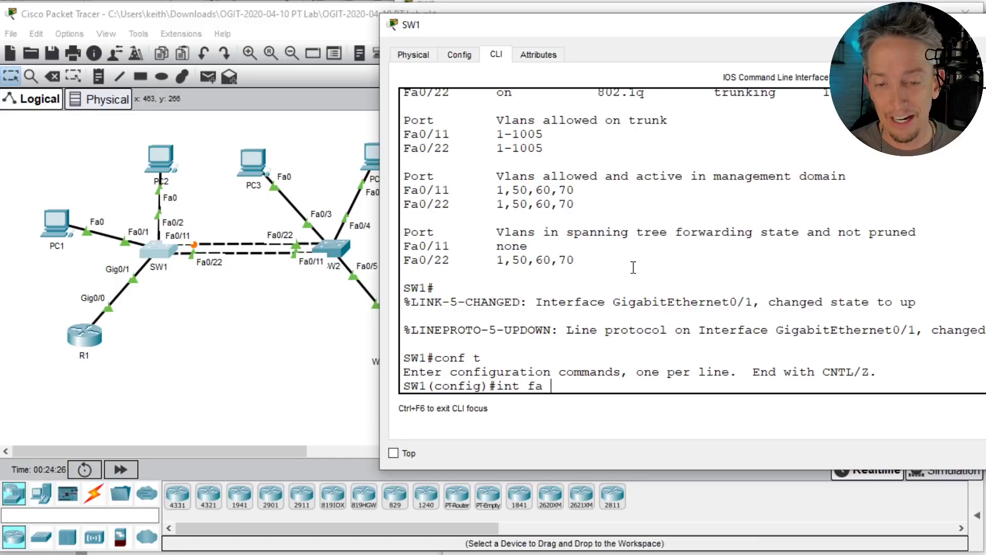
{"action": "type", "text": "0/1"}
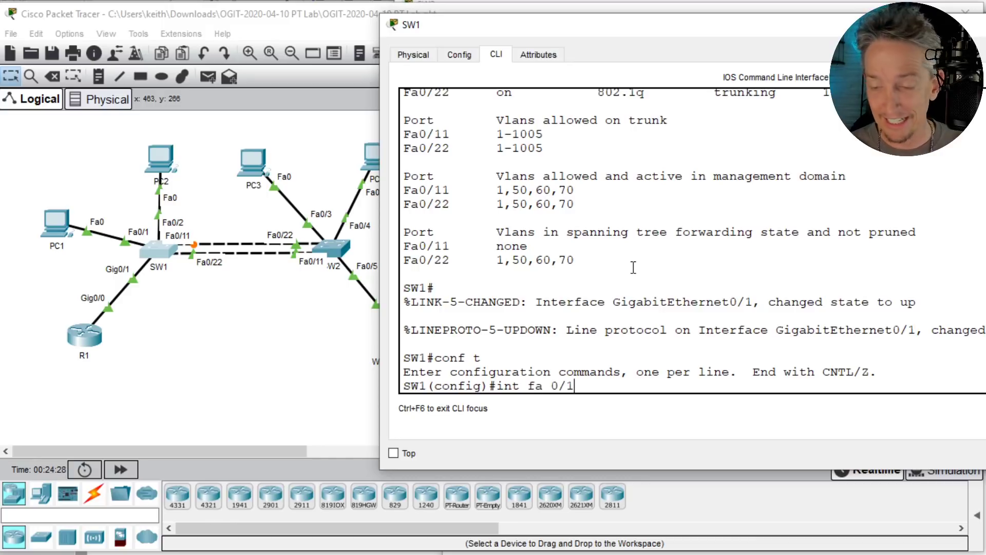
{"action": "key", "text": "Return"}
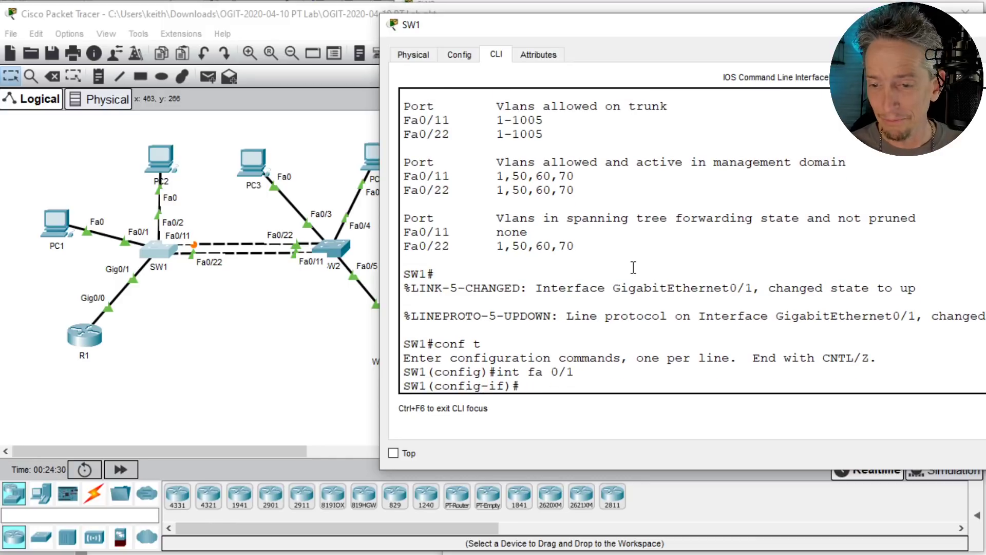
- Set the switchport mode of SW1's interface fa 0/1 to access
{"action": "type", "text": "sw"}
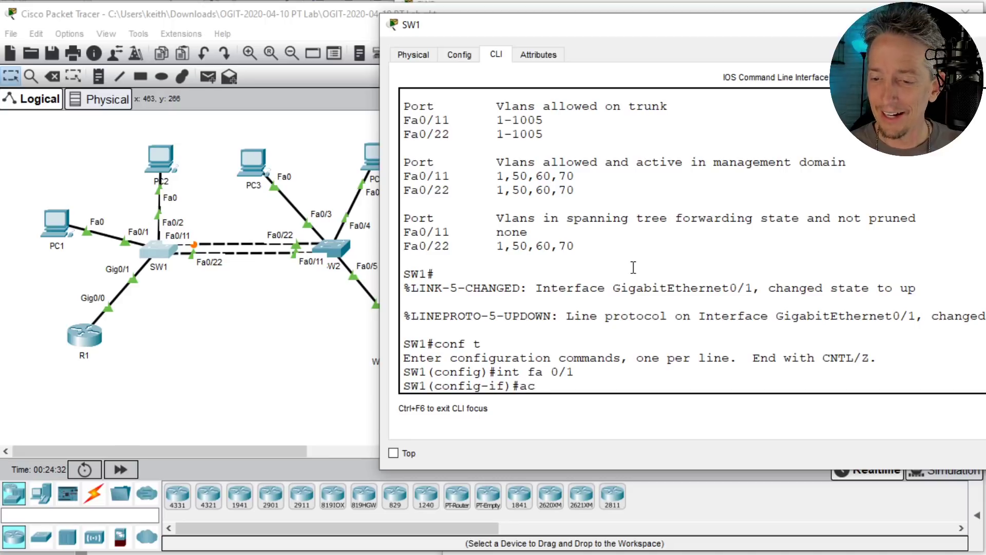
{"action": "key", "text": "BackSpace"}
{"action": "key", "text": "BackSpace"}
{"action": "type", "text": "s"}
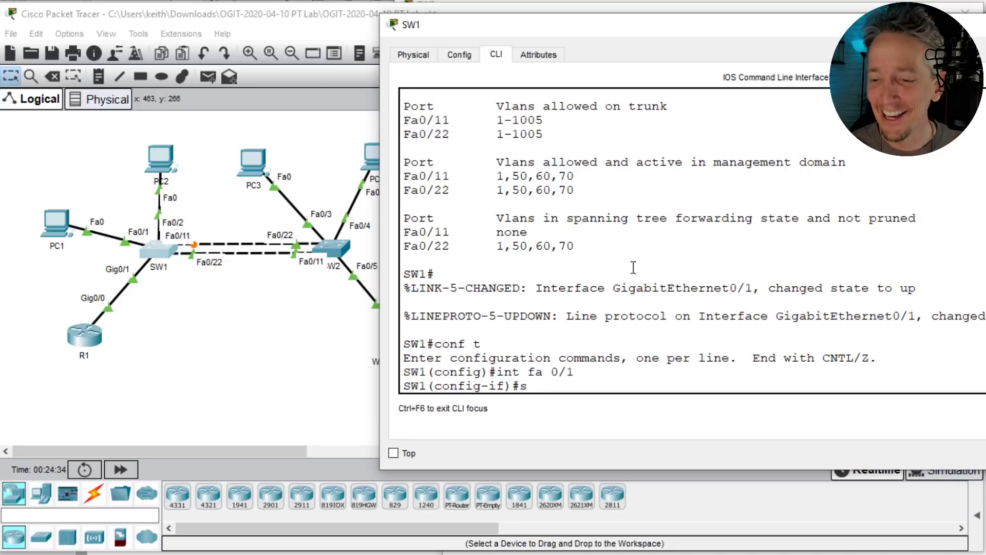
{"action": "type", "text": "w"}
{"action": "key", "text": "Tab"}
{"action": "type", "text": "mode acc"}
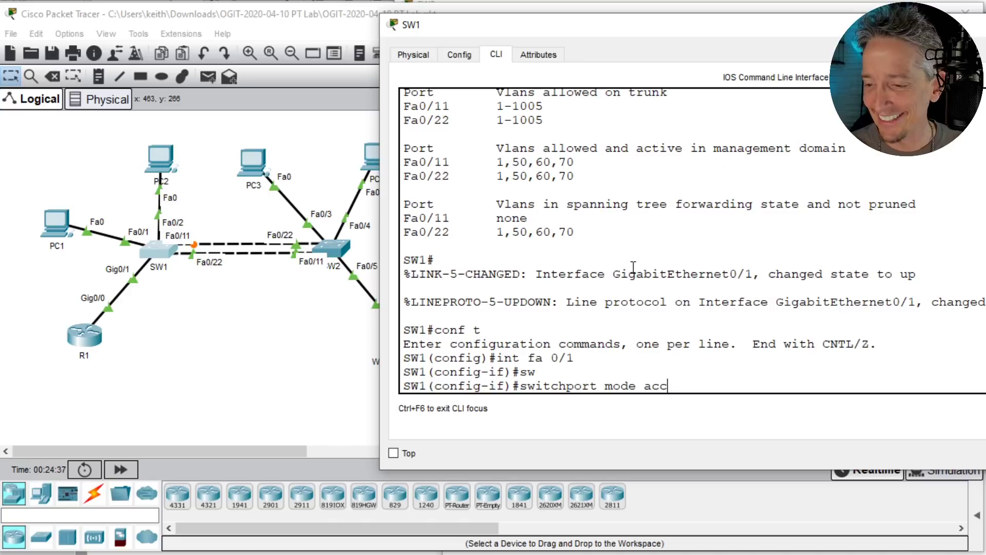
{"action": "key", "text": "Return"}
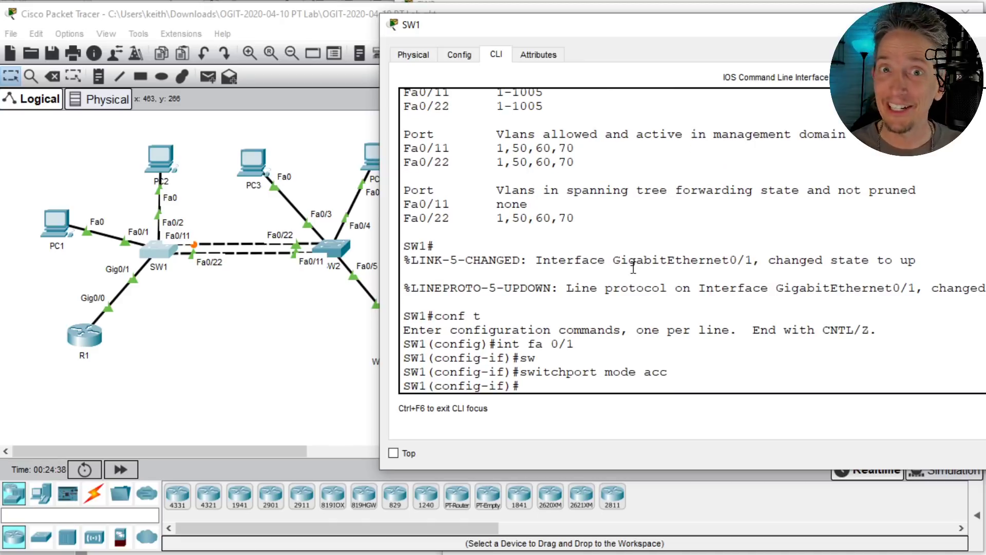
- Assign SW1's interface fa 0/1 to access VLAN 50
{"action": "type", "text": "sw"}
{"action": "key", "text": "Tab"}
{"action": "type", "text": "acc"}
{"action": "key", "text": "Tab"}
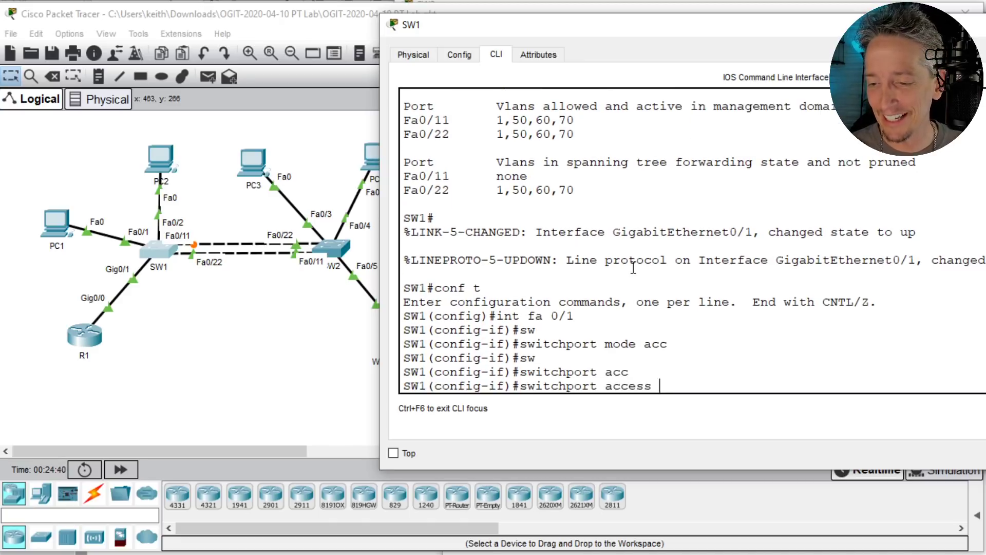
{"action": "type", "text": "vlan 50"}
{"action": "key", "text": "Return"}
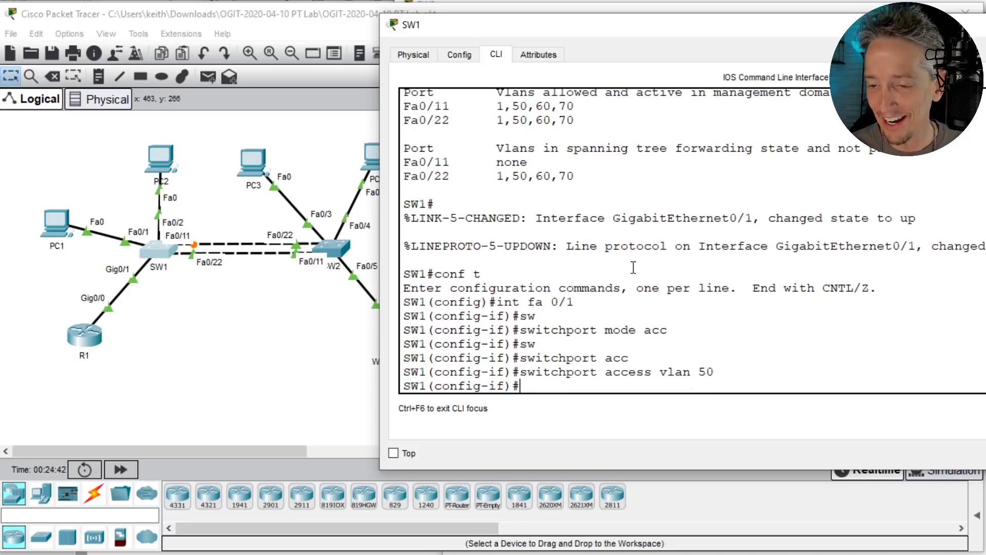
- Go into SW1's interface fa 0/2 and set its switchport mode to access
{"action": "type", "text": "int fa 0/2"}
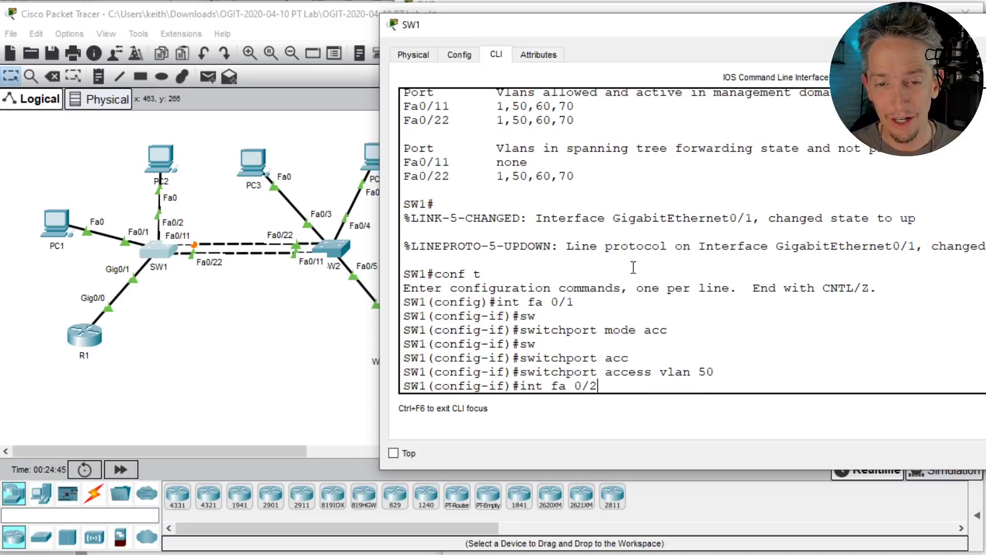
{"action": "key", "text": "Return"}
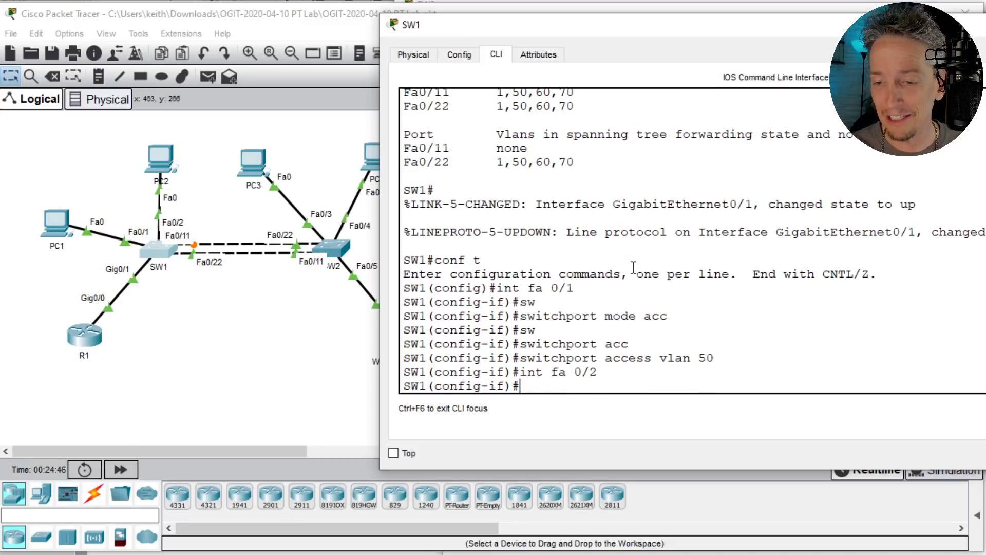
{"action": "key", "text": "Up"}
{"action": "key", "text": "Up"}
{"action": "key", "text": "Up"}
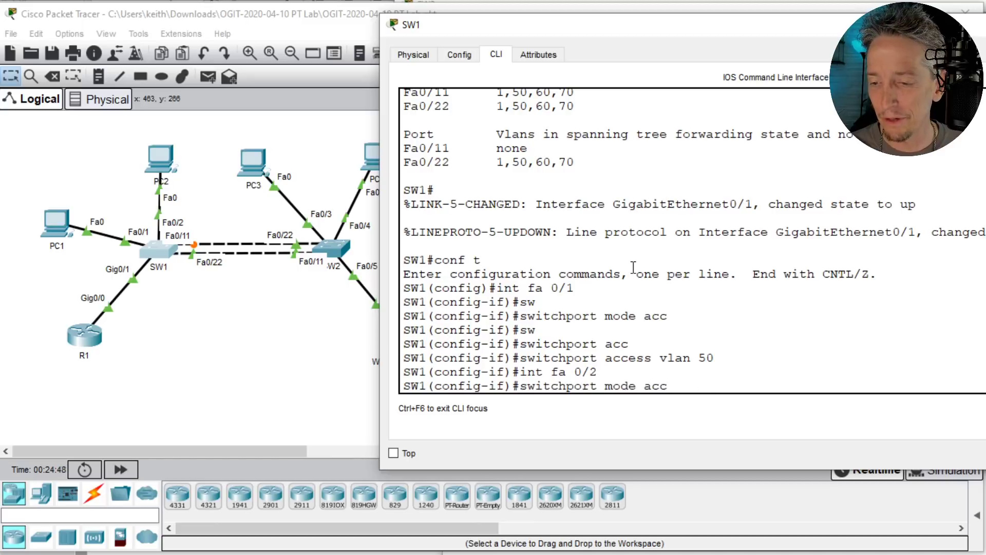
{"action": "key", "text": "Return"}
- Assign SW1's interface fa 0/2 to access VLAN 60, reusing the earlier VLAN command
{"action": "key", "text": "Up"}
{"action": "key", "text": "Up"}
{"action": "key", "text": "Up"}
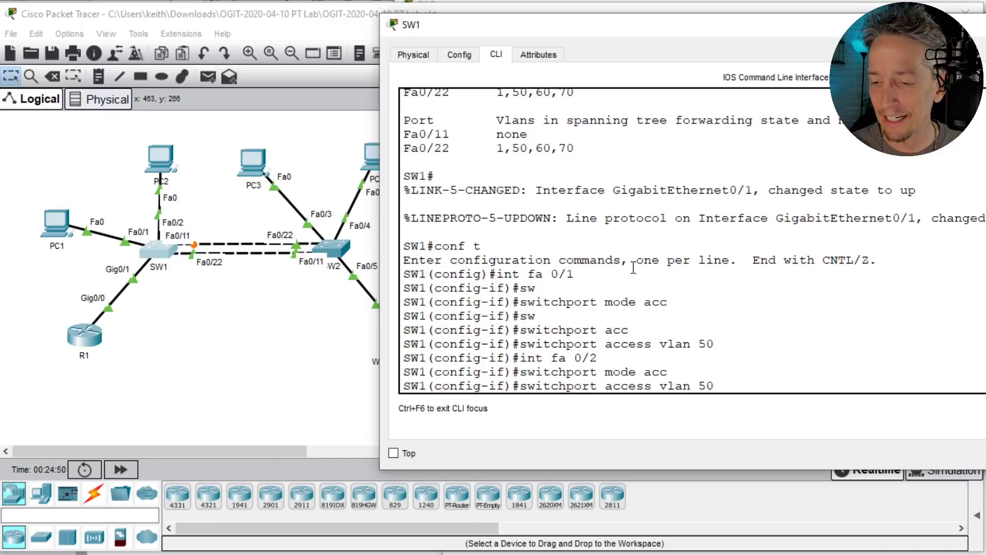
{"action": "key", "text": "BackSpace"}
{"action": "key", "text": "BackSpace"}
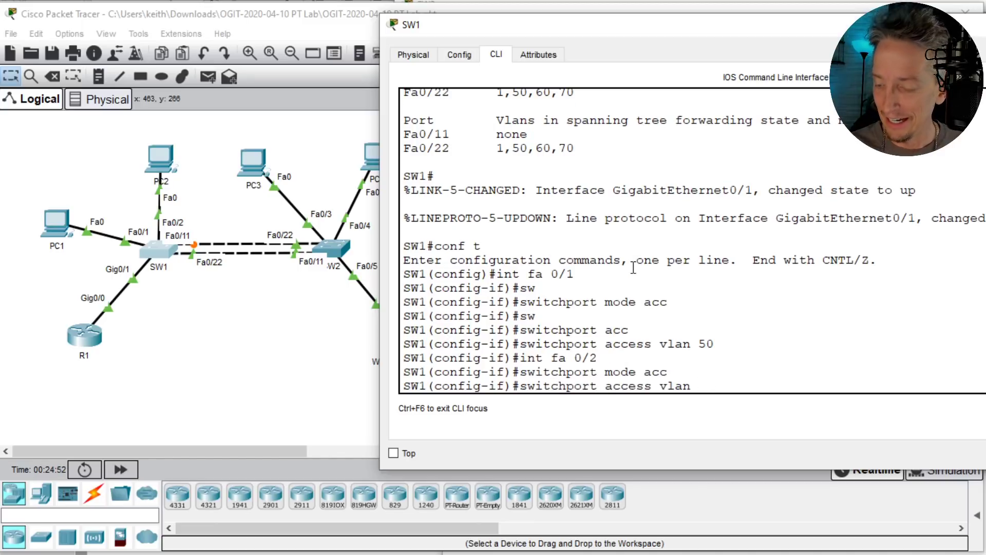
{"action": "type", "text": "60"}
{"action": "key", "text": "Return"}
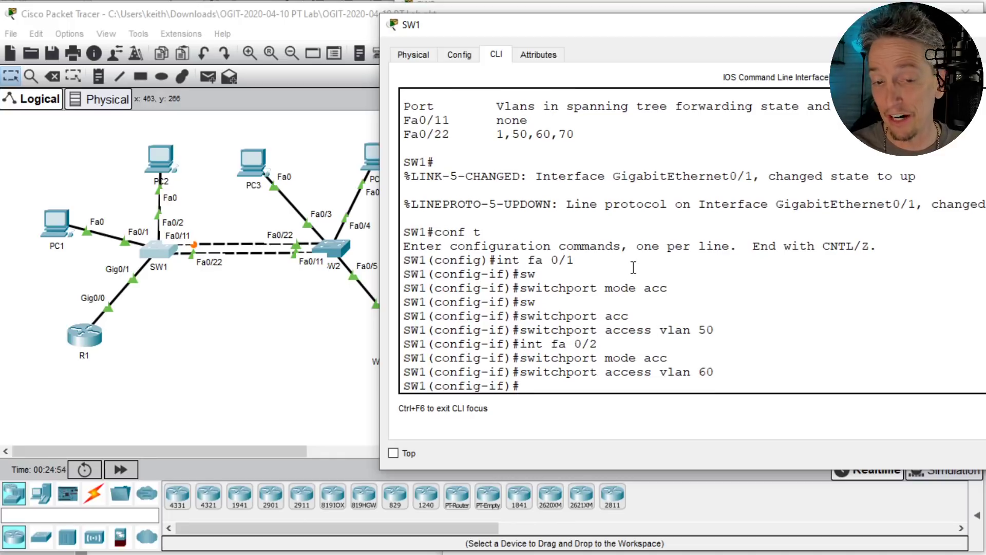
- Return SW1 to privileged mode and display its brief VLAN table
{"action": "type", "text": "end"}
{"action": "key", "text": "Return"}
{"action": "key", "text": "Return"}
{"action": "type", "text": "show "}
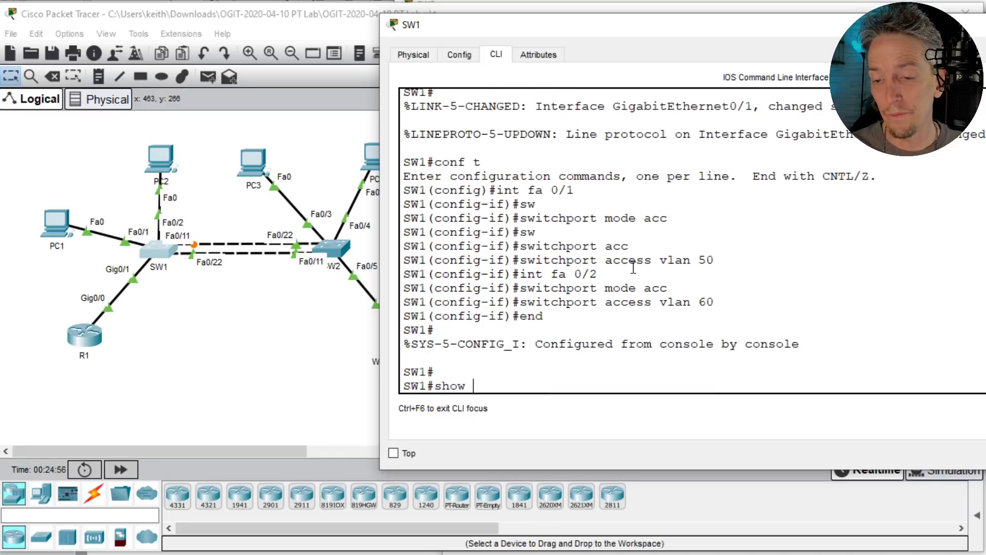
{"action": "type", "text": "vlan brief"}
{"action": "key", "text": "Return"}
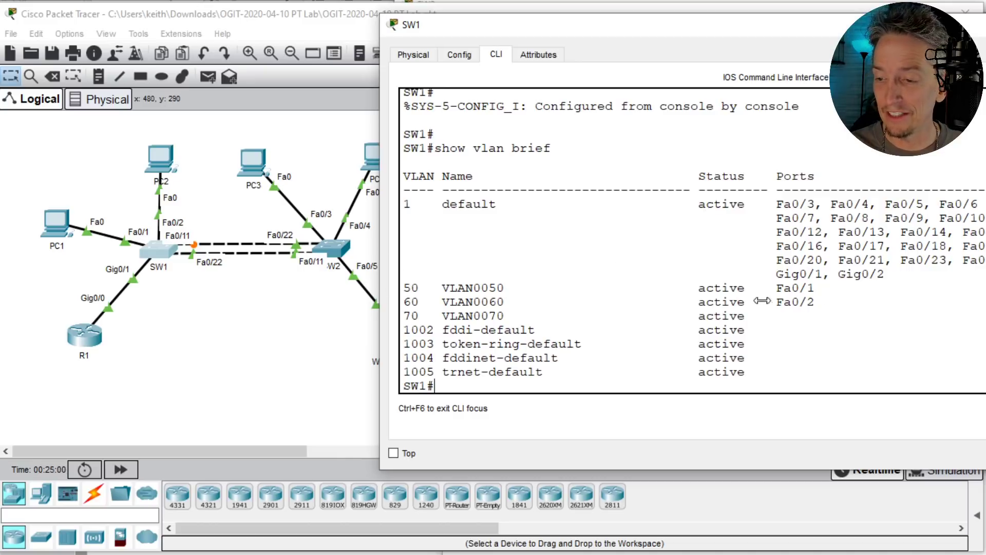
- Display SW1's interface status table and review its ports, and list the trunk interfaces
{"action": "key", "text": "Return"}
{"action": "key", "text": "Return"}
{"action": "type", "text": "show "}
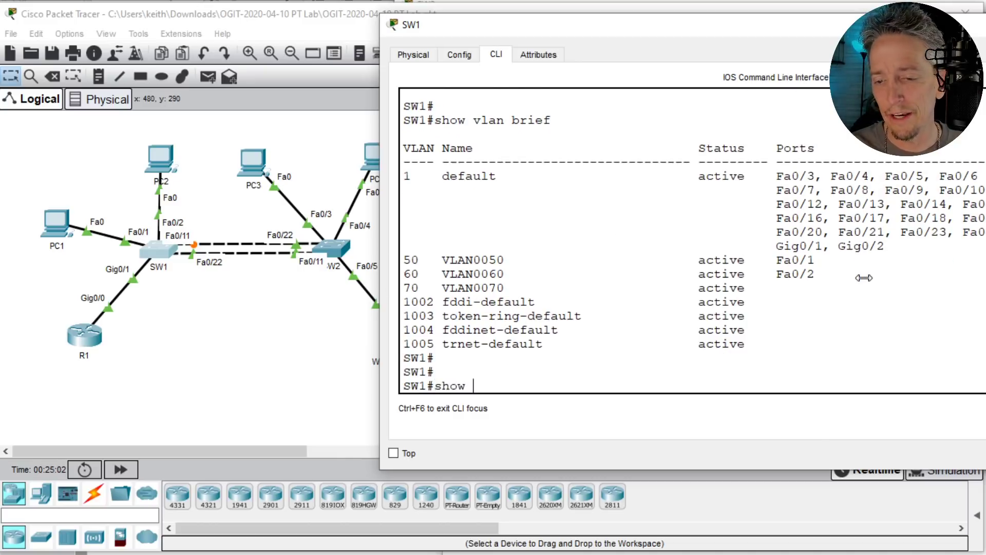
{"action": "type", "text": "int status"}
{"action": "key", "text": "Return"}
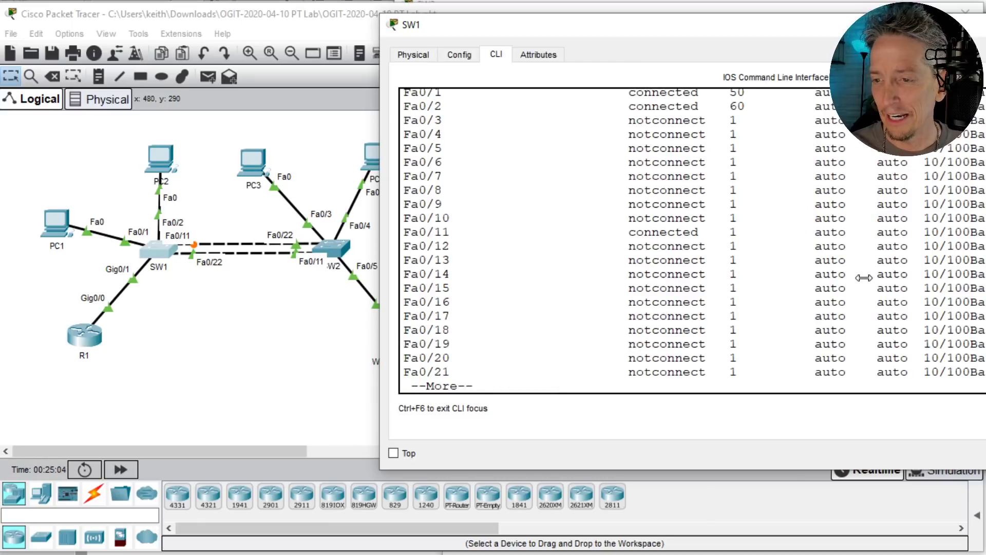
{"action": "scroll", "coordinate": [729, 224], "scroll_direction": "up", "scroll_amount": 3}
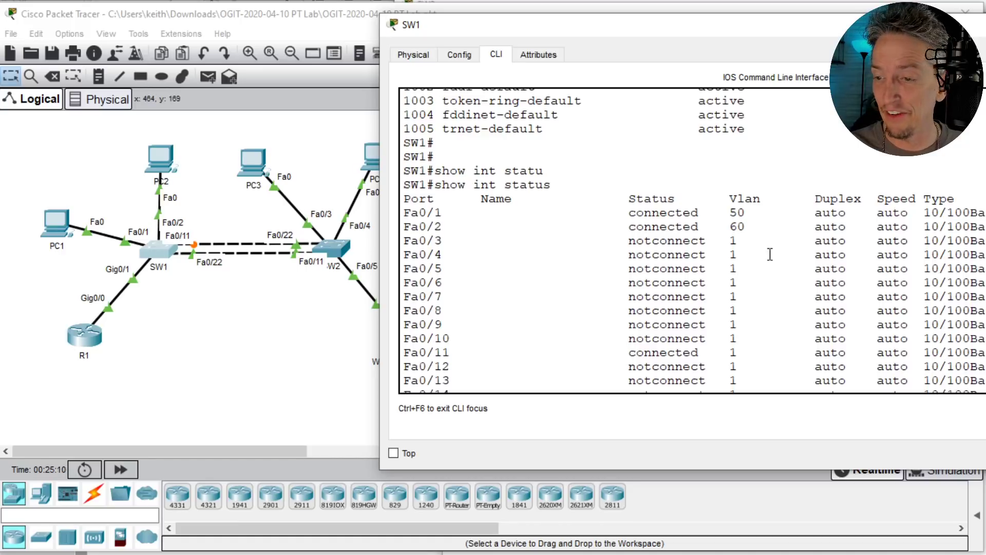
{"action": "scroll", "coordinate": [950, 248], "scroll_direction": "down", "scroll_amount": 3}
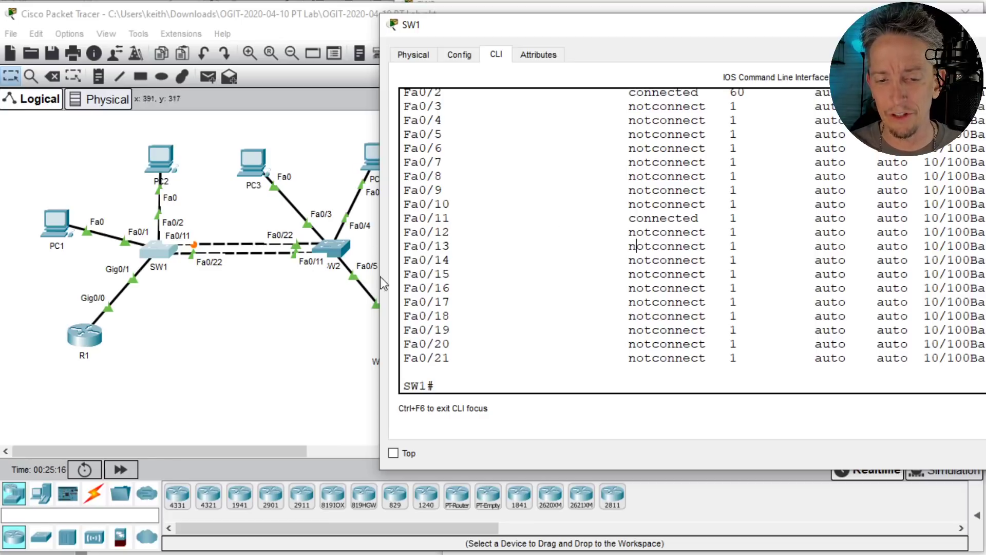
{"action": "type", "text": "show int trunk"}
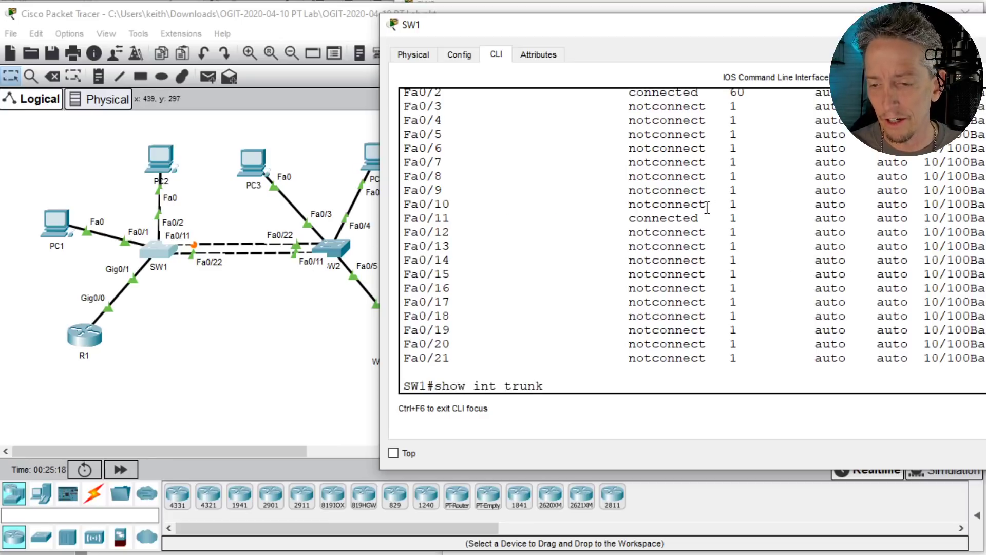
{"action": "key", "text": "Return"}
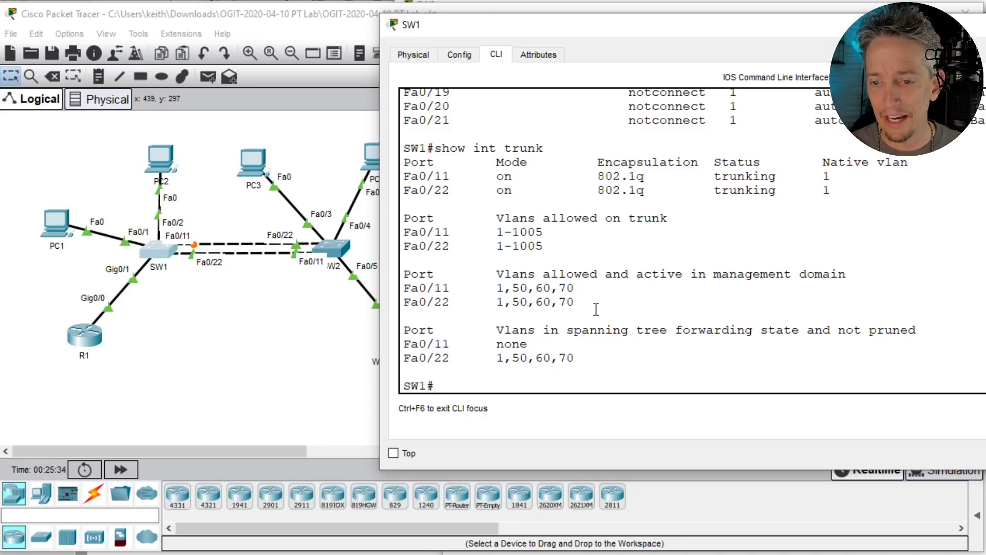
- Enter global configuration on SW1 from the terminal and go into interface gig 0/1
{"action": "type", "text": "conf"}
{"action": "key", "text": "Return"}
{"action": "type", "text": "int"}
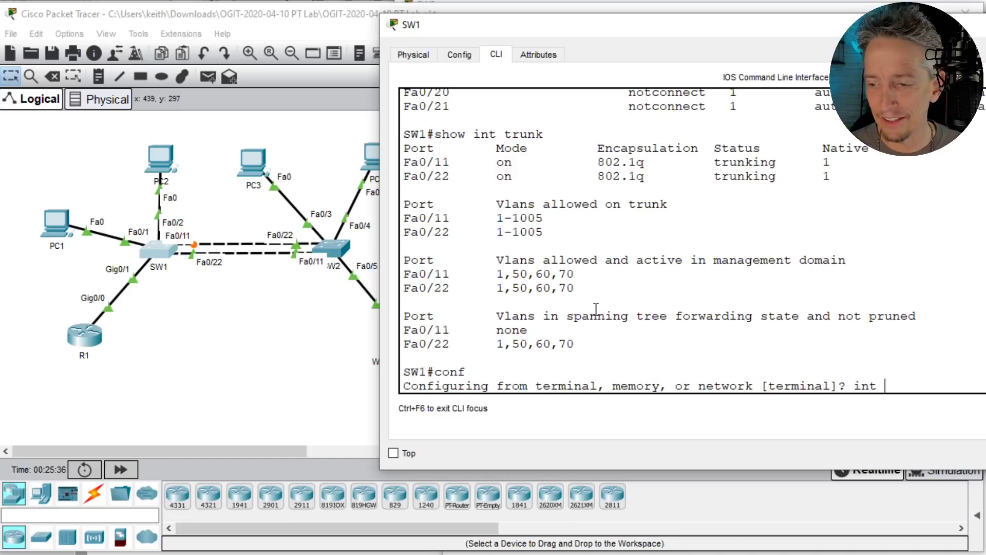
{"action": "key", "text": "BackSpace"}
{"action": "key", "text": "BackSpace"}
{"action": "key", "text": "BackSpace"}
{"action": "key", "text": "Return"}
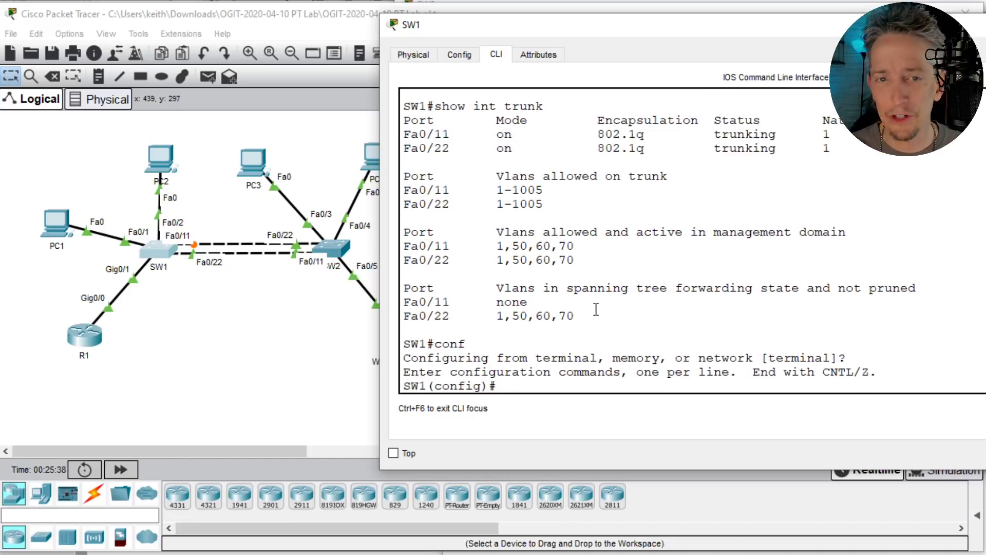
{"action": "type", "text": "i"}
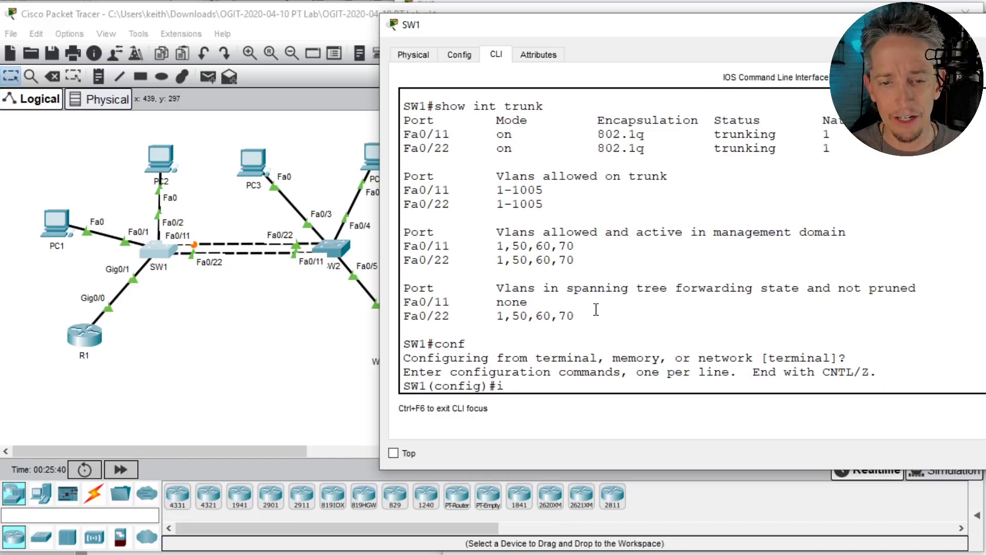
{"action": "type", "text": "nt gig 0/1"}
{"action": "key", "text": "Return"}
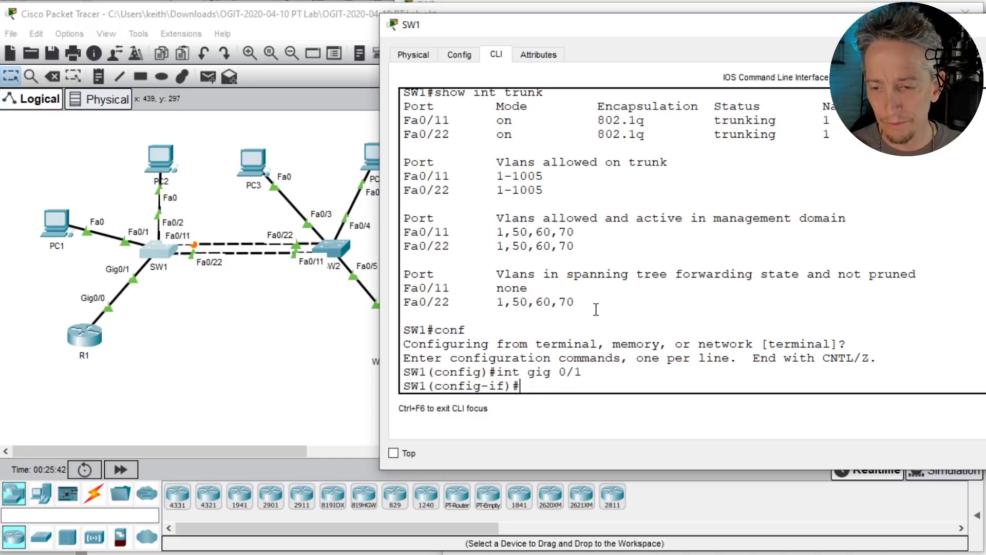
- Set the switchport mode of SW1's gig 0/1 to trunk and return to privileged mode
{"action": "type", "text": "sw"}
{"action": "key", "text": "Tab"}
{"action": "type", "text": "mode"}
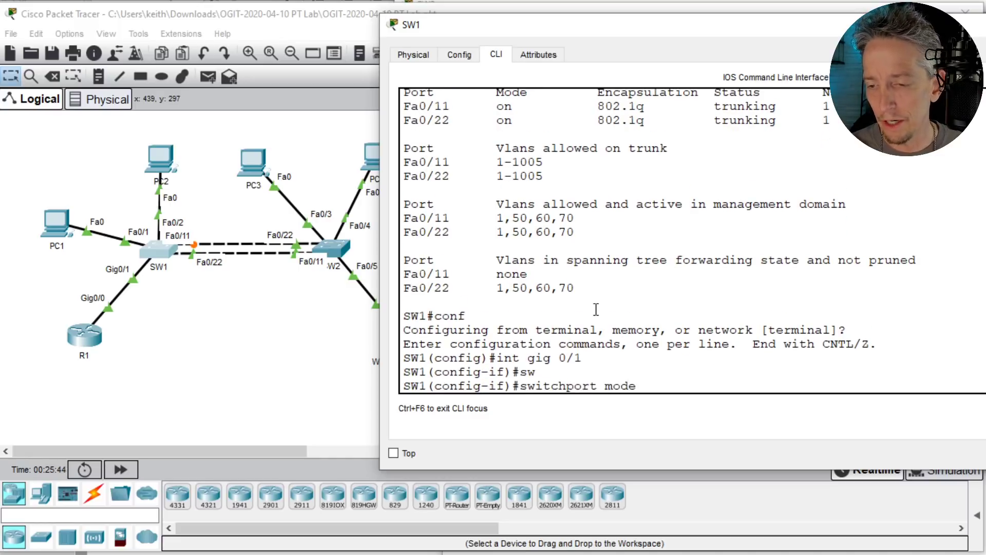
{"action": "key", "text": "Tab"}
{"action": "type", "text": "trun"}
{"action": "key", "text": "Tab"}
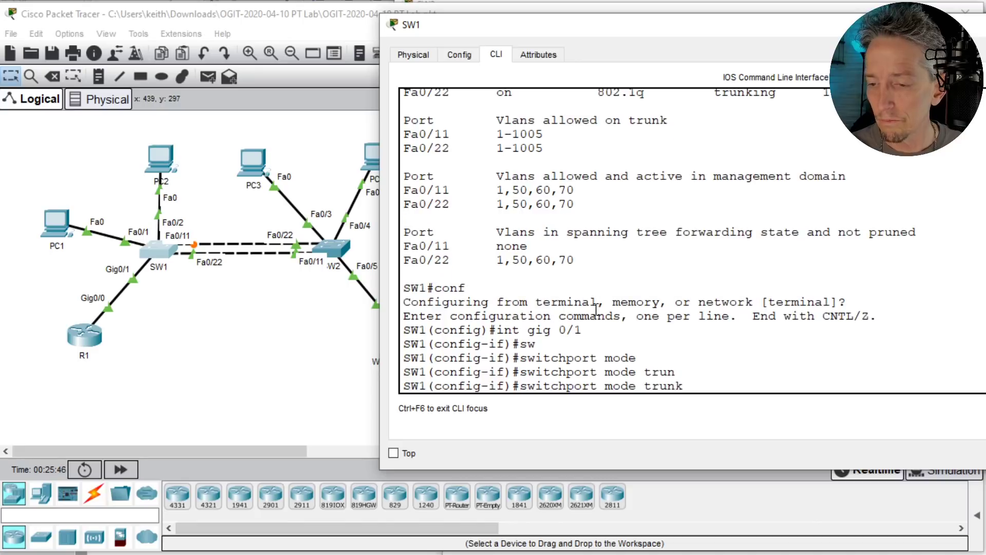
{"action": "key", "text": "Return"}
{"action": "type", "text": "end"}
{"action": "key", "text": "Return"}
{"action": "key", "text": "Return"}
{"action": "key", "text": "Return"}
{"action": "key", "text": "Return"}
- Display SW1's interface trunk summary and highlight the Gig0/1 row in its spanning tree forwarding section
{"action": "type", "text": "show int traunk"}
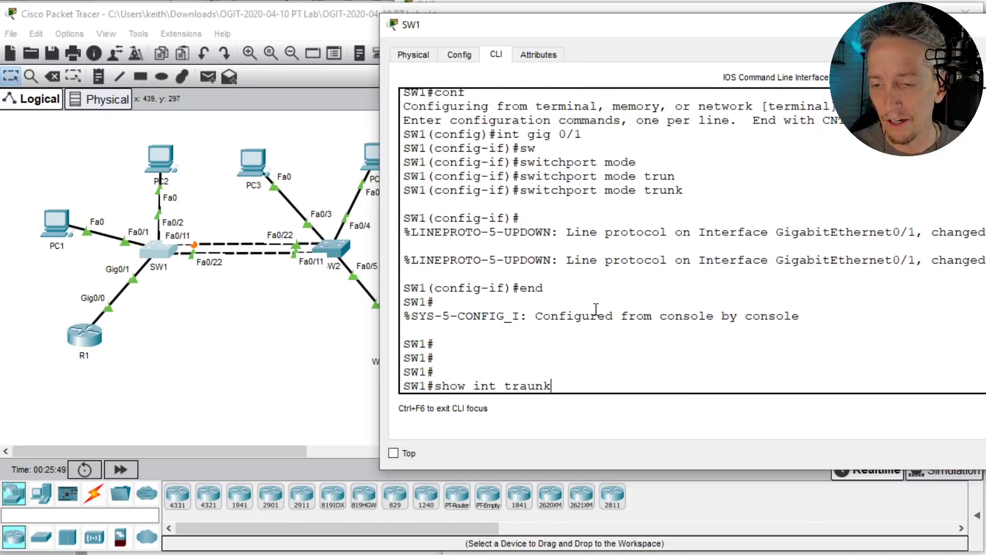
{"action": "key", "text": "Return"}
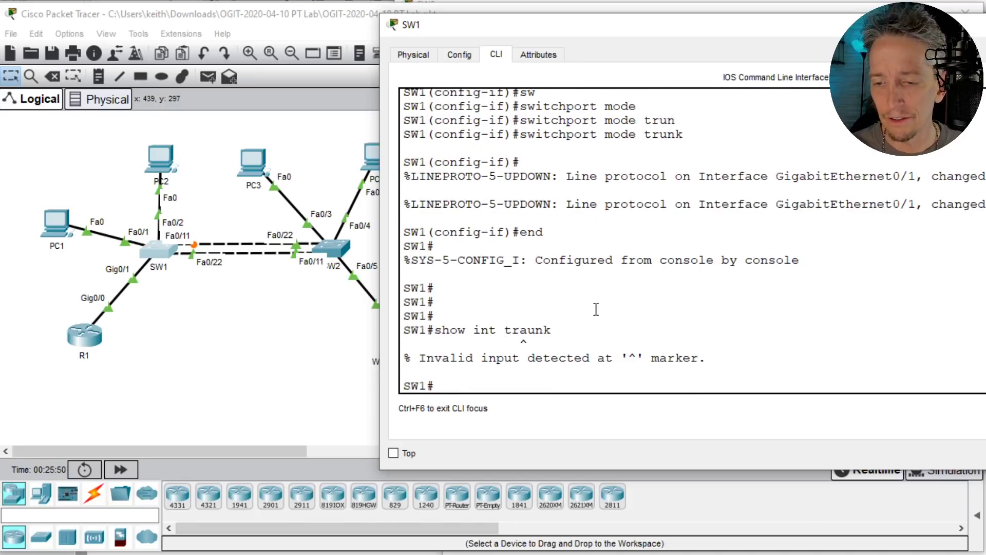
{"action": "key", "text": "Up"}
{"action": "key", "text": "BackSpace"}
{"action": "key", "text": "BackSpace"}
{"action": "key", "text": "BackSpace"}
{"action": "key", "text": "BackSpace"}
{"action": "key", "text": "Tab"}
{"action": "key", "text": "Return"}
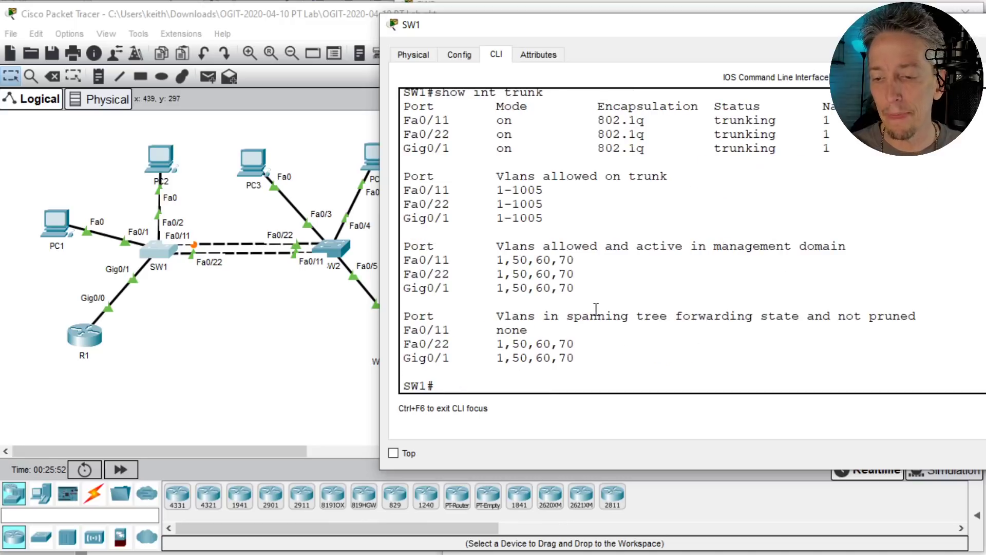
{"action": "key", "text": "Return"}
{"action": "key", "text": "Return"}
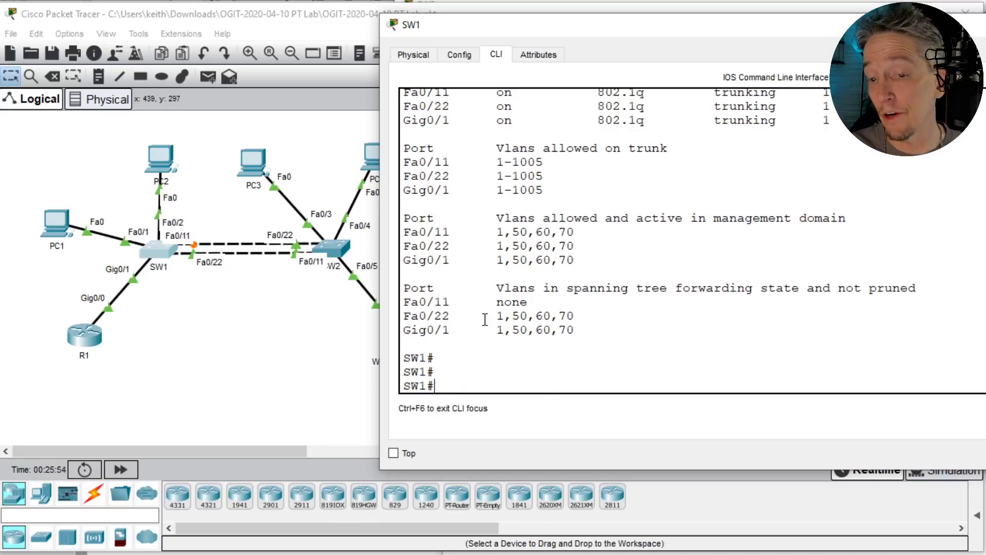
{"action": "triple_click", "coordinate": [445, 331]}
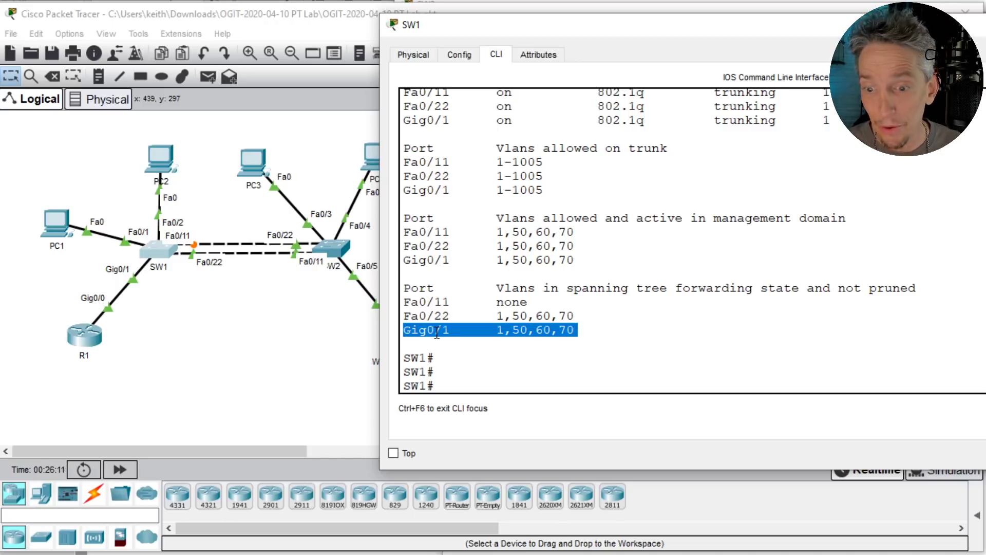
- Return to the topology and view the port summaries of SW1 and SW2
{"action": "left_click", "coordinate": [211, 300]}
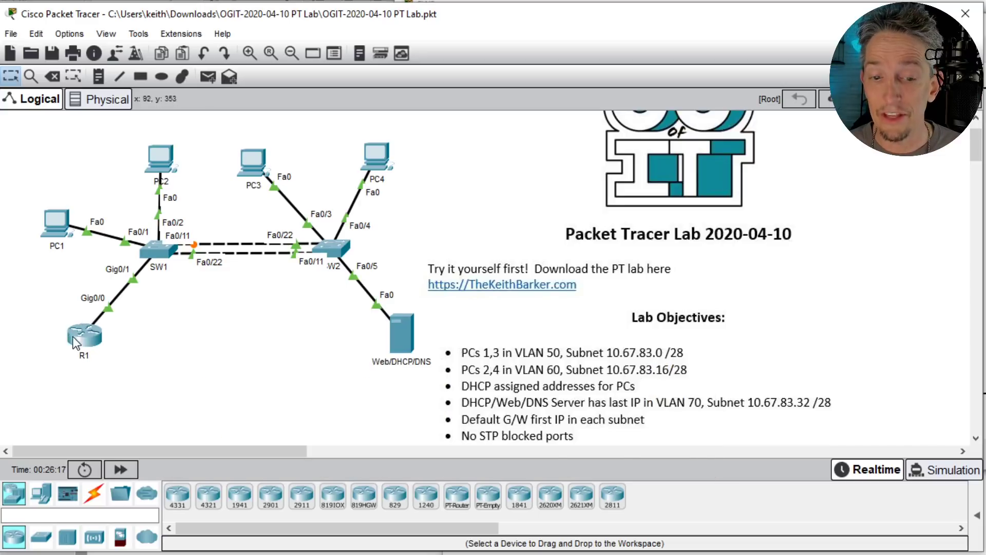
{"action": "mouse_move", "coordinate": [88, 337]}
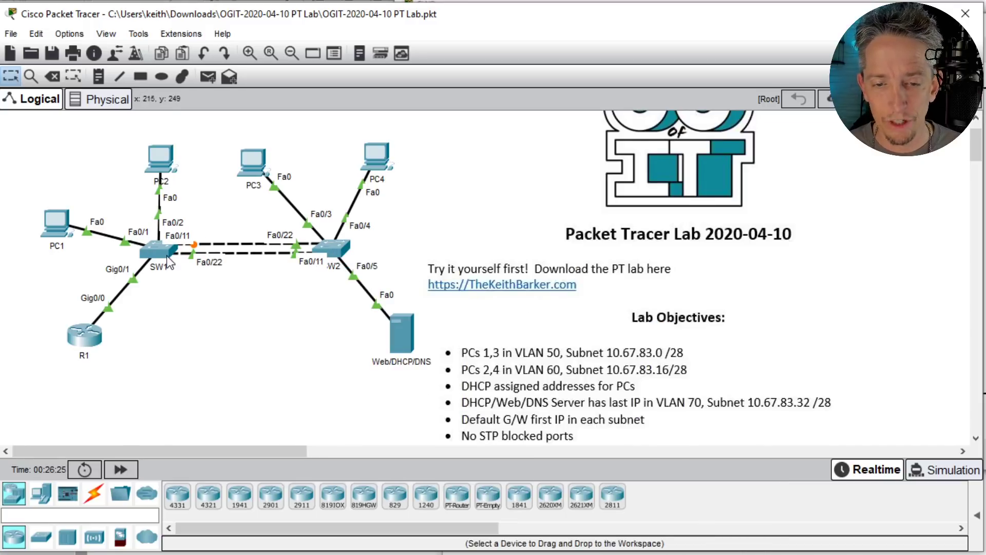
{"action": "mouse_move", "coordinate": [163, 252]}
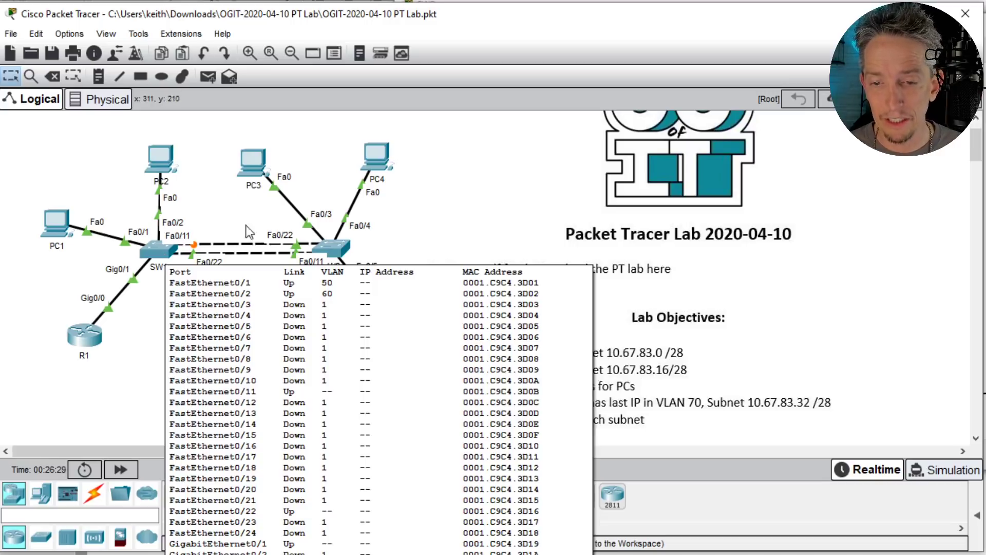
{"action": "mouse_move", "coordinate": [335, 251]}
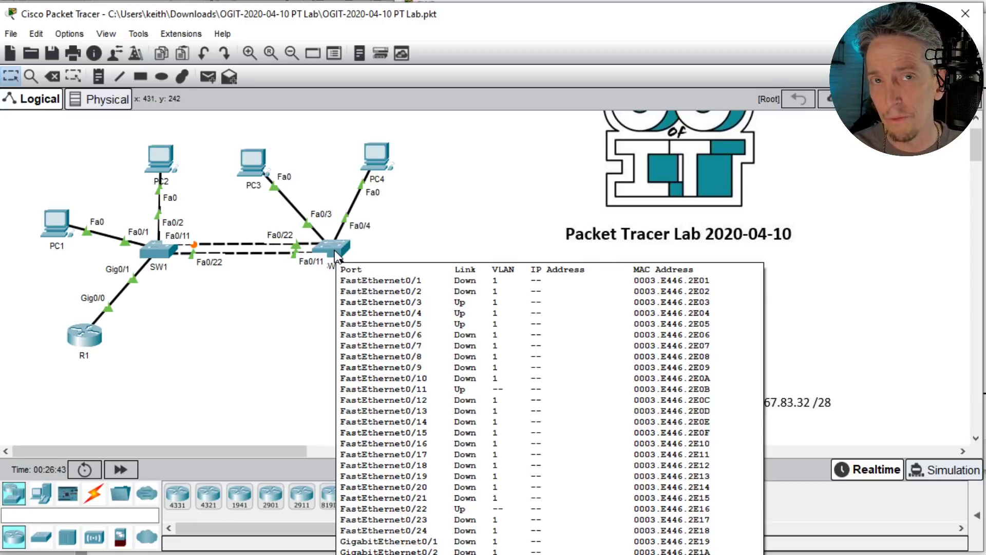
- Open SW2's command line and enter global configuration mode from the terminal
{"action": "left_click", "coordinate": [334, 251]}
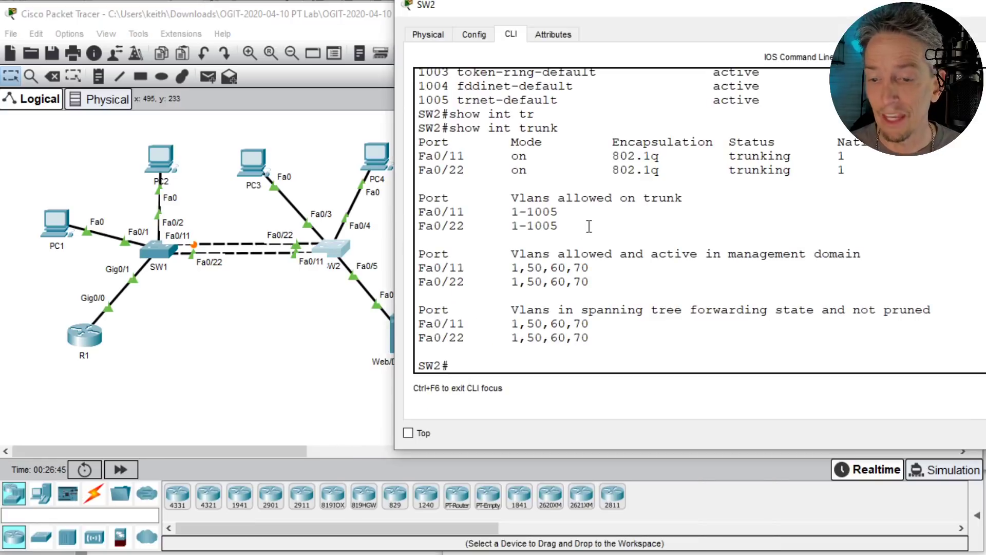
{"action": "key", "text": "Return"}
{"action": "key", "text": "Return"}
{"action": "key", "text": "Return"}
{"action": "type", "text": "sho"}
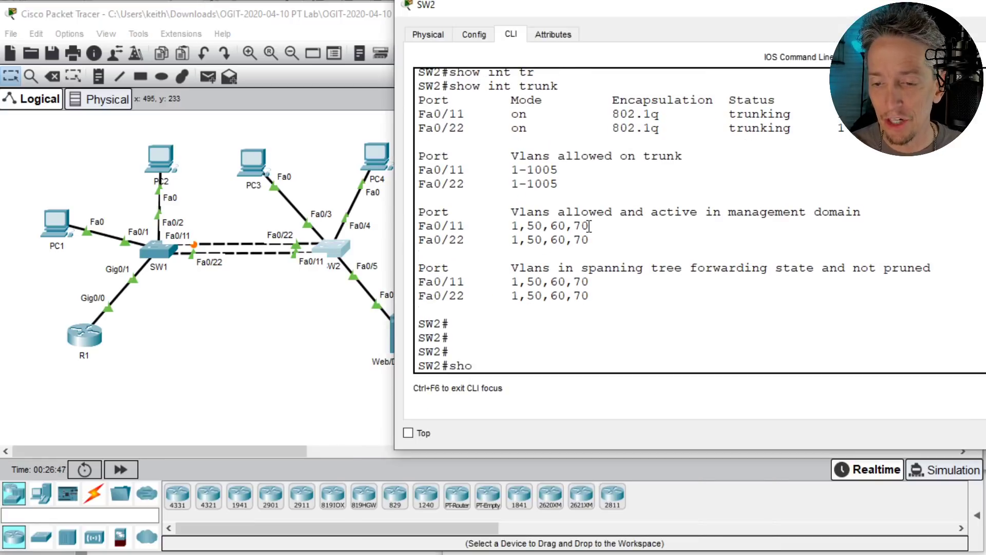
{"action": "key", "text": "BackSpace"}
{"action": "key", "text": "BackSpace"}
{"action": "type", "text": "f t"}
{"action": "key", "text": "Return"}
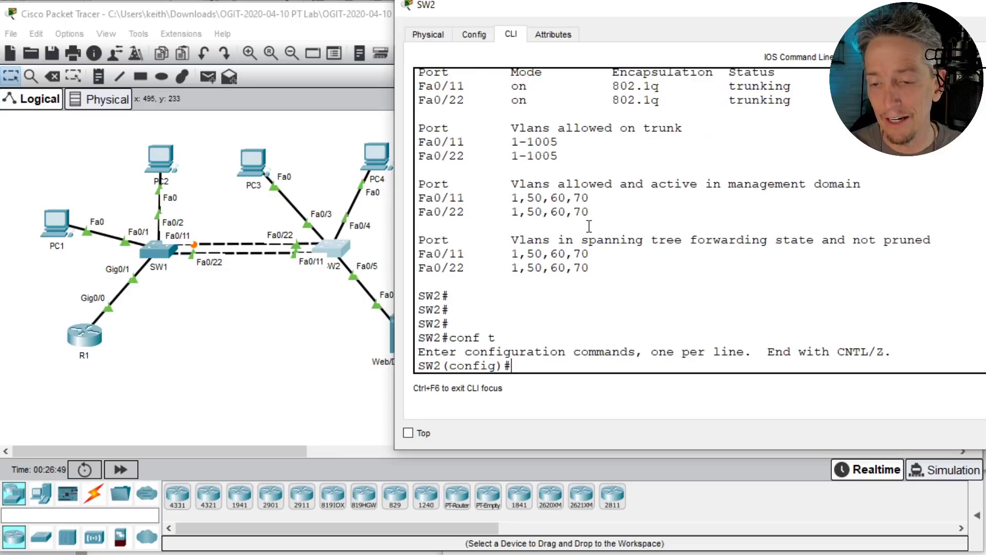
- Go into interface fa 0/3 on SW2 and set its switchport mode to access
{"action": "type", "text": "int fa 0"}
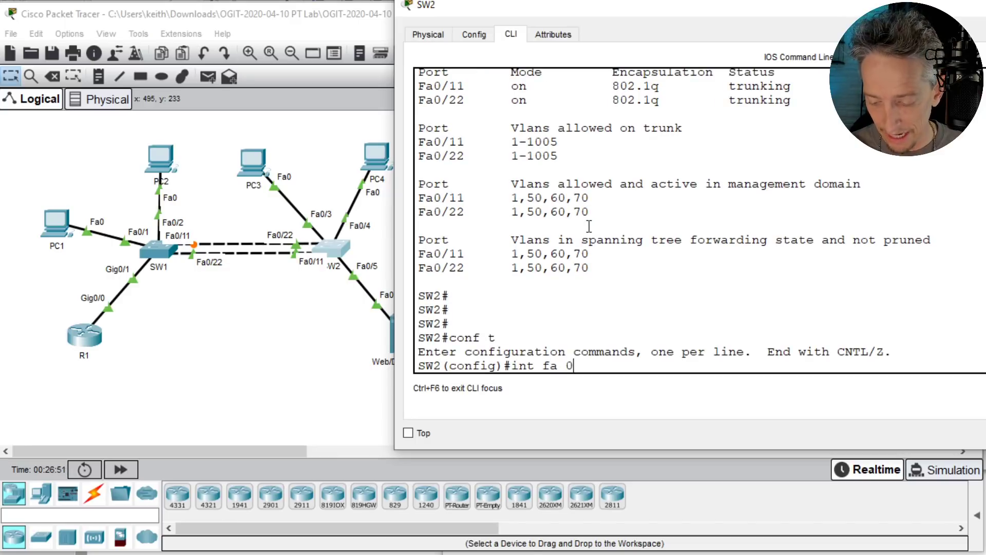
{"action": "type", "text": "/2="}
{"action": "key", "text": "BackSpace"}
{"action": "key", "text": "BackSpace"}
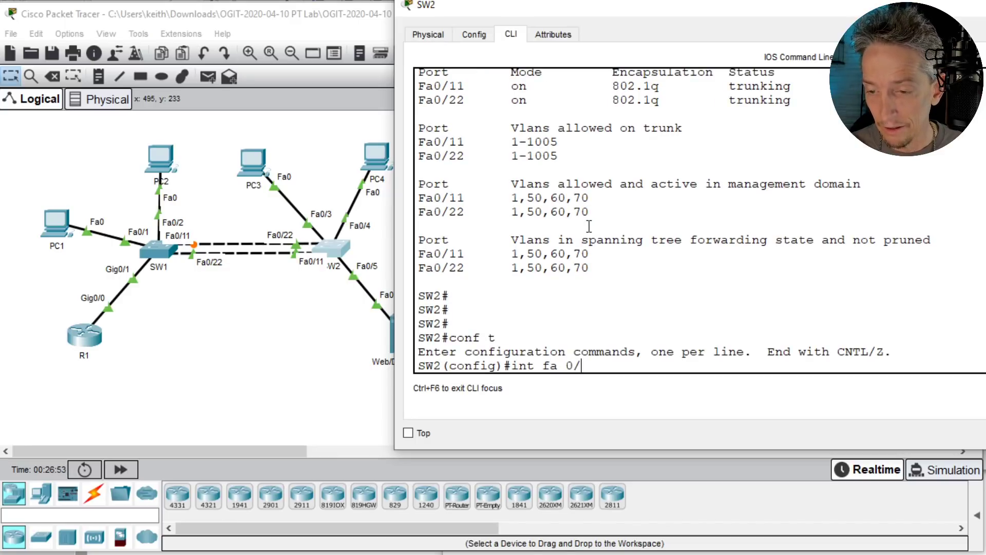
{"action": "type", "text": "3"}
{"action": "key", "text": "Return"}
{"action": "type", "text": "sw"}
{"action": "key", "text": "Tab"}
{"action": "type", "text": "mod"}
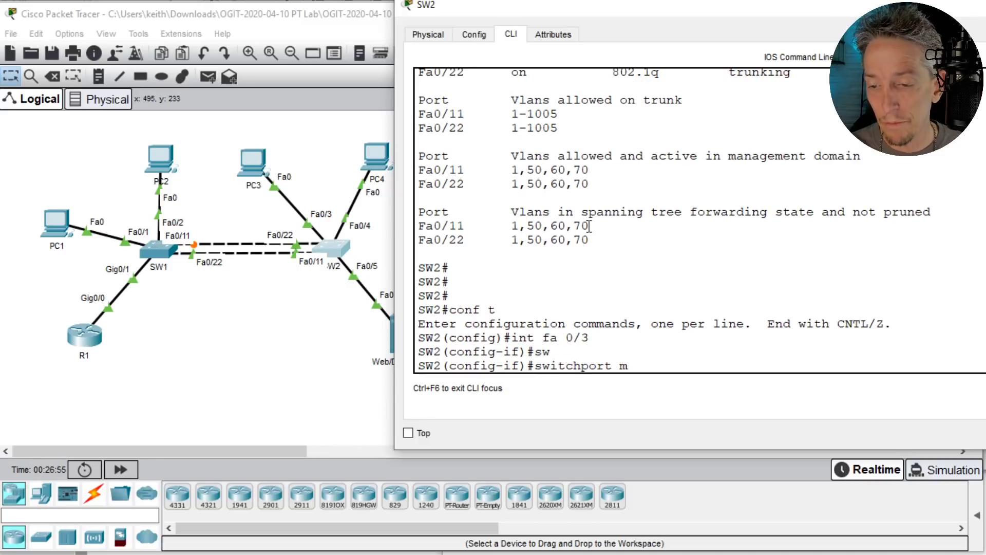
{"action": "key", "text": "Tab"}
{"action": "type", "text": "acc"}
{"action": "key", "text": "Tab"}
{"action": "key", "text": "Return"}
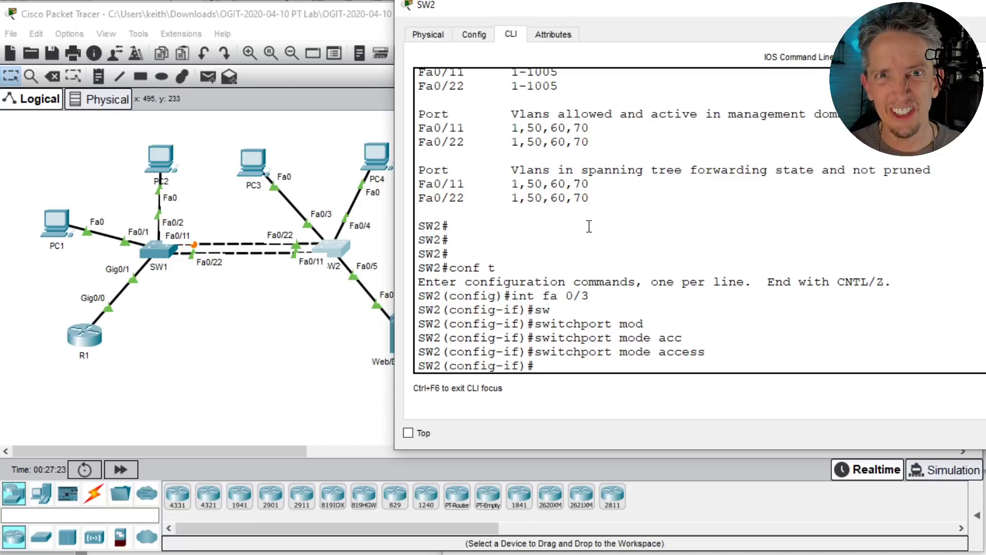
- Assign SW2's fa 0/3 to access VLAN 50
{"action": "type", "text": "sw"}
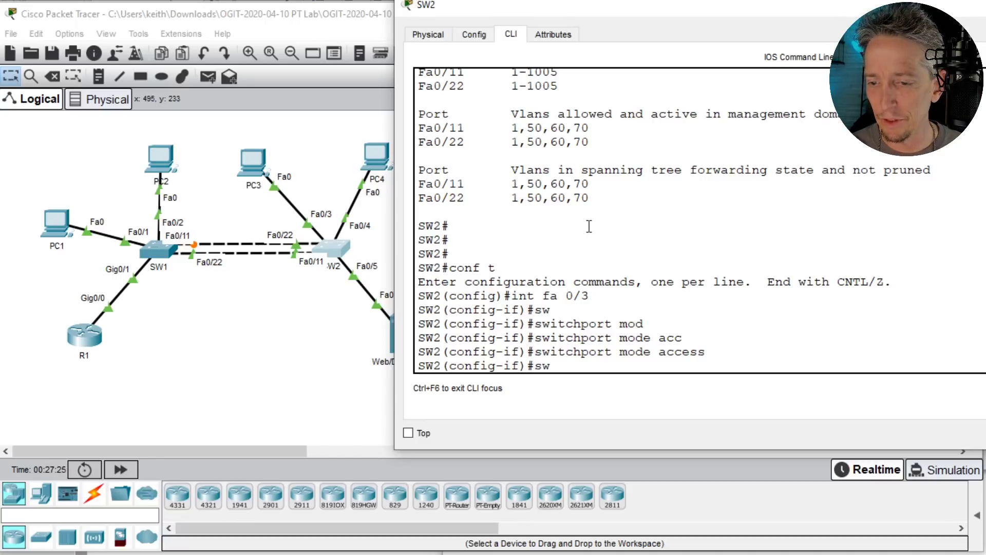
{"action": "key", "text": "Tab"}
{"action": "type", "text": "acc"}
{"action": "key", "text": "Tab"}
{"action": "type", "text": "vlan 50"}
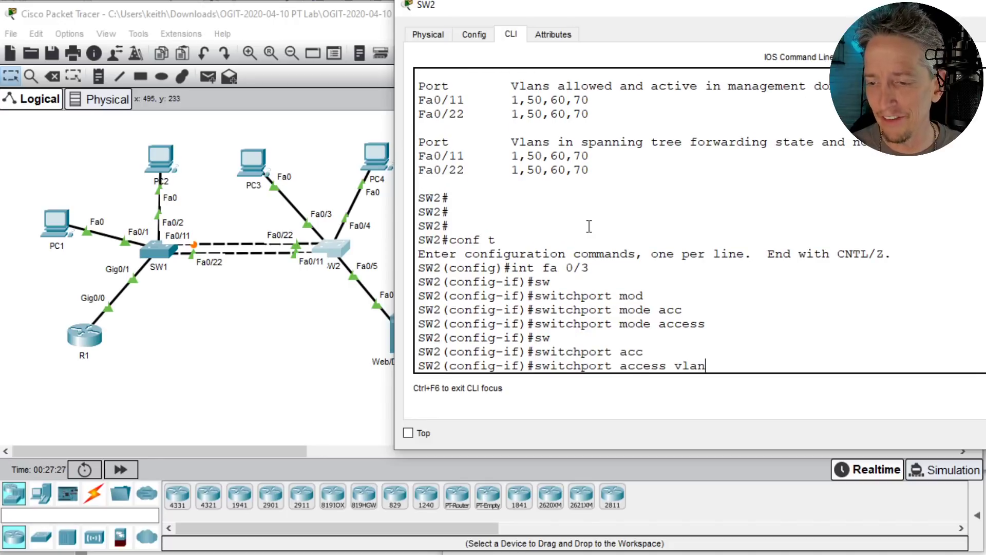
{"action": "key", "text": "Return"}
- Go into interface fa 0/4 on SW2 and set its switchport mode to access
{"action": "key", "text": "Up"}
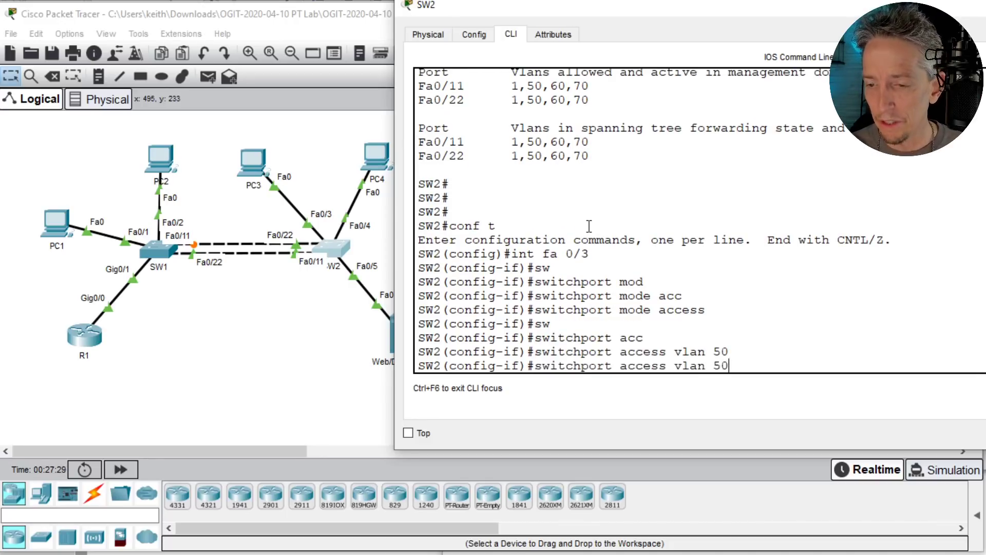
{"action": "key", "text": "Up"}
{"action": "key", "text": "Up"}
{"action": "key", "text": "BackSpace"}
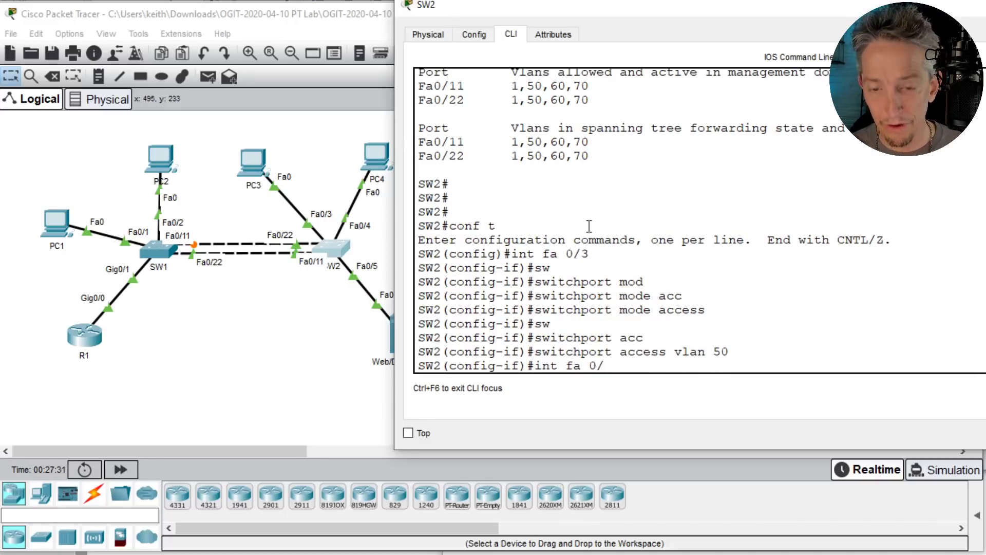
{"action": "type", "text": "5"}
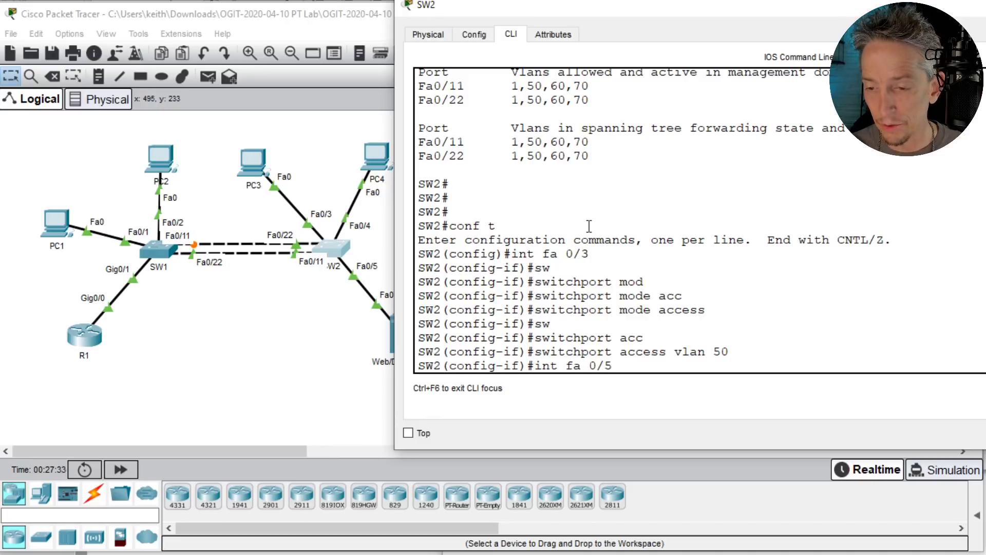
{"action": "key", "text": "BackSpace"}
{"action": "type", "text": "4"}
{"action": "key", "text": "Return"}
{"action": "type", "text": "switchport mode access"}
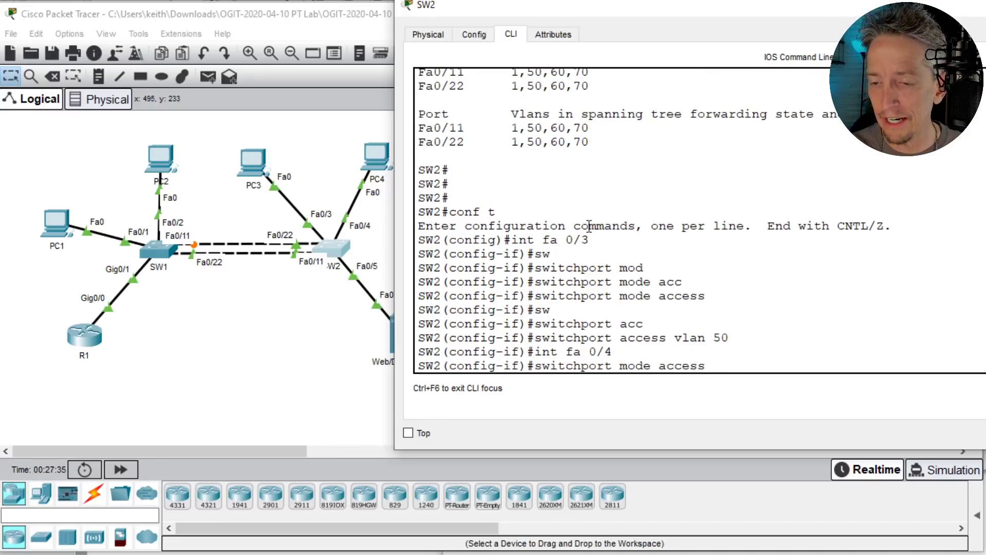
{"action": "key", "text": "Return"}
- Assign SW2's fa 0/4 to access VLAN 60
{"action": "key", "text": "Up"}
{"action": "key", "text": "Up"}
{"action": "key", "text": "Up"}
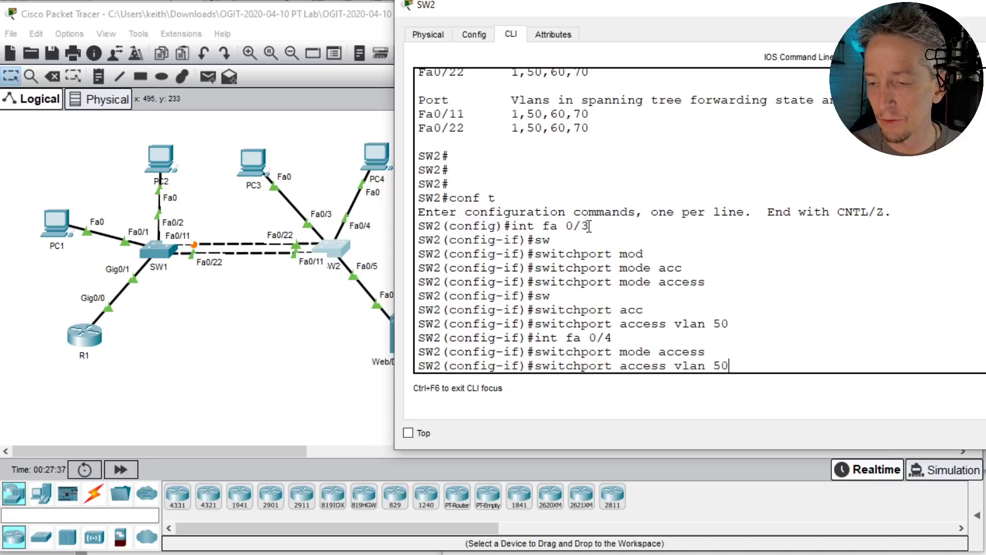
{"action": "key", "text": "BackSpace"}
{"action": "key", "text": "BackSpace"}
{"action": "type", "text": "60"}
{"action": "key", "text": "Return"}
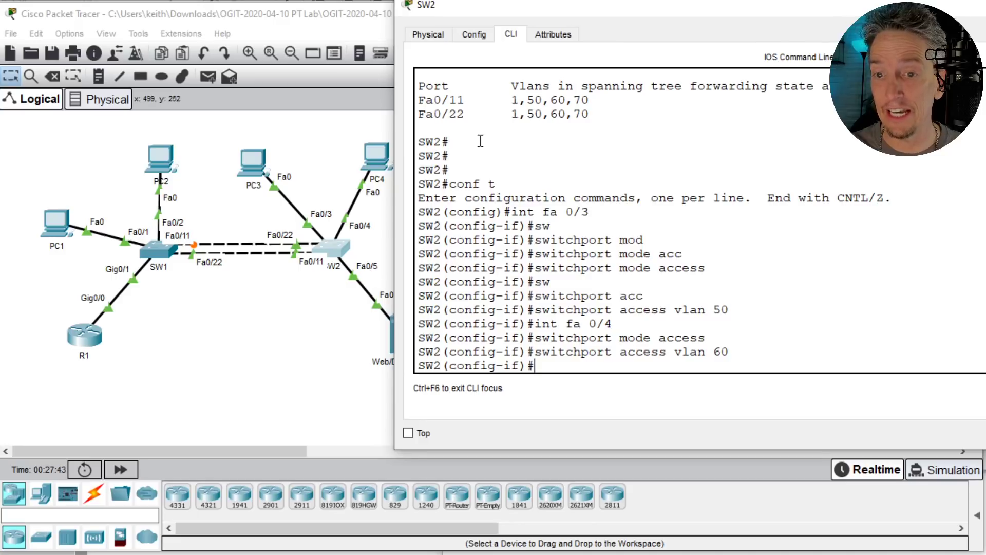
- Check the server's connection in the topology, then go into SW2's interface fa 0/5 and set its switchport mode to access
{"action": "left_click", "coordinate": [315, 351]}
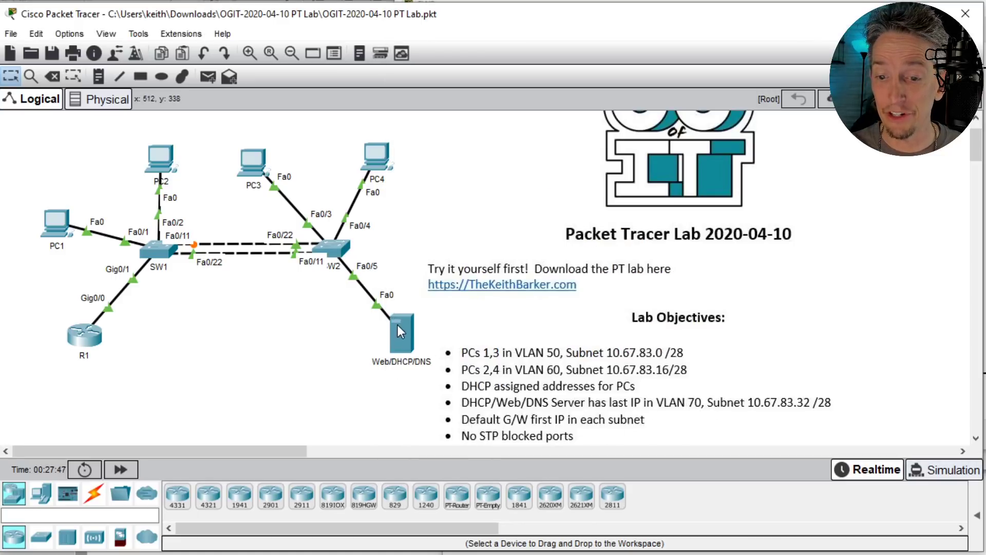
{"action": "left_click", "coordinate": [335, 251]}
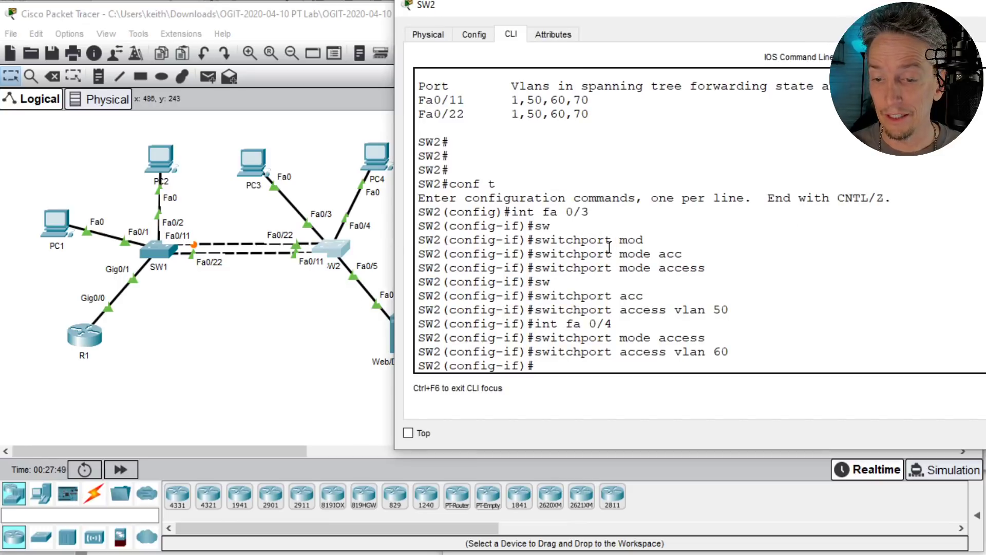
{"action": "key", "text": "Up"}
{"action": "key", "text": "Up"}
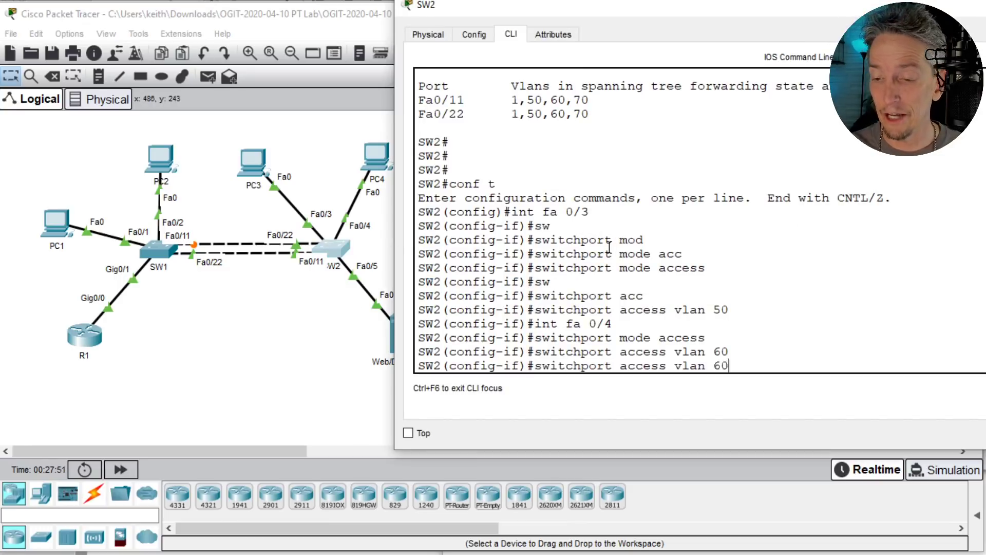
{"action": "key", "text": "BackSpace"}
{"action": "key", "text": "BackSpace"}
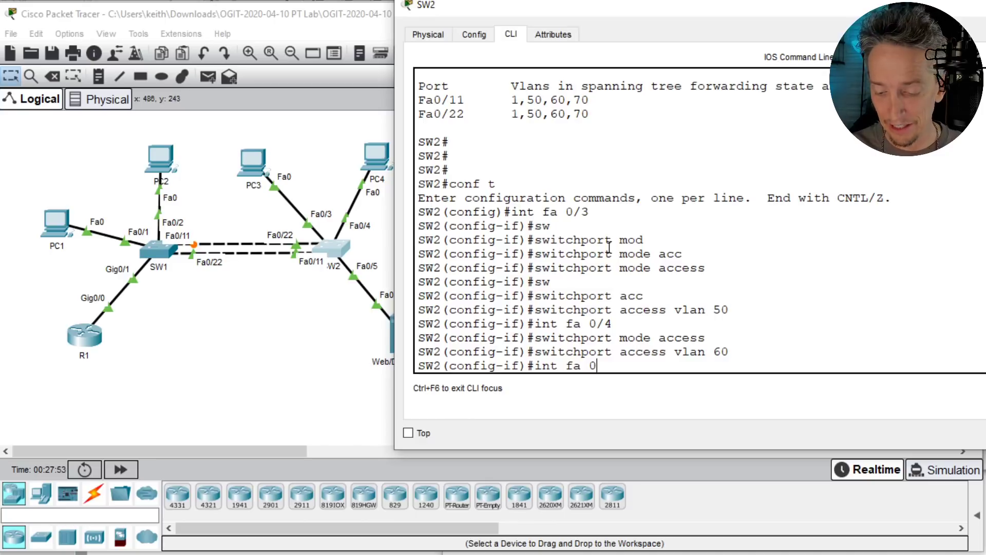
{"action": "type", "text": "/5"}
{"action": "key", "text": "Return"}
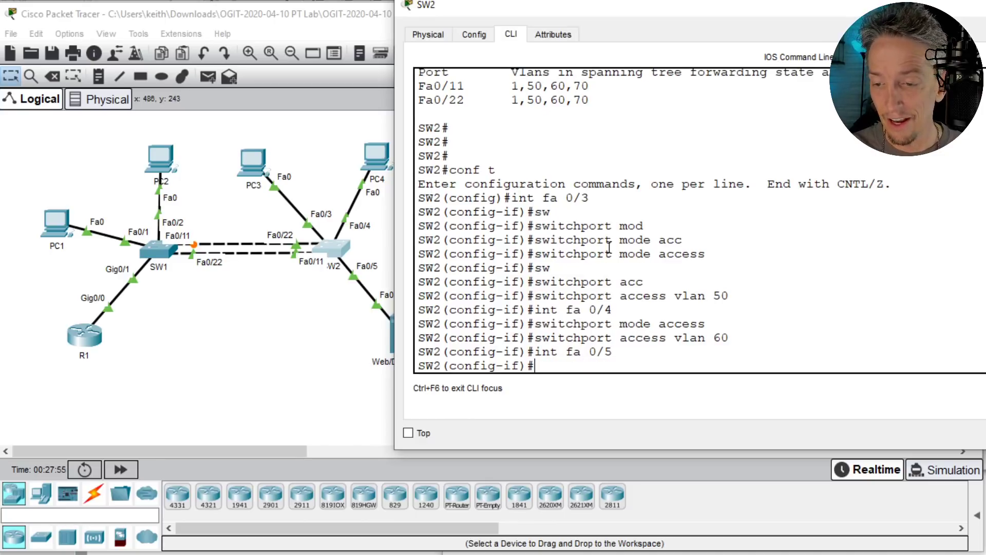
{"action": "key", "text": "Up"}
{"action": "key", "text": "Up"}
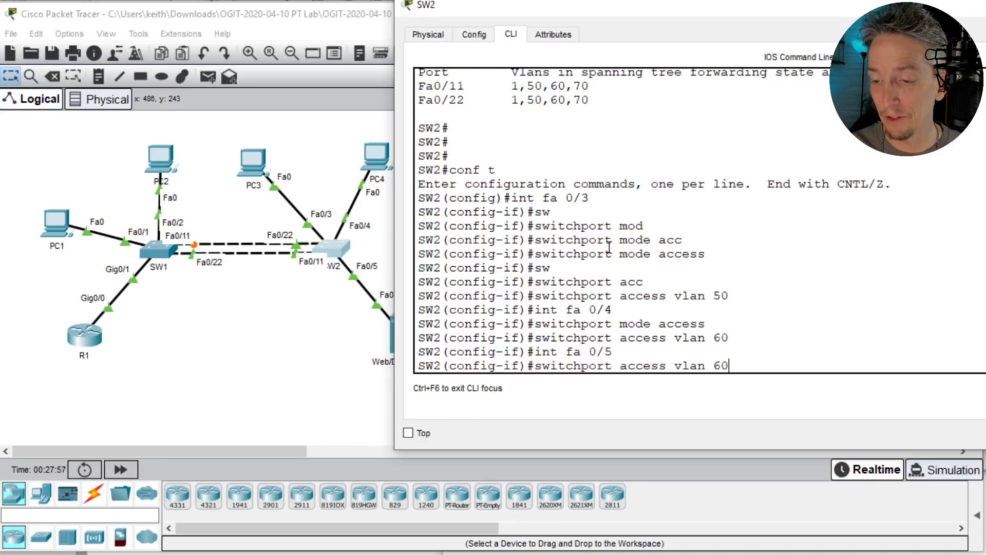
{"action": "key", "text": "Up"}
{"action": "key", "text": "Return"}
- Assign SW2's fa 0/5 to access VLAN 70 and return to privileged mode
{"action": "key", "text": "Up"}
{"action": "key", "text": "Up"}
{"action": "key", "text": "Up"}
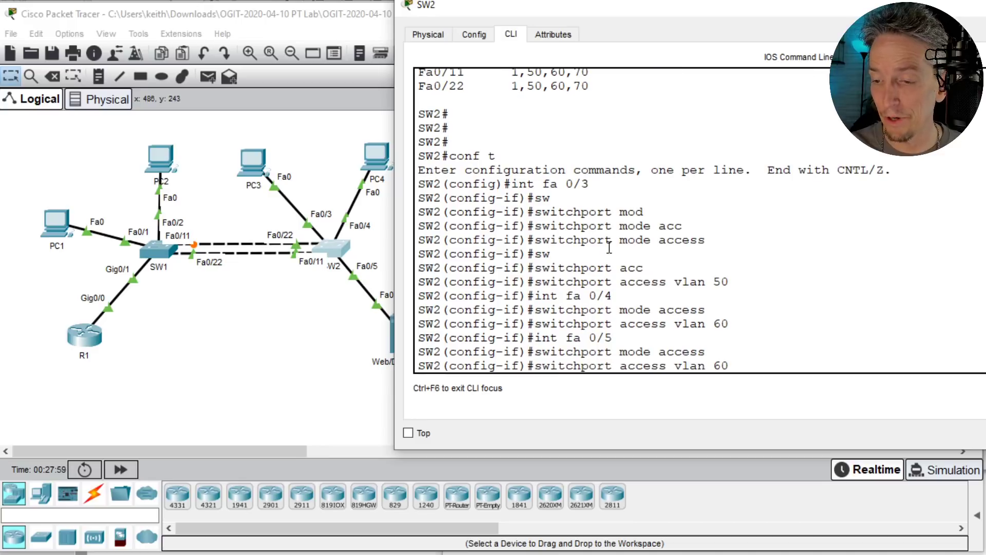
{"action": "key", "text": "BackSpace"}
{"action": "key", "text": "BackSpace"}
{"action": "type", "text": "70"}
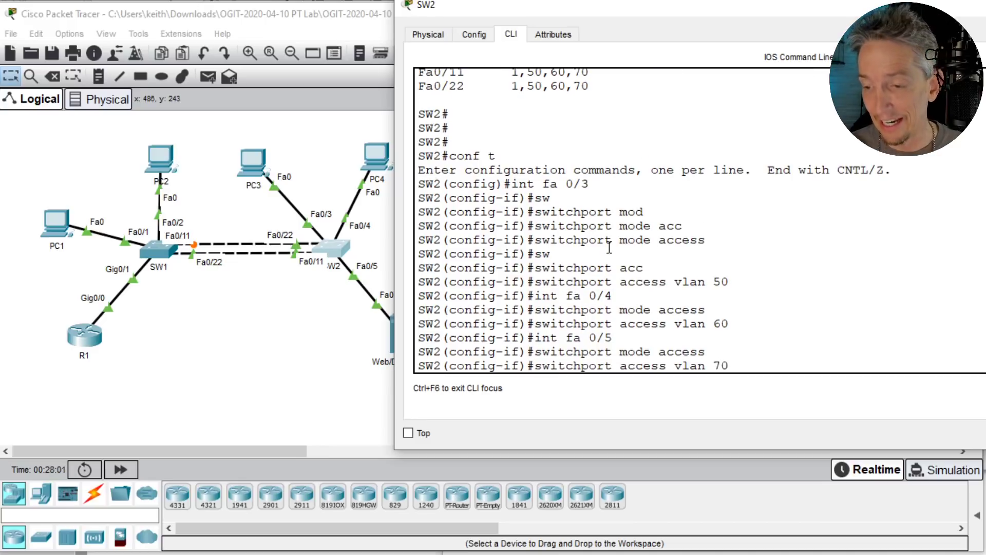
{"action": "key", "text": "Return"}
{"action": "key", "text": "Return"}
{"action": "type", "text": "end"}
{"action": "key", "text": "Return"}
- Display SW2's brief VLAN summary to check the access port assignments
{"action": "key", "text": "Return"}
{"action": "key", "text": "Return"}
{"action": "key", "text": "Return"}
{"action": "type", "text": "show vlan brief"}
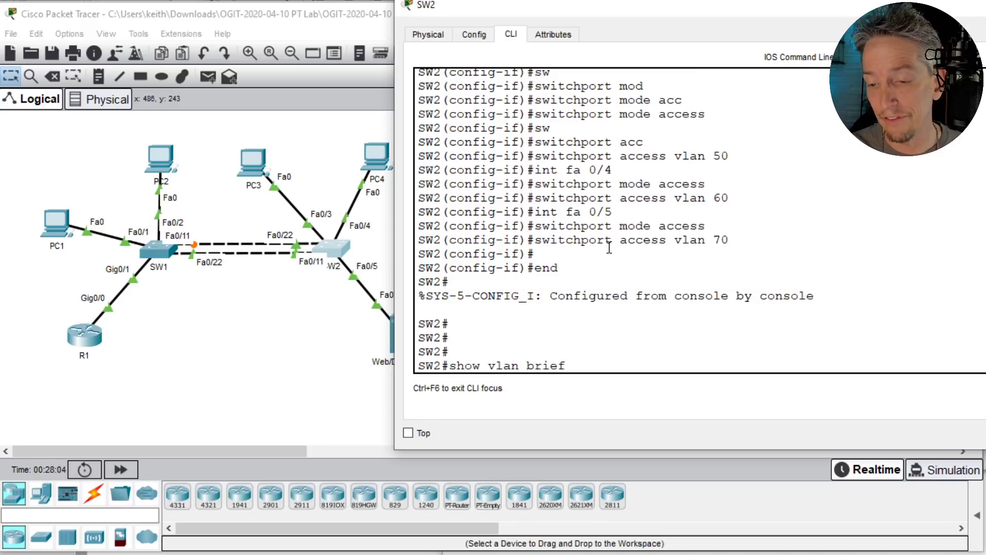
- List SW2's VLANs and their port assignments with show vlan brief, and return to the network topology
{"action": "key", "text": "Return"}
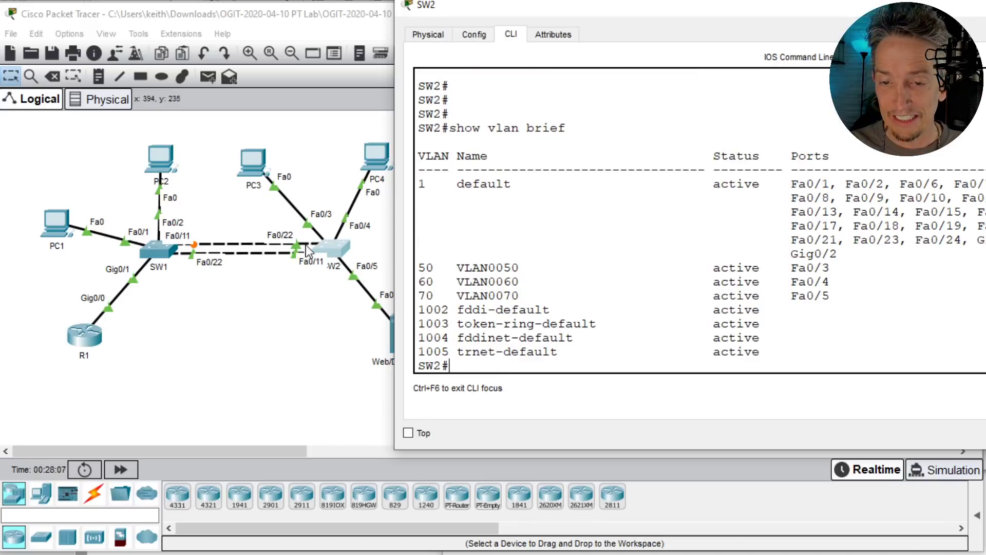
{"action": "left_click", "coordinate": [233, 323]}
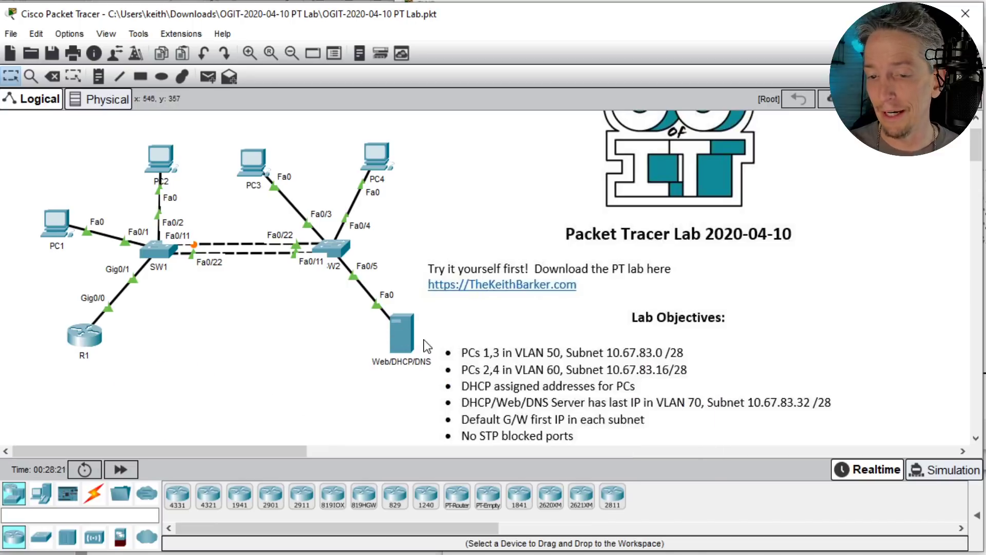
- Open the FastEthernet0 interface configuration of the Web/DHCP/DNS server, keeping the topology's switches and router in view
{"action": "mouse_move", "coordinate": [398, 340]}
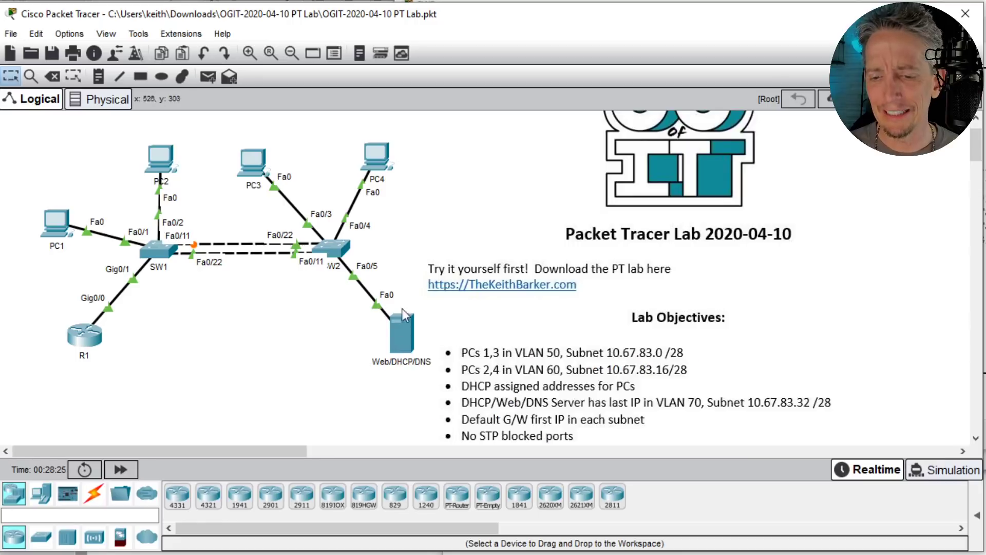
{"action": "left_click", "coordinate": [400, 339]}
{"action": "left_click_drag", "start_coordinate": [722, 237], "coordinate": [984, 236]}
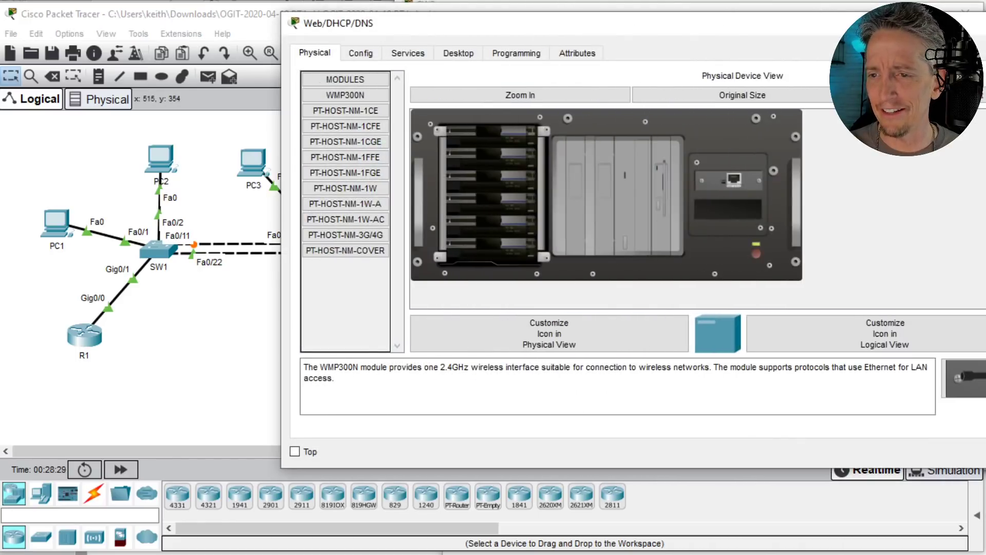
{"action": "left_click_drag", "start_coordinate": [616, 26], "coordinate": [717, 54]}
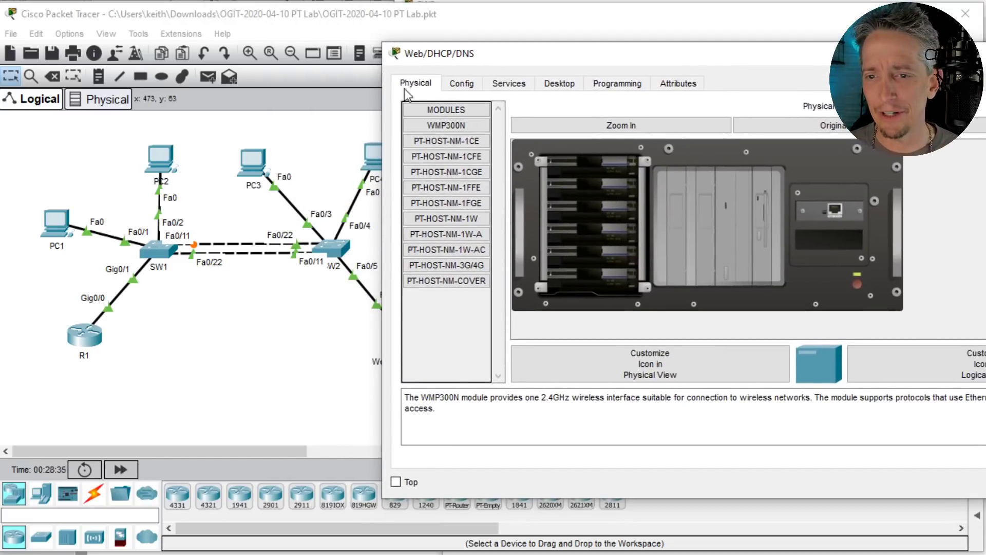
{"action": "left_click", "coordinate": [464, 83]}
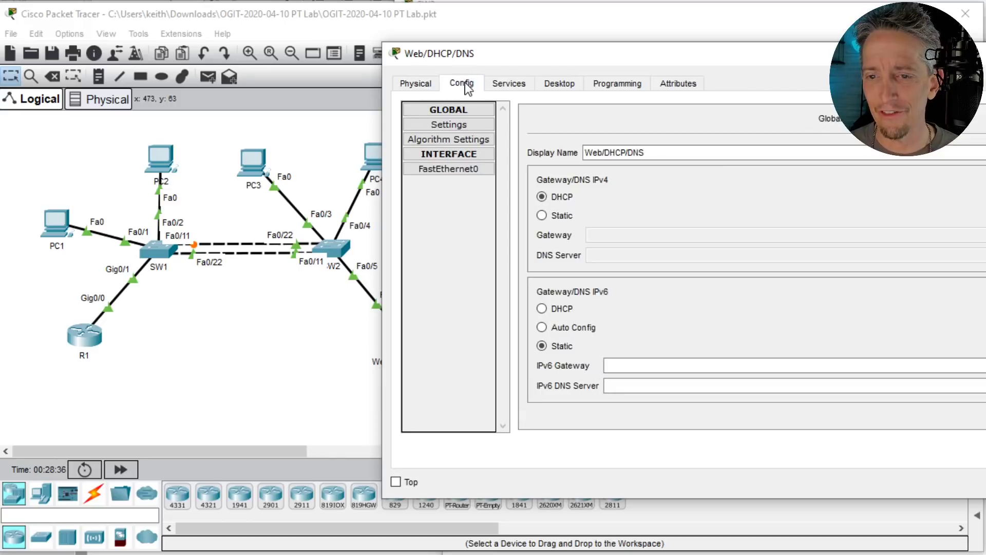
{"action": "left_click", "coordinate": [451, 167]}
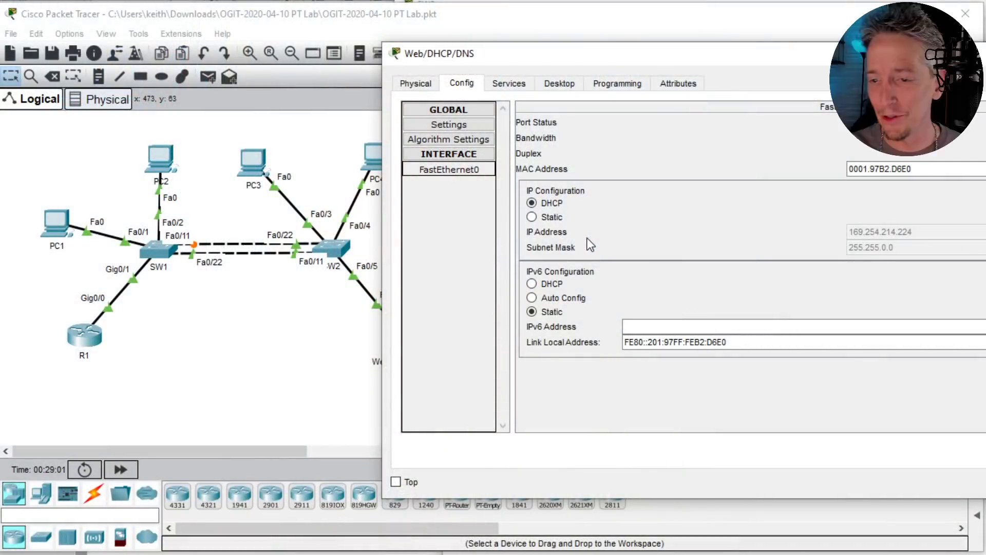
- Switch the server's FastEthernet0 IPv4 configuration to static and set its IP address to 10.67.83.46
{"action": "left_click", "coordinate": [532, 217]}
{"action": "left_click", "coordinate": [872, 234]}
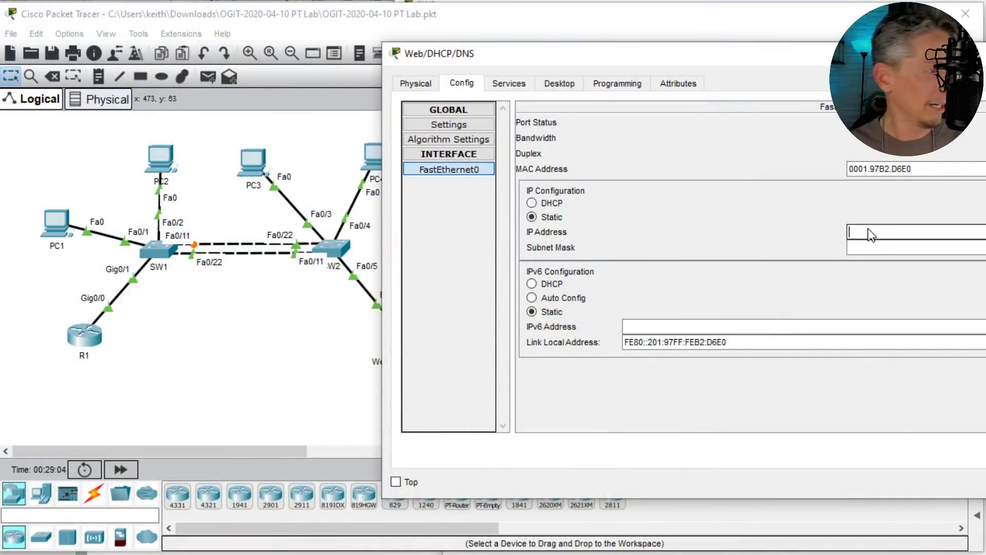
{"action": "type", "text": "10.6"}
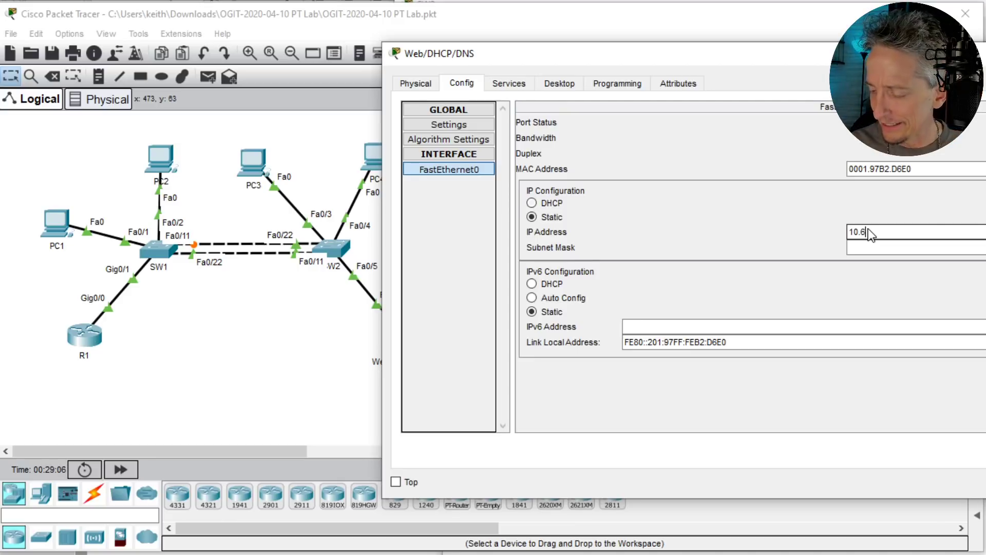
{"action": "type", "text": "7.83."}
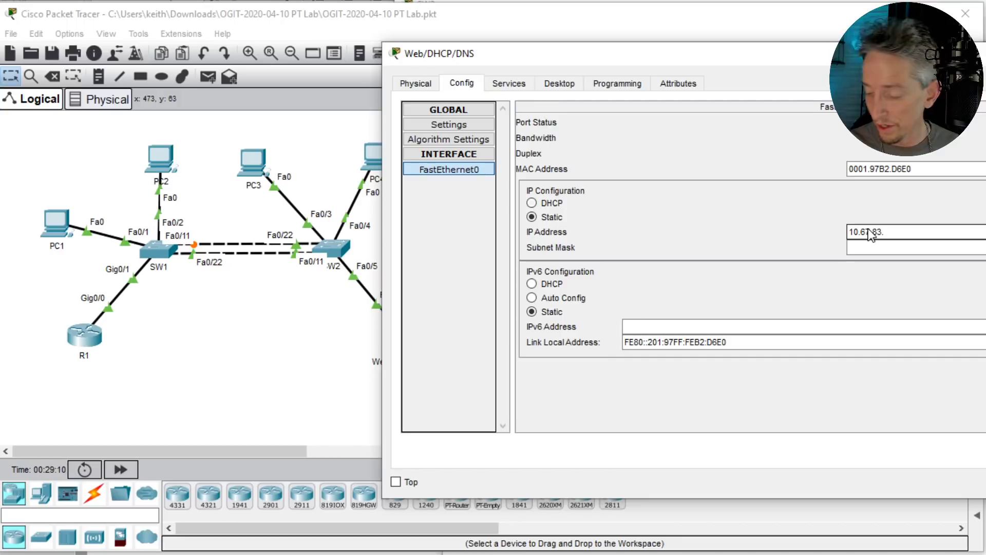
{"action": "type", "text": "4"}
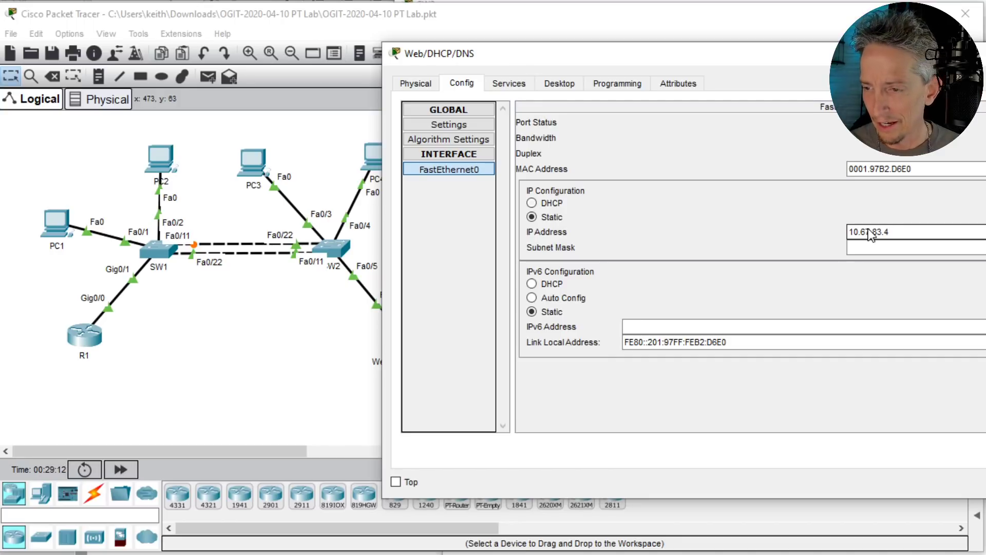
{"action": "type", "text": "6"}
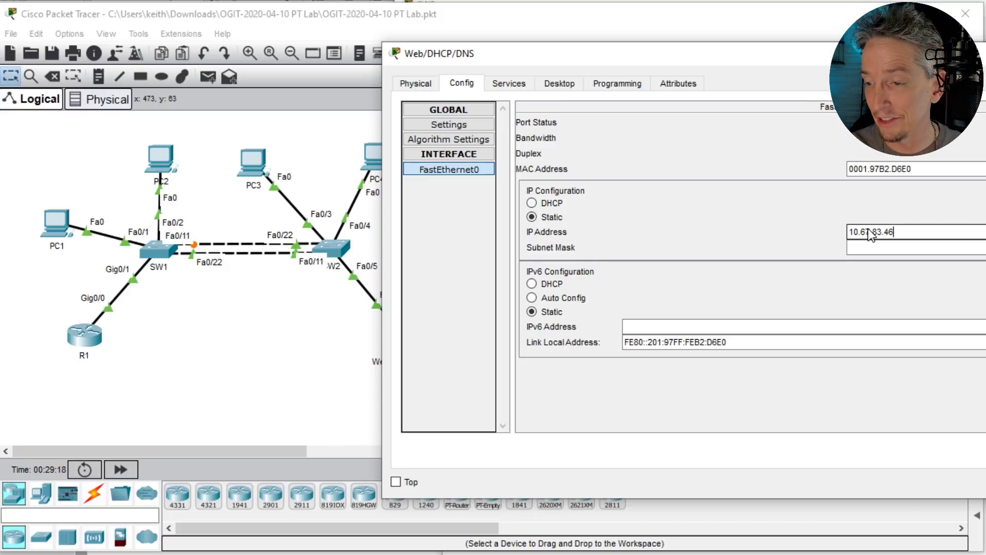
- Set the subnet mask of the server's FastEthernet0 interface to 255.255.255.240
{"action": "left_click", "coordinate": [857, 249]}
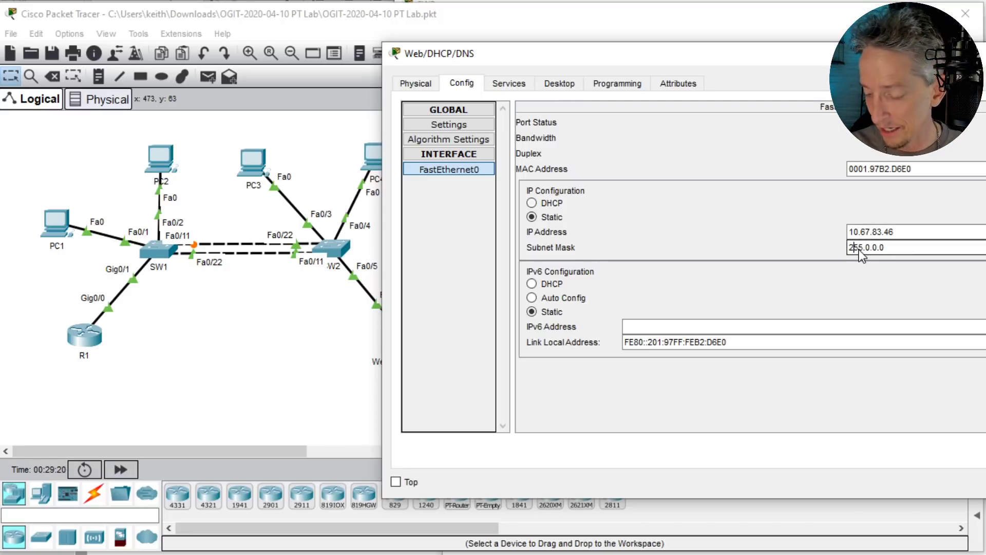
{"action": "double_click", "coordinate": [859, 251]}
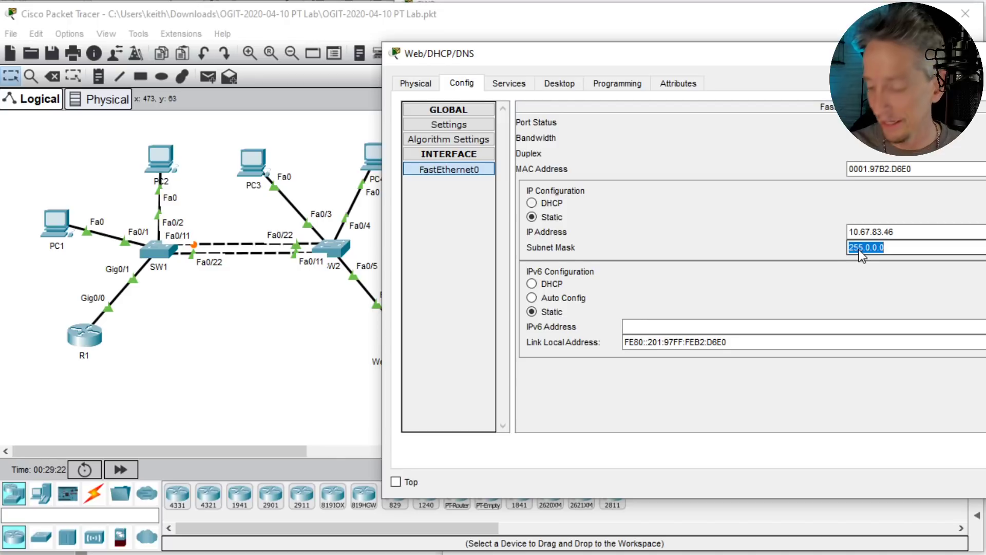
{"action": "type", "text": "255.255.255"}
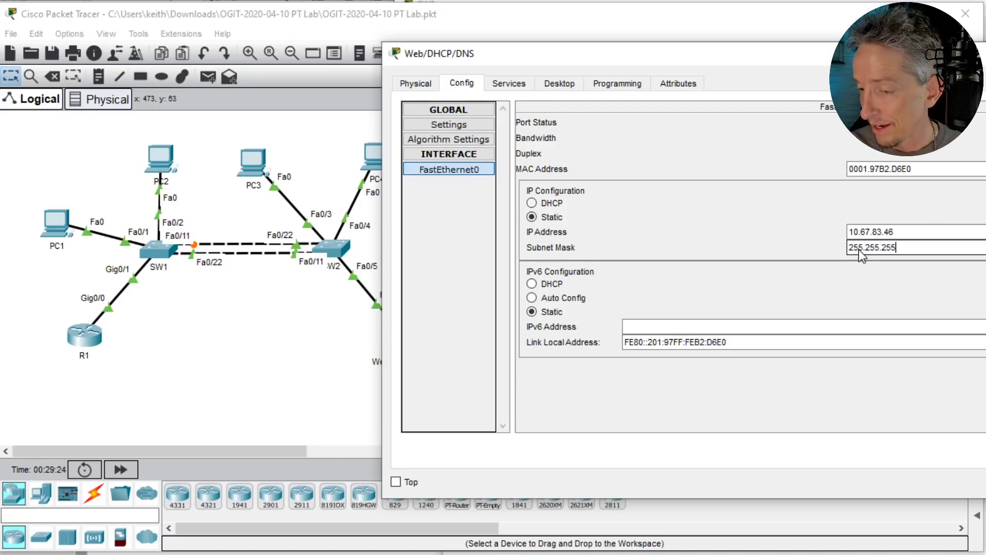
{"action": "type", "text": ".240"}
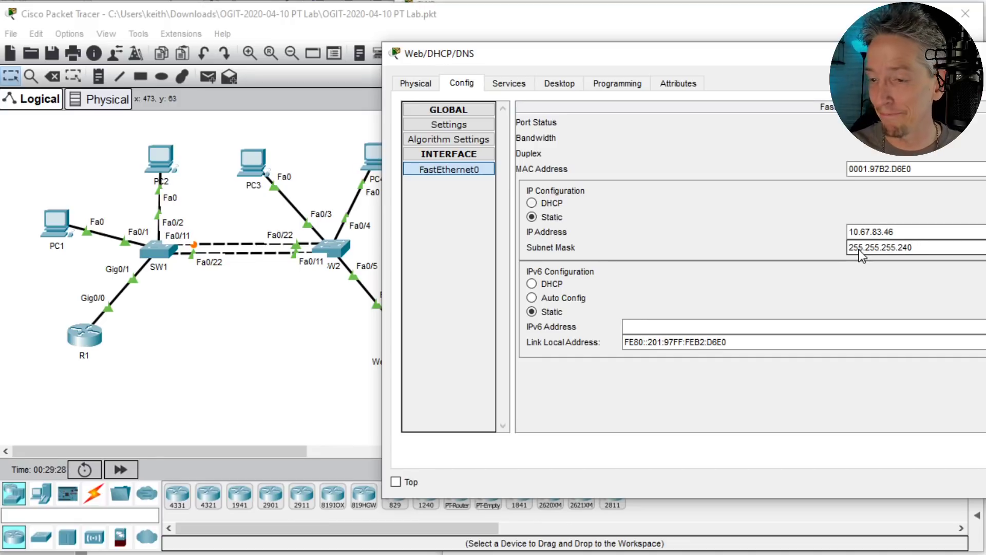
- Set the server's IPv4 gateway to 10.67.83.33 and its DNS server to 10.67.83.46 in the global settings
{"action": "left_click", "coordinate": [445, 129]}
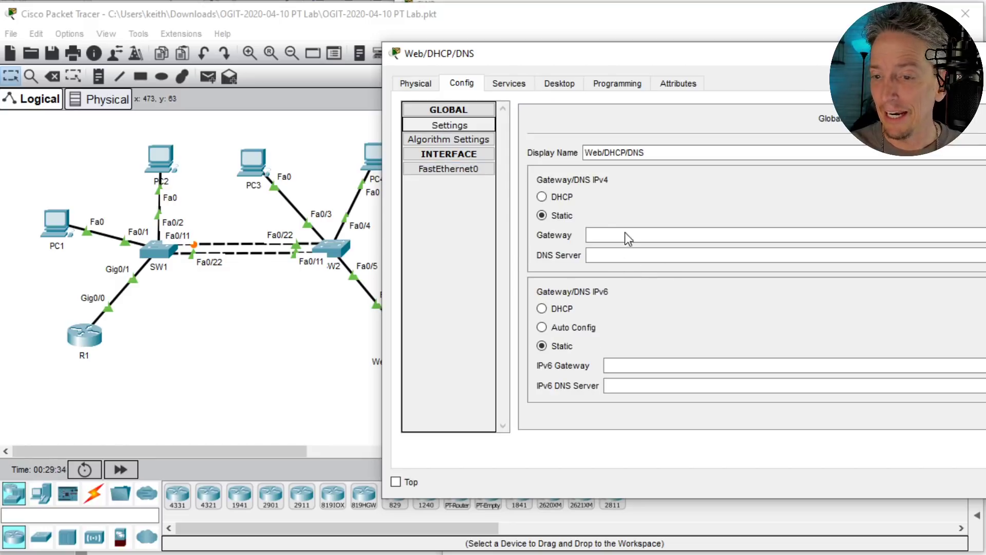
{"action": "left_click", "coordinate": [611, 236]}
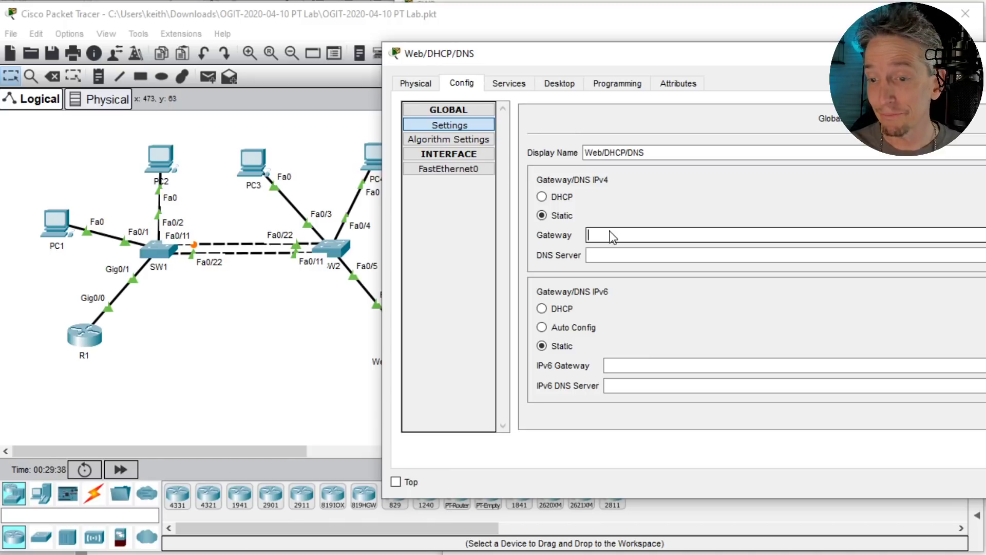
{"action": "type", "text": "10.67.83.33"}
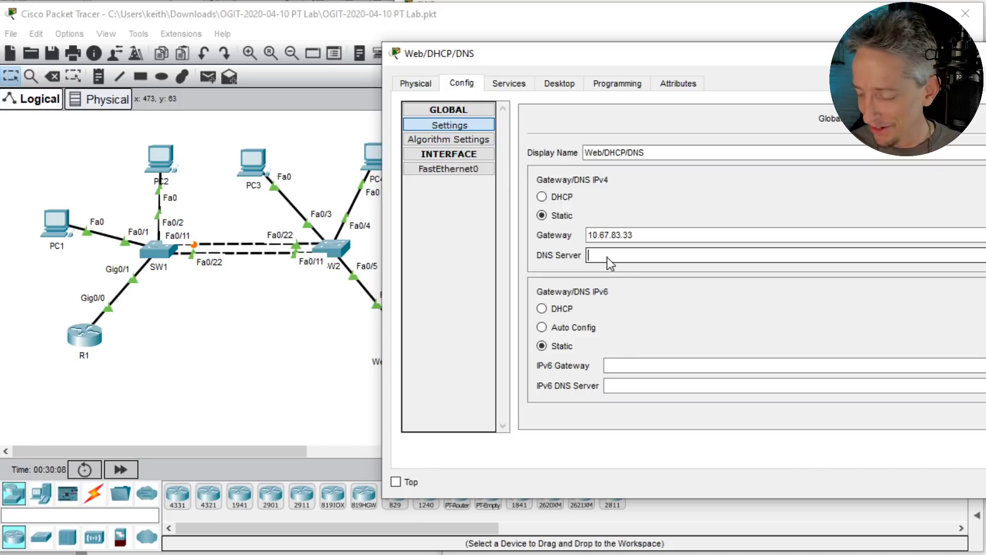
{"action": "type", "text": "1"}
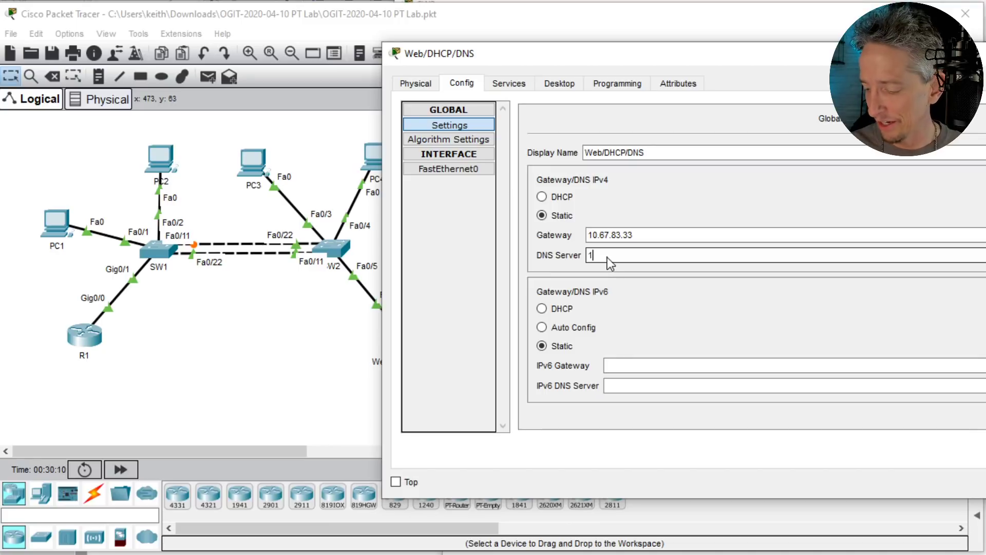
{"action": "type", "text": "0.67.83"}
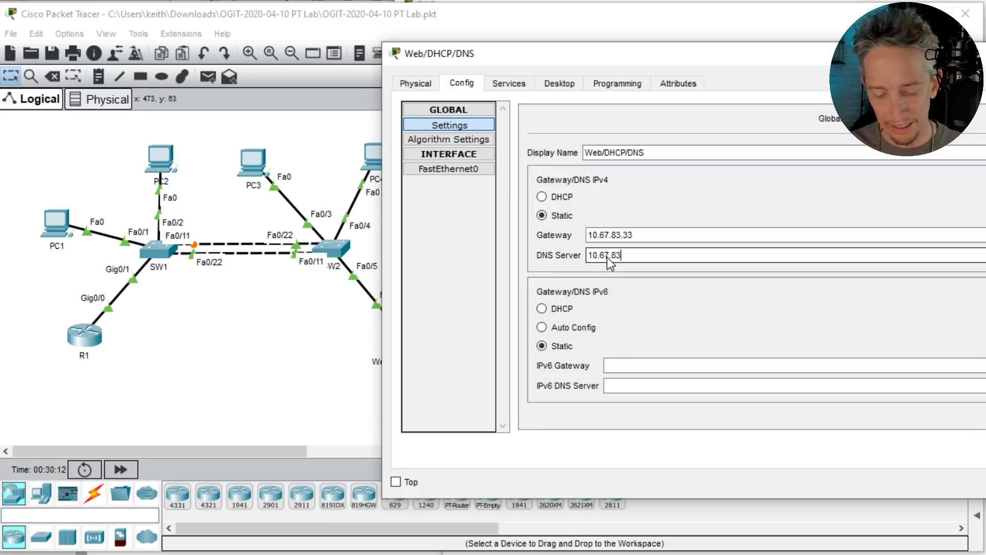
{"action": "type", "text": ".46"}
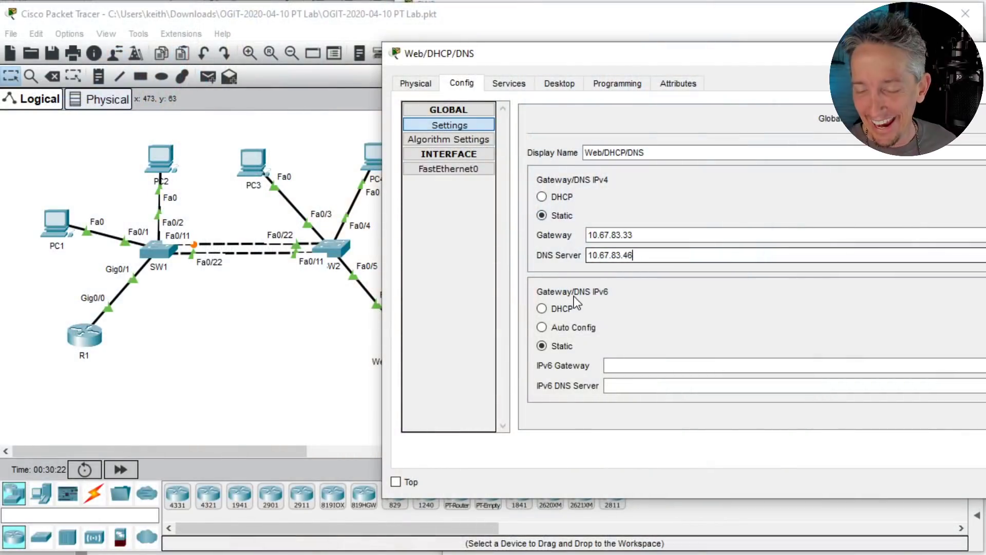
- Run ipconfig in the server's command prompt and check its IP address and default gateway
{"action": "left_click", "coordinate": [565, 83]}
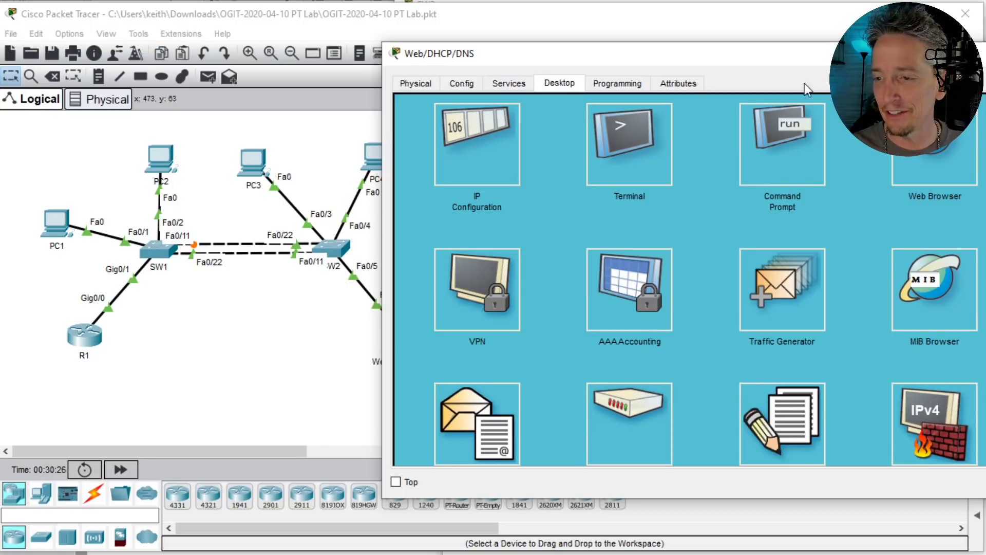
{"action": "left_click", "coordinate": [788, 154]}
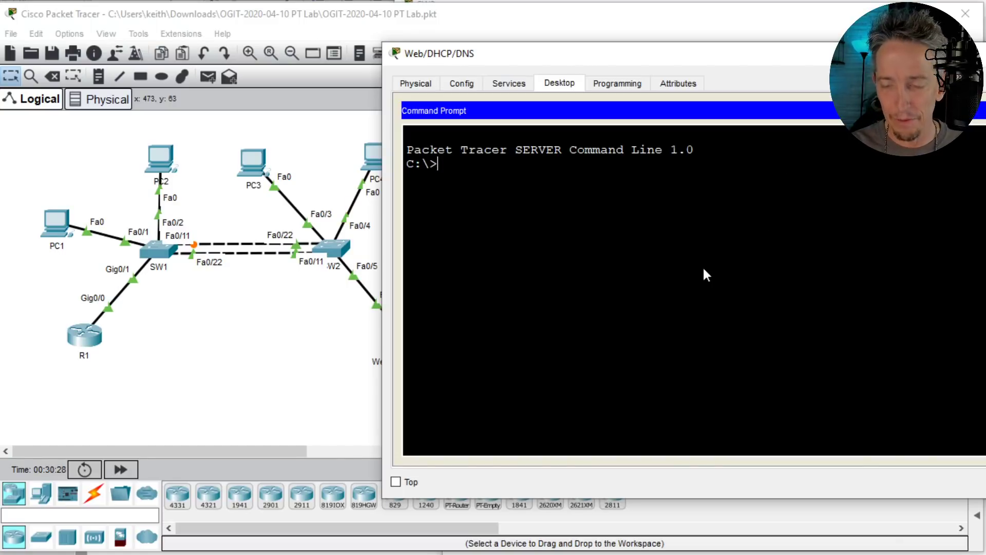
{"action": "type", "text": "ipconfig"}
{"action": "key", "text": "Return"}
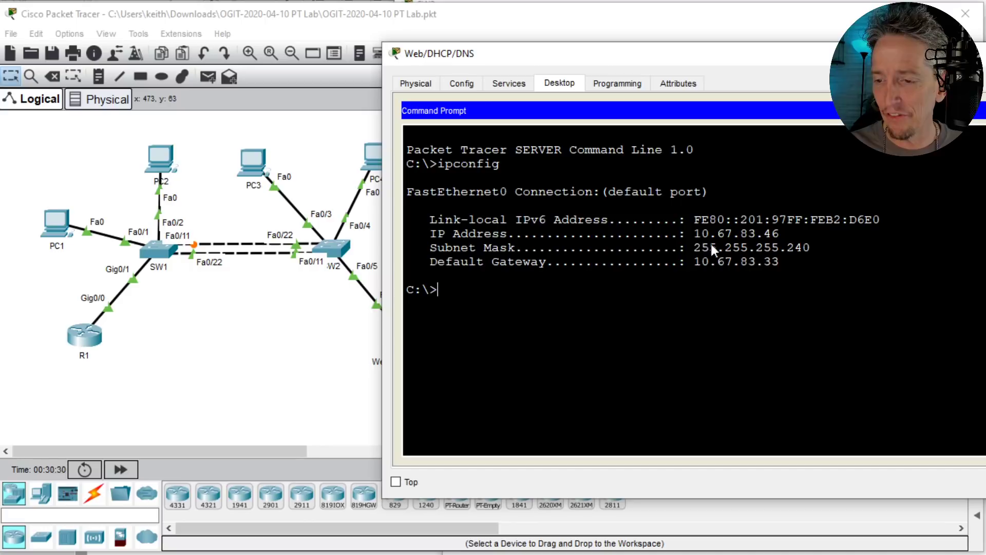
{"action": "left_click_drag", "start_coordinate": [695, 233], "coordinate": [778, 233]}
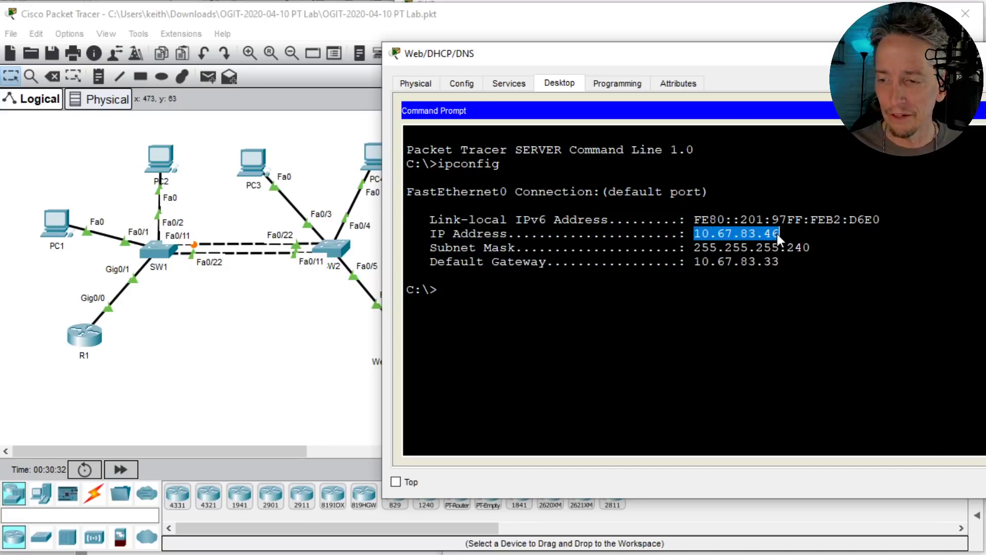
{"action": "left_click_drag", "start_coordinate": [698, 262], "coordinate": [775, 261]}
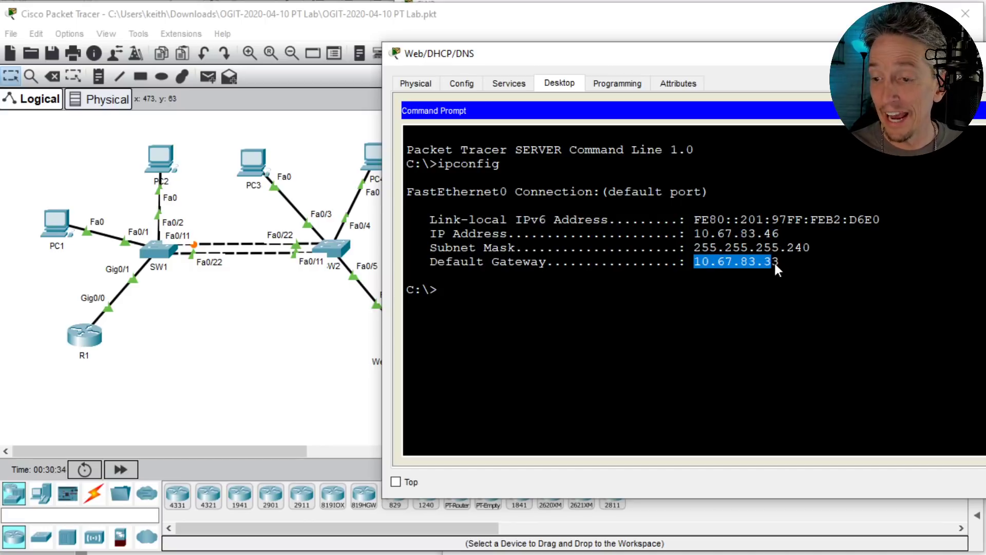
- Ping the default gateway 10.67.83.33 from the server's command prompt
{"action": "left_click", "coordinate": [671, 303]}
{"action": "type", "text": "ping "}
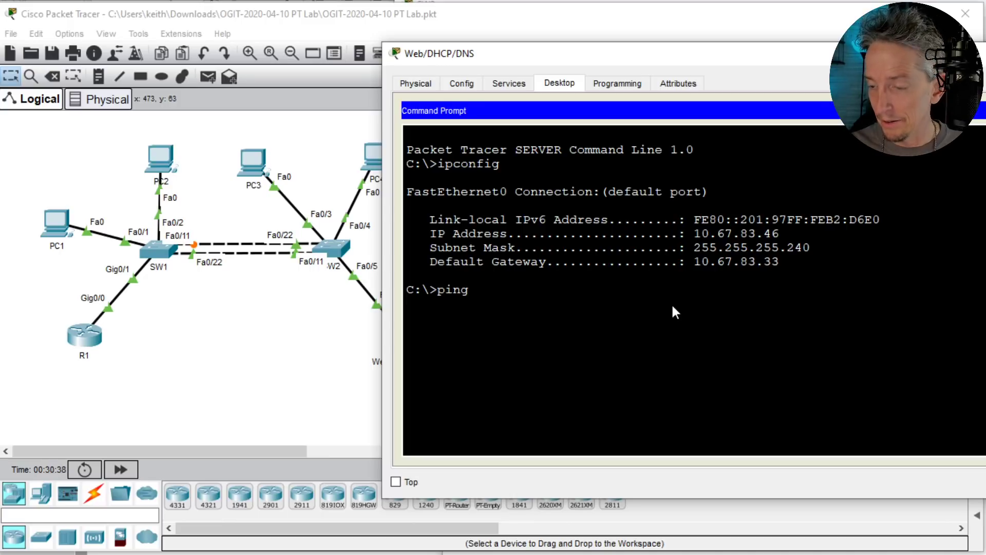
{"action": "type", "text": "10.67.83.33"}
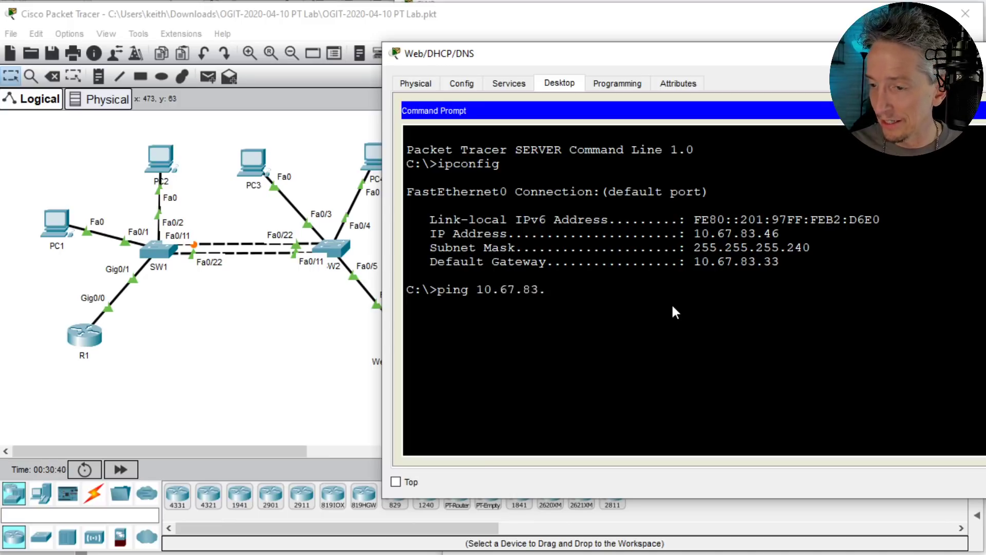
{"action": "key", "text": "Return"}
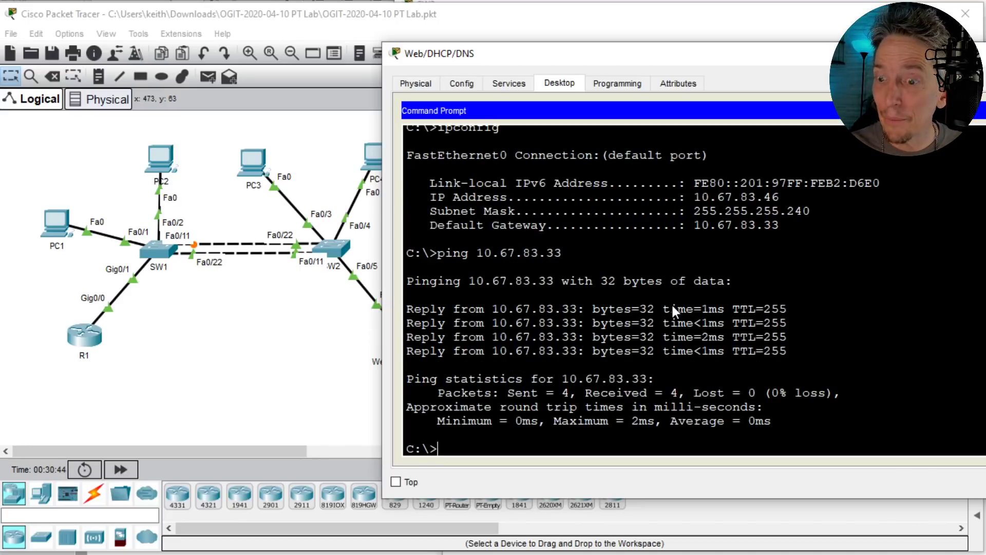
- Review the lab objectives, close the server's command prompt, and open the server's DHCP service settings
{"action": "left_click", "coordinate": [281, 328]}
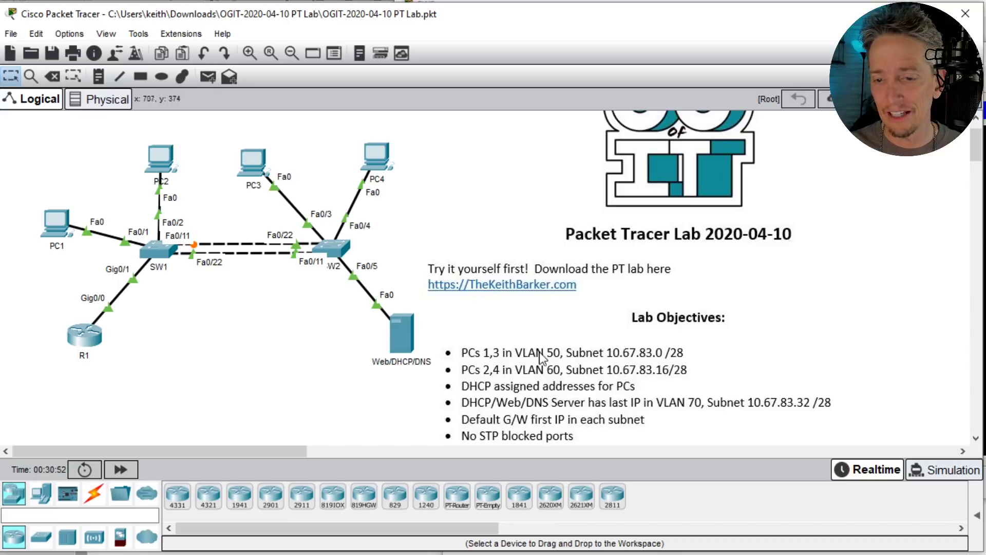
{"action": "left_click", "coordinate": [402, 333]}
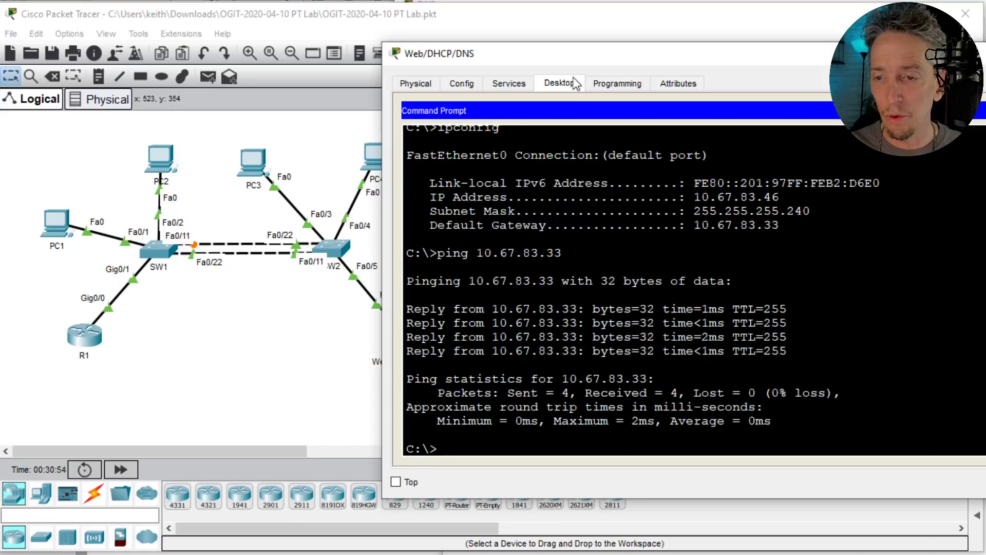
{"action": "left_click", "coordinate": [985, 110]}
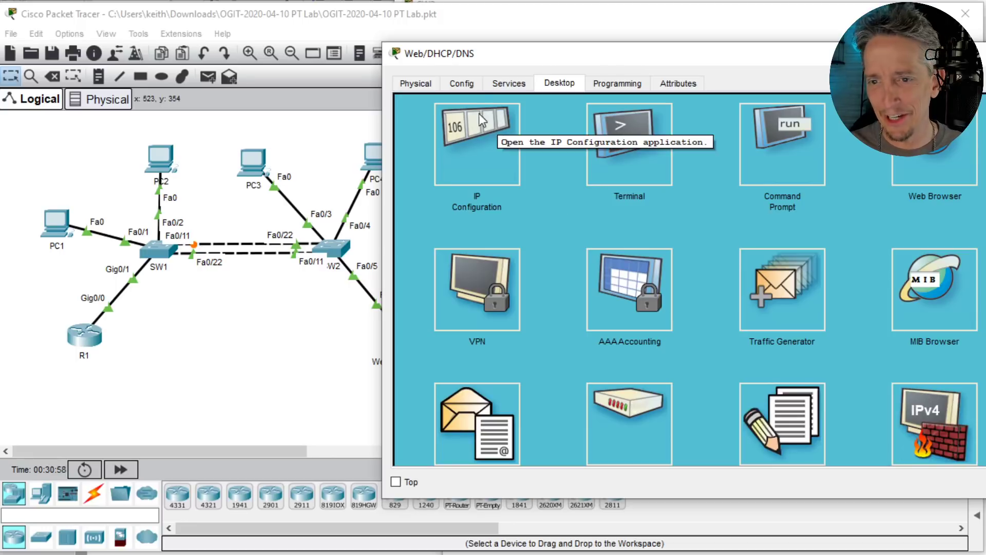
{"action": "left_click", "coordinate": [502, 84]}
{"action": "left_click", "coordinate": [458, 128]}
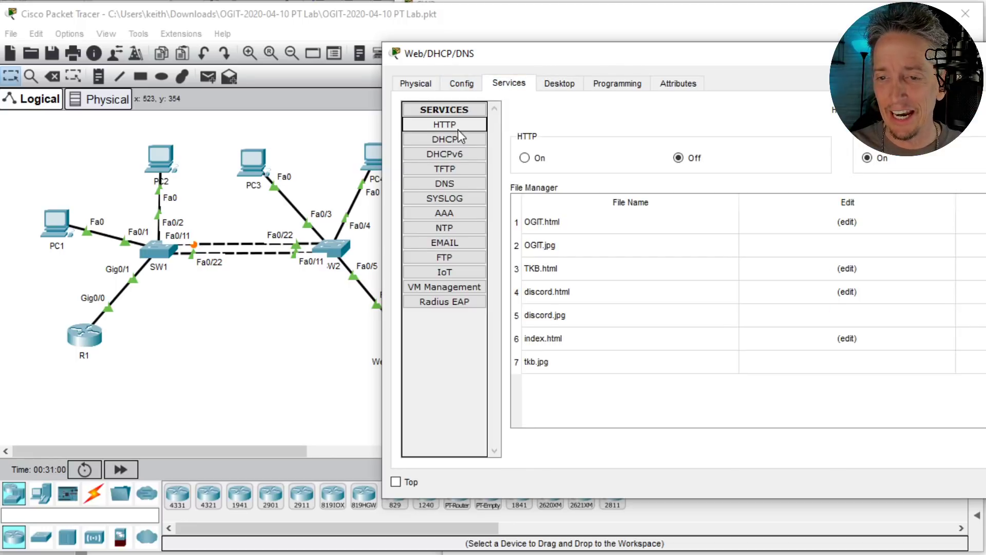
{"action": "left_click", "coordinate": [449, 138]}
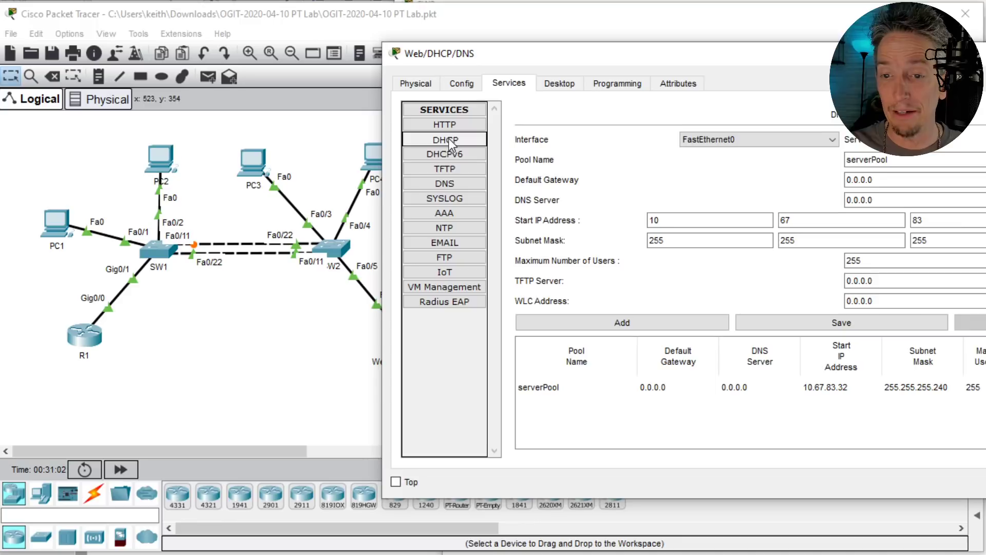
- Turn on the DHCP service on FastEthernet0 and enter VLAN50 as the pool name
{"action": "left_click_drag", "start_coordinate": [619, 51], "coordinate": [495, 101]}
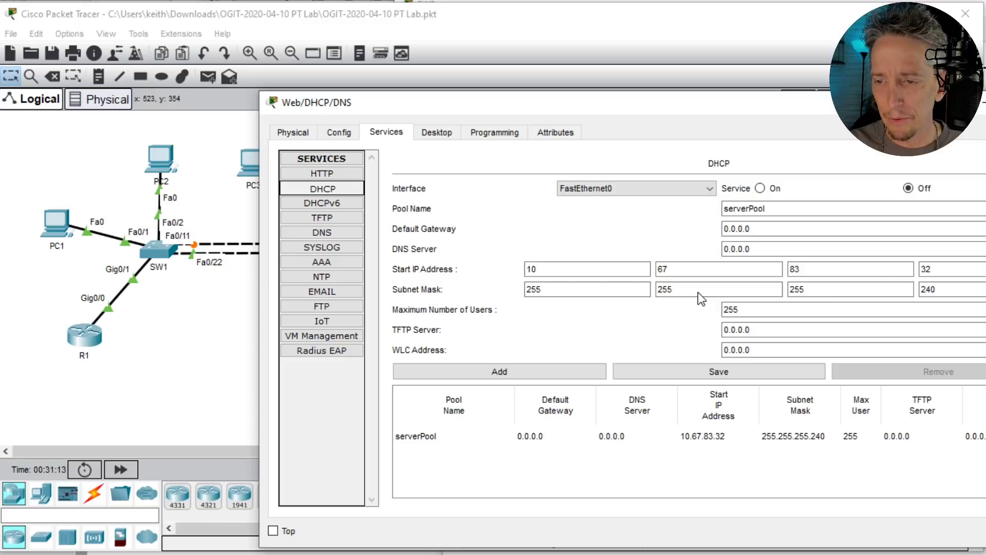
{"action": "left_click", "coordinate": [754, 213]}
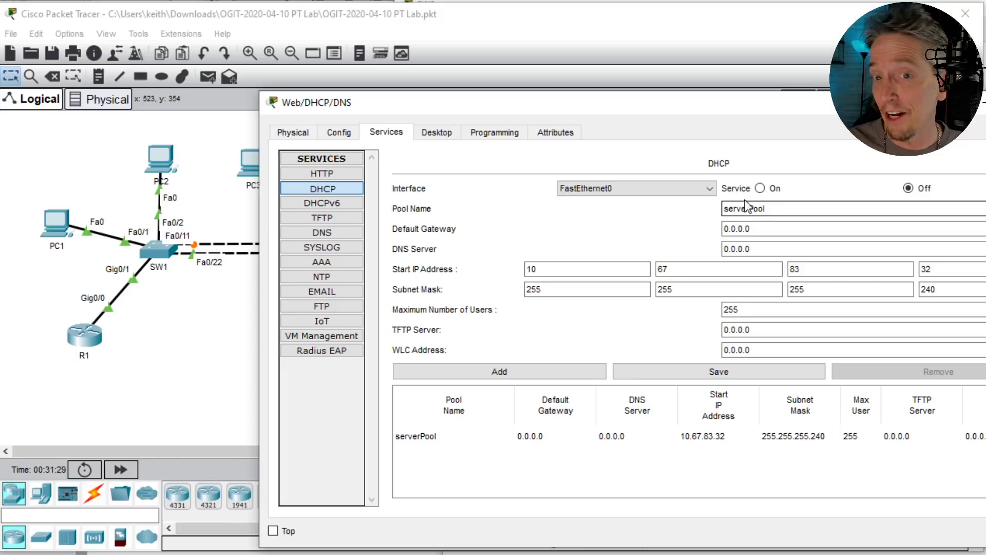
{"action": "left_click", "coordinate": [762, 188]}
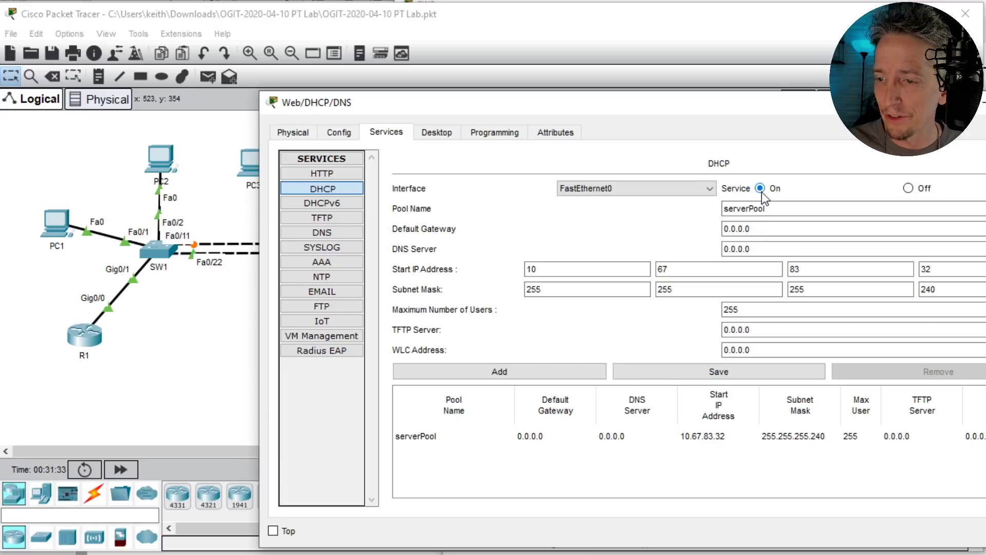
{"action": "double_click", "coordinate": [757, 212]}
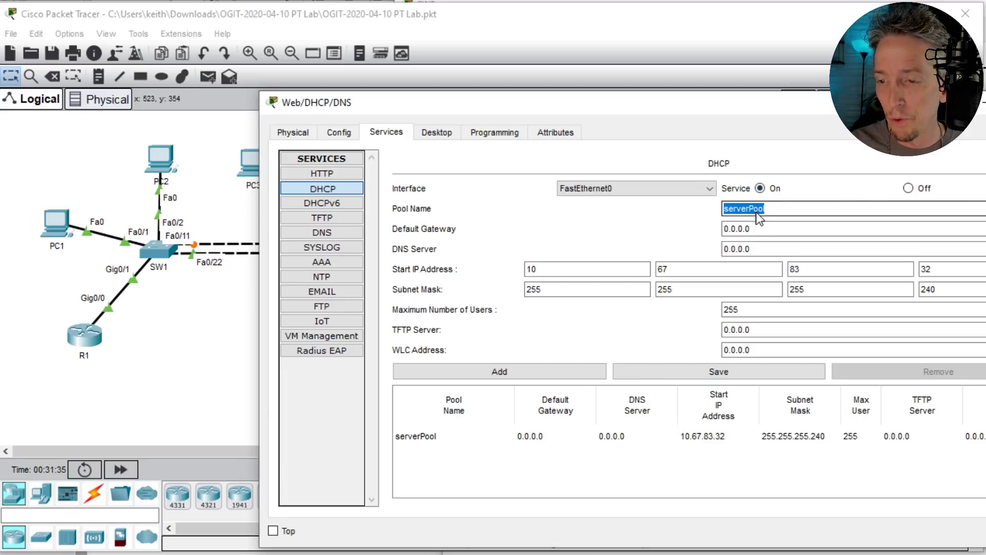
{"action": "type", "text": "VLAN50"}
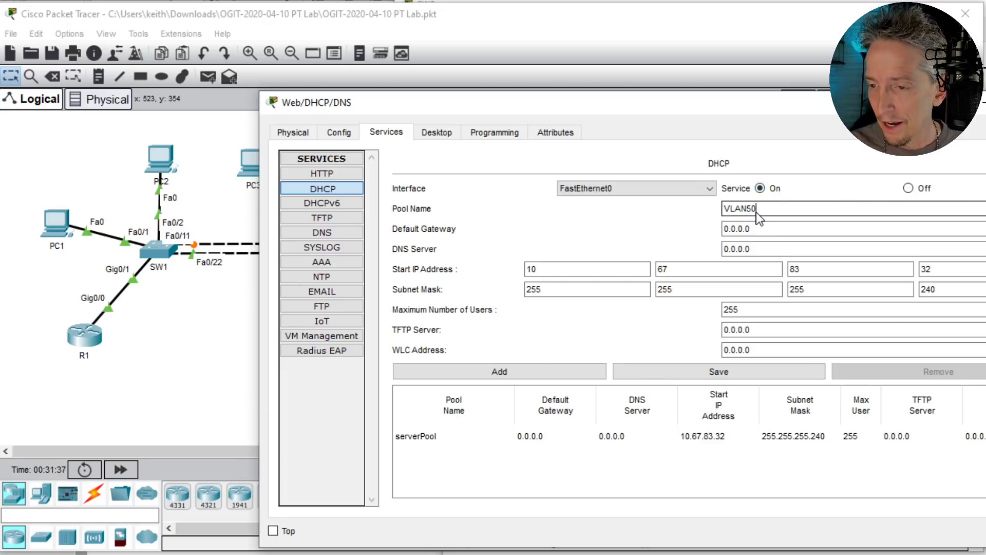
- Set the VLAN50 pool's default gateway to 10.67.83.1 and its DNS server to 10.67.83.46
{"action": "key", "text": "Tab"}
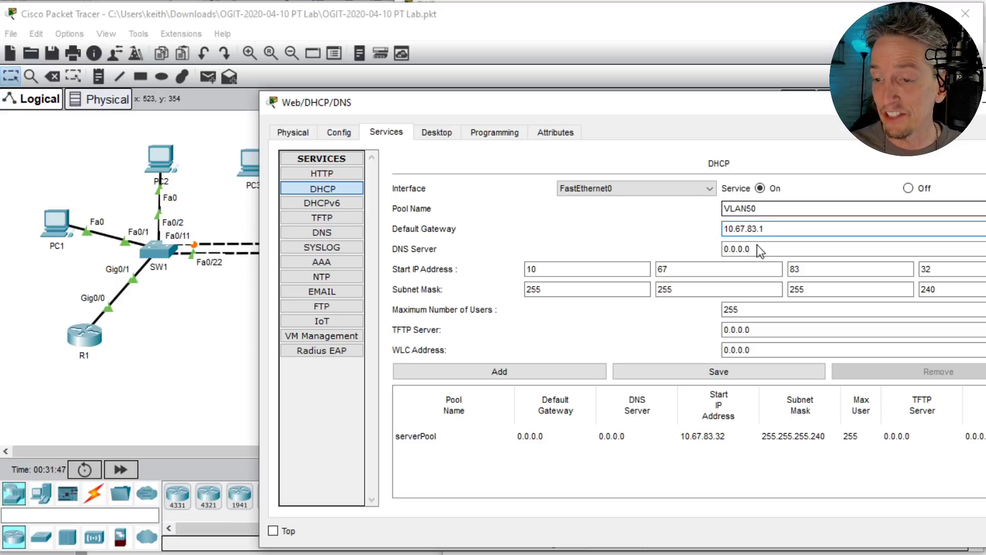
{"action": "key", "text": "Tab"}
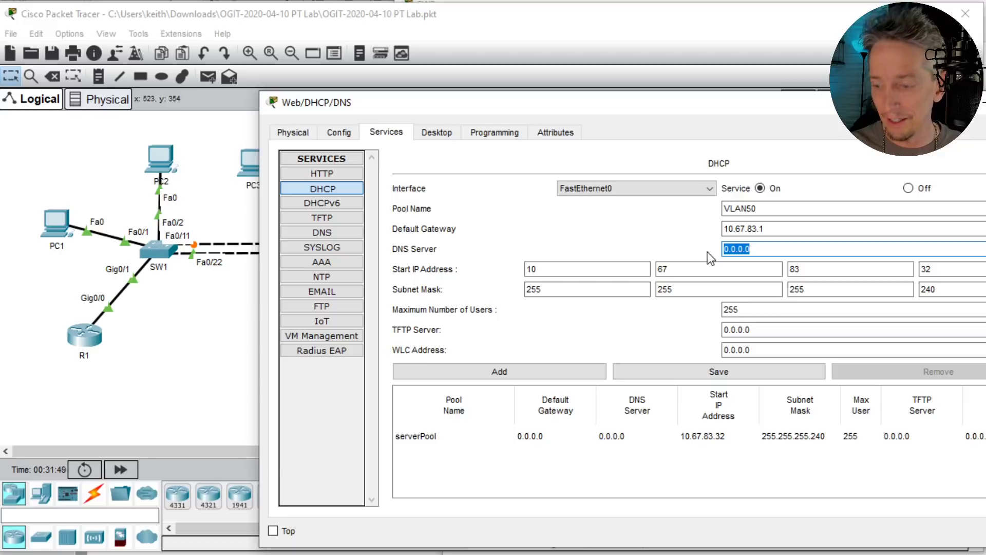
{"action": "type", "text": "10.67."}
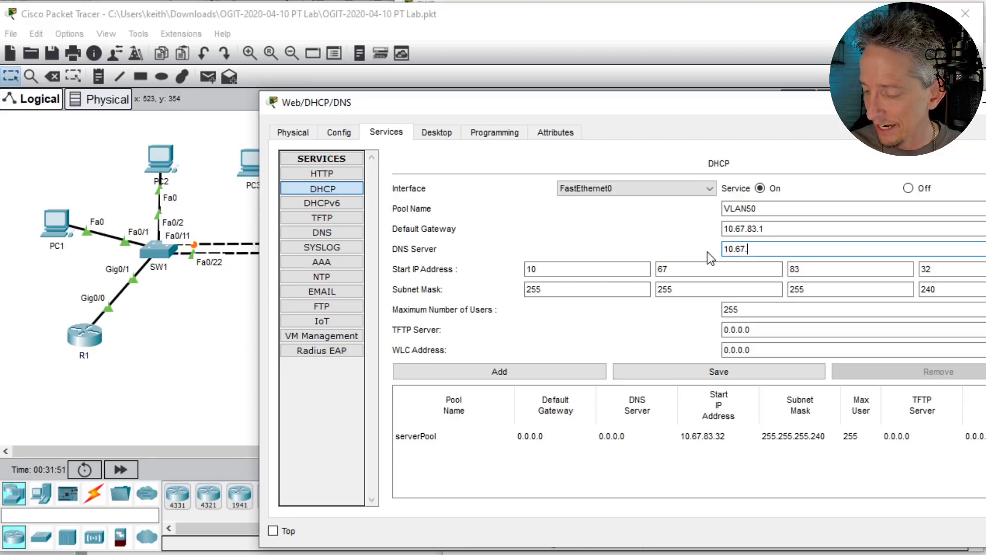
{"action": "type", "text": "83.46"}
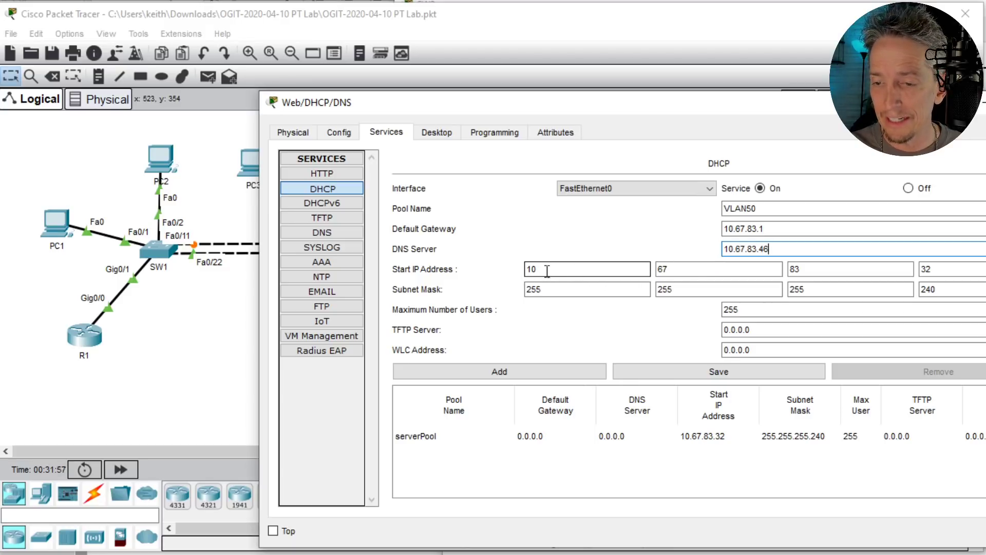
- Set the pool's start IP address to 10.67.83.2 and maximum users to 10, and add the VLAN50 pool
{"action": "left_click_drag", "start_coordinate": [958, 268], "coordinate": [906, 269]}
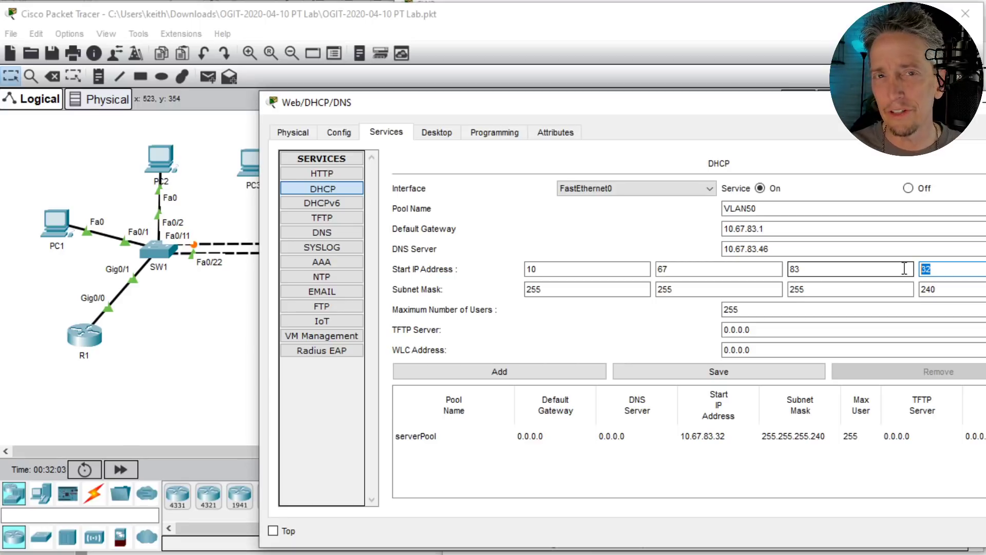
{"action": "type", "text": "2"}
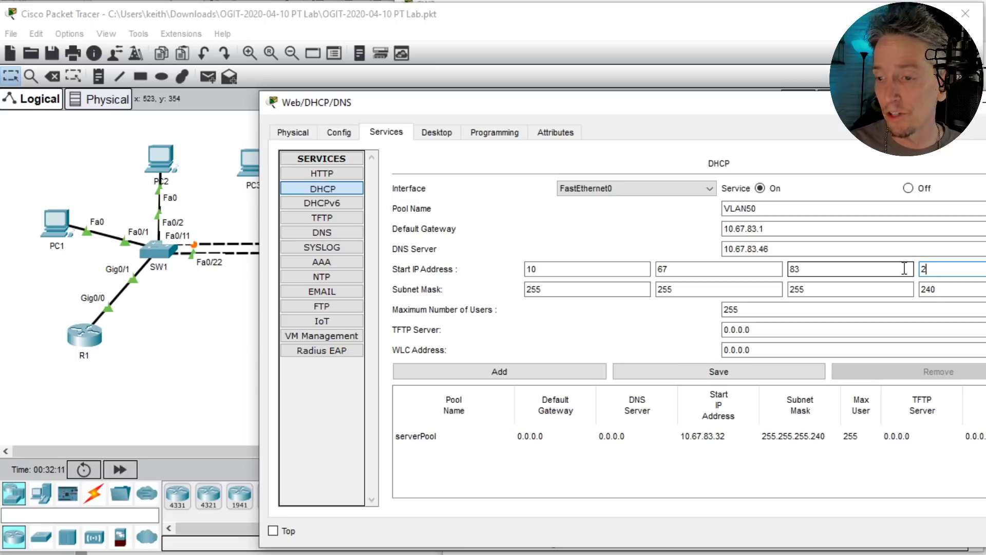
{"action": "left_click_drag", "start_coordinate": [753, 309], "coordinate": [710, 309]}
{"action": "type", "text": "10"}
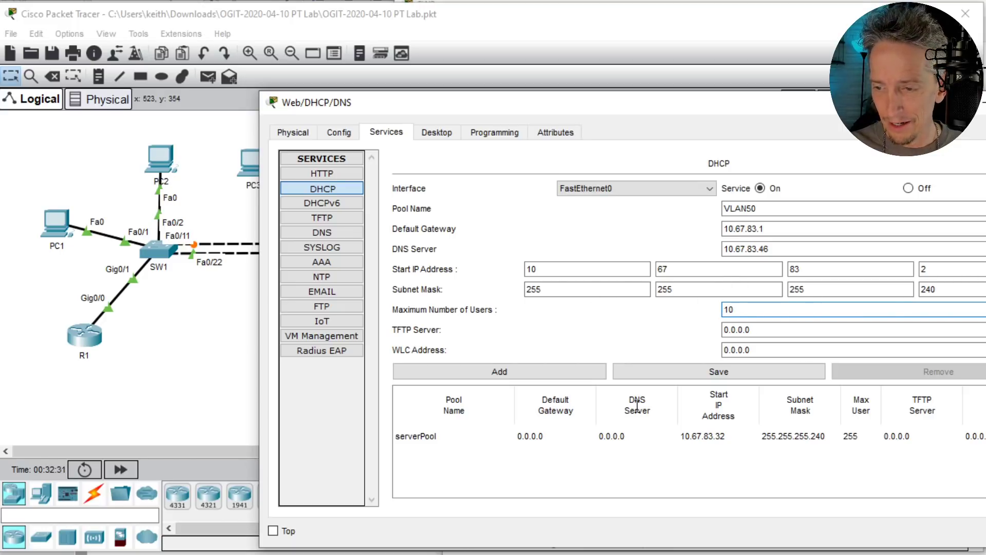
{"action": "left_click", "coordinate": [517, 372]}
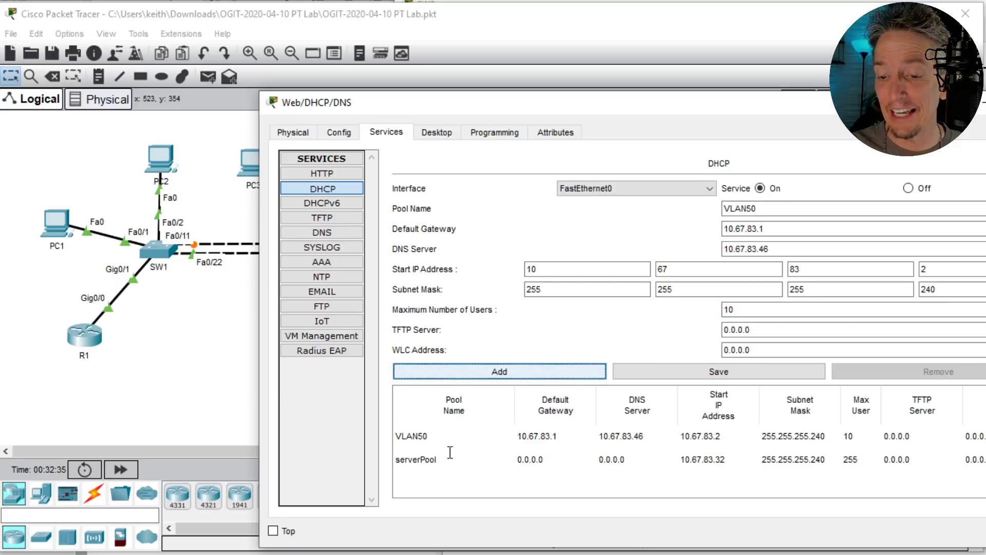
- Start a second DHCP pool entry named VLAN60 with default gateway 10.67.83.17
{"action": "left_click", "coordinate": [762, 207]}
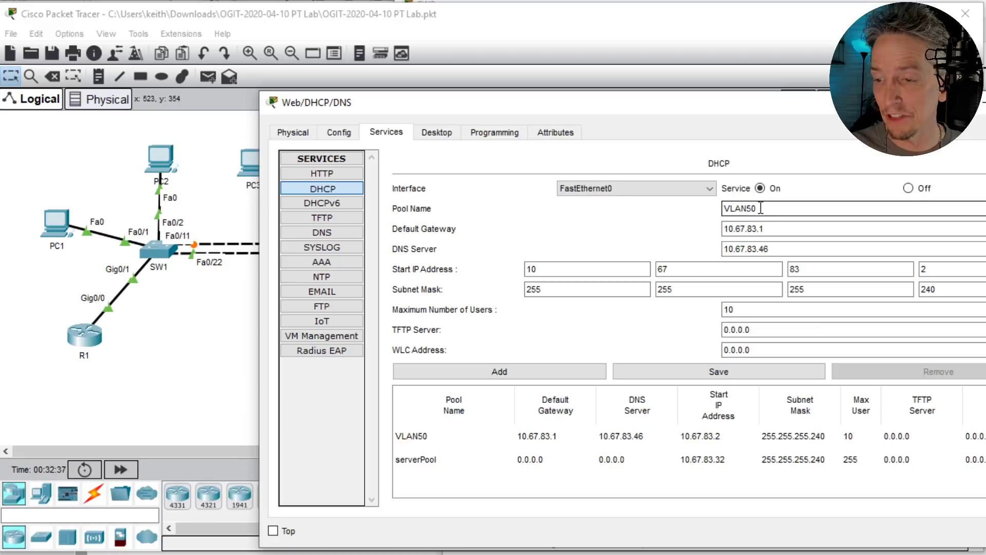
{"action": "key", "text": "BackSpace"}
{"action": "key", "text": "BackSpace"}
{"action": "type", "text": "60"}
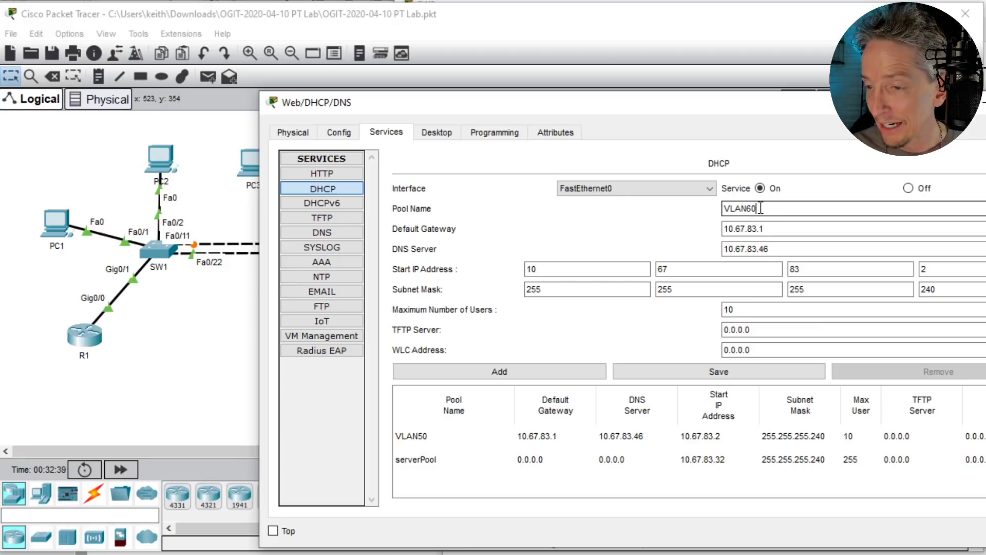
{"action": "left_click", "coordinate": [772, 229]}
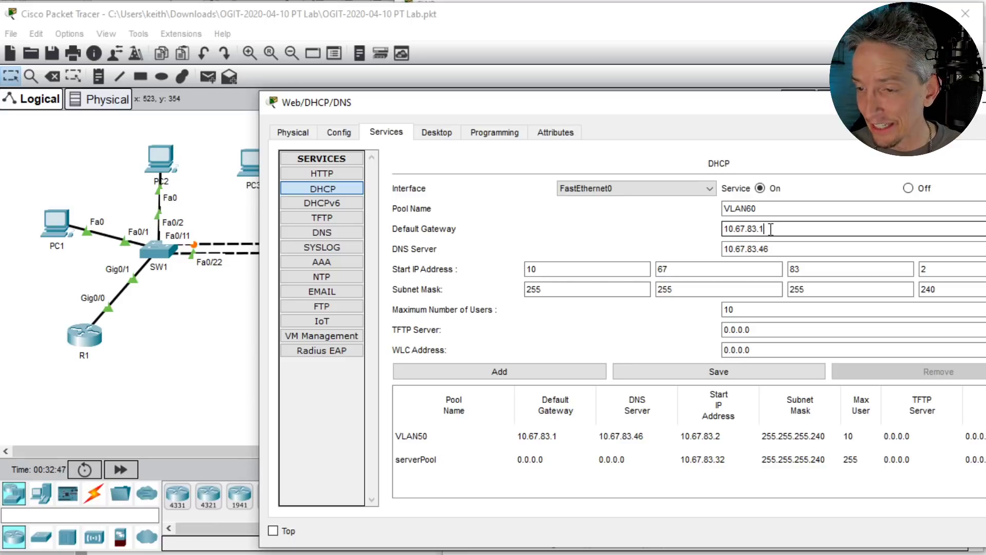
{"action": "type", "text": "7"}
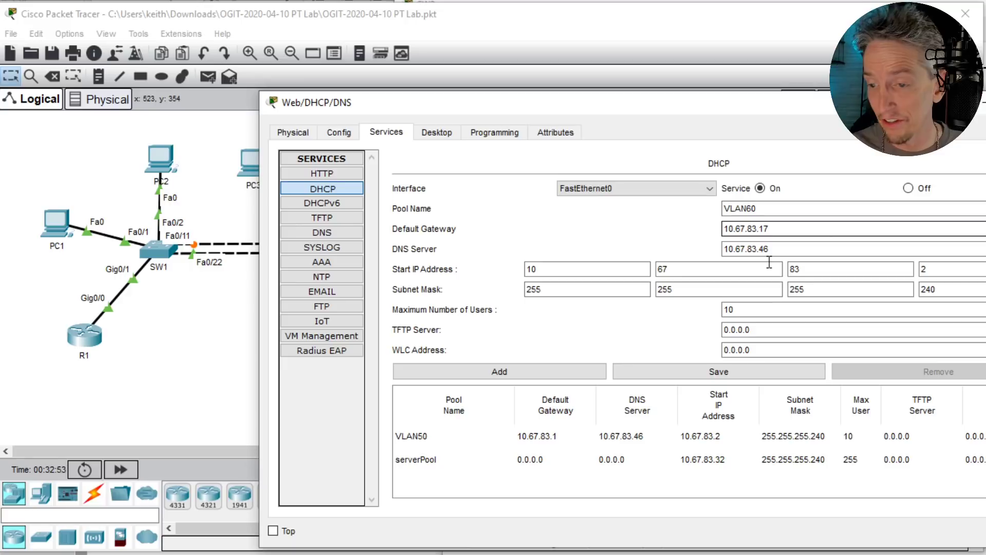
- Set the start IP address to 10.67.83.18 and add the VLAN60 pool
{"action": "double_click", "coordinate": [921, 269]}
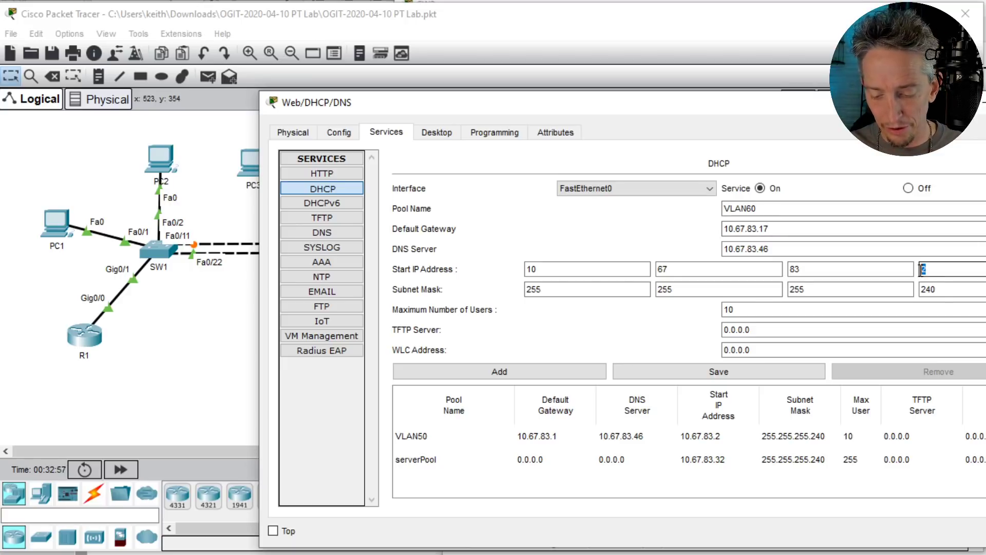
{"action": "type", "text": "18"}
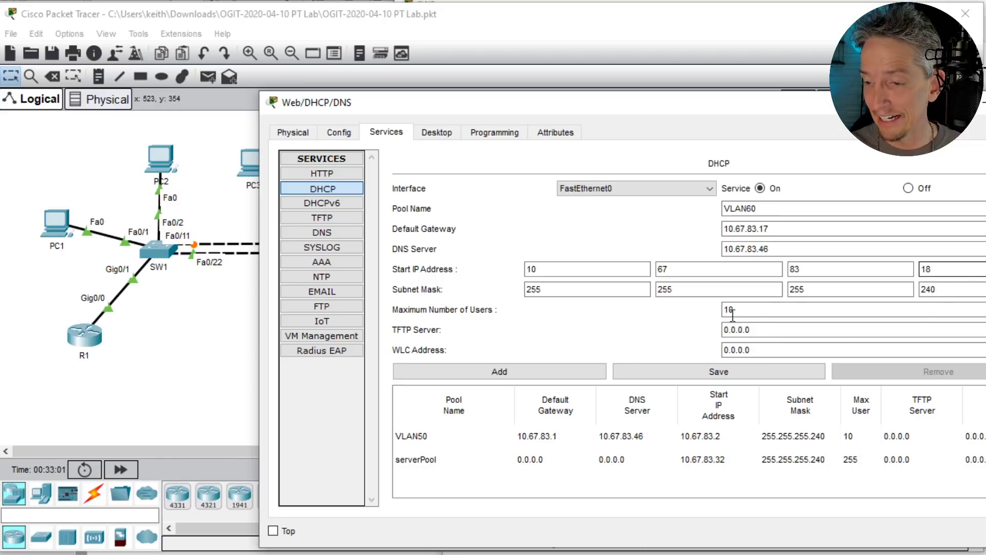
{"action": "left_click", "coordinate": [533, 373]}
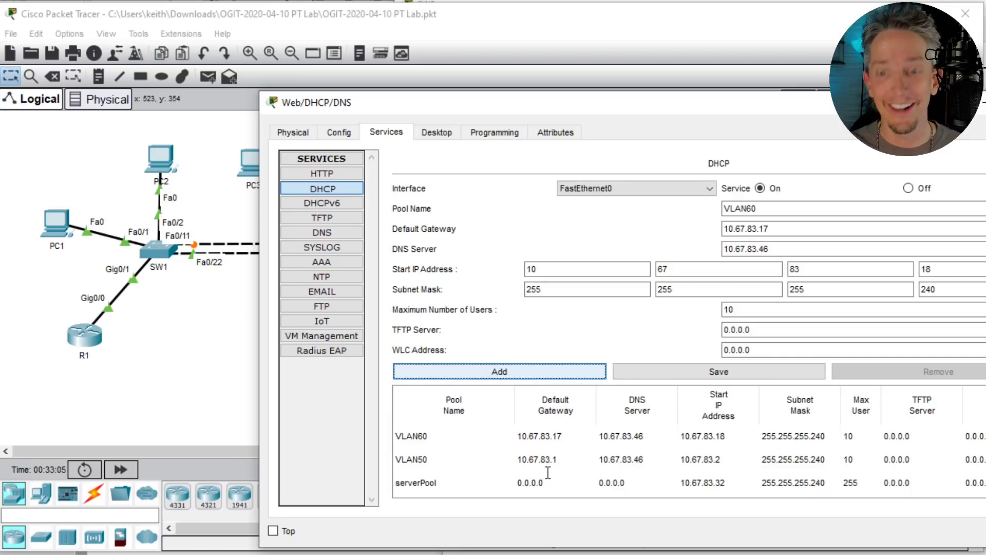
- Review the VLAN50 and VLAN60 pool entries and make sure the DHCP service is switched on
{"action": "left_click", "coordinate": [418, 458]}
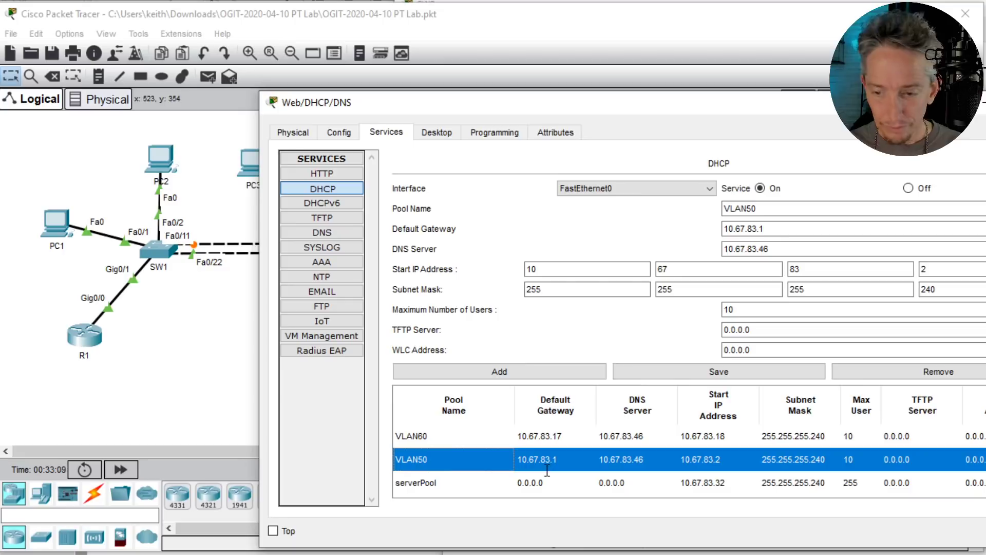
{"action": "left_click", "coordinate": [549, 435]}
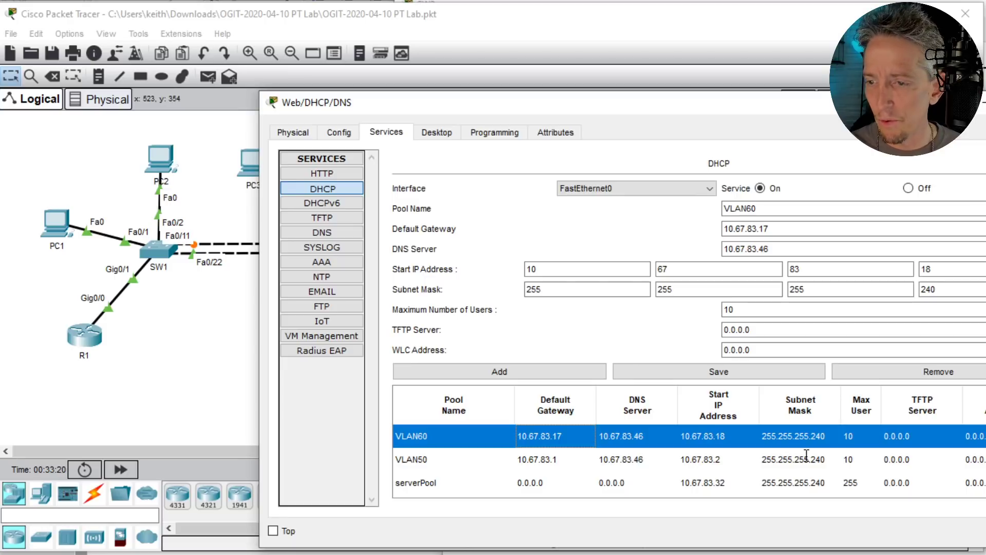
{"action": "left_click", "coordinate": [760, 188]}
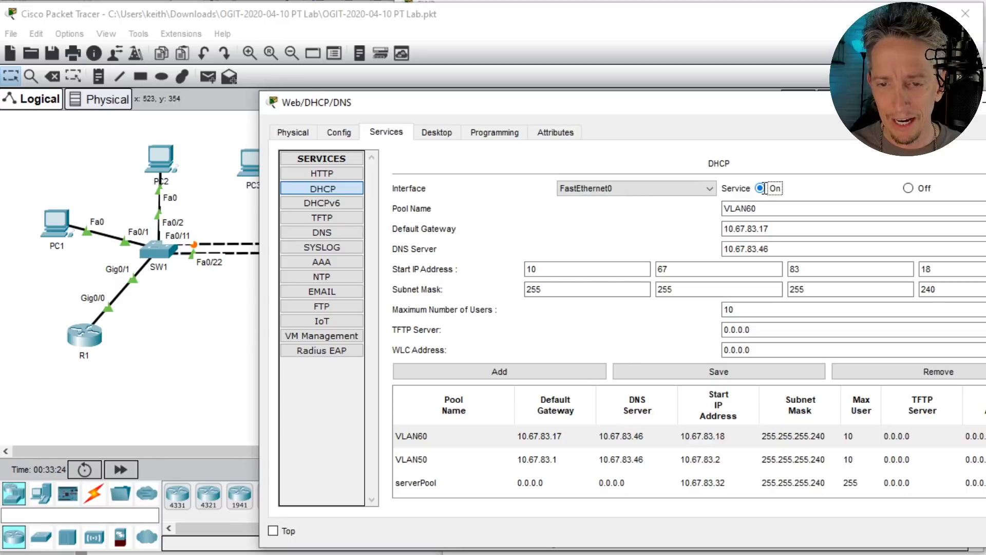
- Turn on the server's HTTP service and inspect the existing A record in its DNS service
{"action": "left_click", "coordinate": [321, 175]}
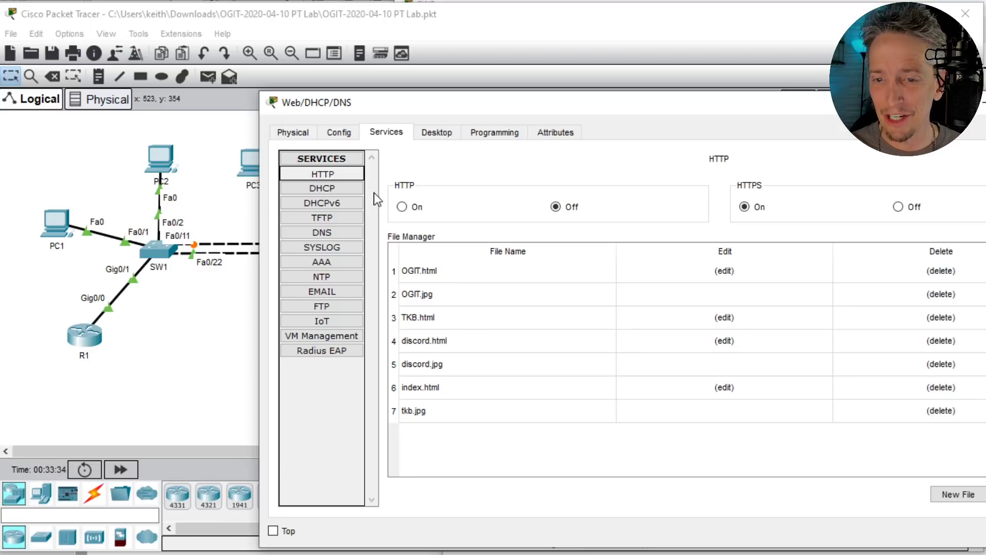
{"action": "left_click", "coordinate": [412, 208]}
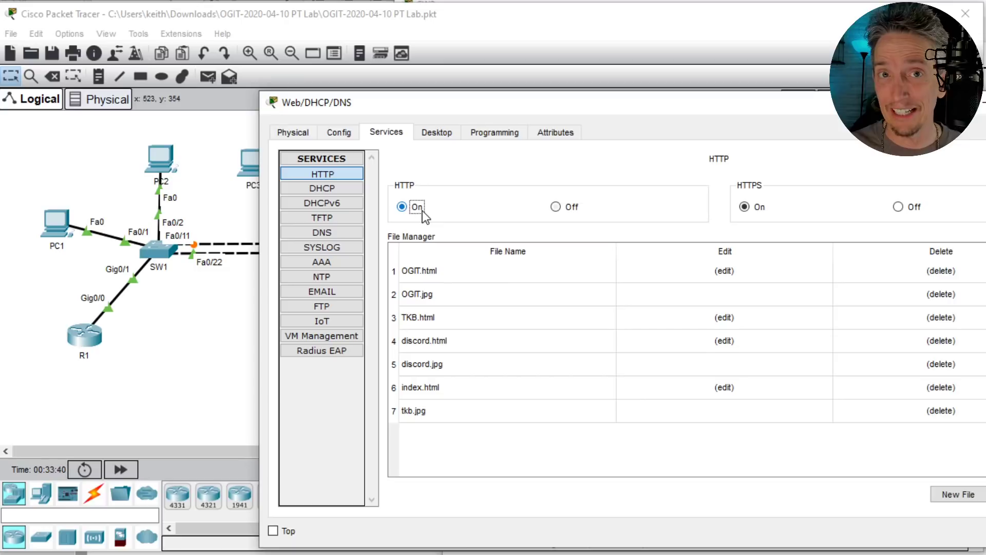
{"action": "left_click", "coordinate": [324, 234]}
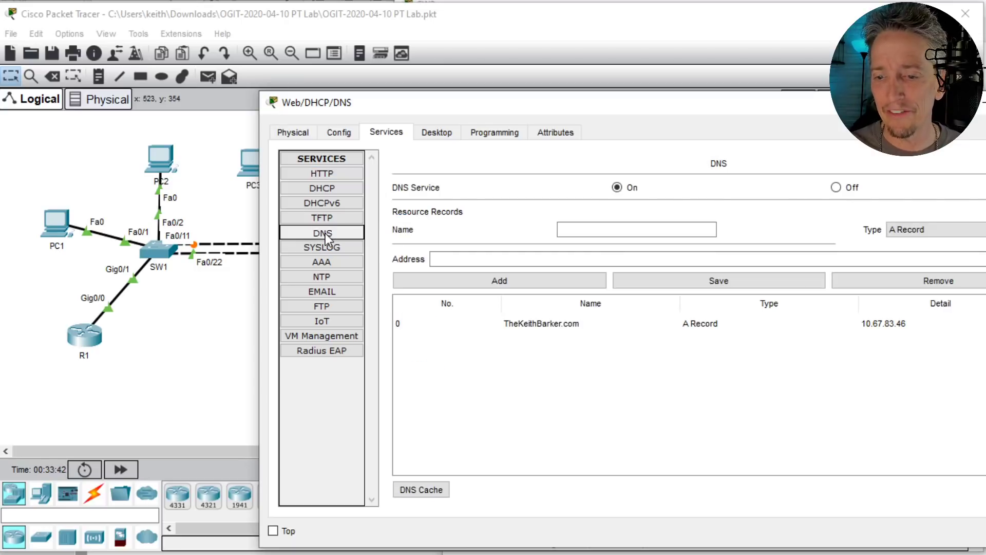
{"action": "left_click", "coordinate": [557, 326]}
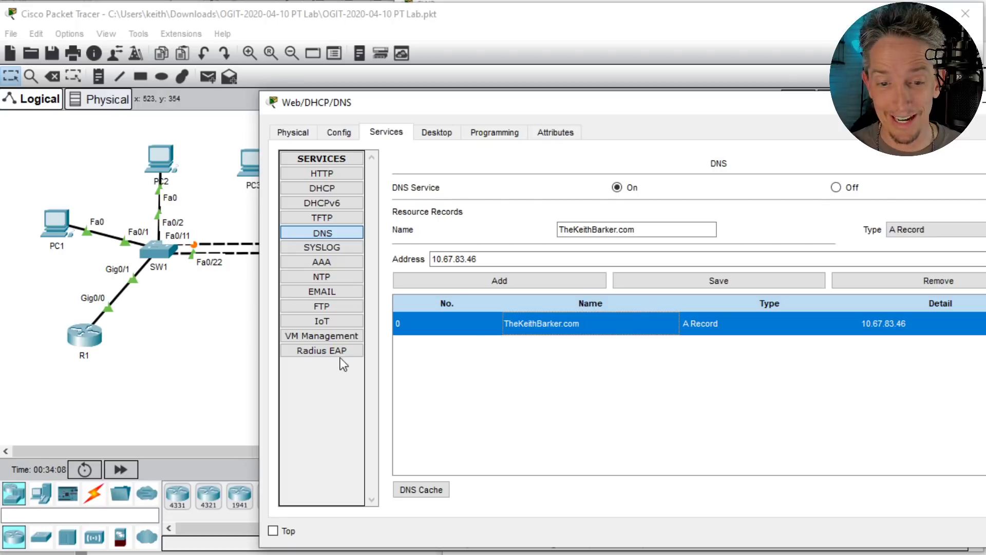
- Switch PC1's FastEthernet0 IP configuration to static and back to DHCP to request a new address
{"action": "left_click", "coordinate": [214, 335]}
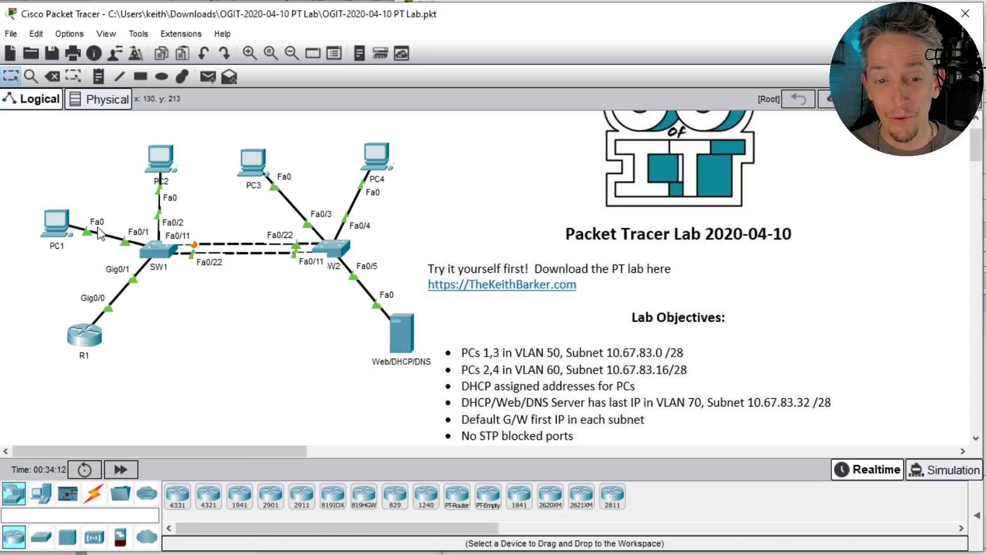
{"action": "left_click", "coordinate": [63, 228]}
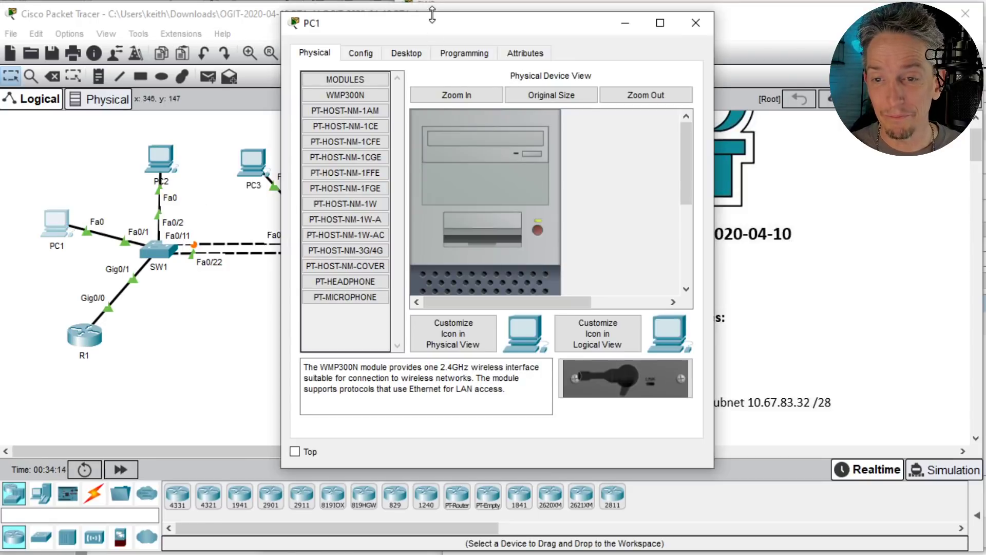
{"action": "left_click_drag", "start_coordinate": [435, 28], "coordinate": [540, 71]}
{"action": "left_click", "coordinate": [473, 99]}
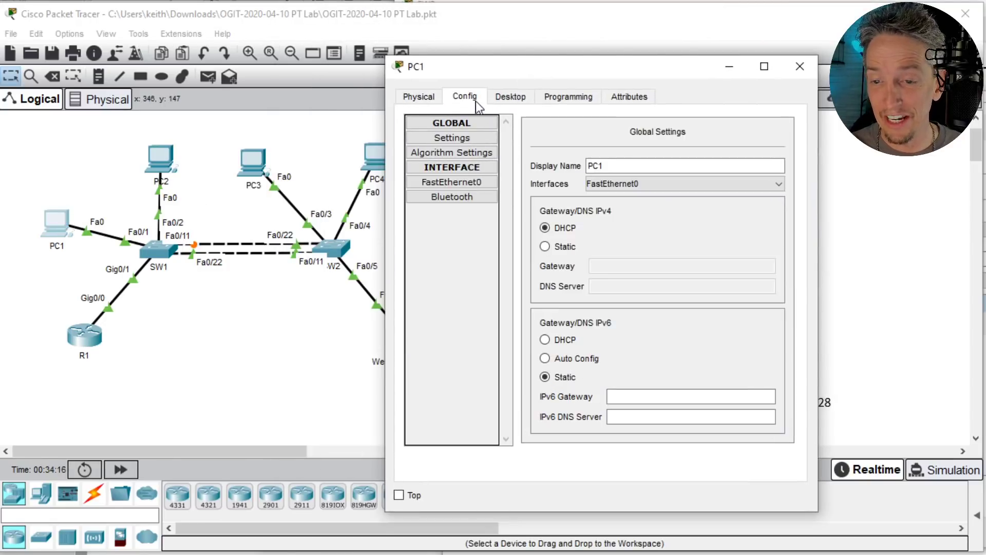
{"action": "left_click", "coordinate": [448, 183]}
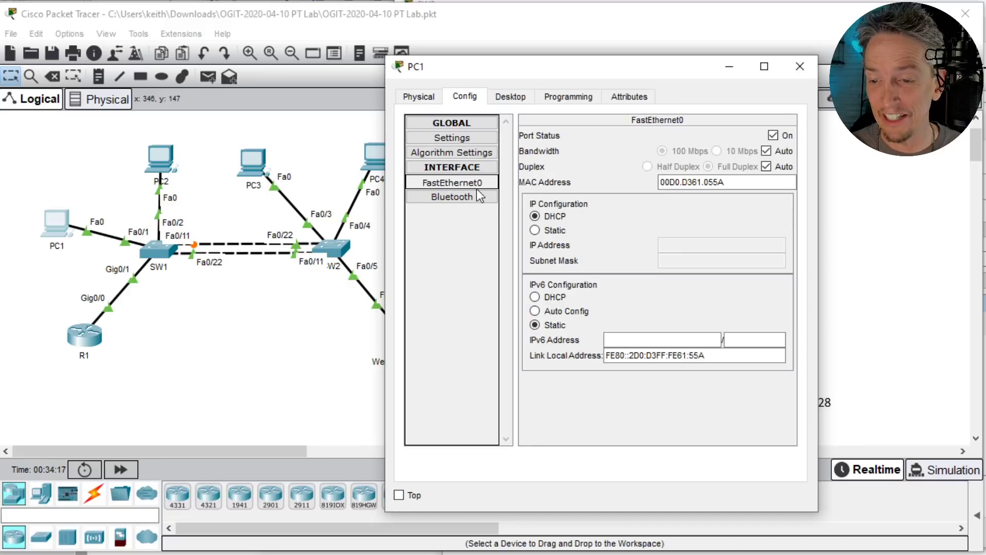
{"action": "left_click", "coordinate": [535, 230]}
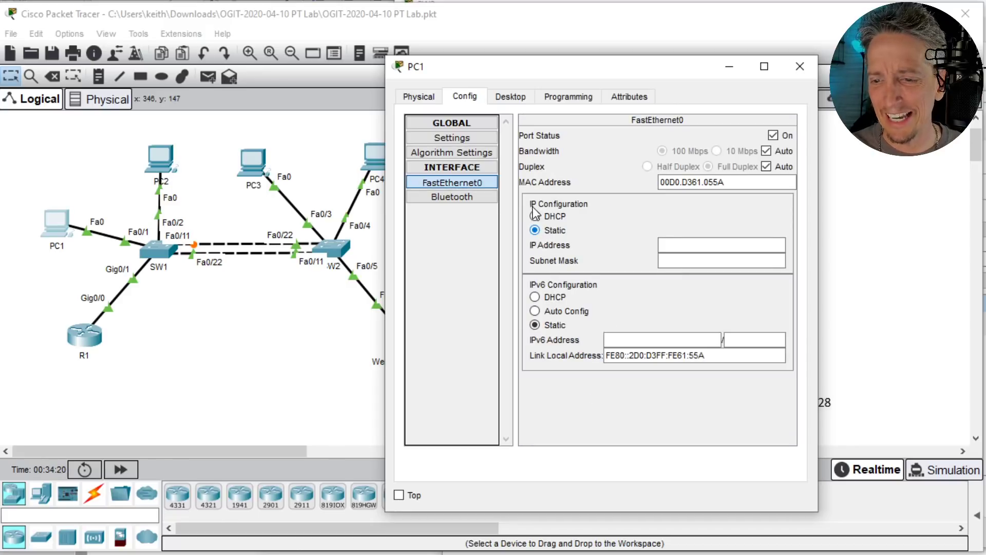
{"action": "left_click", "coordinate": [535, 216]}
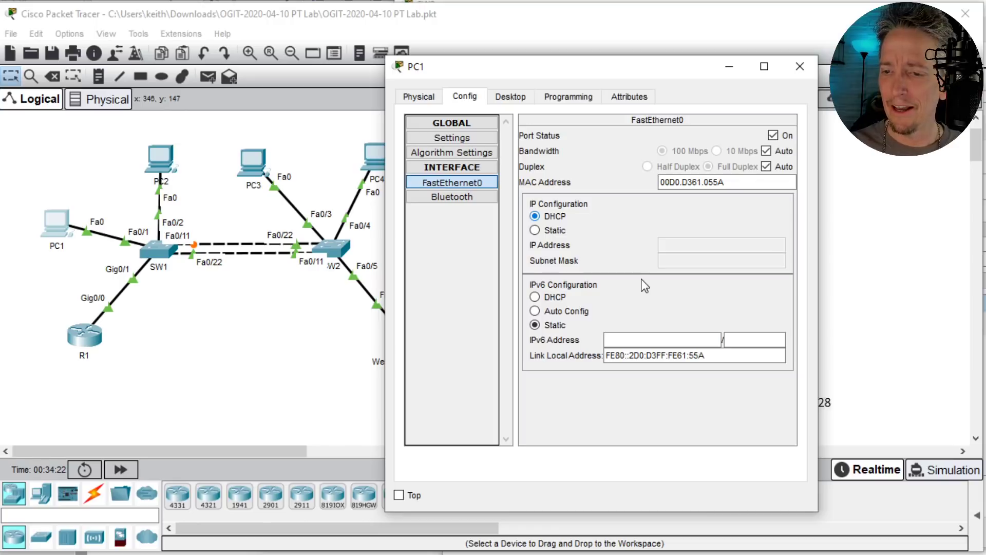
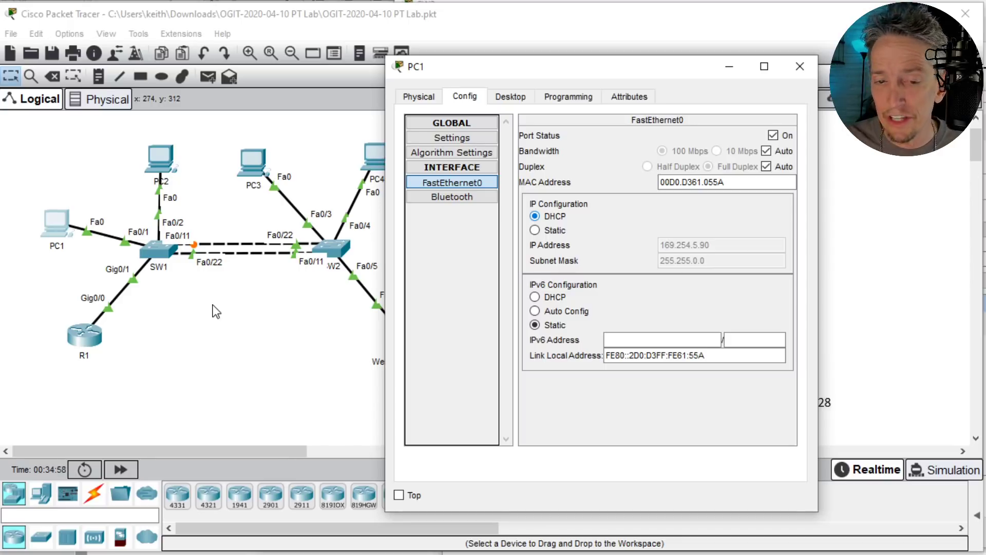
- On R1's command line, enter global configuration mode and select the subinterface range gig 0/0.50, gig 0/0.60
{"action": "left_click", "coordinate": [88, 338]}
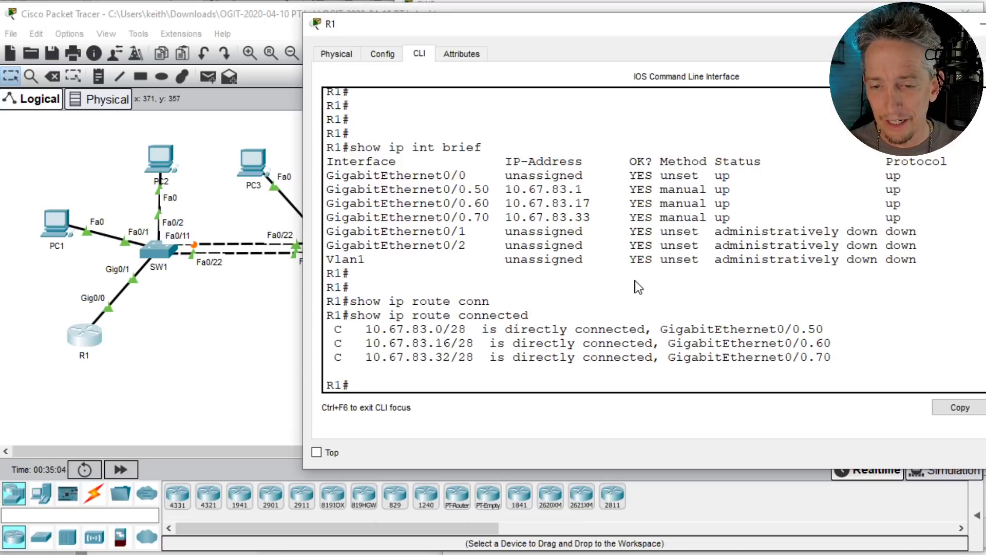
{"action": "key", "text": "Return"}
{"action": "key", "text": "Return"}
{"action": "type", "text": "c"}
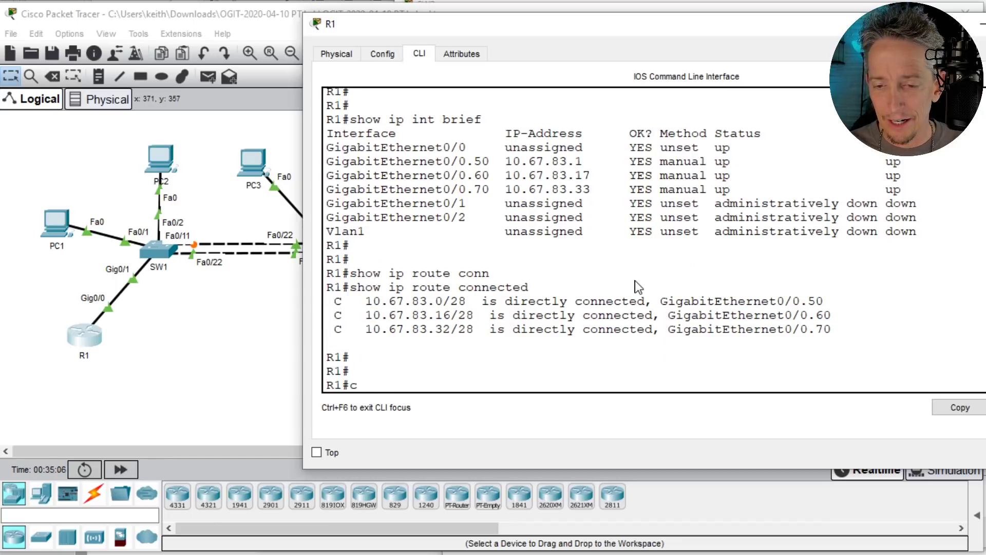
{"action": "type", "text": "onf t"}
{"action": "key", "text": "Return"}
{"action": "type", "text": "int range"}
{"action": "key", "text": "Tab"}
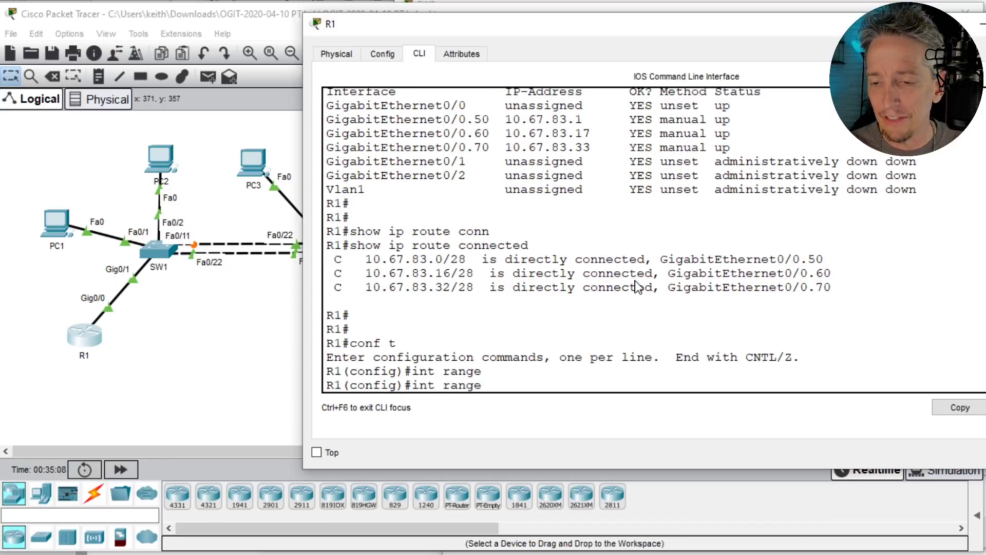
{"action": "type", "text": "gig"}
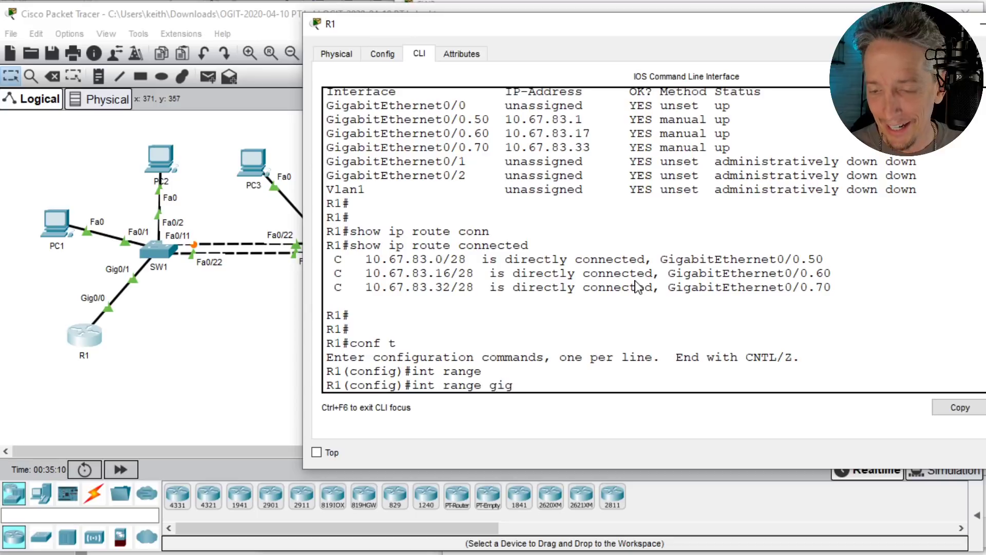
{"action": "type", "text": " 0/0"}
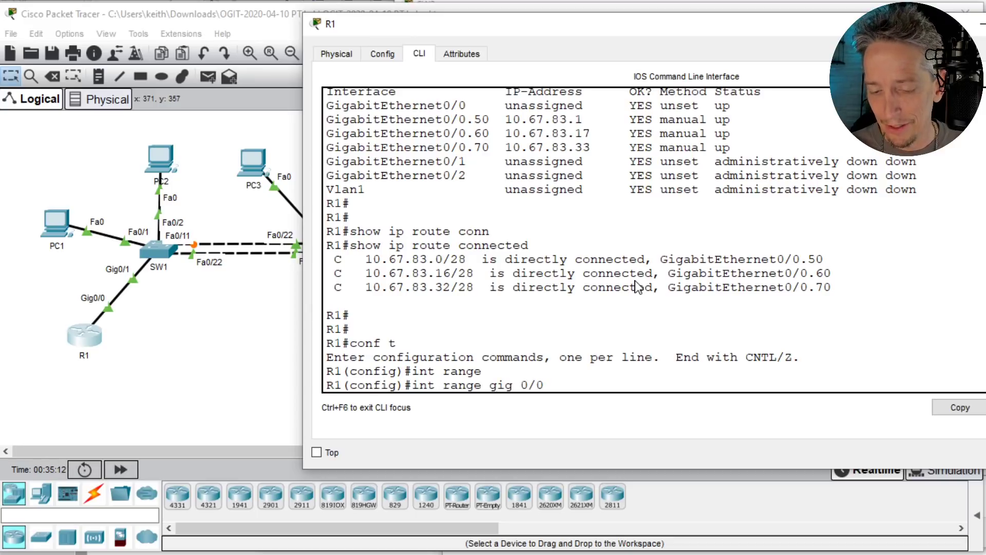
{"action": "type", "text": ".50"}
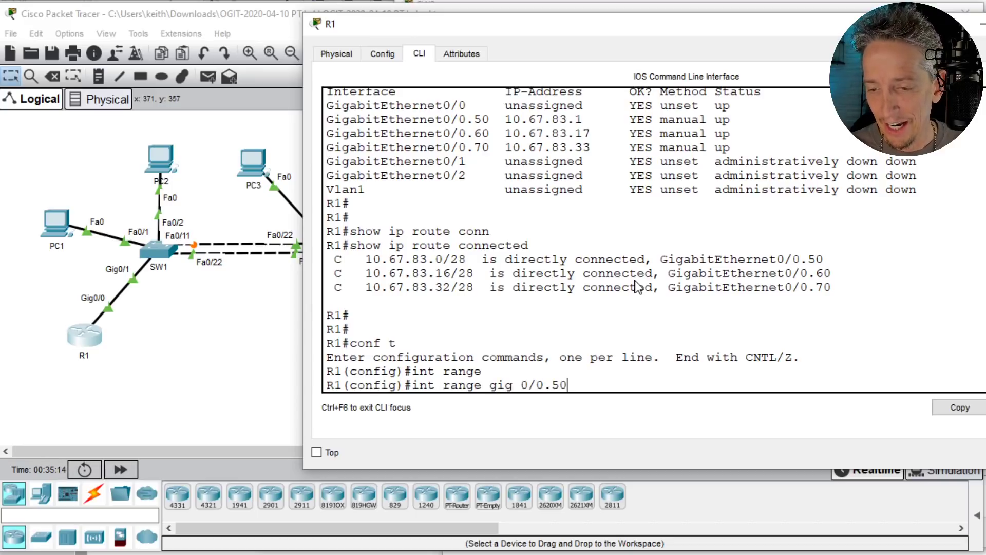
{"action": "type", "text": ", gig "}
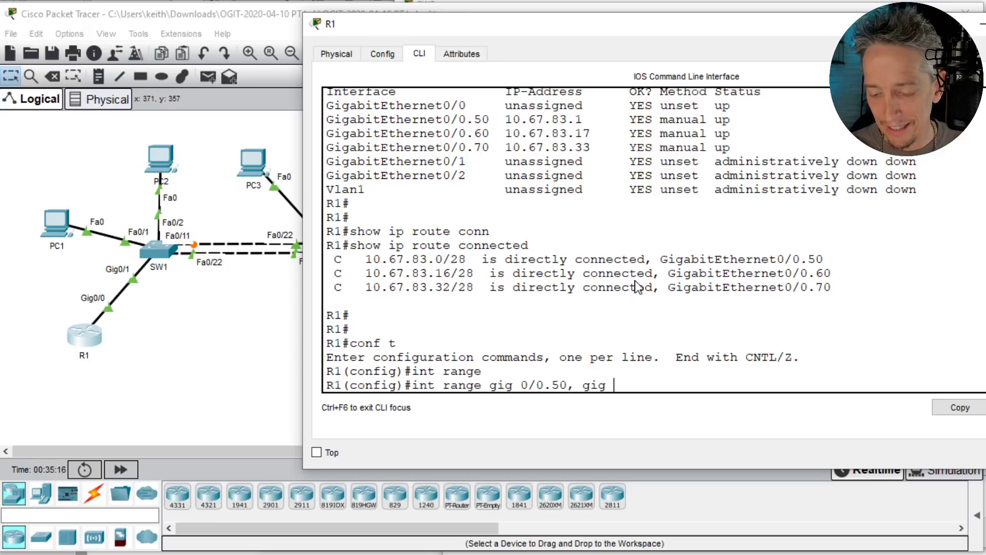
{"action": "type", "text": "0/0."}
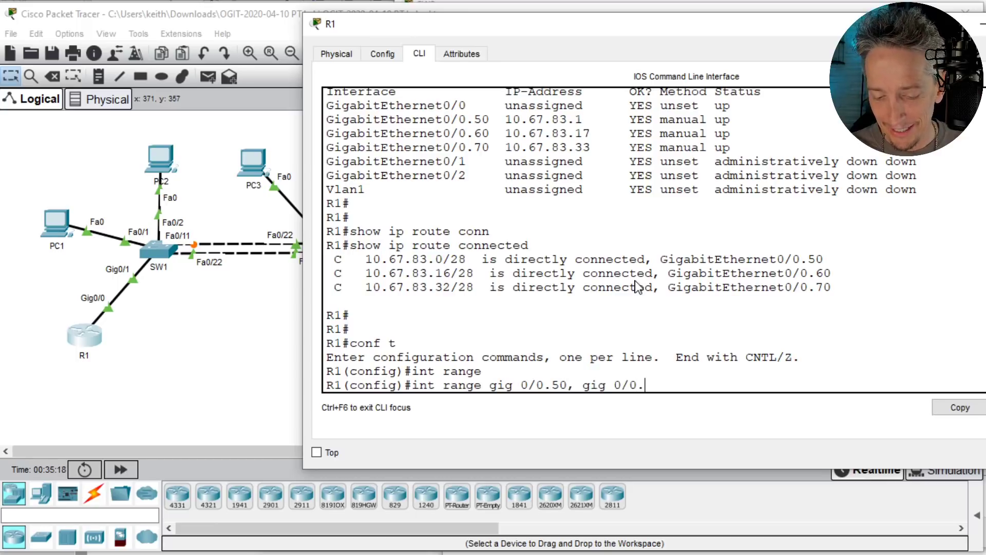
{"action": "type", "text": "60"}
{"action": "key", "text": "Return"}
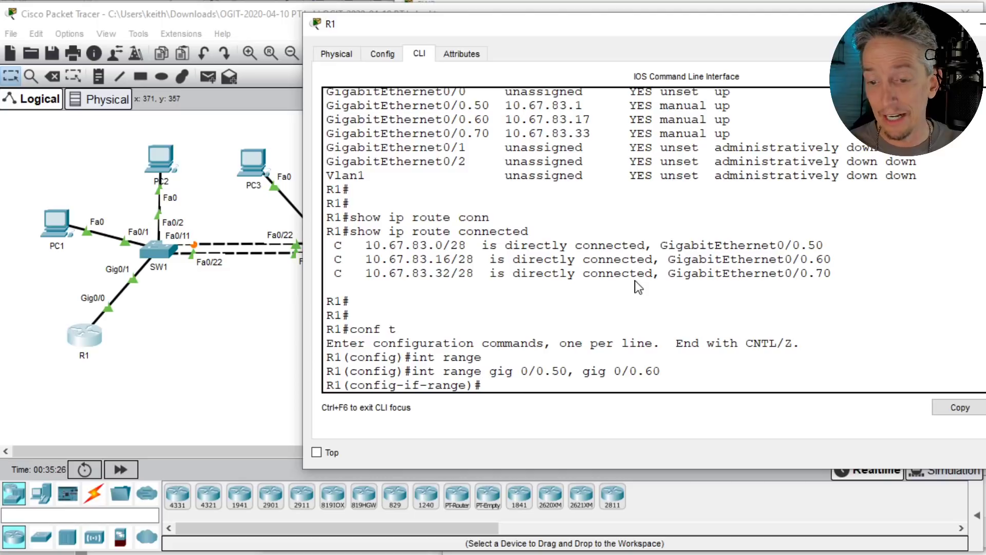
- Set the IP helper address to 10.67.83.46 on the selected subinterfaces and exit configuration mode with end
{"action": "type", "text": "ip hel"}
{"action": "key", "text": "Tab"}
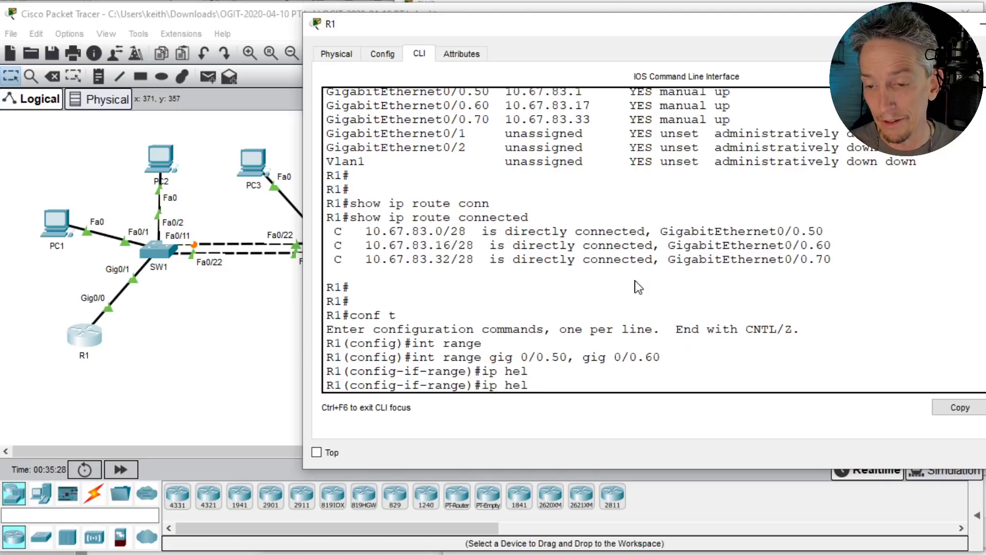
{"action": "type", "text": "p"}
{"action": "key", "text": "Tab"}
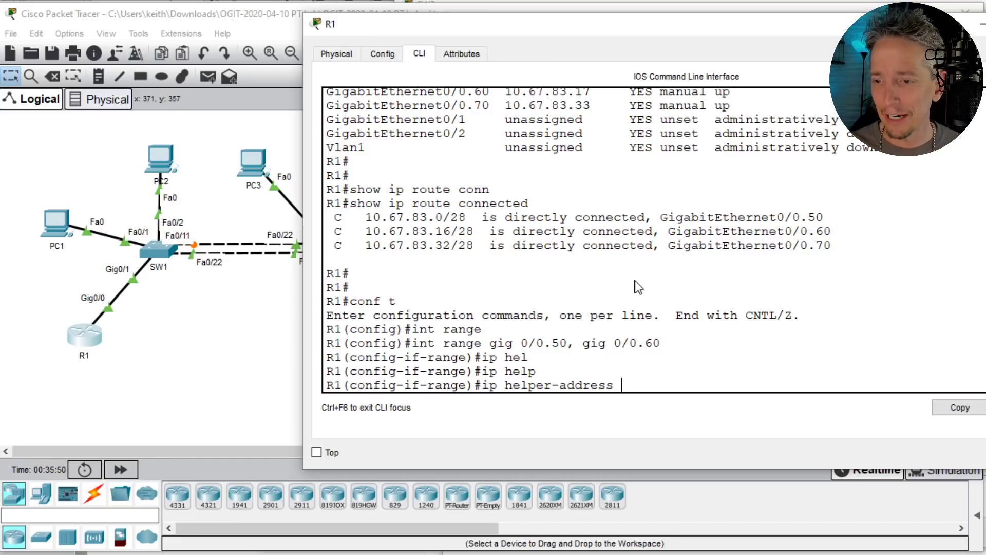
{"action": "type", "text": "10.67."}
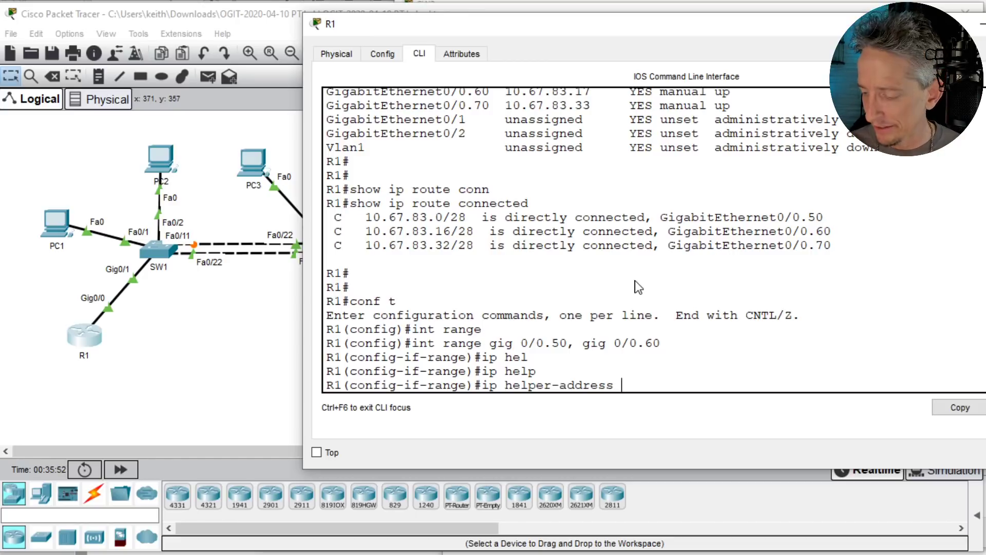
{"action": "type", "text": "83.46"}
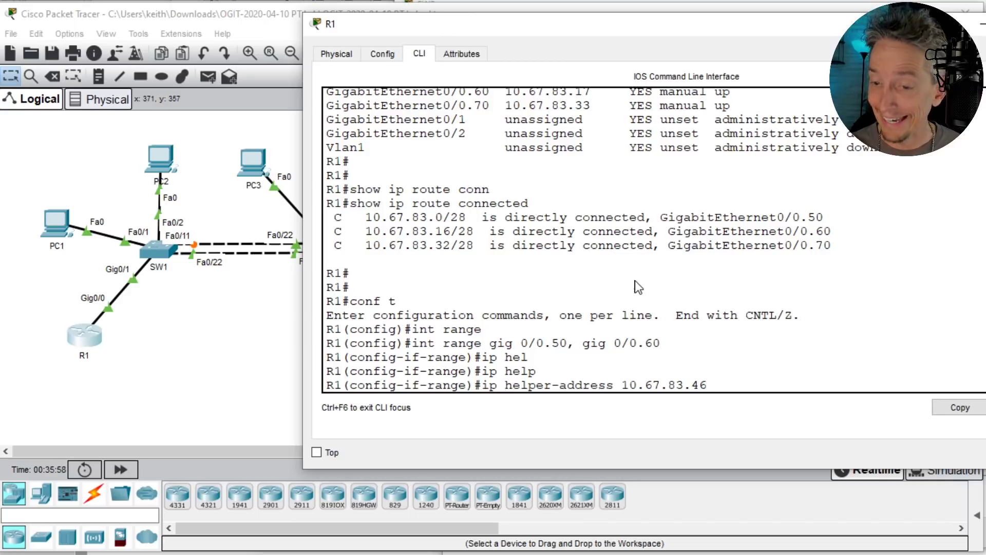
{"action": "key", "text": "Return"}
{"action": "type", "text": "end"}
{"action": "key", "text": "Return"}
{"action": "key", "text": "Return"}
{"action": "key", "text": "Return"}
{"action": "key", "text": "Return"}
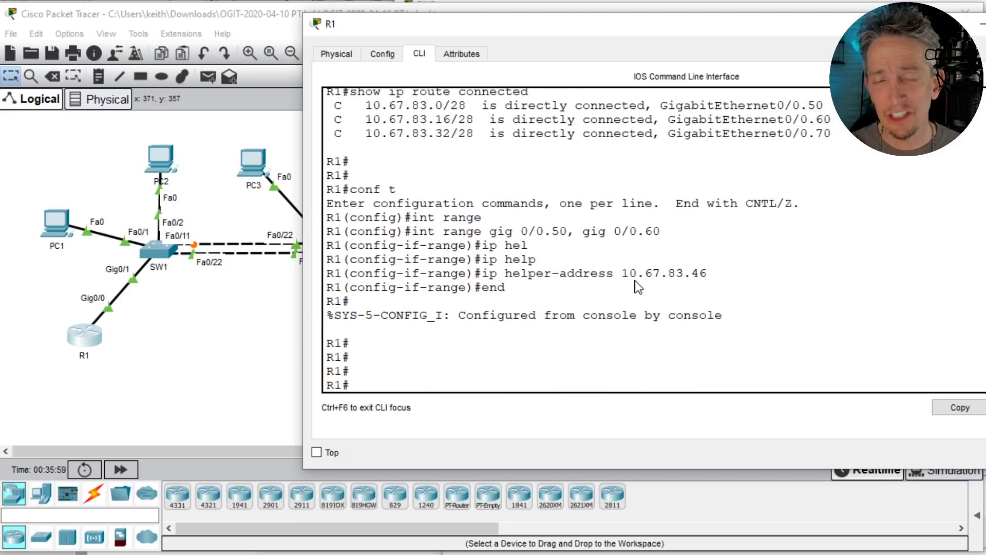
- Run show ip int gig 0/0.50 on R1 and check the helper address line, then return to the topology
{"action": "type", "text": "show ip int"}
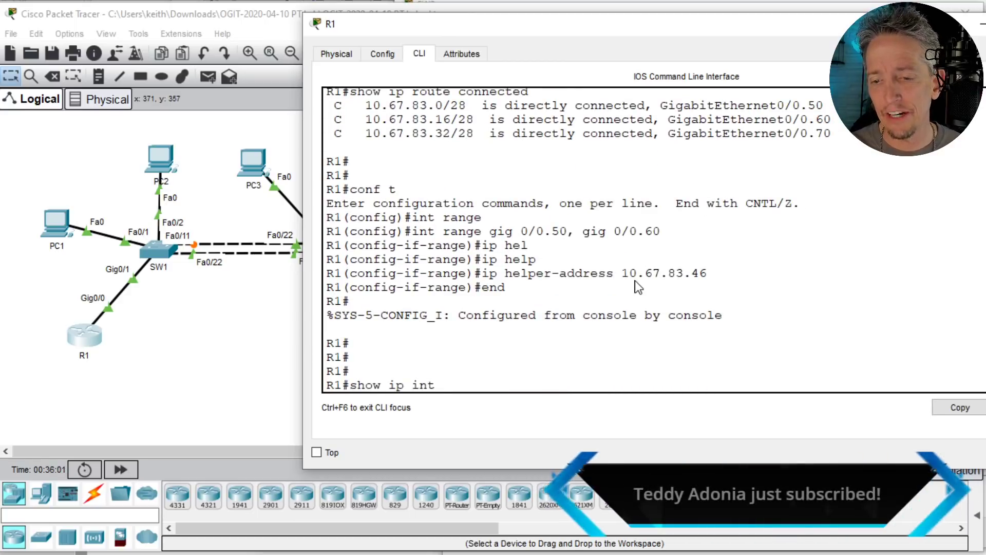
{"action": "type", "text": " gig 0/0.50"}
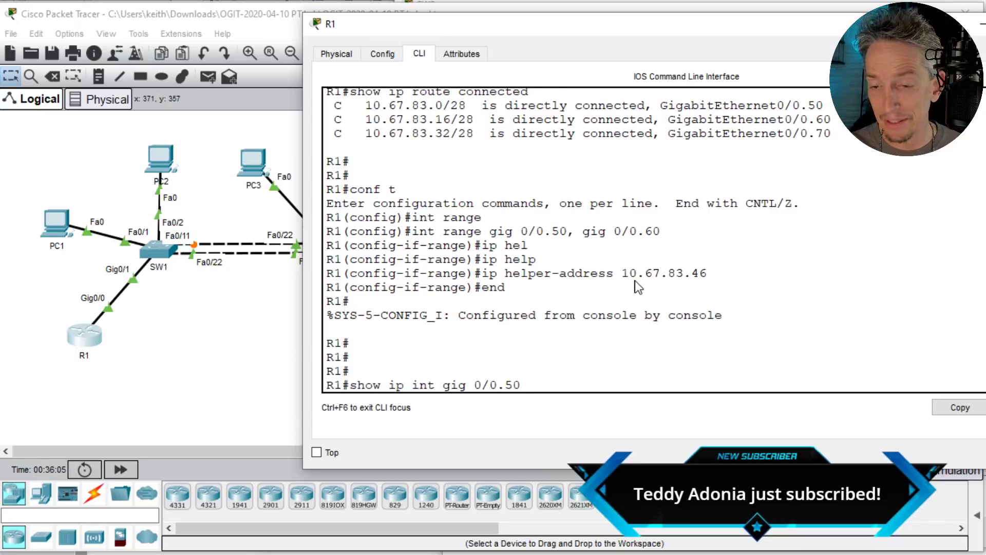
{"action": "key", "text": "Return"}
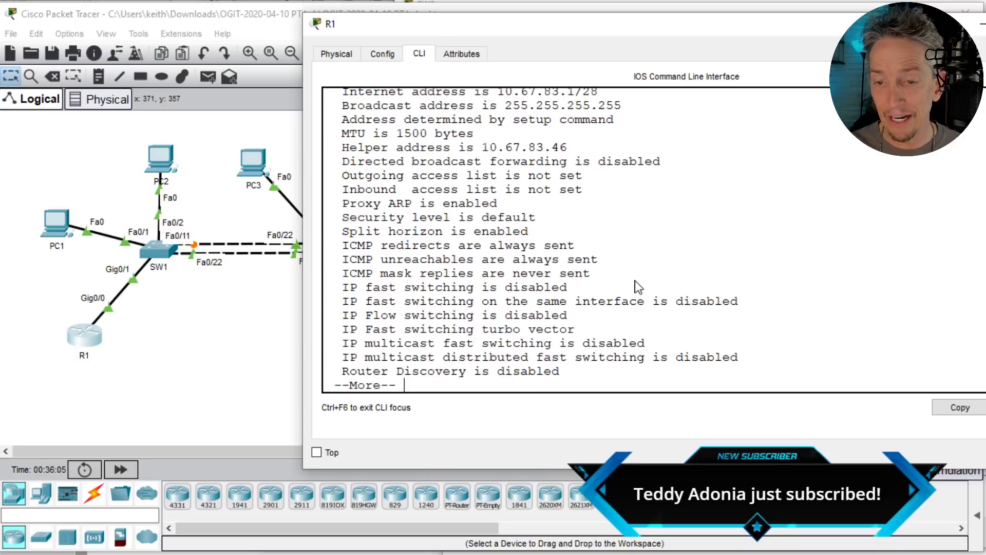
{"action": "scroll", "coordinate": [726, 249], "scroll_direction": "up", "scroll_amount": 1}
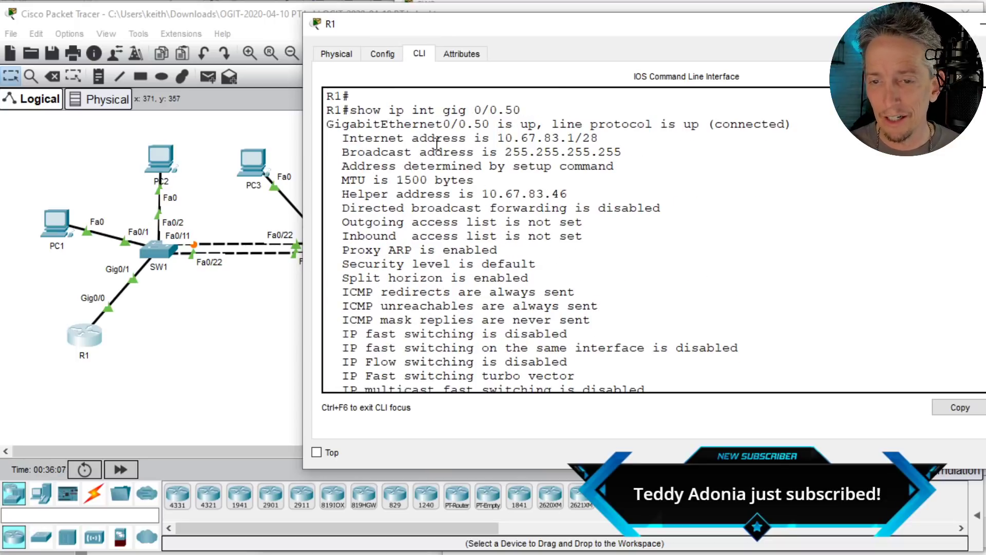
{"action": "triple_click", "coordinate": [421, 195]}
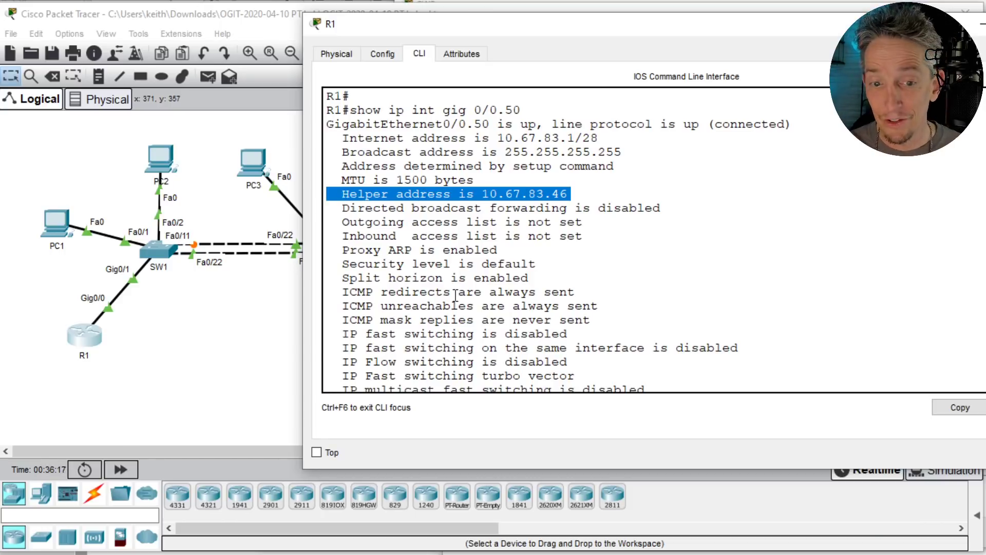
{"action": "left_click", "coordinate": [229, 353]}
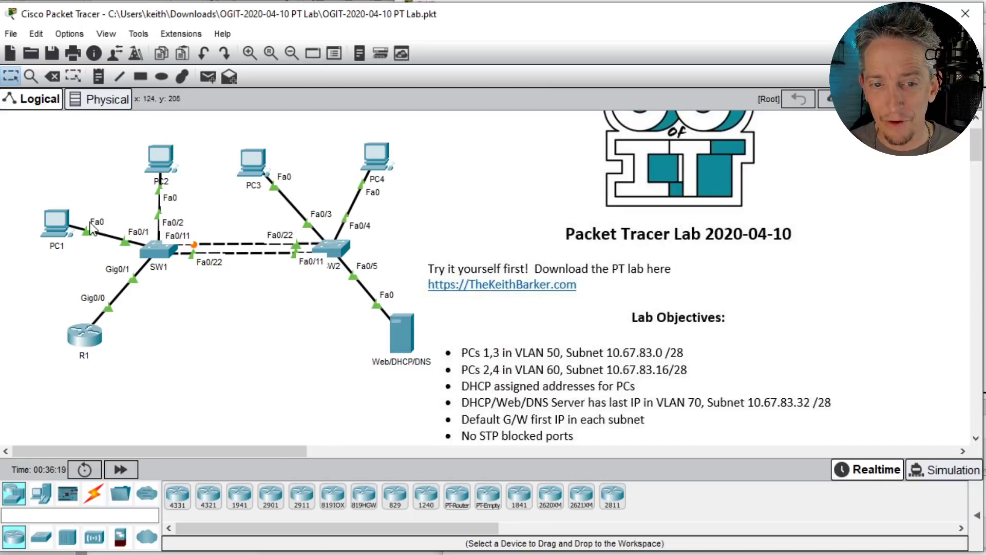
- Reopen PC1 and renew its FastEthernet0 lease by toggling the IPv4 configuration to static and back to DHCP
{"action": "left_click", "coordinate": [67, 228]}
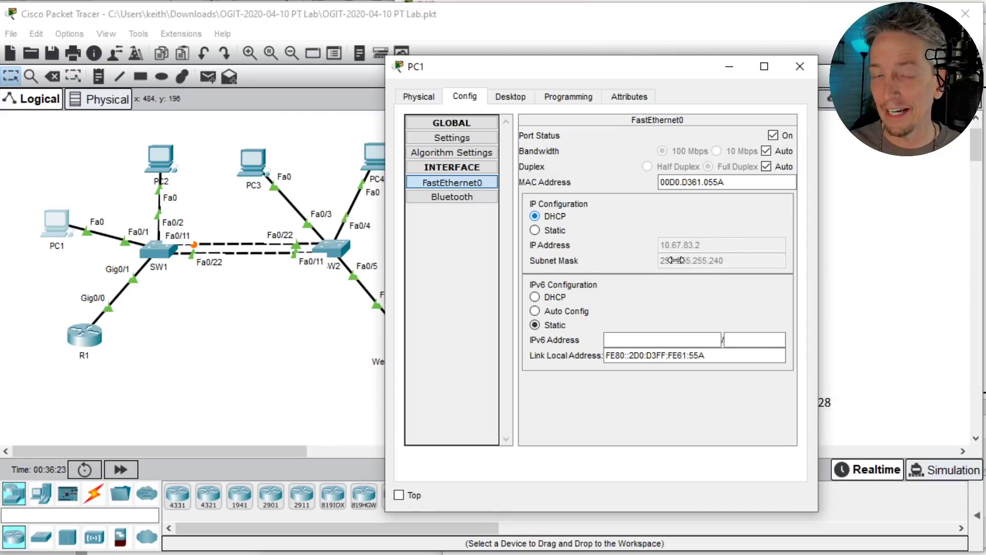
{"action": "left_click", "coordinate": [533, 230]}
{"action": "left_click", "coordinate": [535, 216]}
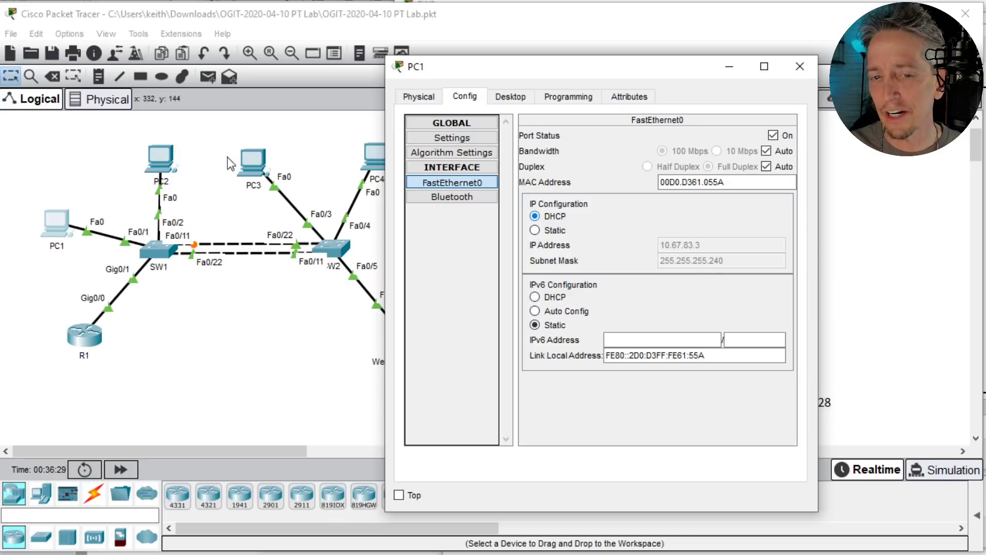
- Open PC2's configuration and set the FastEthernet0 IPv4 configuration to DHCP
{"action": "left_click", "coordinate": [162, 152]}
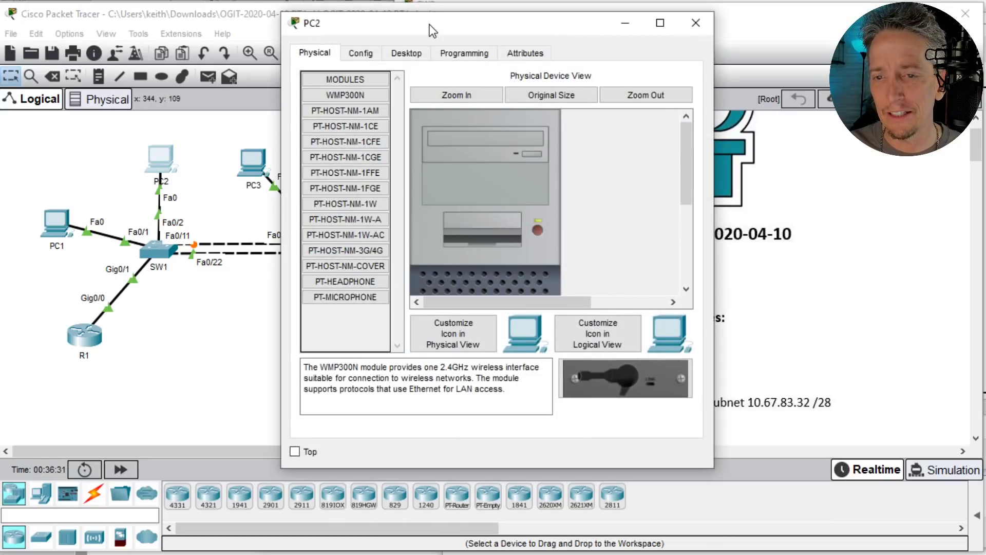
{"action": "left_click_drag", "start_coordinate": [430, 24], "coordinate": [483, 57]}
{"action": "left_click", "coordinate": [413, 85]}
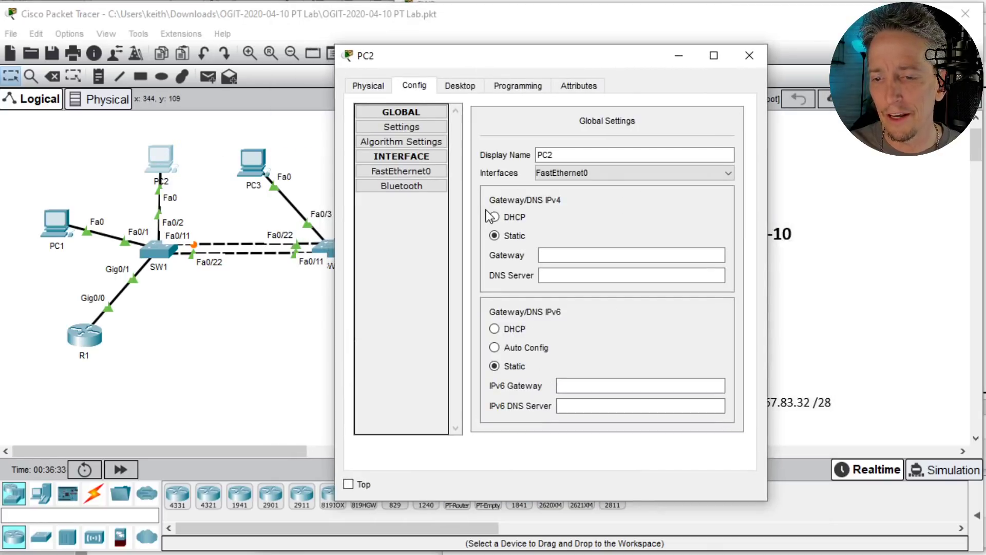
{"action": "left_click", "coordinate": [429, 172]}
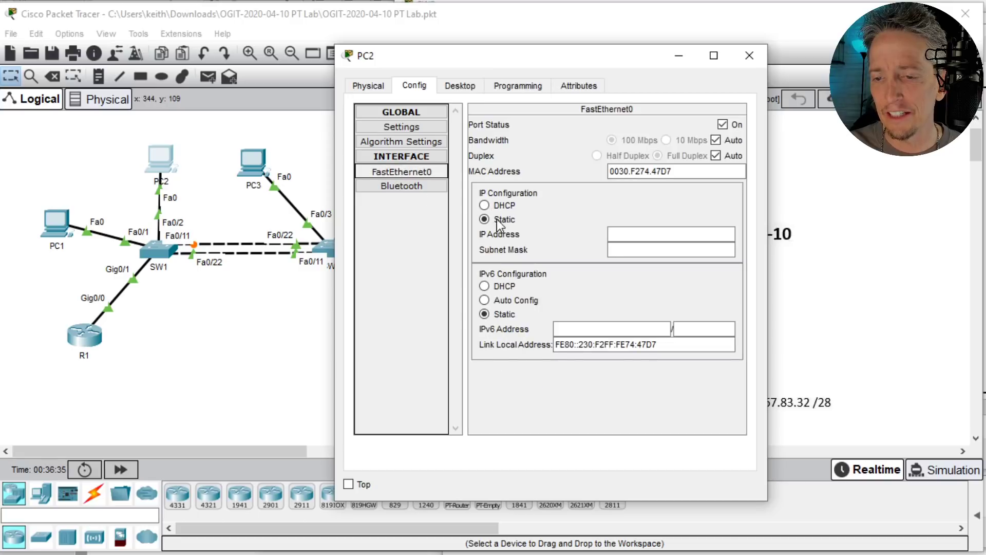
{"action": "left_click", "coordinate": [484, 205]}
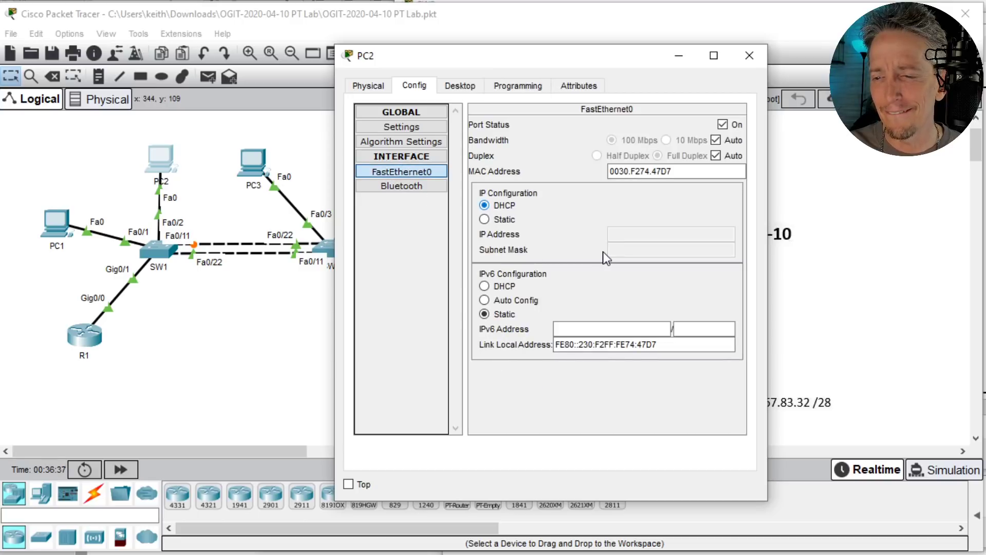
- Open PC3's configuration and set the FastEthernet0 IPv4 configuration to DHCP
{"action": "left_click", "coordinate": [255, 160]}
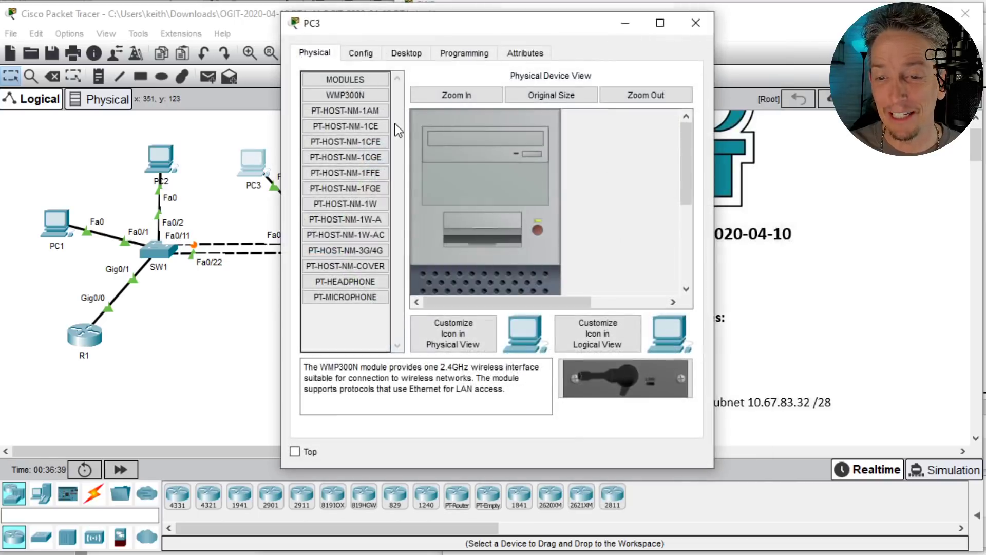
{"action": "left_click_drag", "start_coordinate": [447, 25], "coordinate": [590, 103]}
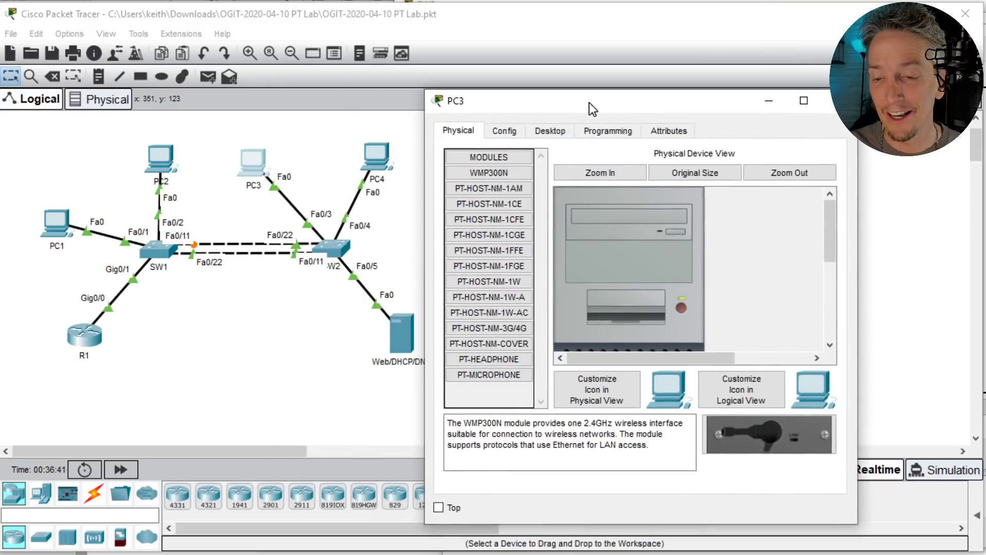
{"action": "left_click", "coordinate": [505, 131]}
{"action": "left_click", "coordinate": [493, 219]}
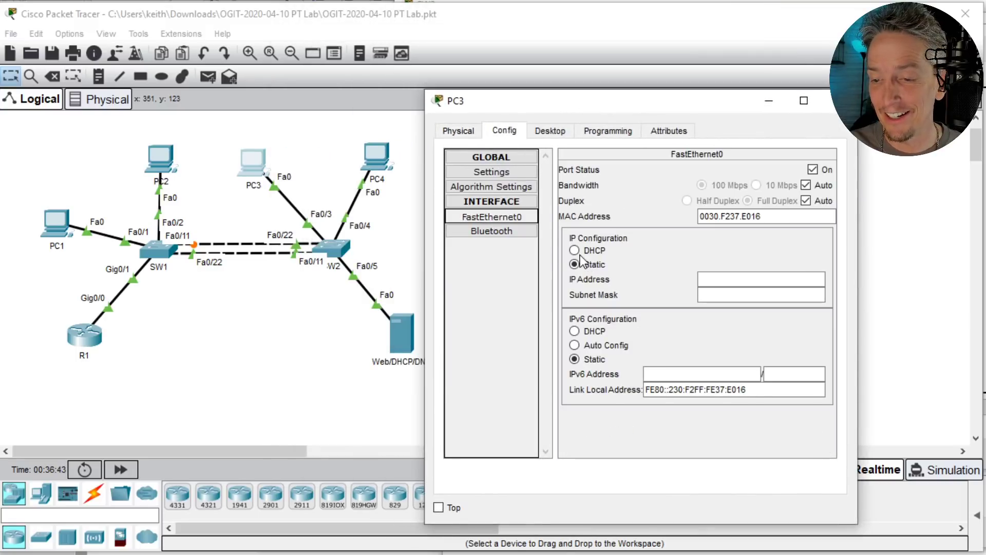
{"action": "left_click", "coordinate": [575, 252]}
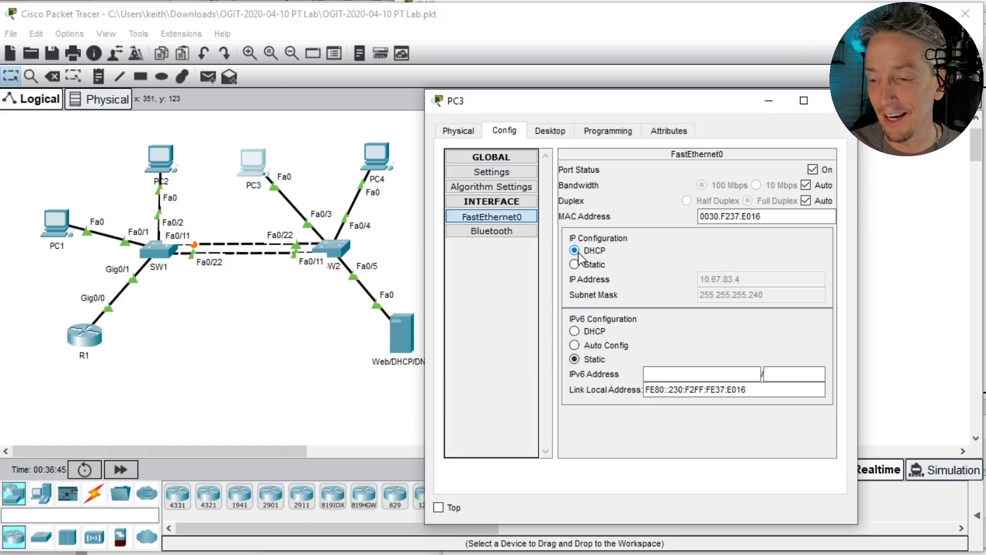
- Set PC4's FastEthernet0 to DHCP, toggling it through static to request a lease, and check its gateway and DNS server
{"action": "left_click", "coordinate": [387, 165]}
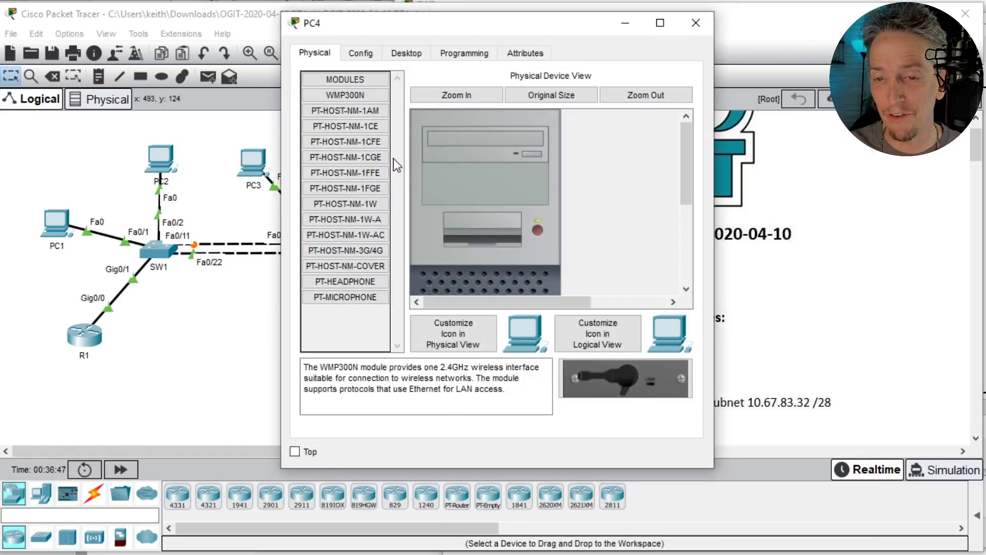
{"action": "left_click_drag", "start_coordinate": [413, 29], "coordinate": [563, 116]}
{"action": "left_click", "coordinate": [518, 145]}
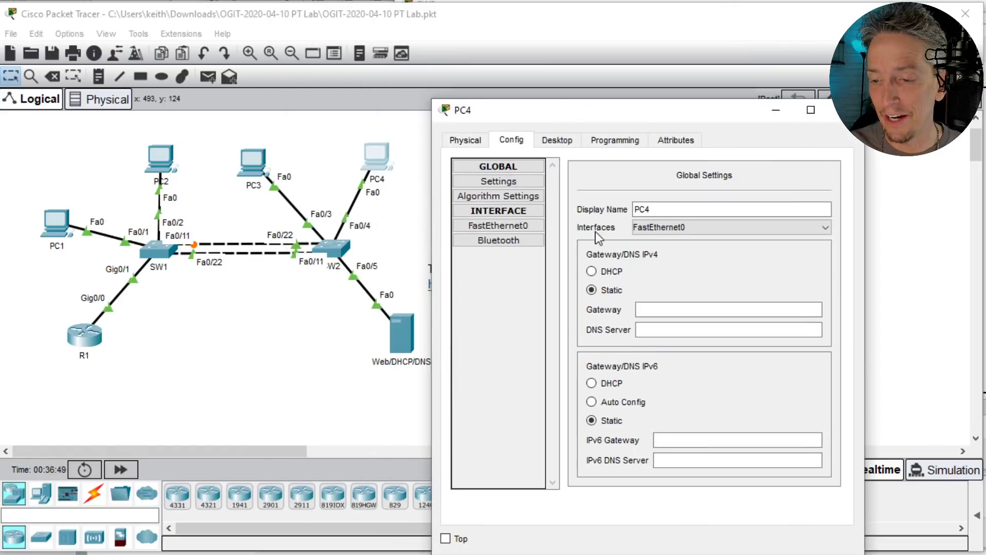
{"action": "left_click", "coordinate": [592, 271]}
{"action": "left_click", "coordinate": [517, 231]}
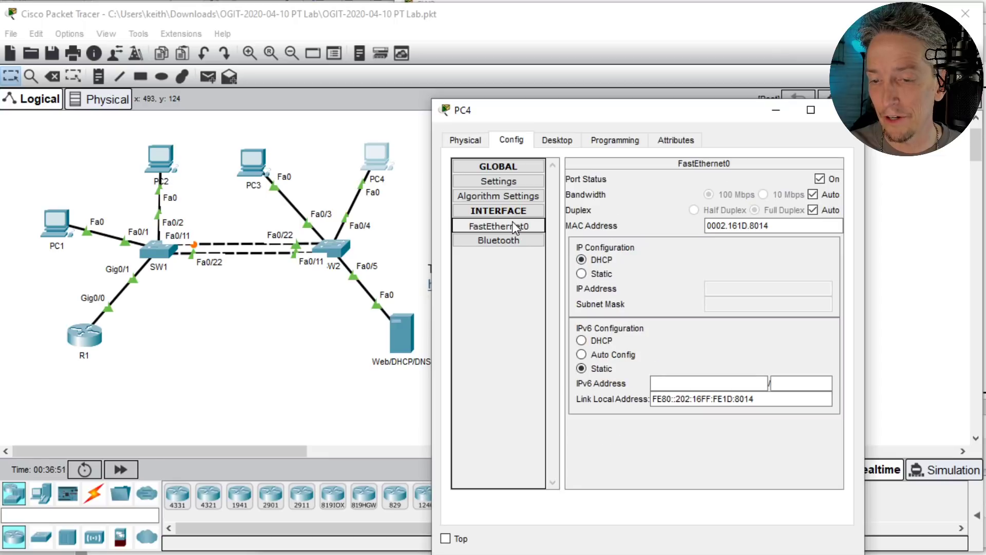
{"action": "left_click", "coordinate": [582, 274]}
{"action": "left_click", "coordinate": [582, 260]}
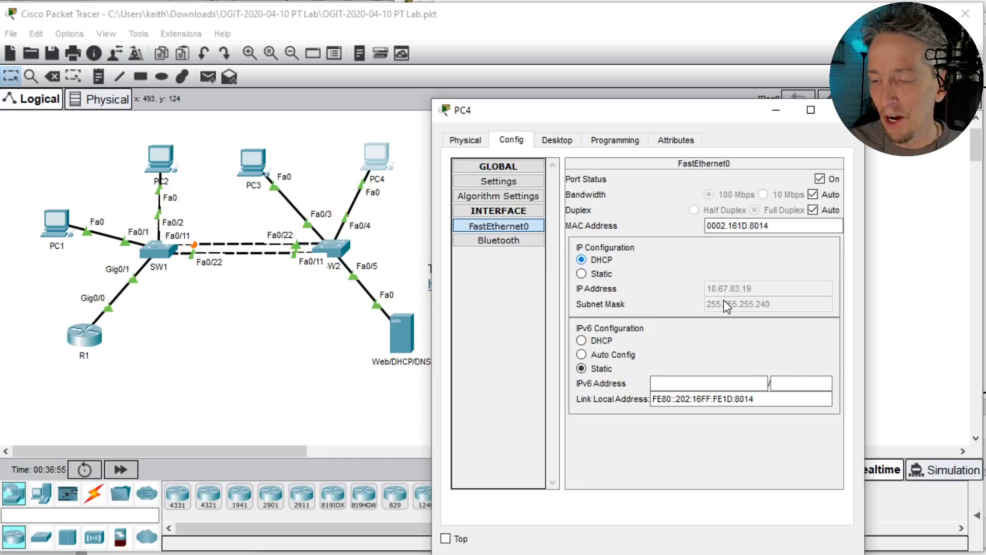
{"action": "left_click", "coordinate": [491, 182]}
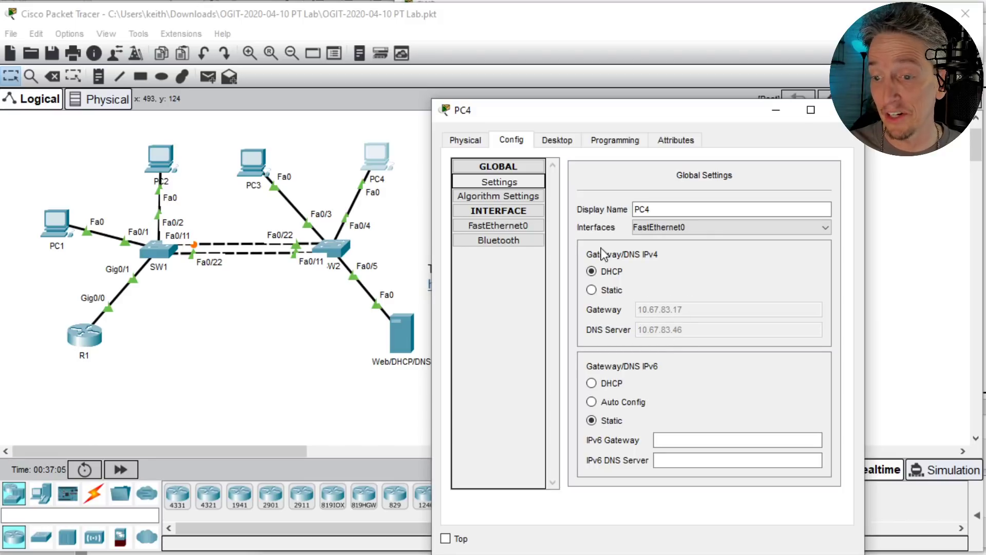
- Check PC4's FastEthernet0 addressing and look up PC1's IP address in the topology
{"action": "left_click", "coordinate": [502, 227]}
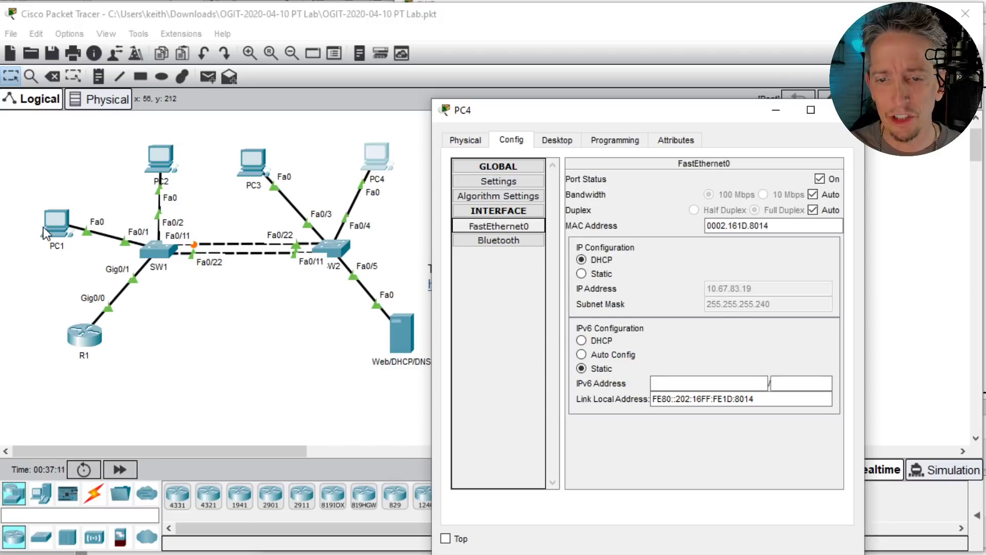
{"action": "left_click", "coordinate": [46, 270]}
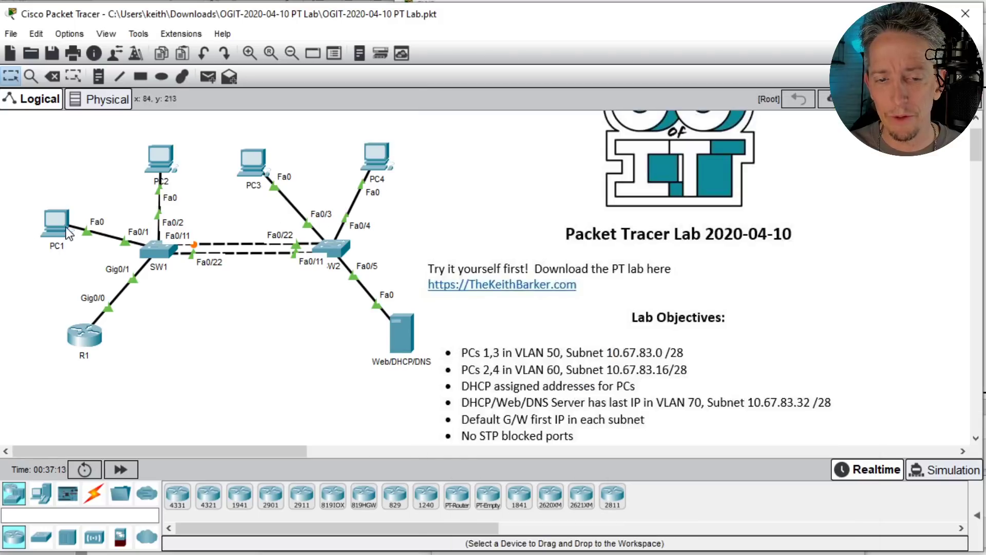
{"action": "left_click", "coordinate": [60, 219]}
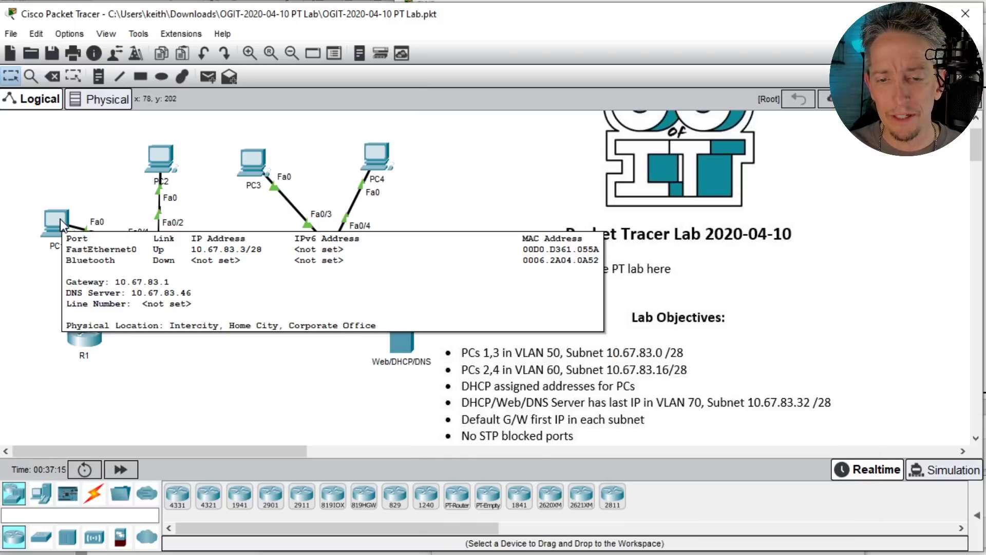
- Open PC4's command prompt, start a ping command, and check PC1's IP address for the ping target
{"action": "left_click", "coordinate": [372, 159]}
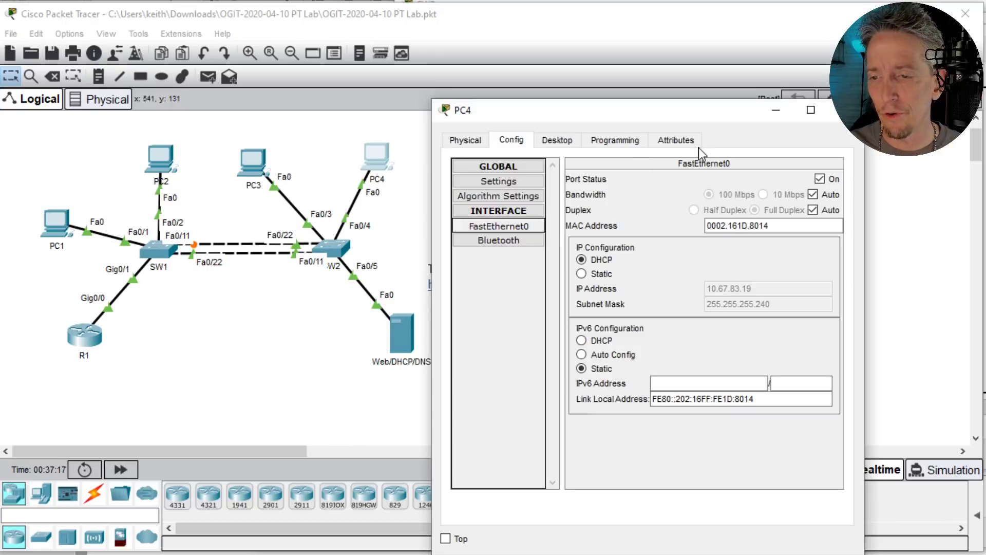
{"action": "left_click", "coordinate": [615, 146]}
{"action": "left_click", "coordinate": [552, 142]}
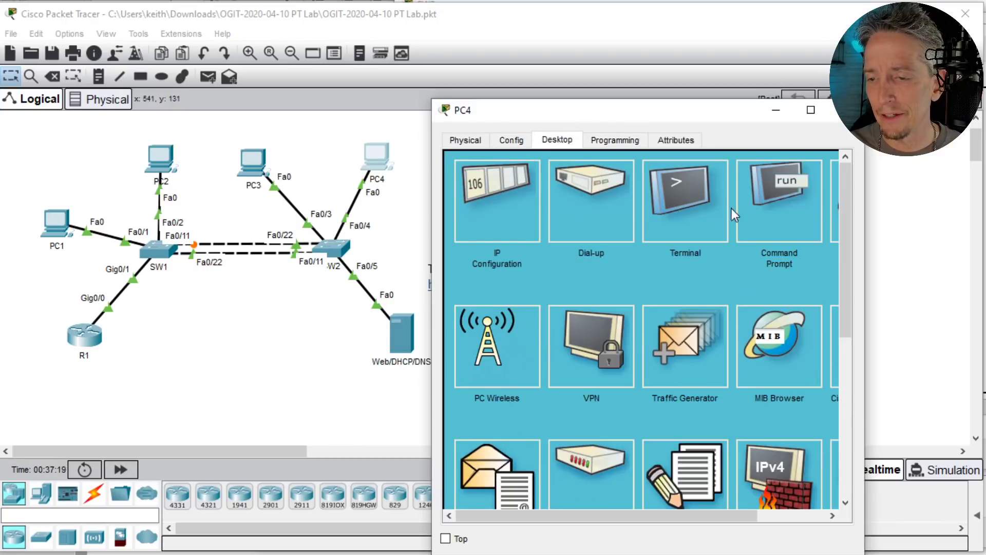
{"action": "left_click", "coordinate": [781, 210]}
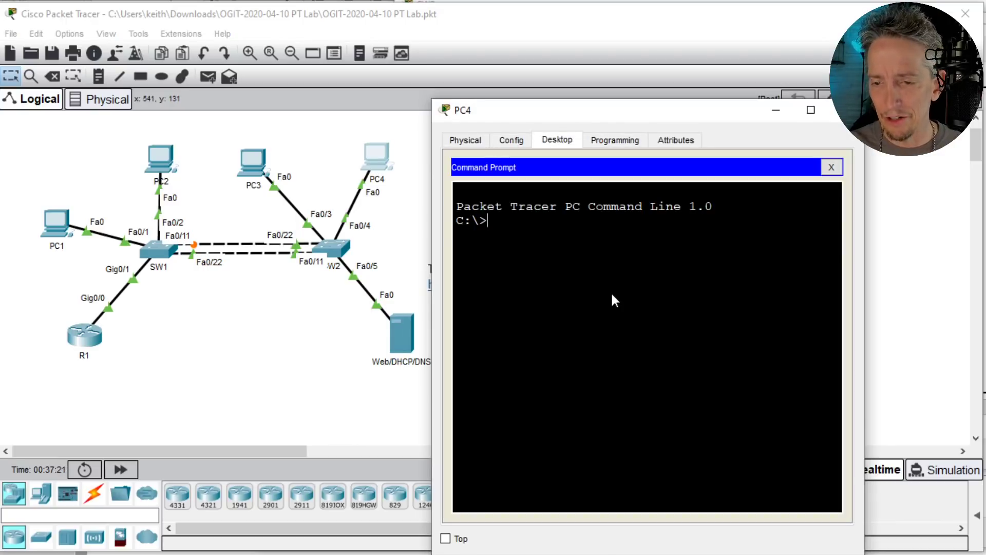
{"action": "type", "text": "ping"}
{"action": "left_click", "coordinate": [233, 337]}
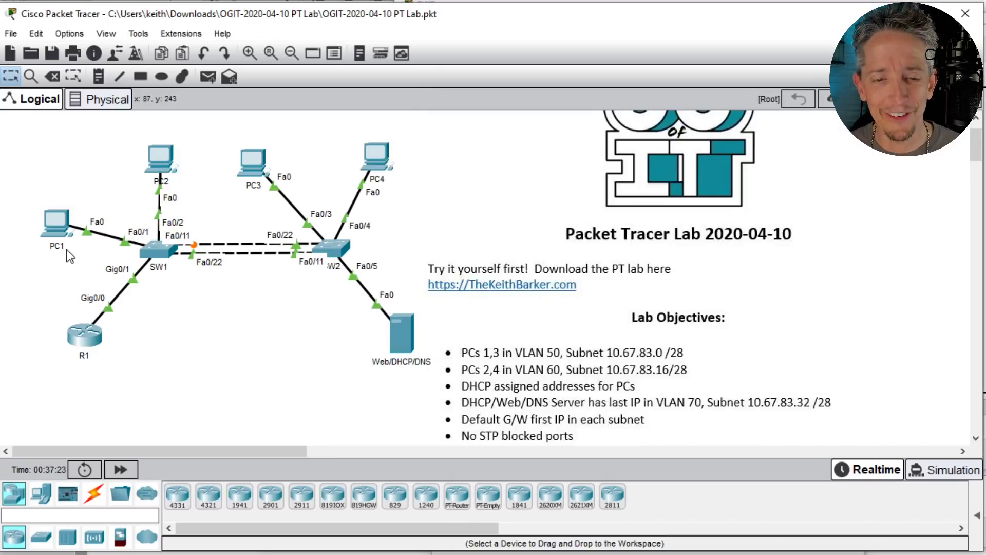
{"action": "mouse_move", "coordinate": [58, 227]}
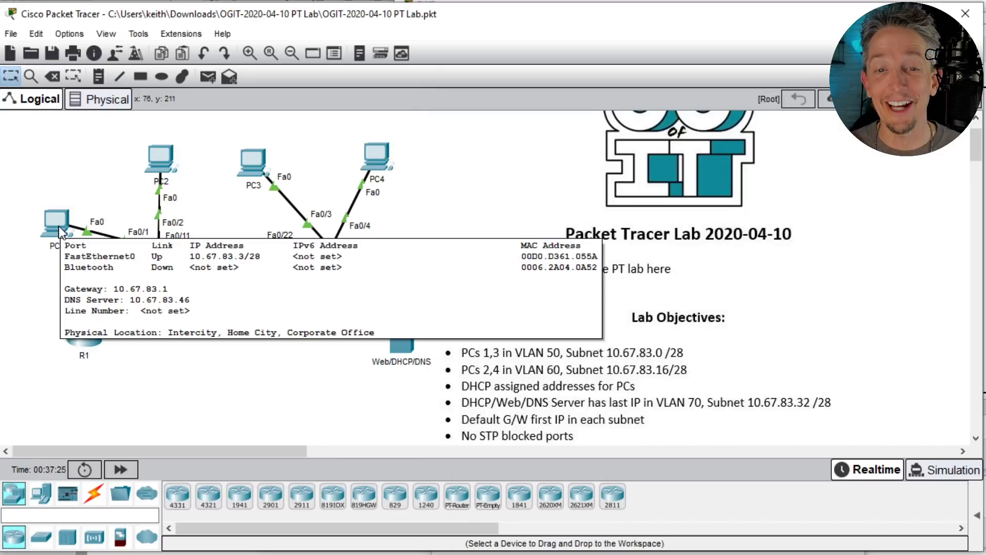
- Ping PC1 at 10.67.83.3 from PC4's command prompt, and repeat the same ping
{"action": "left_click", "coordinate": [383, 165]}
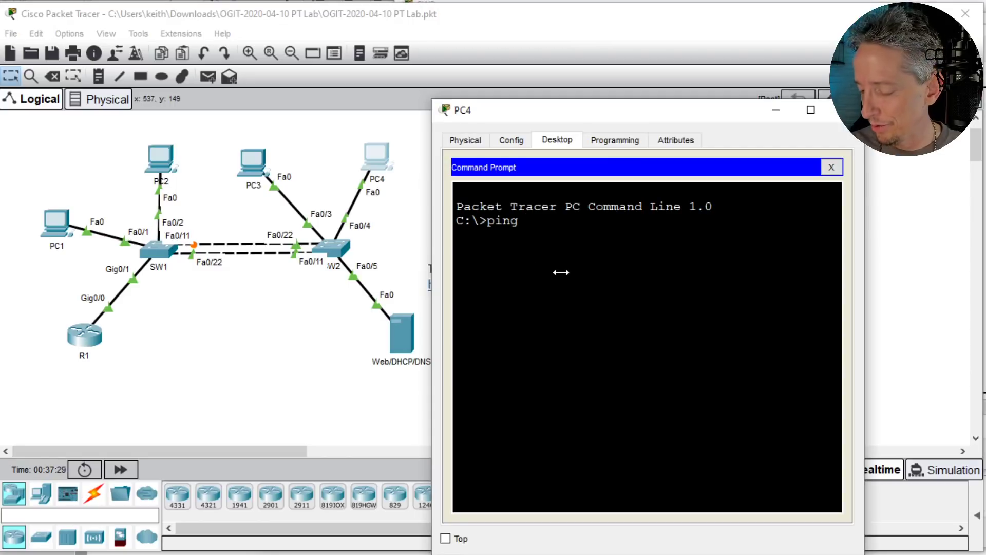
{"action": "type", "text": "10.67."}
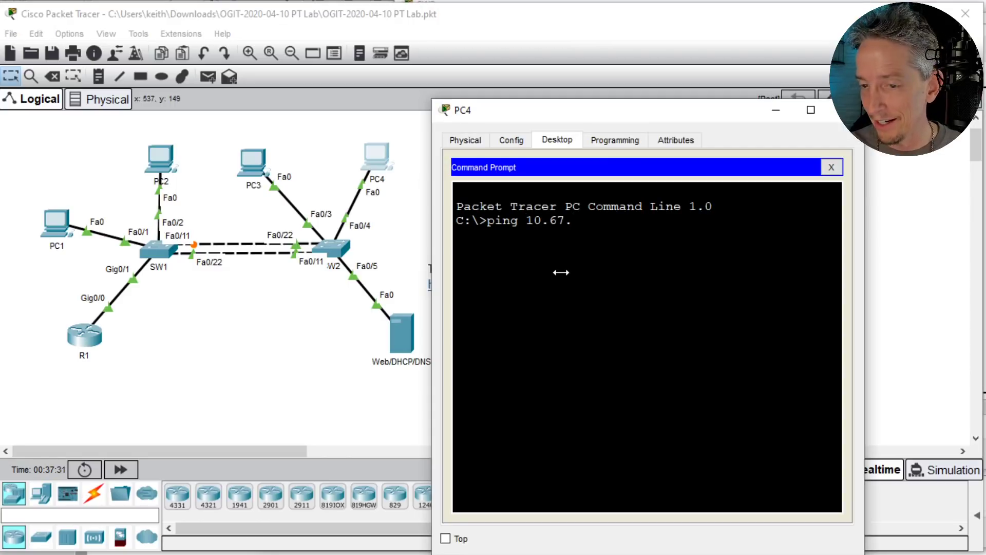
{"action": "type", "text": "83."}
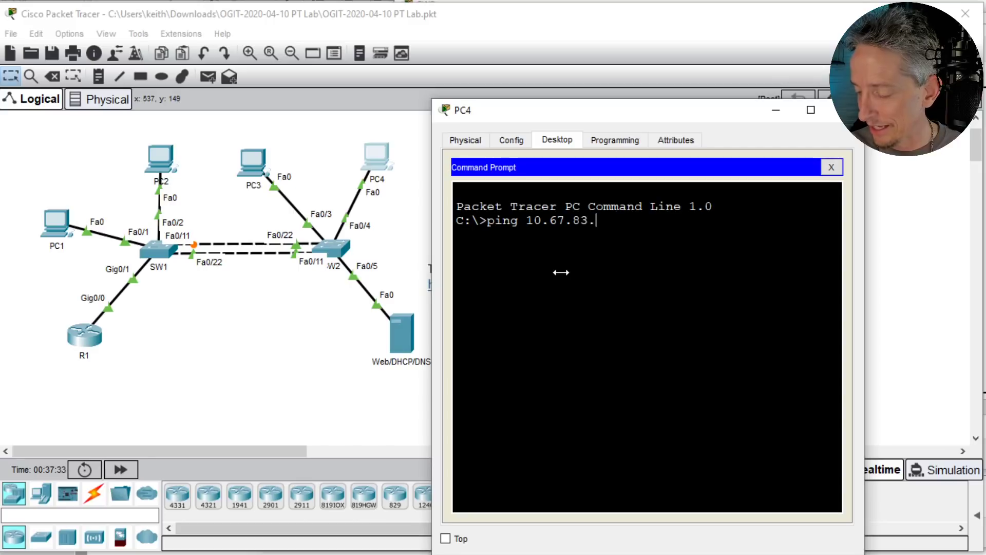
{"action": "type", "text": "3"}
{"action": "key", "text": "Return"}
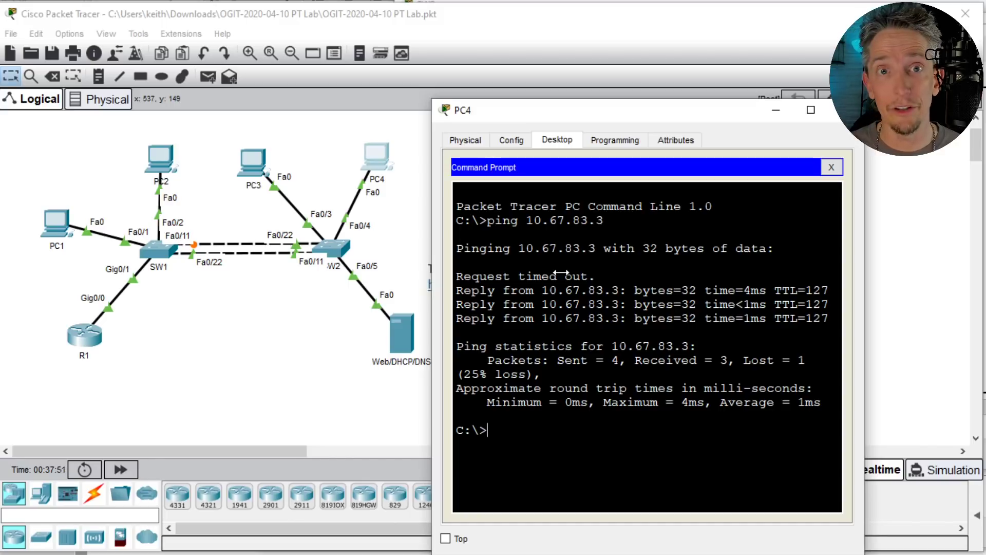
{"action": "key", "text": "Up"}
{"action": "key", "text": "Return"}
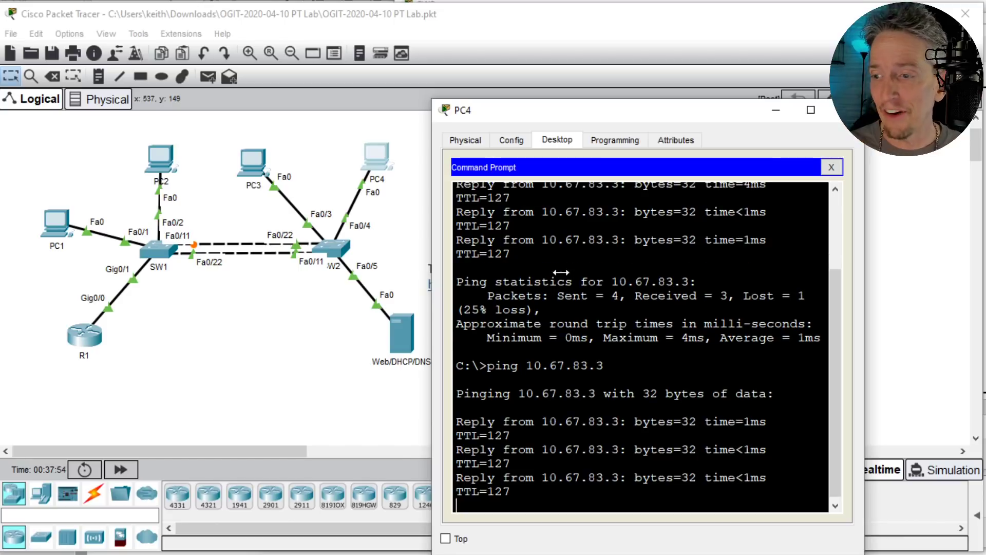
- Run nslookup in PC2's command prompt to check its DNS server, and exit the nslookup session
{"action": "left_click_drag", "start_coordinate": [866, 347], "coordinate": [985, 348]}
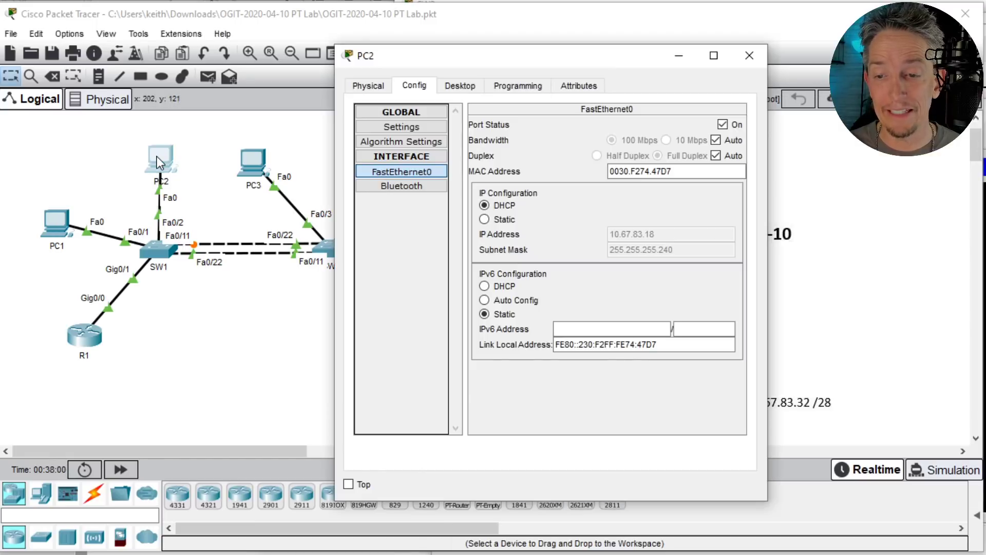
{"action": "left_click", "coordinate": [160, 160]}
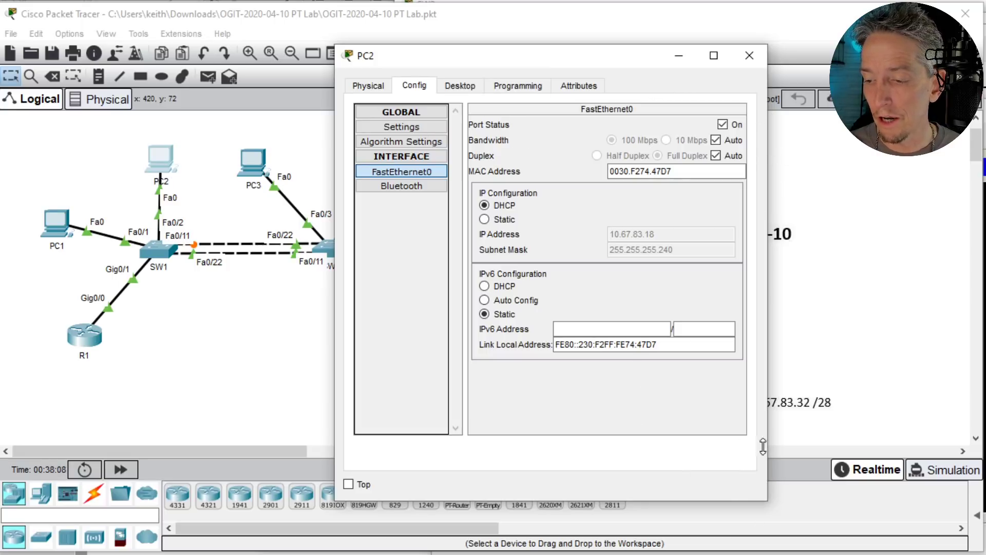
{"action": "left_click_drag", "start_coordinate": [769, 449], "coordinate": [968, 449]}
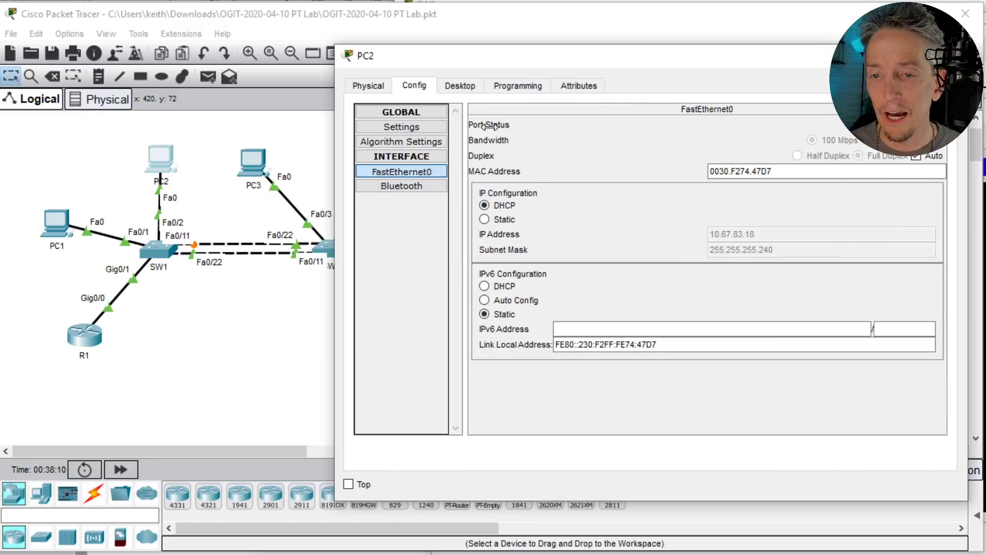
{"action": "left_click", "coordinate": [465, 87]}
{"action": "left_click", "coordinate": [776, 150]}
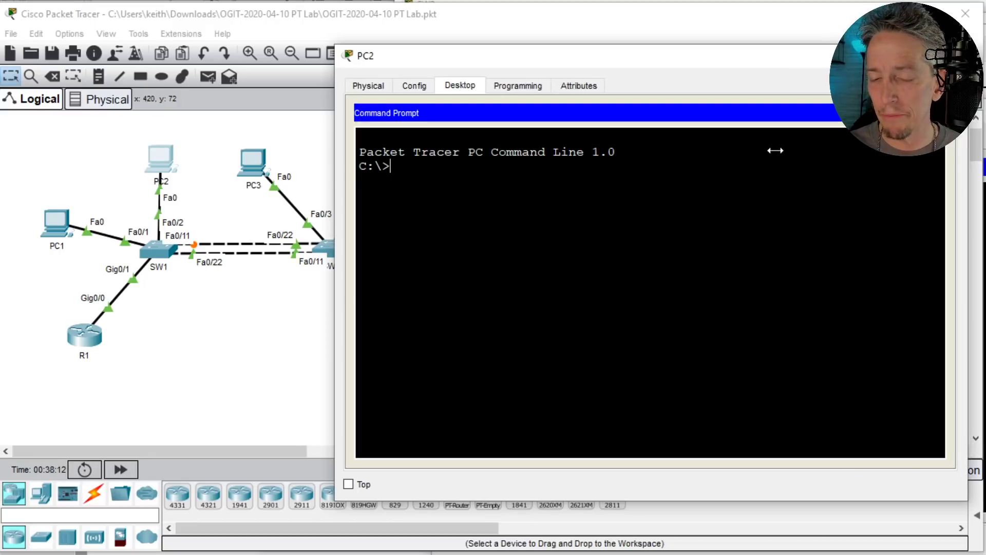
{"action": "type", "text": "nslookup"}
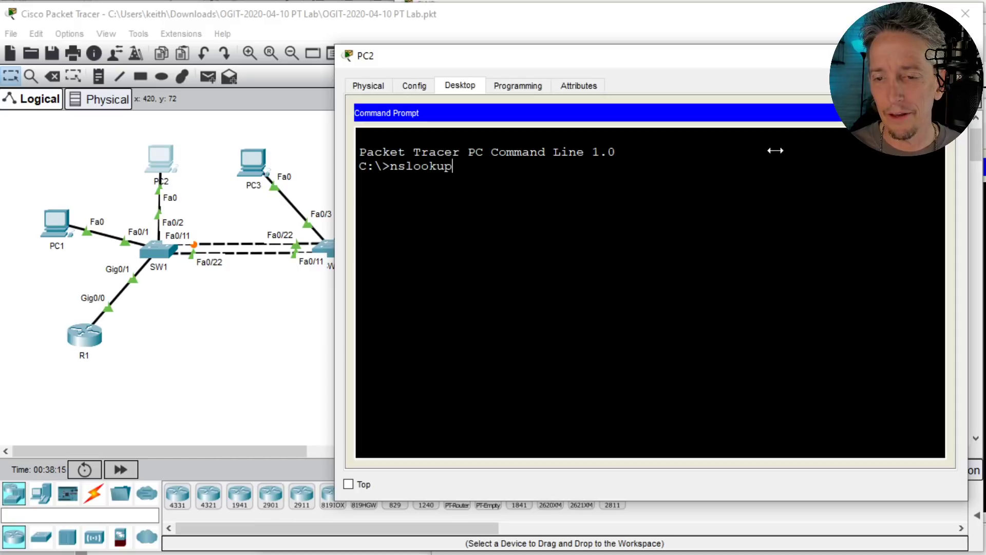
{"action": "key", "text": "Return"}
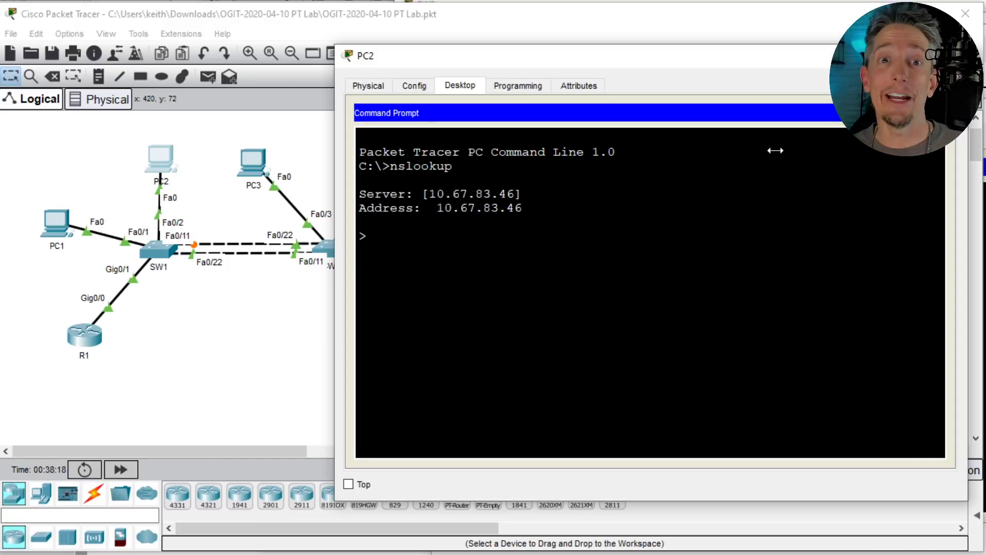
{"action": "type", "text": "exit"}
{"action": "key", "text": "Return"}
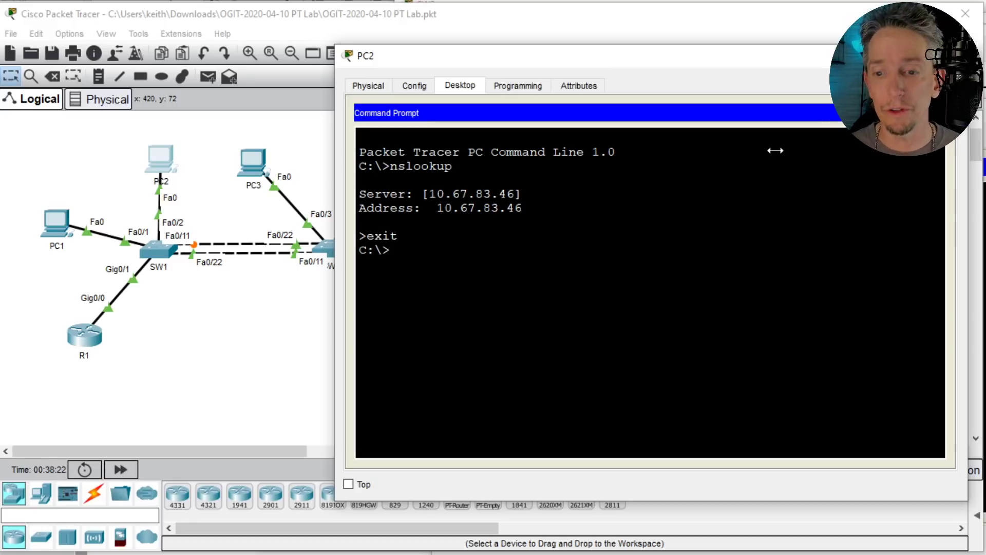
- Resolve thekeithbarker.com with nslookup from PC2's command prompt
{"action": "type", "text": "nslooku"}
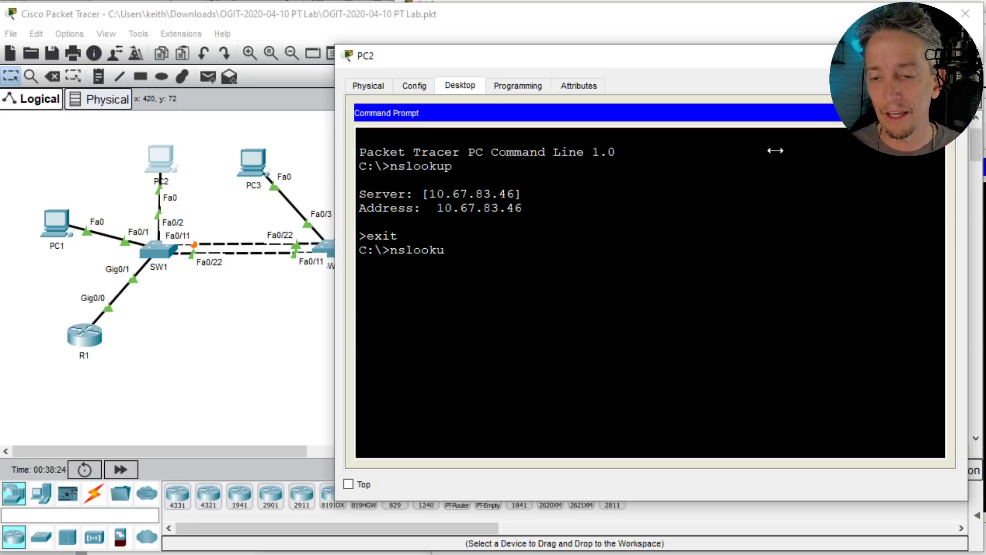
{"action": "type", "text": "p thekeithbar"}
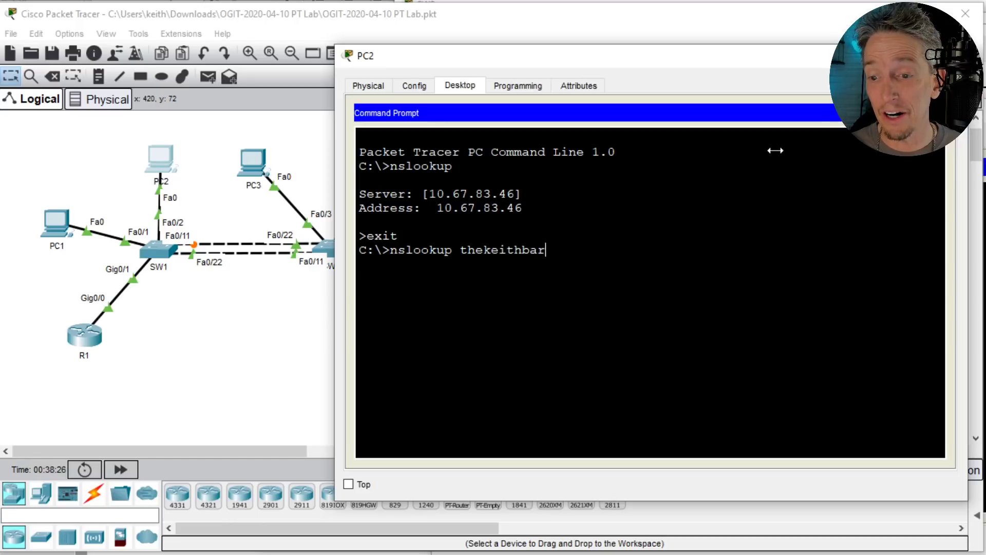
{"action": "type", "text": "ker.com"}
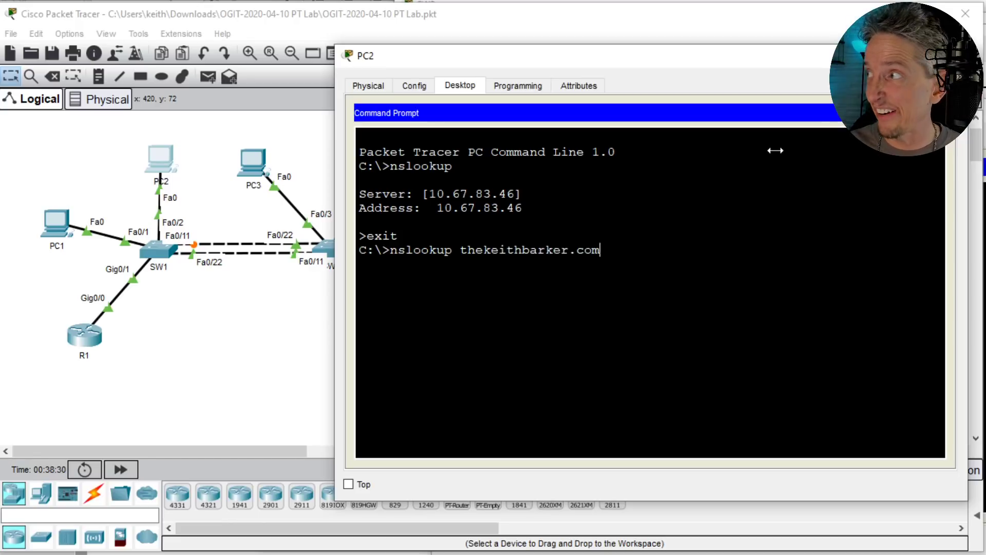
{"action": "key", "text": "Return"}
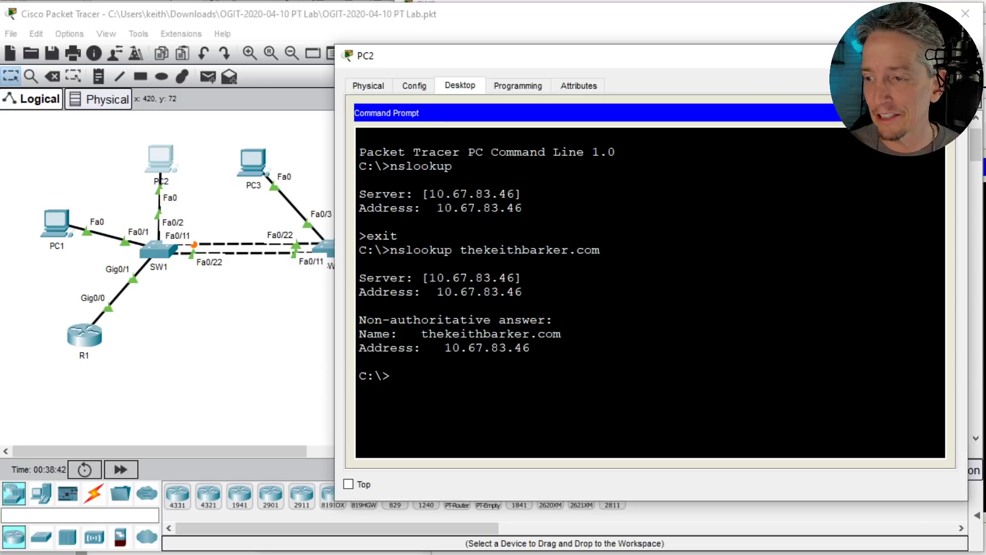
- Close PC2's command prompt and load thekeithbarker.com in PC2's web browser
{"action": "left_click", "coordinate": [939, 113]}
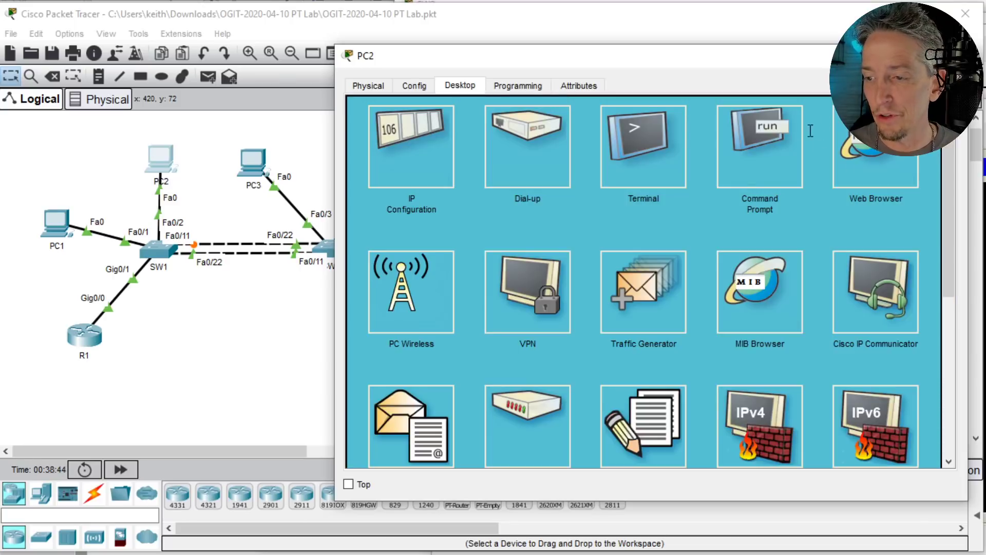
{"action": "left_click", "coordinate": [856, 169]}
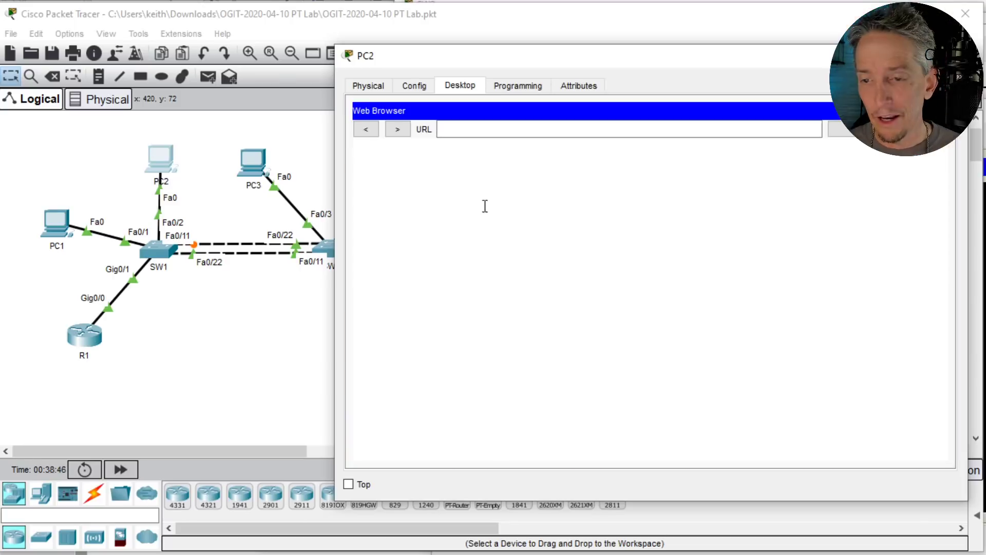
{"action": "left_click", "coordinate": [445, 129]}
{"action": "type", "text": "thek"}
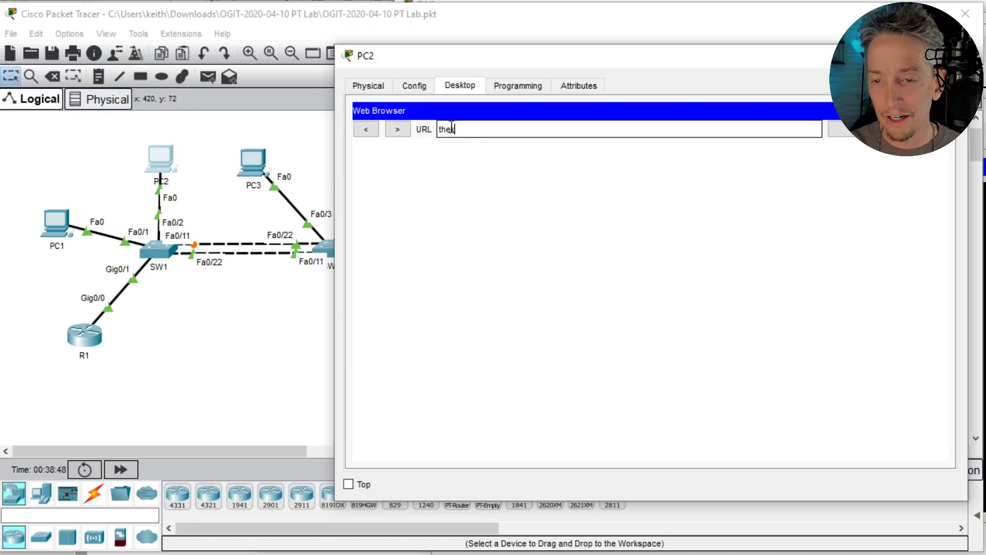
{"action": "type", "text": "eithbarker.com"}
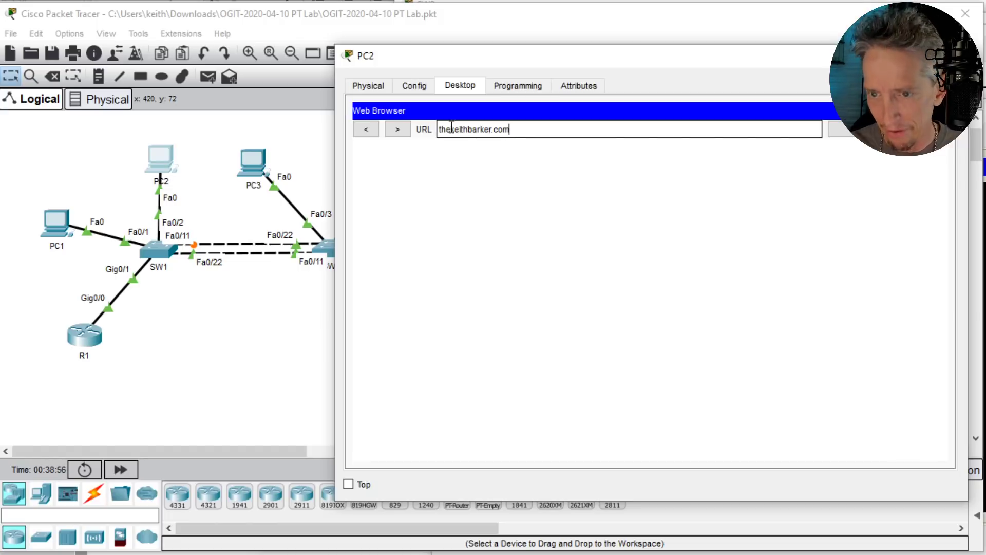
{"action": "key", "text": "Return"}
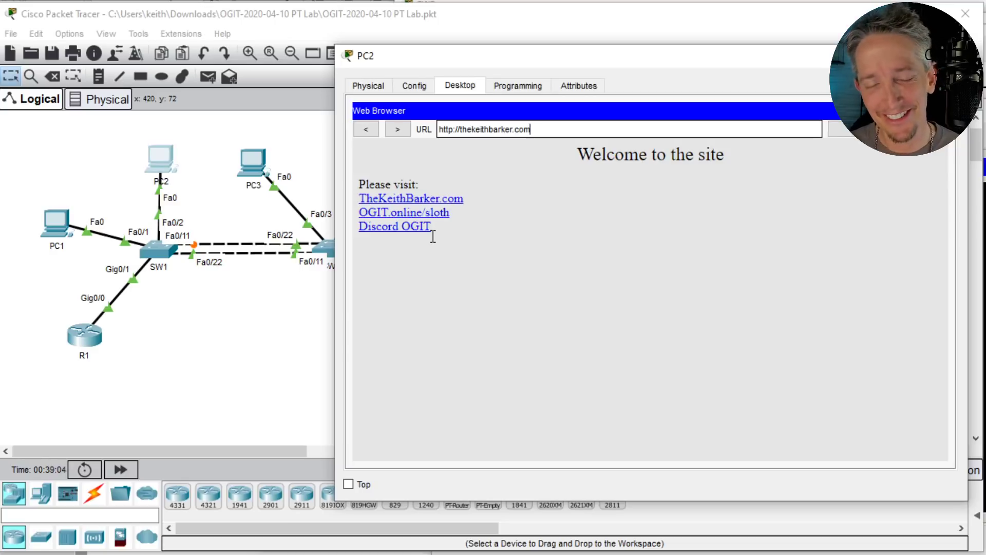
- Test the TheKeithBarker.com, OGIT.online/sloth and Discord OGIT links on the welcome page, and return to the network topology
{"action": "left_click", "coordinate": [403, 198]}
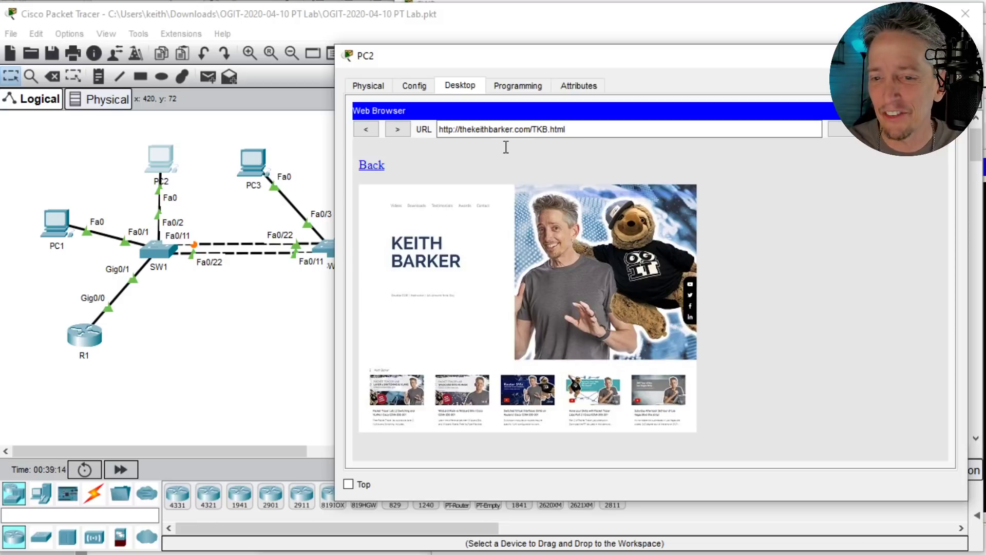
{"action": "left_click", "coordinate": [370, 167]}
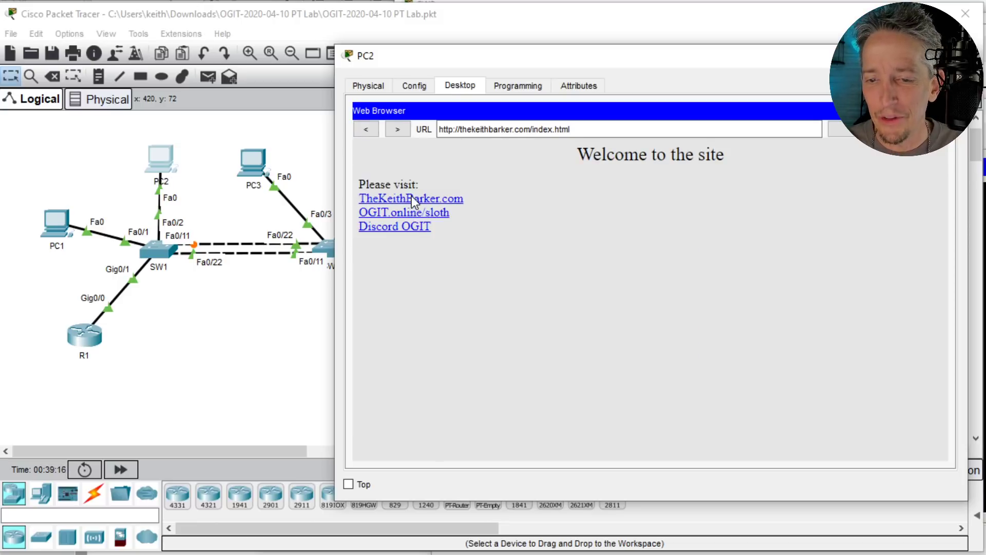
{"action": "left_click", "coordinate": [408, 214]}
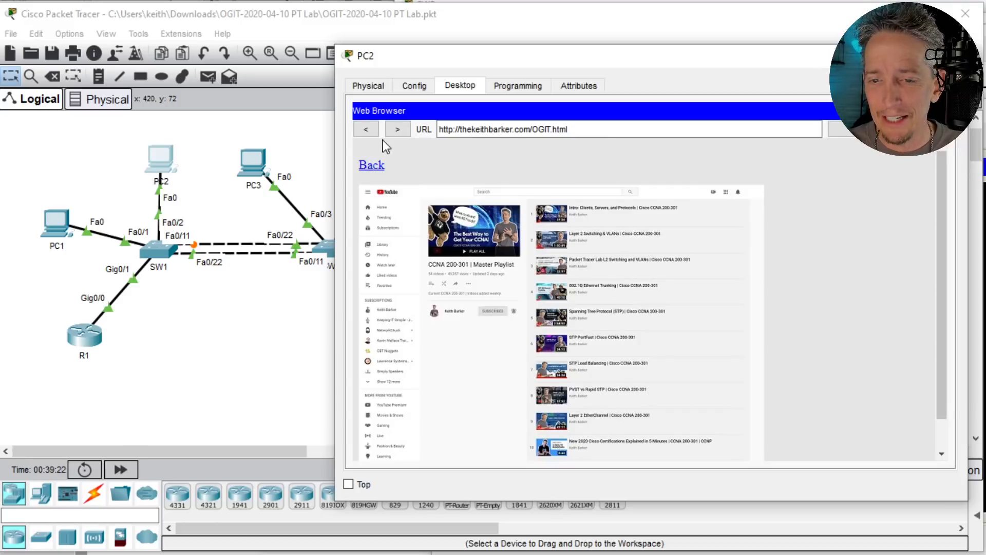
{"action": "left_click", "coordinate": [370, 170]}
{"action": "left_click", "coordinate": [388, 231]}
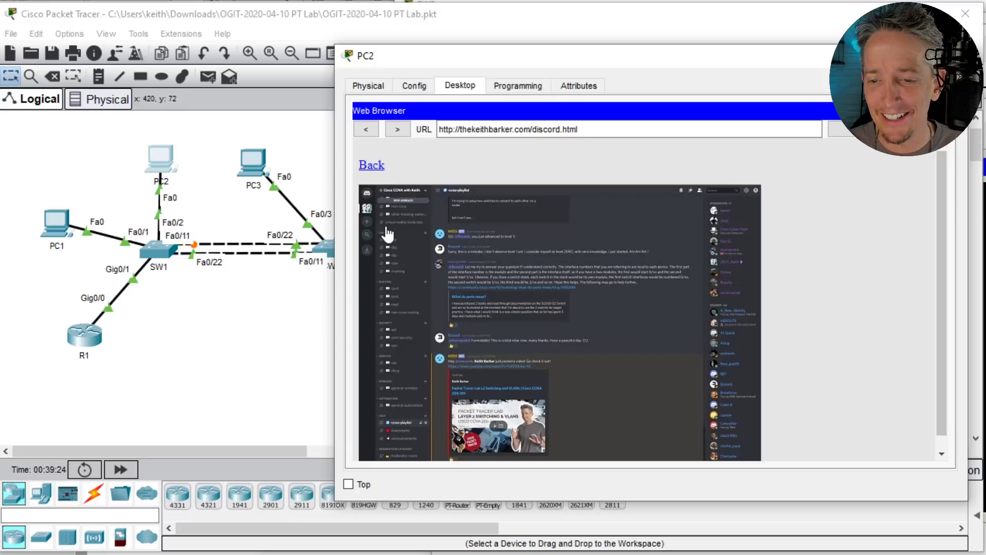
{"action": "left_click", "coordinate": [372, 166]}
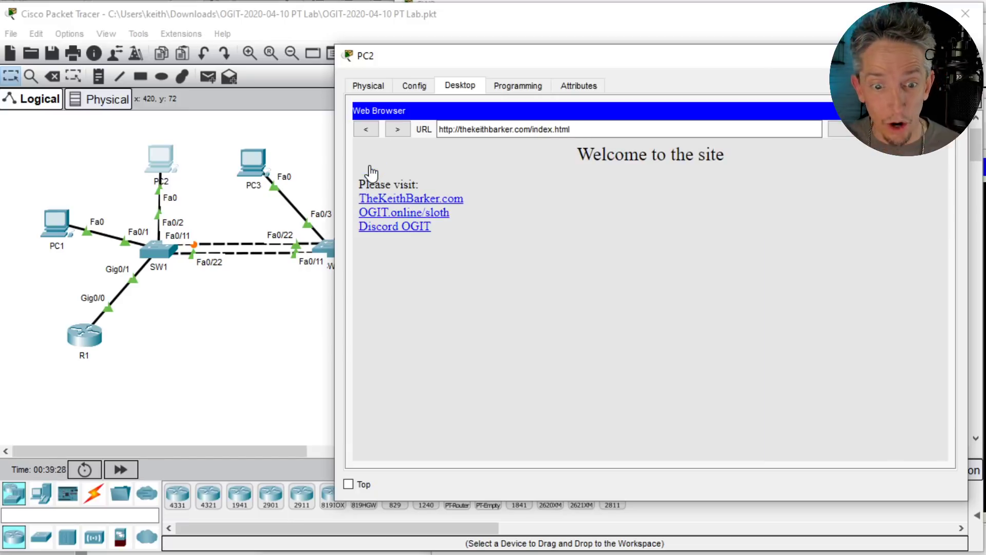
{"action": "left_click", "coordinate": [230, 293]}
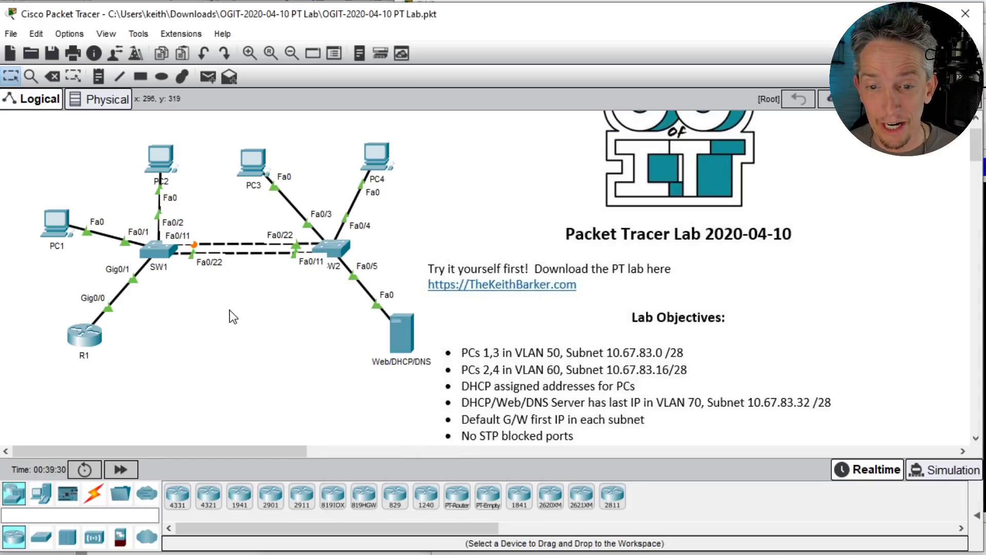
- Review the lab objectives and examine the redundant links between SW1 and SW2 for the STP-blocked port
{"action": "scroll", "coordinate": [567, 293], "scroll_direction": "down", "scroll_amount": 1}
{"action": "scroll", "coordinate": [571, 302], "scroll_direction": "down", "scroll_amount": 1}
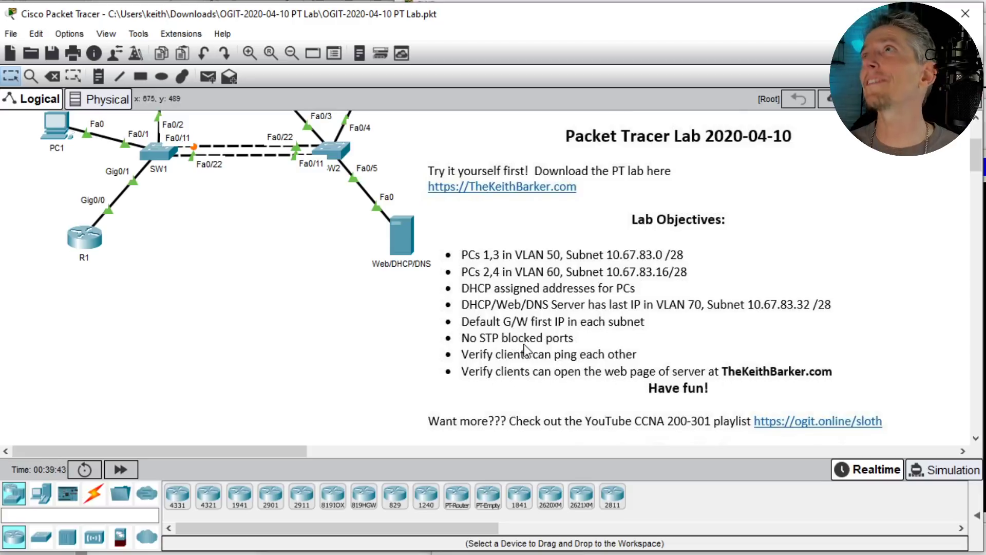
{"action": "scroll", "coordinate": [535, 313], "scroll_direction": "up", "scroll_amount": 3}
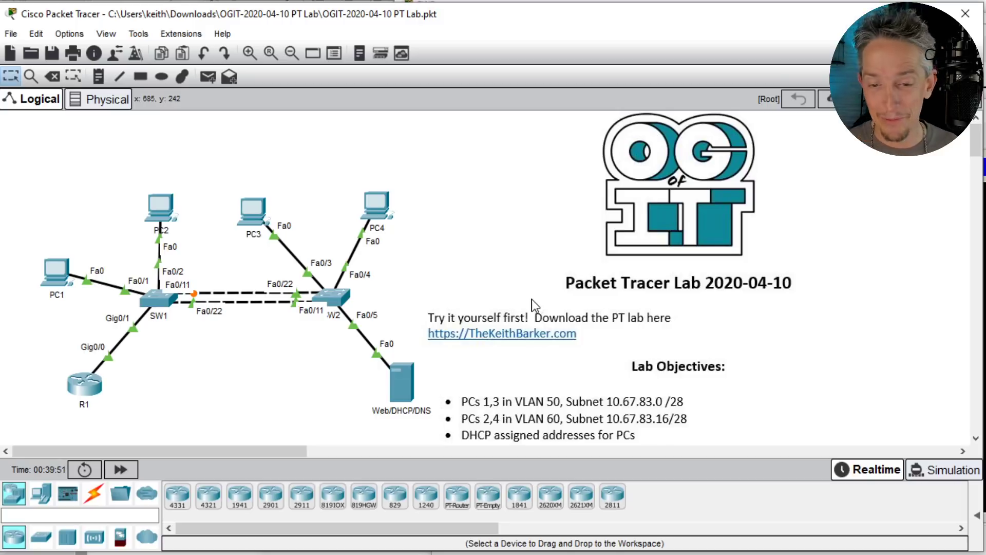
{"action": "key", "text": "ctrl+shift+3"}
{"action": "mouse_move", "coordinate": [252, 274]}
{"action": "left_mouse_down"}
{"action": "mouse_move", "coordinate": [149, 310]}
{"action": "mouse_move", "coordinate": [242, 259]}
{"action": "mouse_move", "coordinate": [199, 285]}
{"action": "left_mouse_up"}
{"action": "left_click_drag", "start_coordinate": [199, 278], "coordinate": [209, 283]}
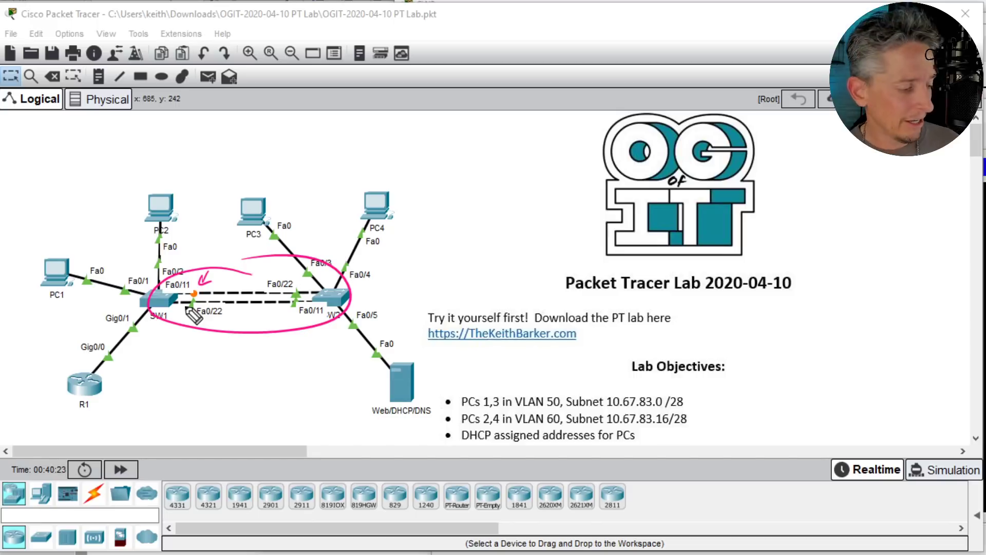
{"action": "key", "text": "ctrl+shift+7"}
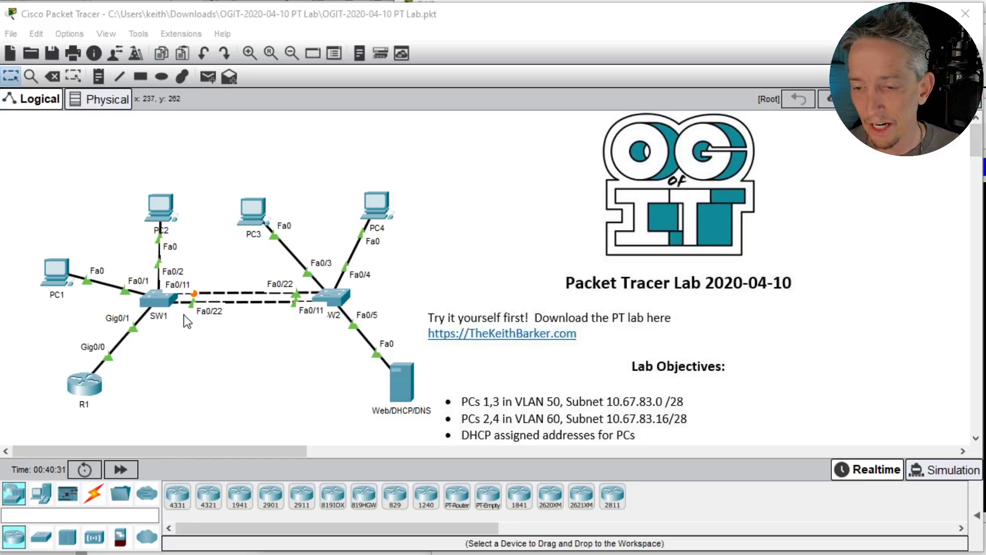
- Shut down interfaces Fa0/11 and Fa0/22 together as an interface range in SW1's configuration mode
{"action": "left_click", "coordinate": [153, 299]}
{"action": "left_click", "coordinate": [597, 256]}
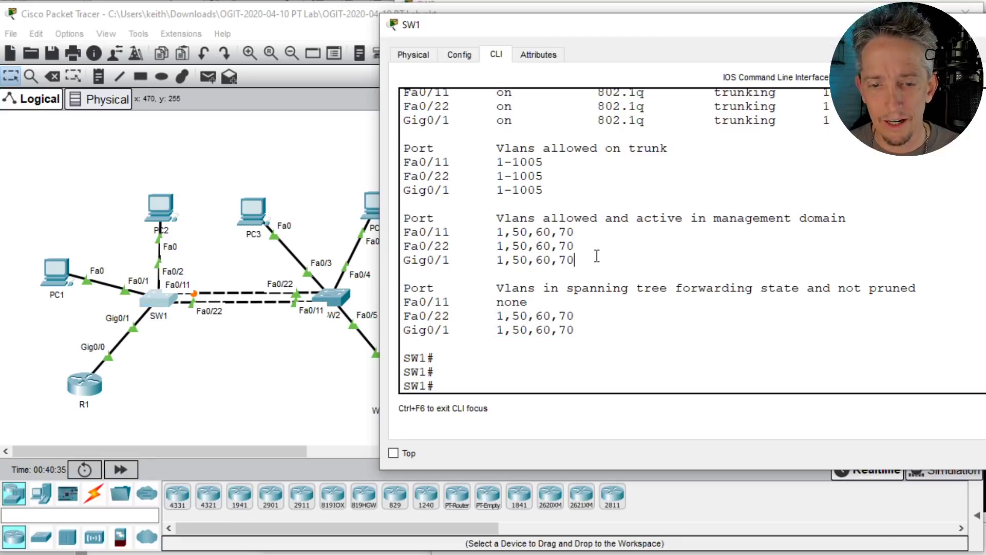
{"action": "type", "text": "conf t"}
{"action": "key", "text": "Return"}
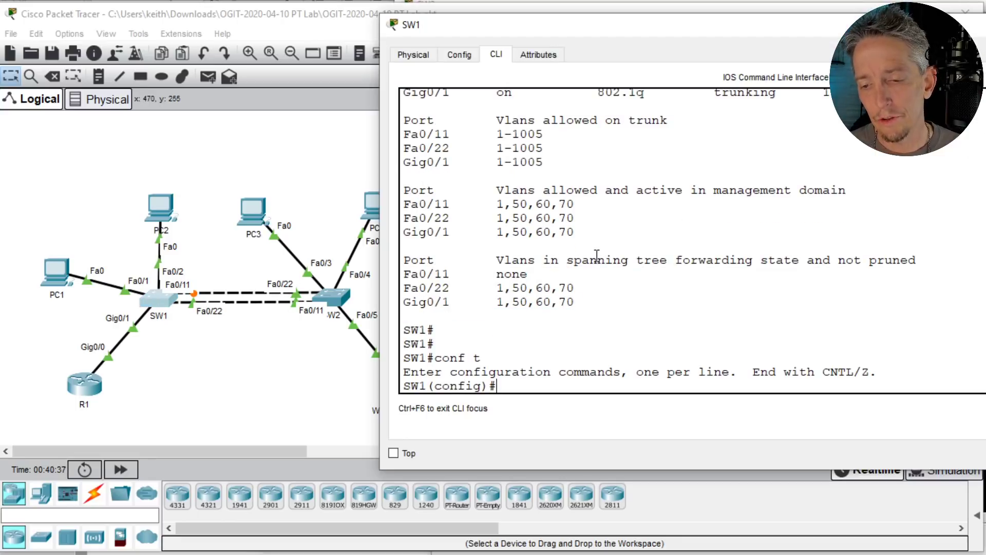
{"action": "type", "text": "int range f"}
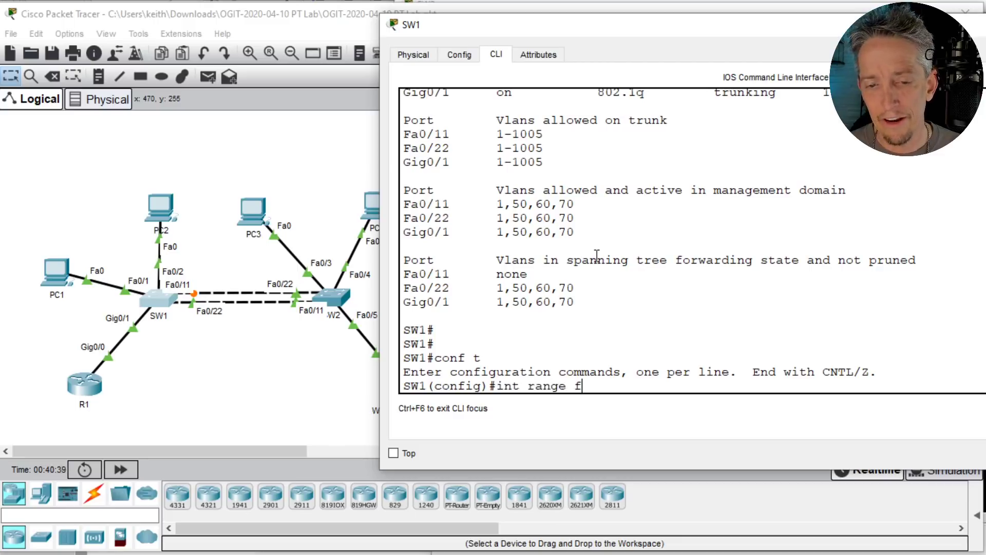
{"action": "type", "text": "a 0/11, "}
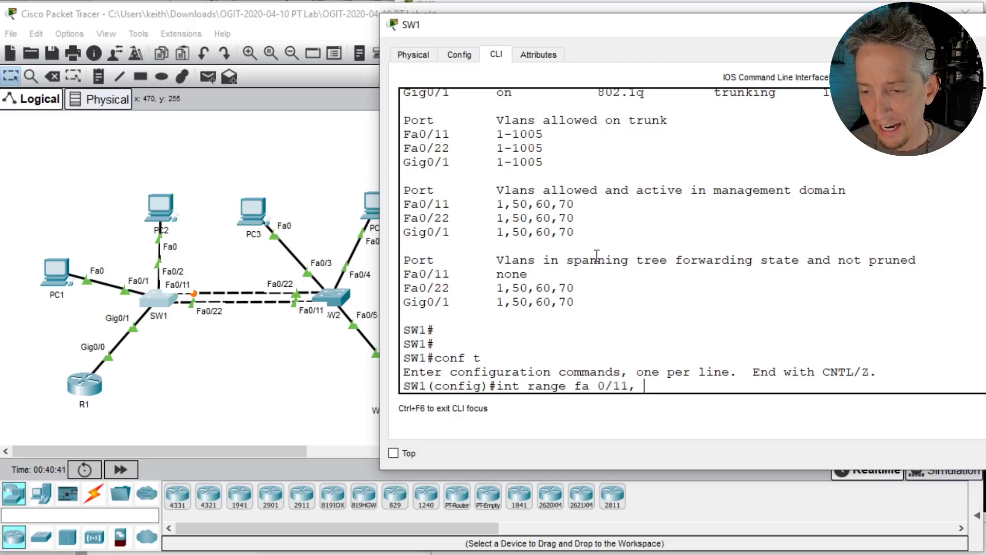
{"action": "type", "text": "fa 0/2"}
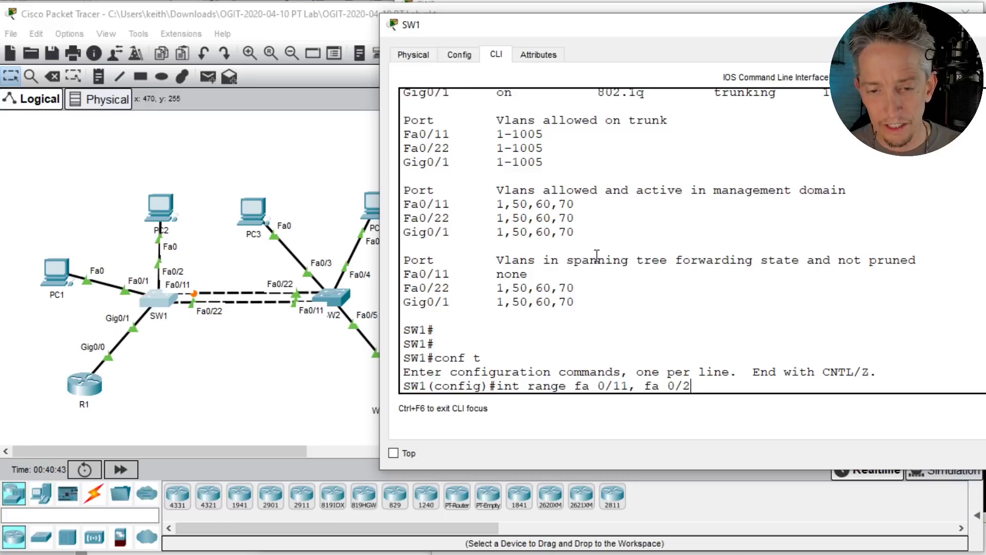
{"action": "type", "text": "2"}
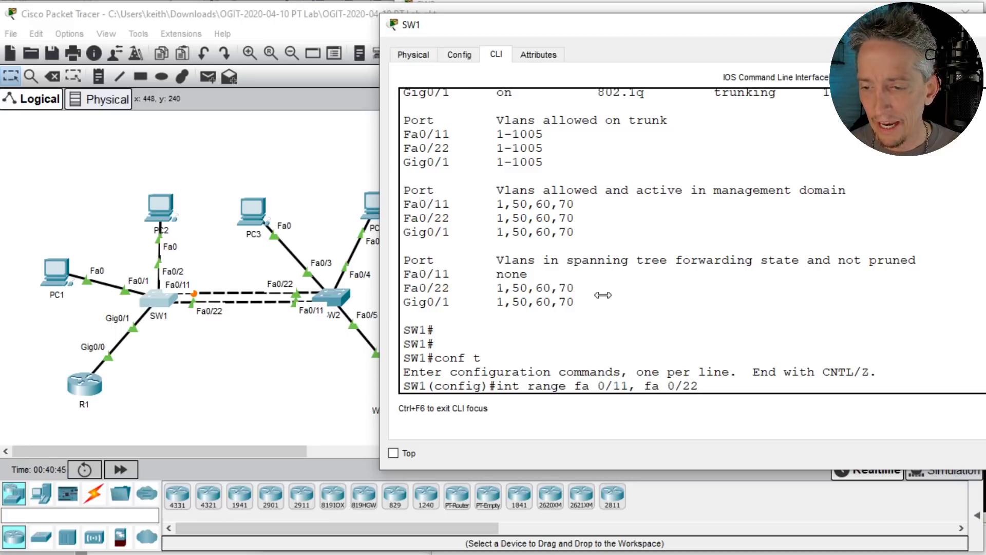
{"action": "key", "text": "Return"}
{"action": "type", "text": "sh"}
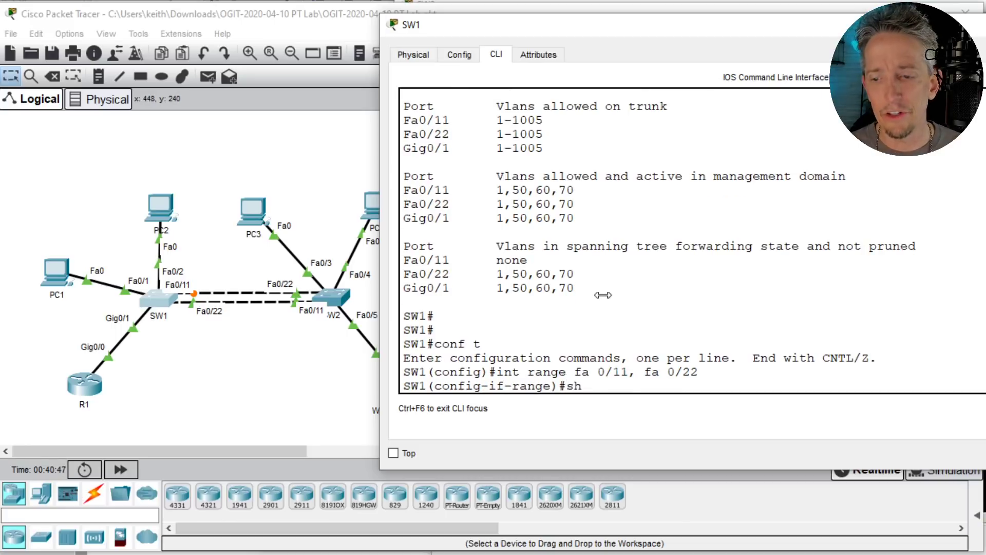
{"action": "type", "text": "utdown"}
{"action": "key", "text": "Return"}
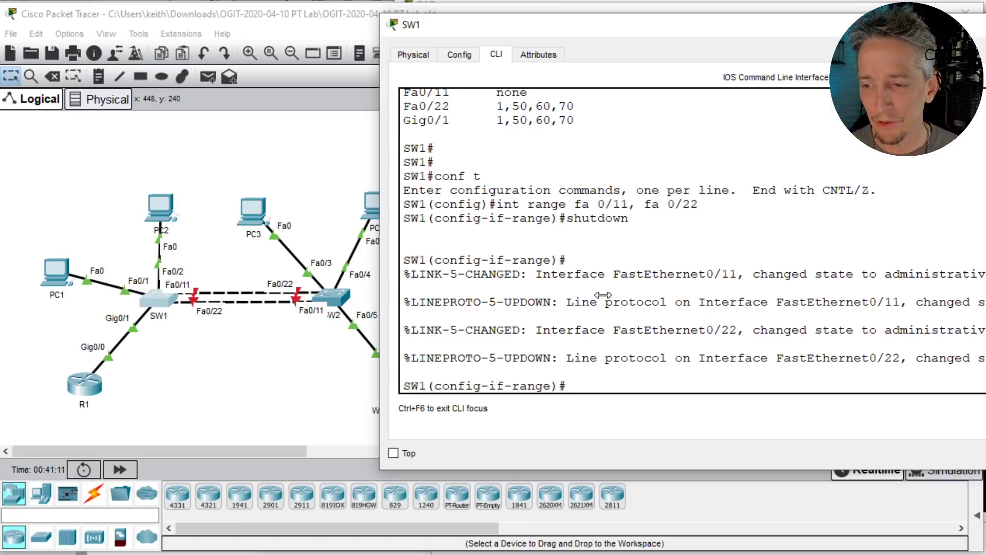
- Check the channel-group options on SW1 and assign the interface range to channel group 1 in LACP active mode
{"action": "type", "text": "channel"}
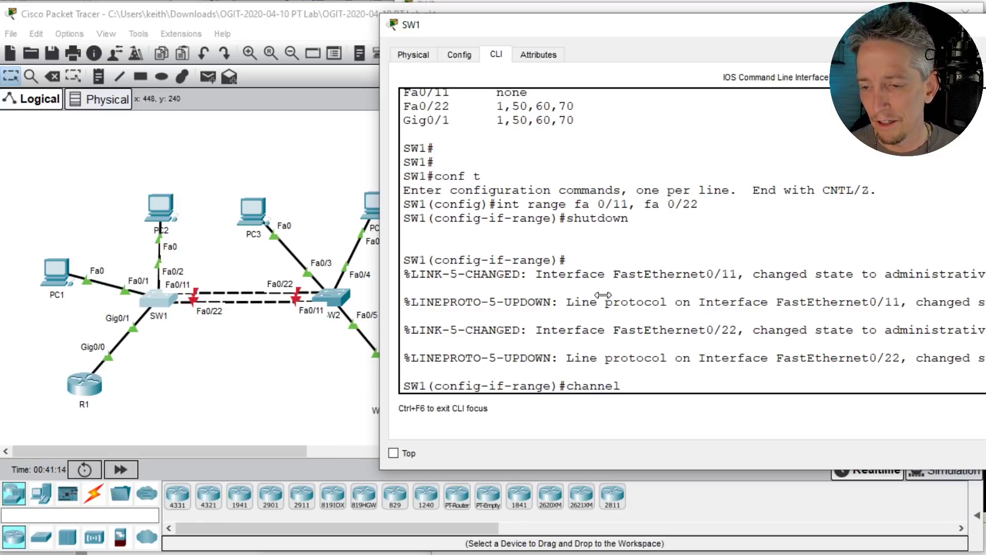
{"action": "key", "text": "Tab"}
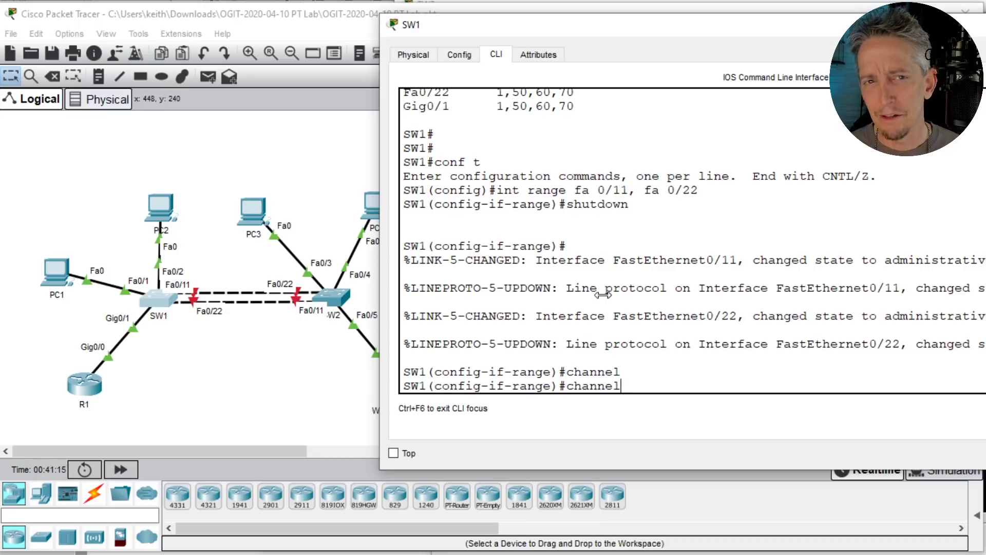
{"action": "type", "text": "?"}
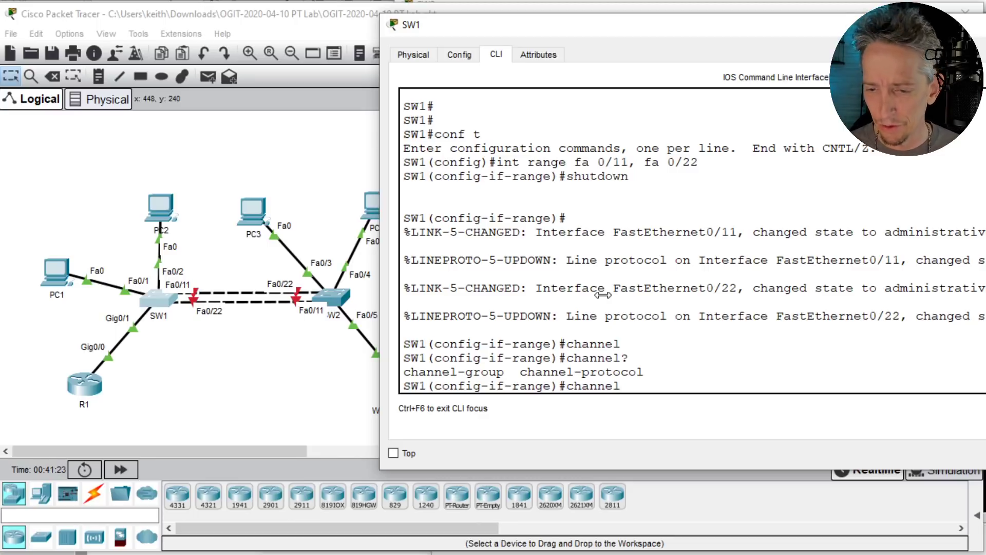
{"action": "type", "text": "-g"}
{"action": "key", "text": "Tab"}
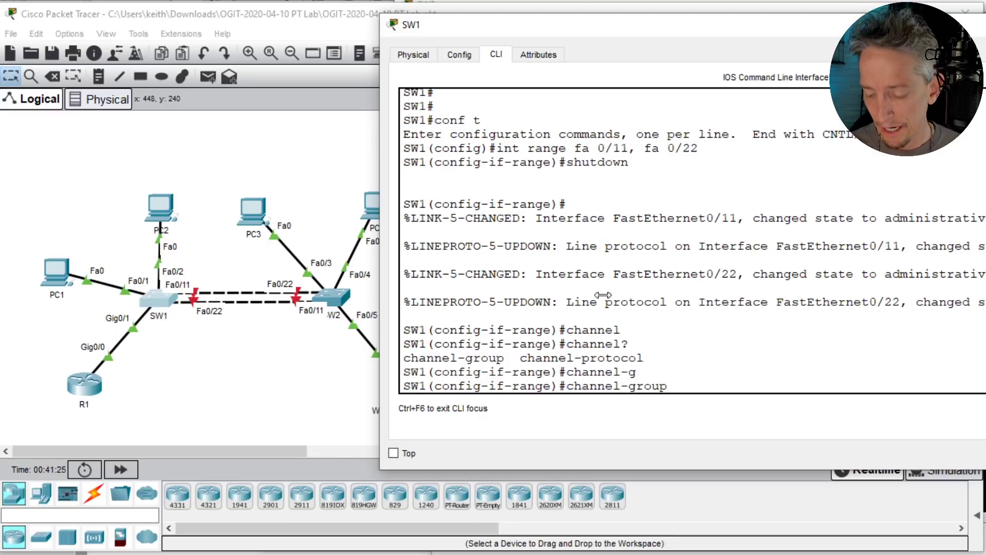
{"action": "type", "text": "?"}
{"action": "type", "text": "1 "}
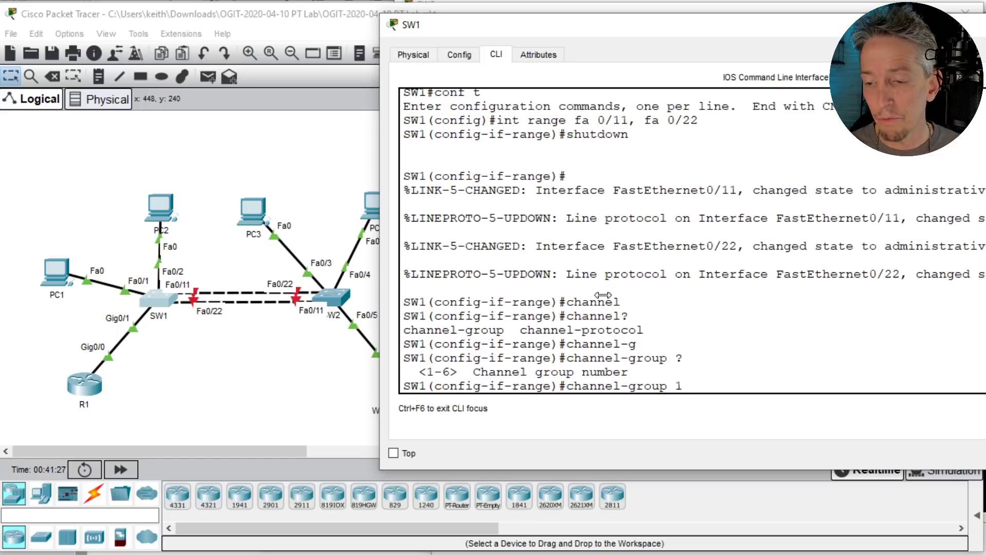
{"action": "type", "text": "?mod"}
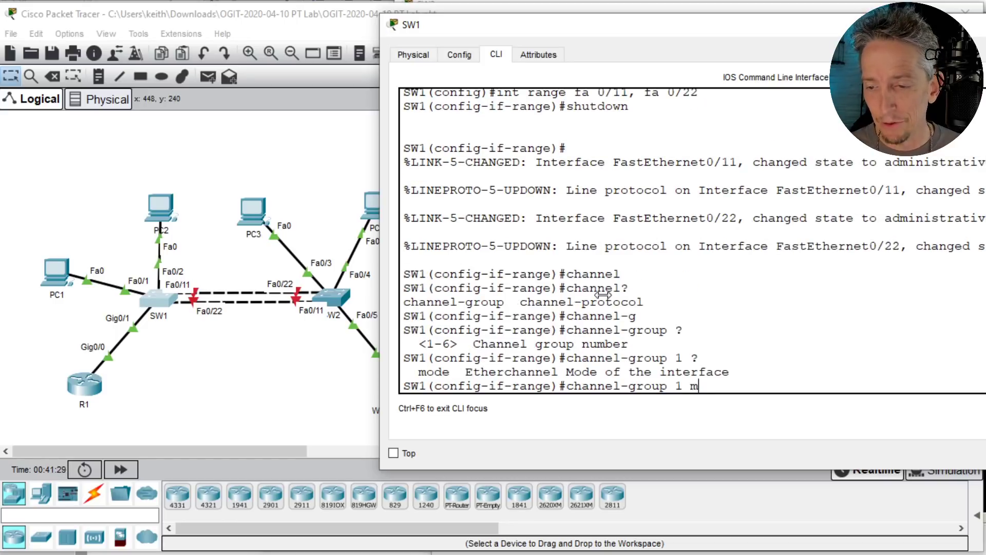
{"action": "key", "text": "Tab"}
{"action": "type", "text": "?"}
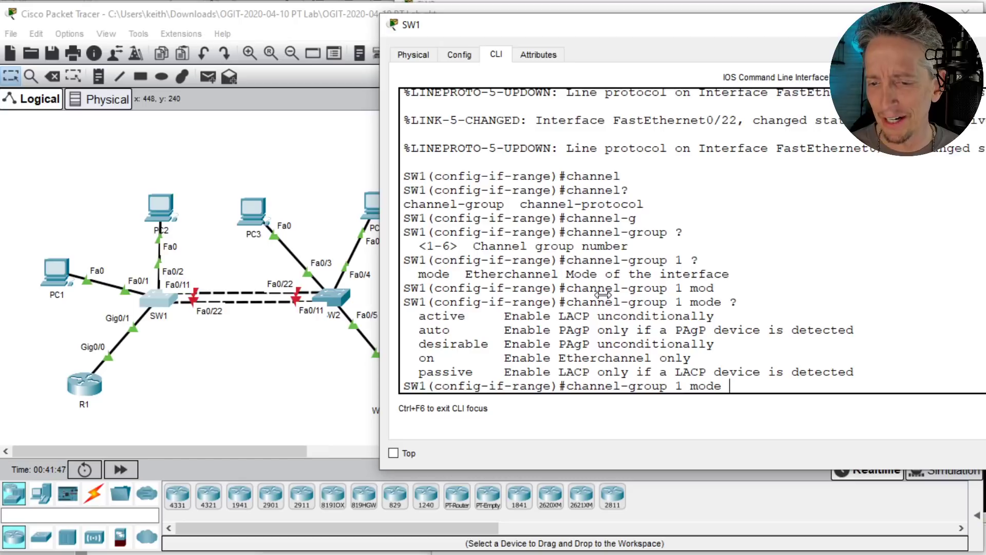
{"action": "type", "text": "activ"}
{"action": "key", "text": "Tab"}
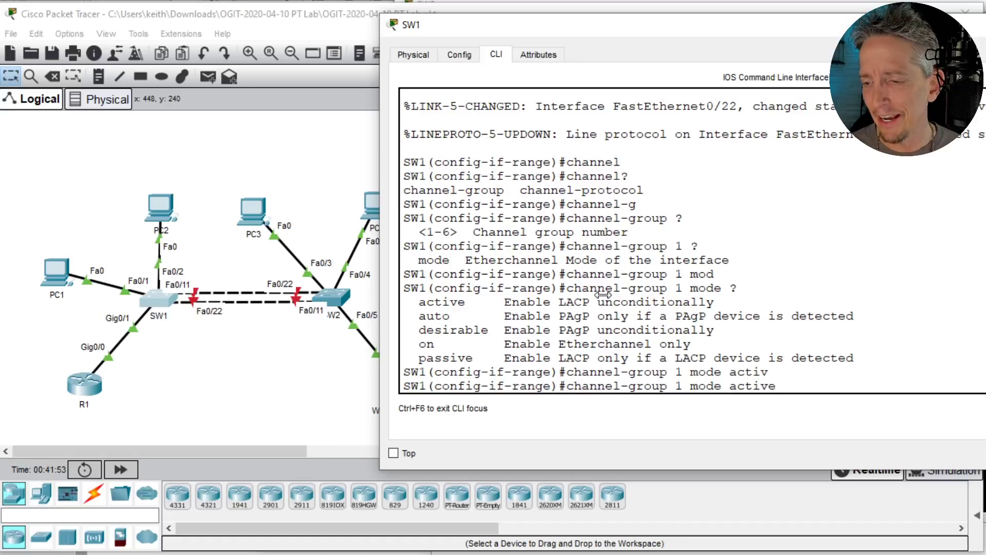
{"action": "key", "text": "Return"}
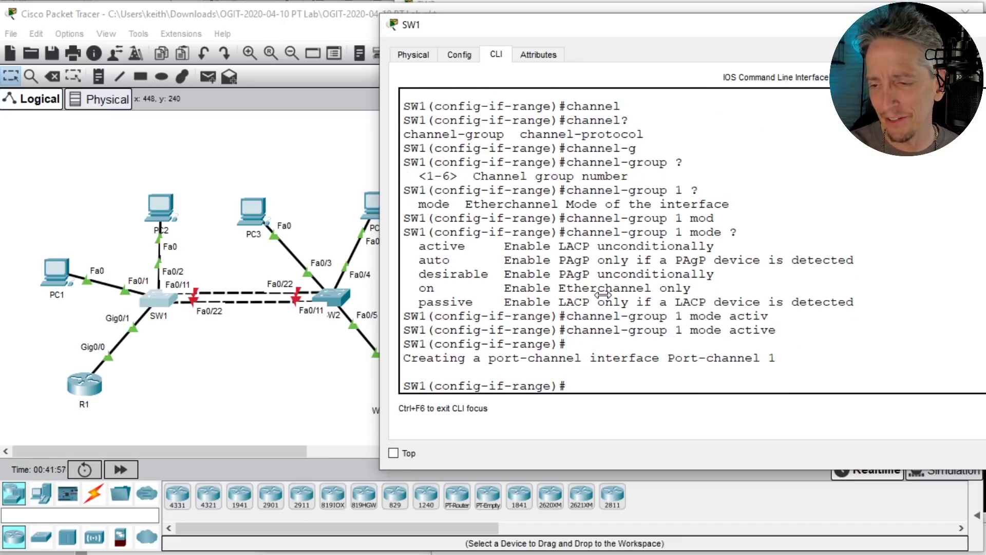
- Show SW1's command history and copy the interface range, shutdown and channel-group 1 mode active commands
{"action": "type", "text": "do"}
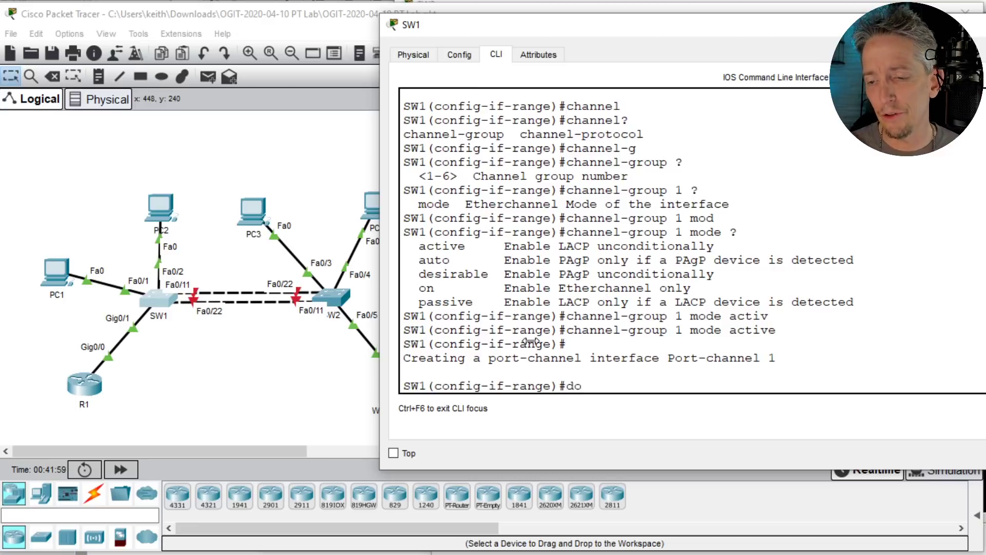
{"action": "type", "text": " show history"}
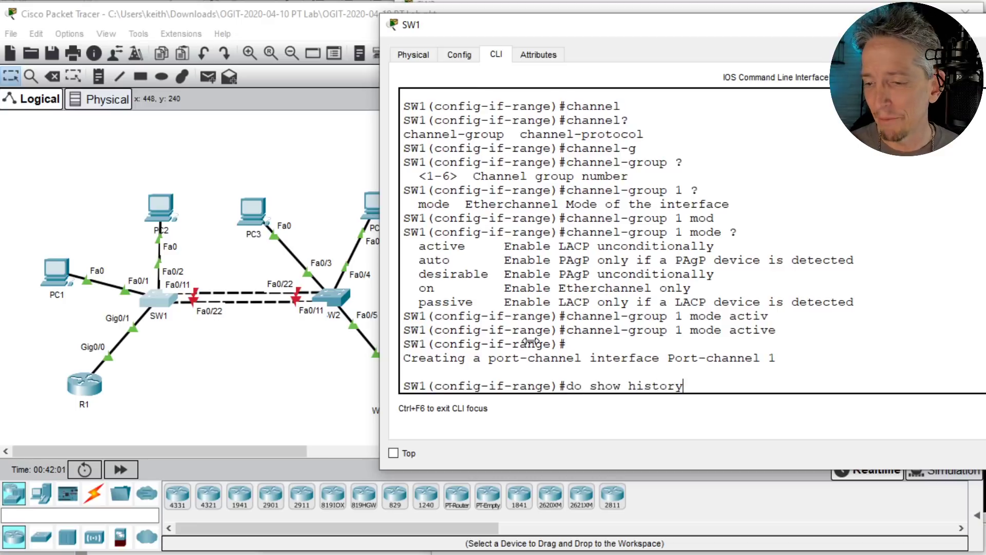
{"action": "key", "text": "Return"}
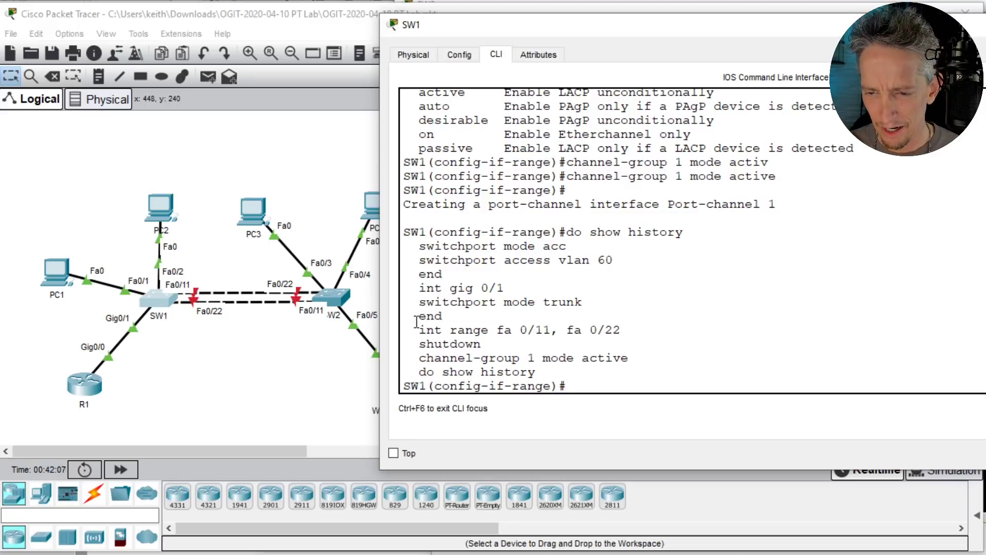
{"action": "left_click_drag", "start_coordinate": [420, 329], "coordinate": [642, 360]}
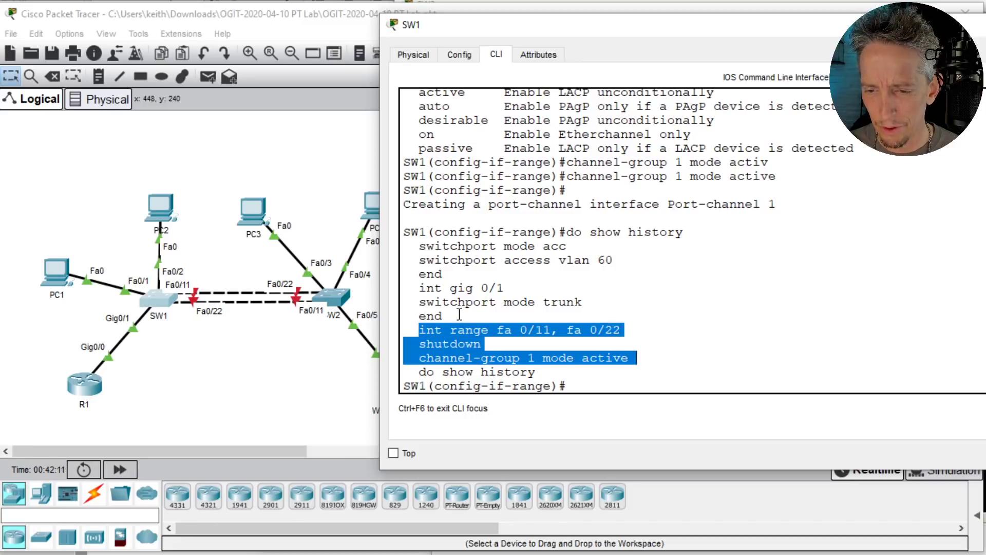
{"action": "right_click", "coordinate": [453, 339]}
{"action": "left_click", "coordinate": [485, 349]}
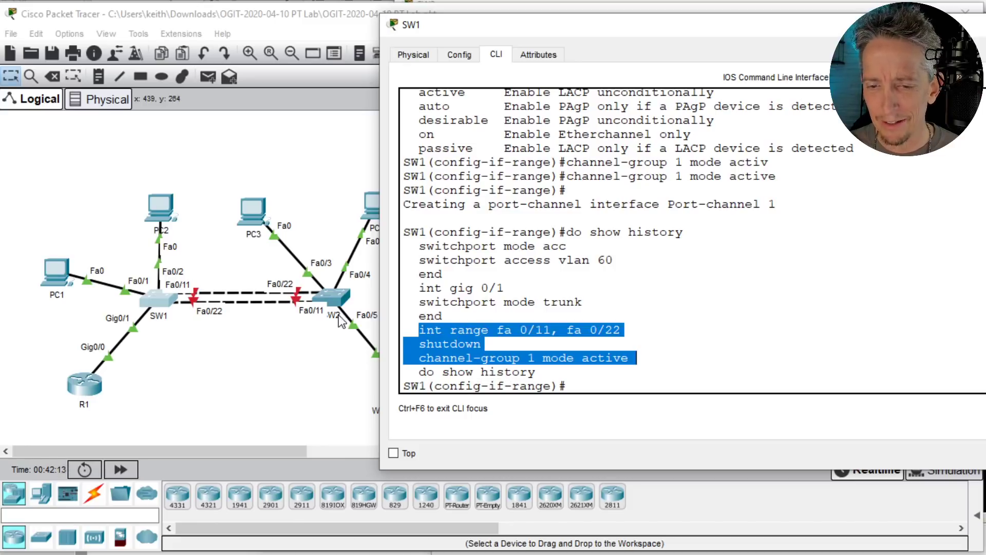
- Paste the copied commands into SW2's configuration mode to shut down Fa0/11 and Fa0/22 and put them in channel group 1, mode active
{"action": "left_click", "coordinate": [334, 297]}
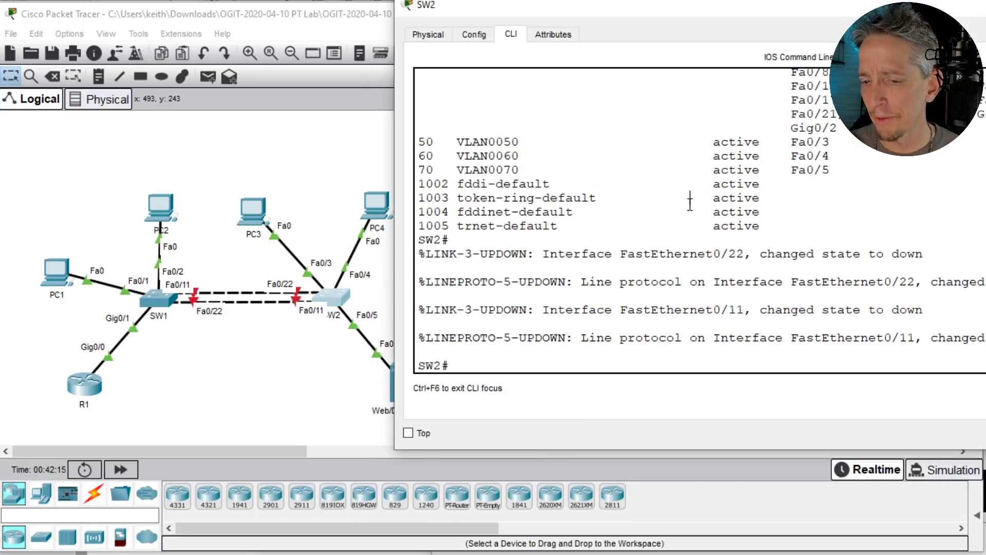
{"action": "type", "text": "conf t"}
{"action": "key", "text": "Return"}
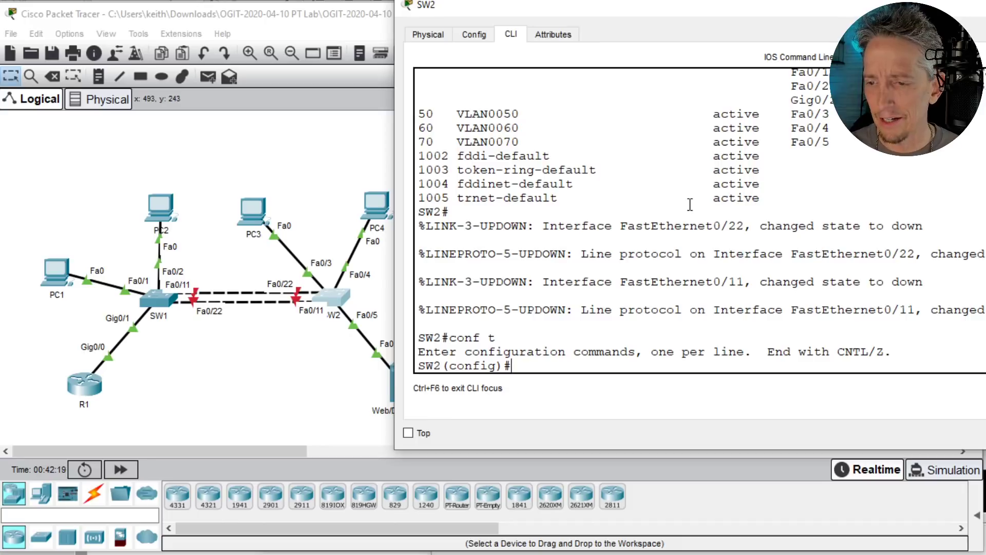
{"action": "right_click", "coordinate": [681, 185]}
{"action": "left_click", "coordinate": [714, 211]}
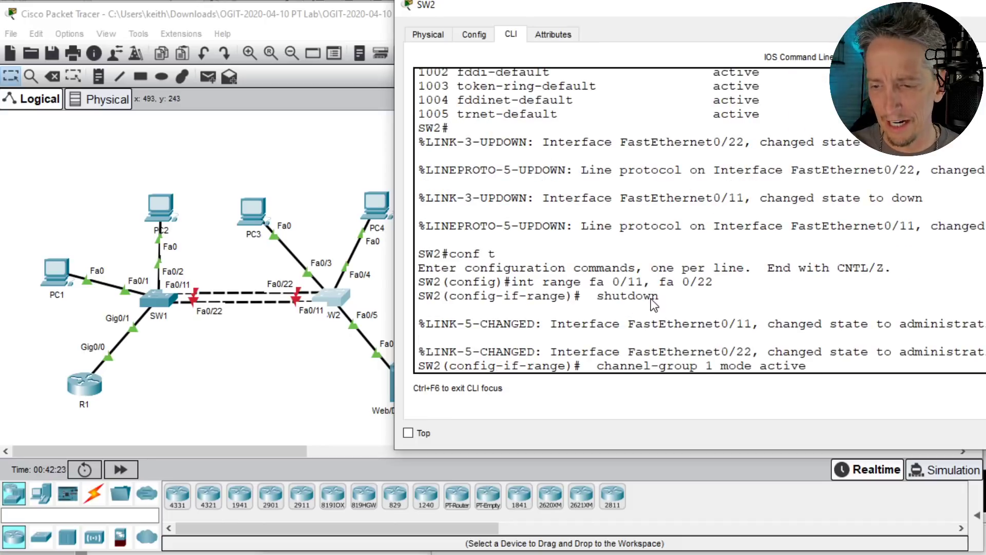
{"action": "key", "text": "Return"}
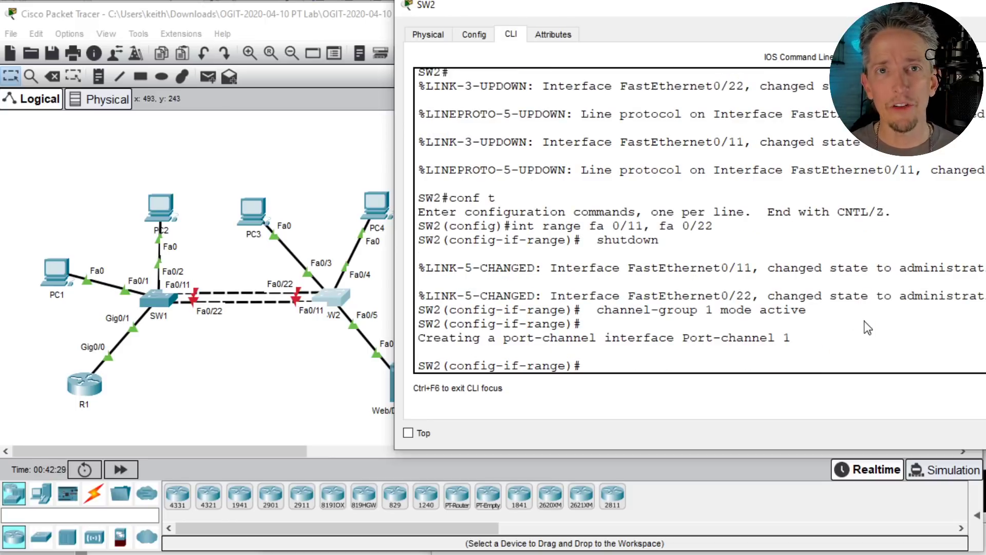
- Re-enable SW2's interface range with no shutdown, leave configuration mode and save the configuration
{"action": "type", "text": "no"}
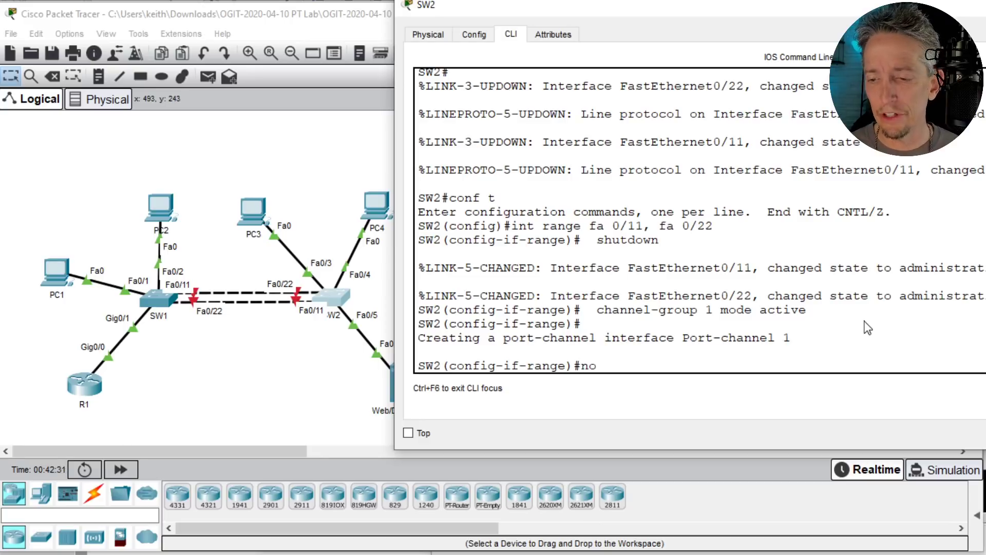
{"action": "type", "text": " shutdown"}
{"action": "key", "text": "Return"}
{"action": "type", "text": "end"}
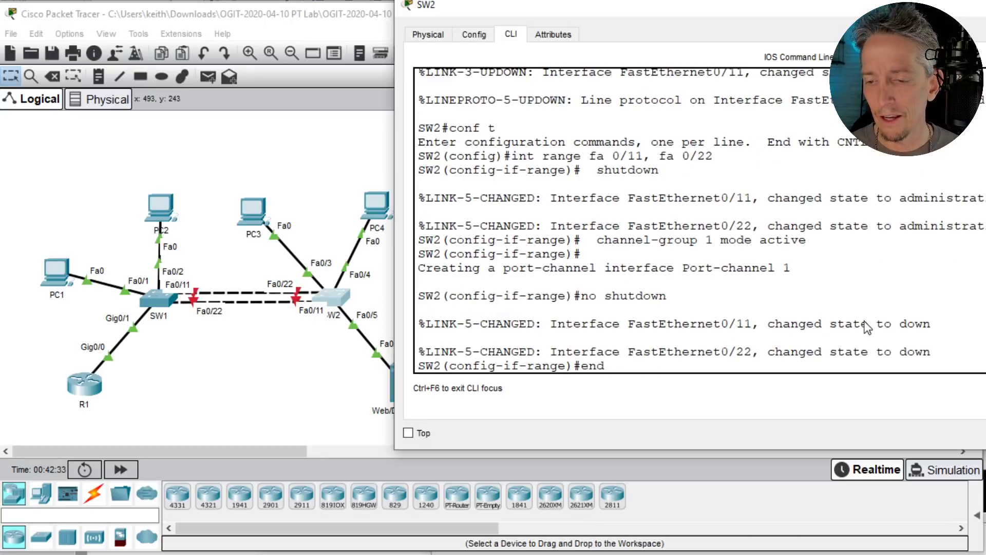
{"action": "key", "text": "Return"}
{"action": "key", "text": "Return"}
{"action": "type", "text": "wr"}
{"action": "key", "text": "Return"}
{"action": "key", "text": "Return"}
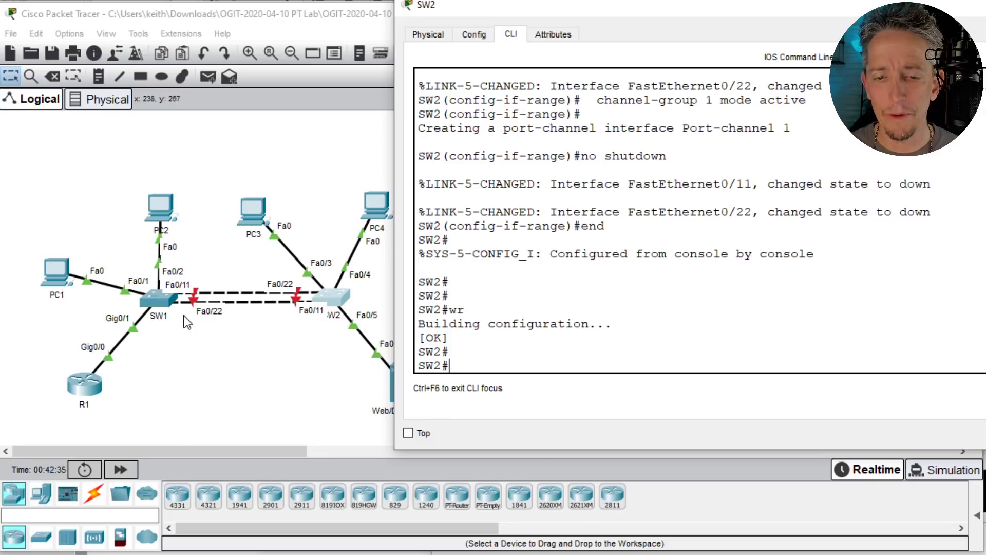
- Return to SW1's command line, leave configuration mode and save the configuration
{"action": "left_click", "coordinate": [160, 304]}
{"action": "type", "text": "end"}
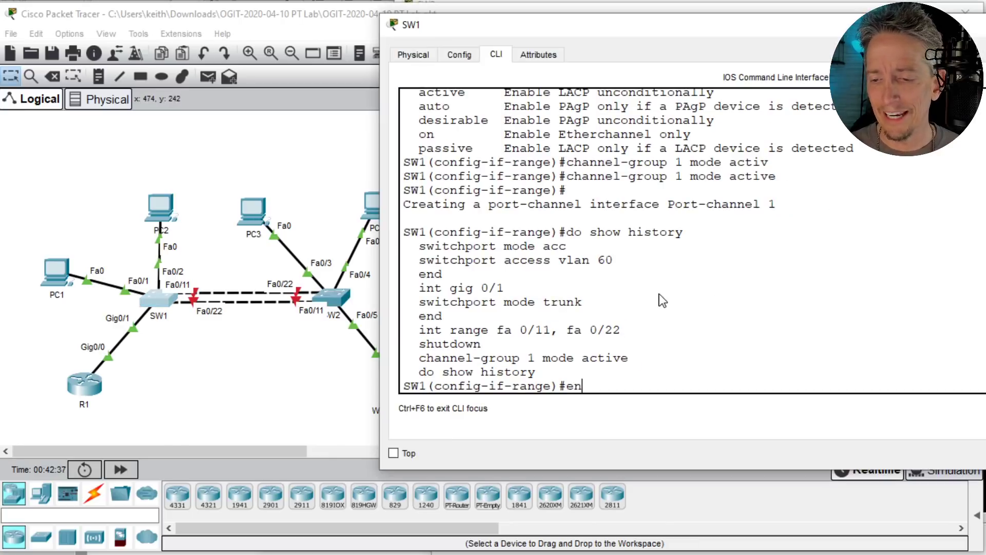
{"action": "key", "text": "Return"}
{"action": "key", "text": "Return"}
{"action": "type", "text": "wr"}
{"action": "key", "text": "Return"}
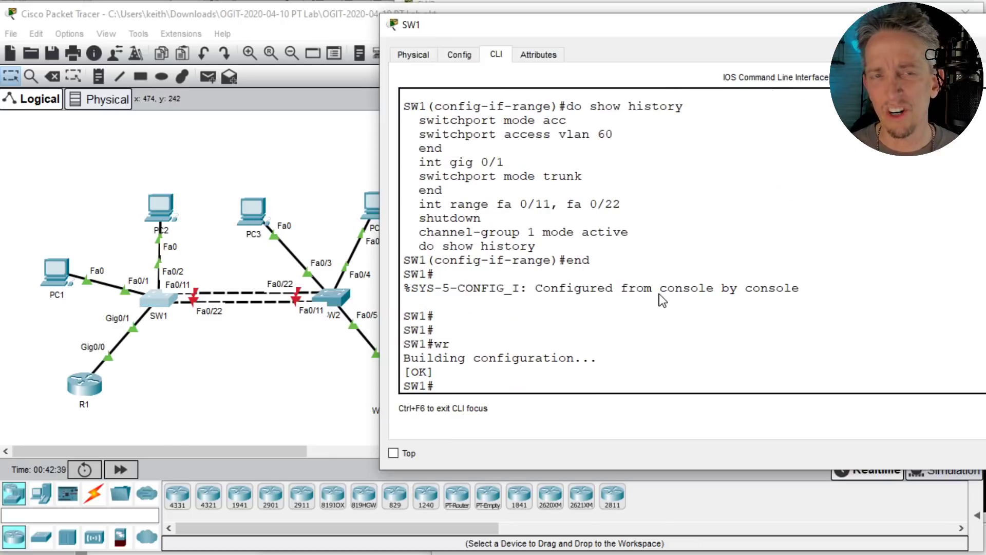
- Show SW1's interface status, check the Fa0/11 entry and quit the paged listing
{"action": "key", "text": "Return"}
{"action": "key", "text": "Return"}
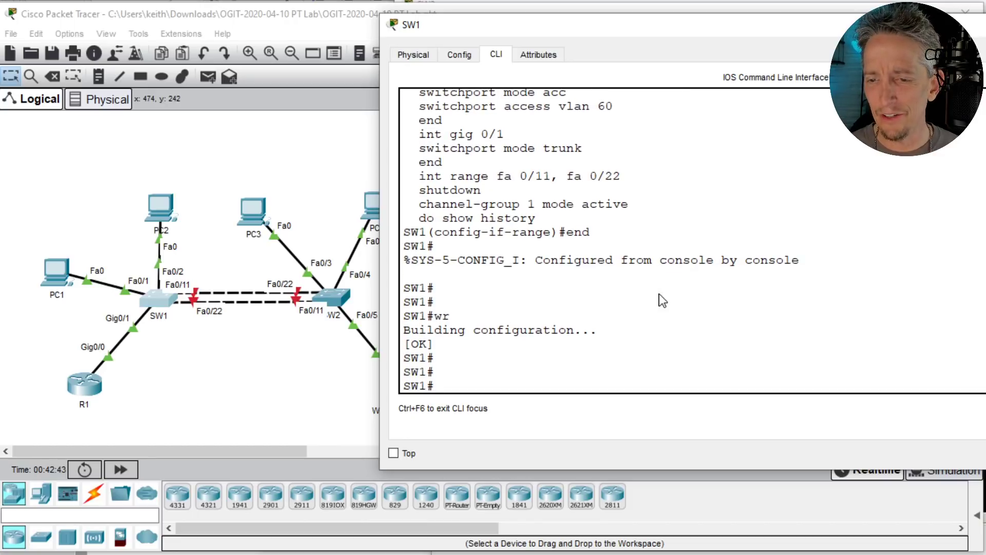
{"action": "type", "text": "show int stat"}
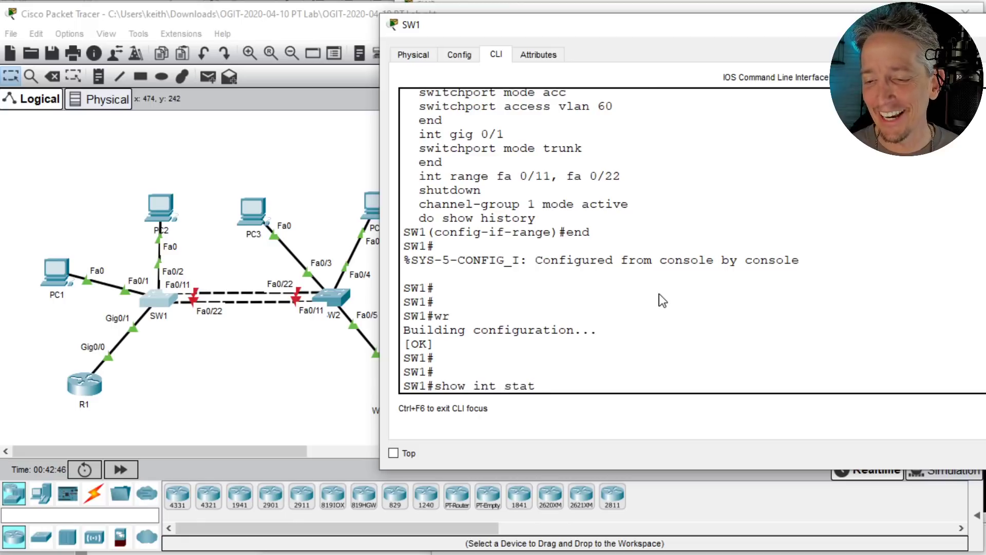
{"action": "key", "text": "Return"}
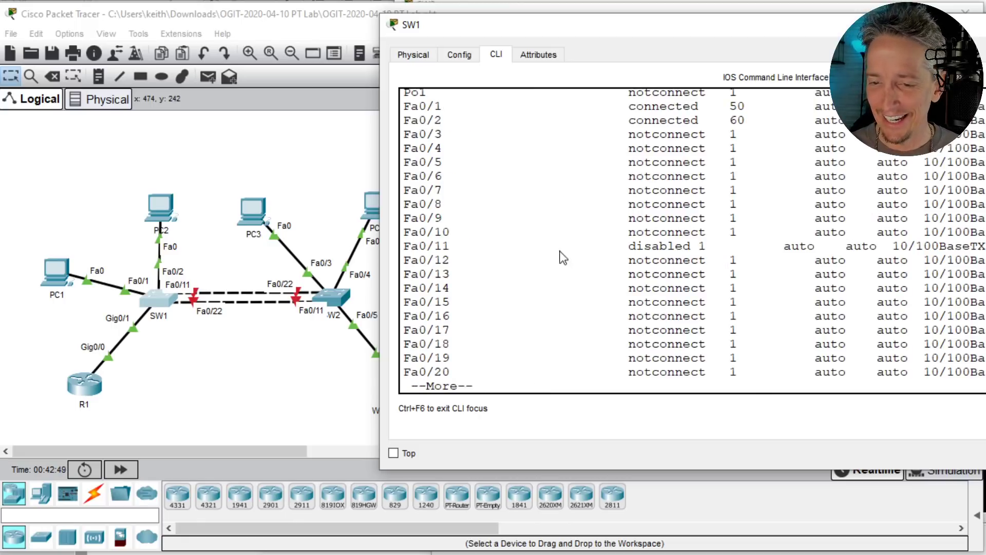
{"action": "triple_click", "coordinate": [426, 253]}
{"action": "type", "text": "q"}
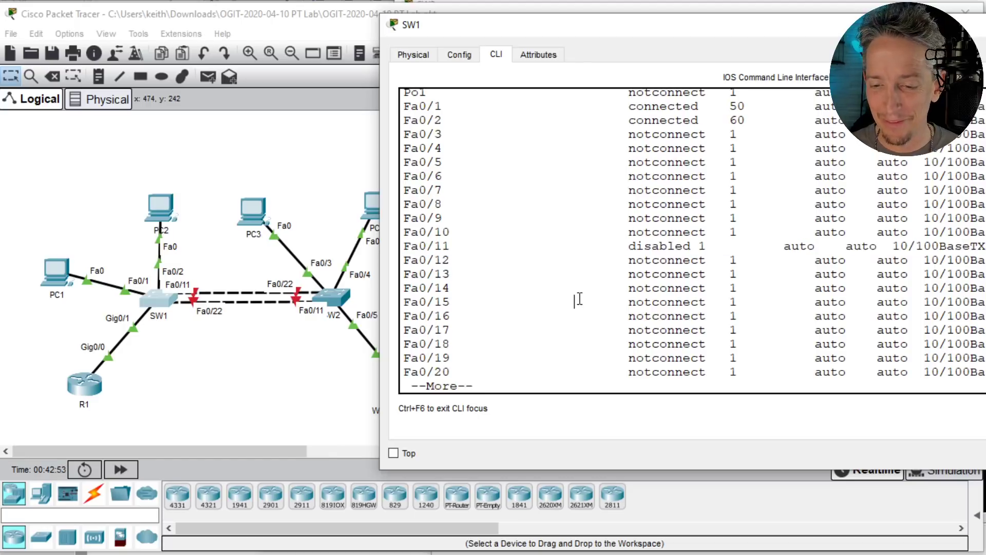
- Re-enable SW1's interface range Fa0/11 and Fa0/22 with no shutdown and leave configuration mode
{"action": "type", "text": "conf t"}
{"action": "key", "text": "Return"}
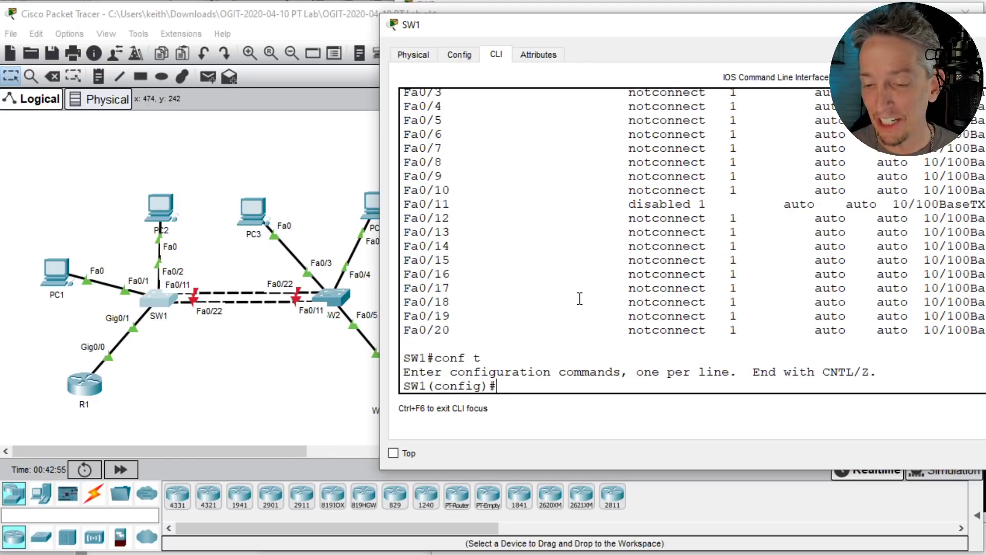
{"action": "key", "text": "Up"}
{"action": "key", "text": "Up"}
{"action": "key", "text": "Up"}
{"action": "key", "text": "Up"}
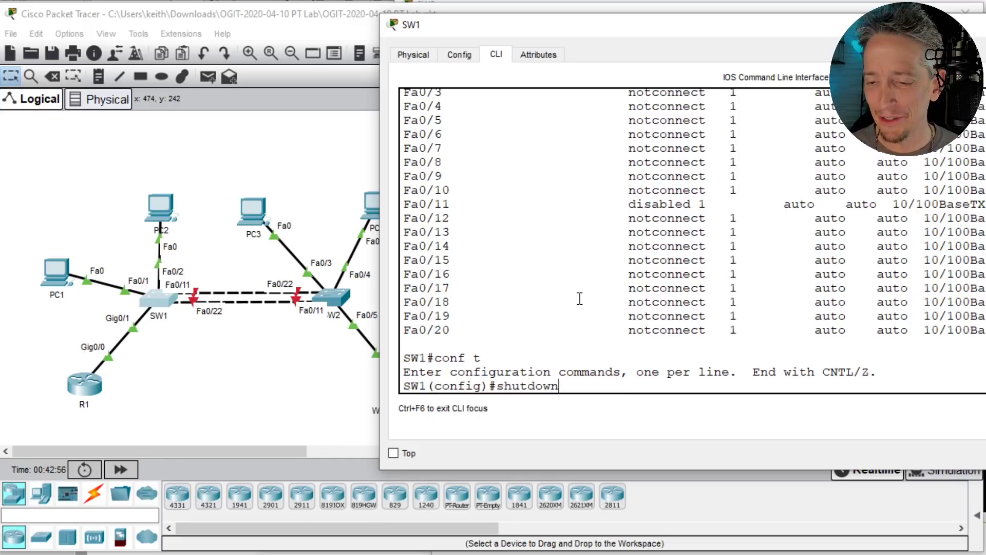
{"action": "key", "text": "Return"}
{"action": "type", "text": "n"}
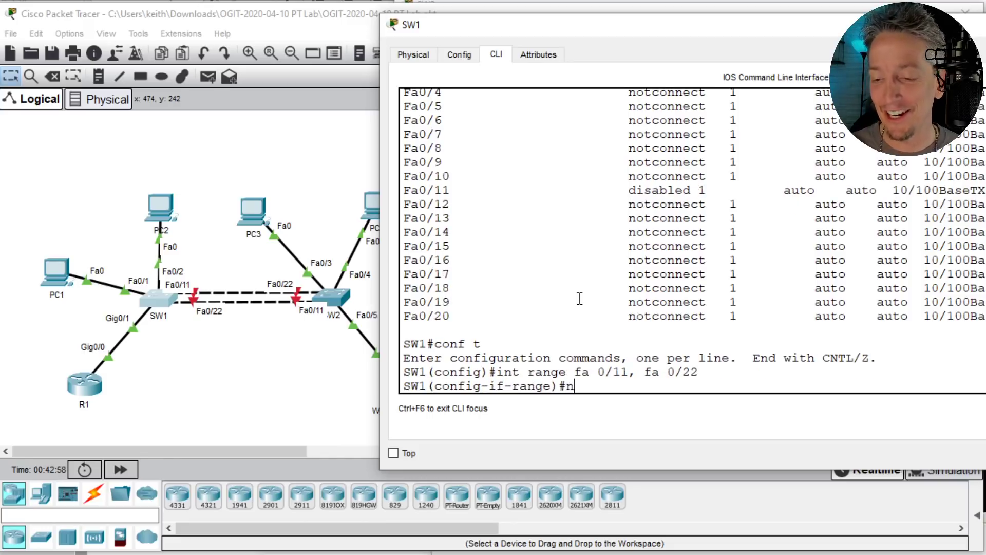
{"action": "type", "text": "o shutdown"}
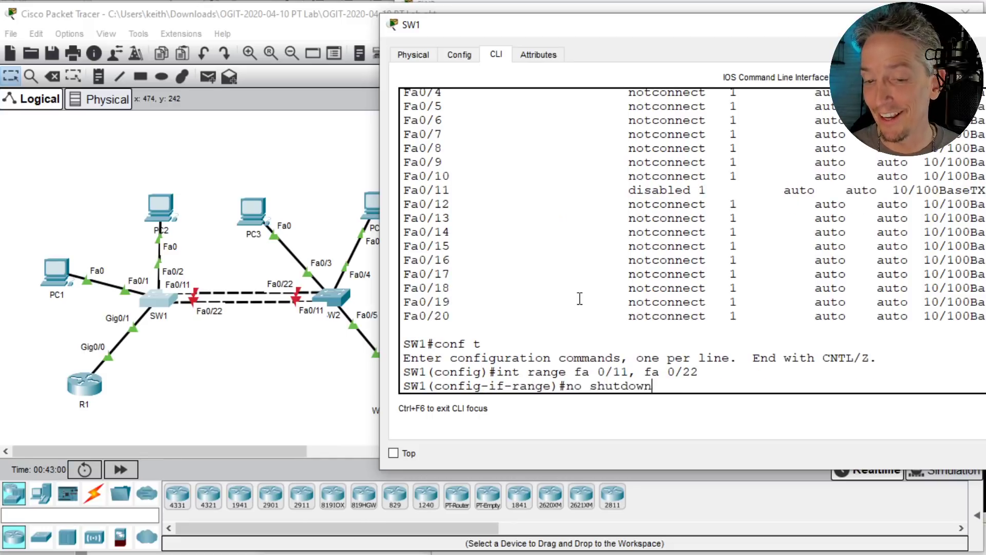
{"action": "key", "text": "Return"}
{"action": "type", "text": "end"}
{"action": "key", "text": "Return"}
{"action": "key", "text": "Return"}
{"action": "key", "text": "Return"}
{"action": "key", "text": "Return"}
{"action": "key", "text": "Return"}
{"action": "key", "text": "Return"}
{"action": "key", "text": "Return"}
{"action": "key", "text": "Return"}
{"action": "key", "text": "Return"}
{"action": "key", "text": "Return"}
{"action": "key", "text": "Return"}
{"action": "key", "text": "Return"}
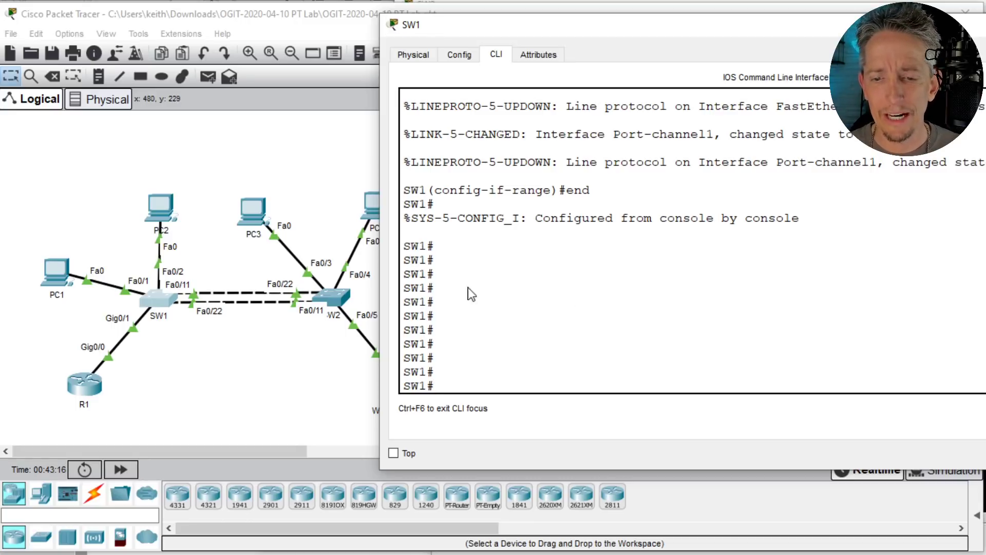
{"action": "key", "text": "Return"}
{"action": "key", "text": "Return"}
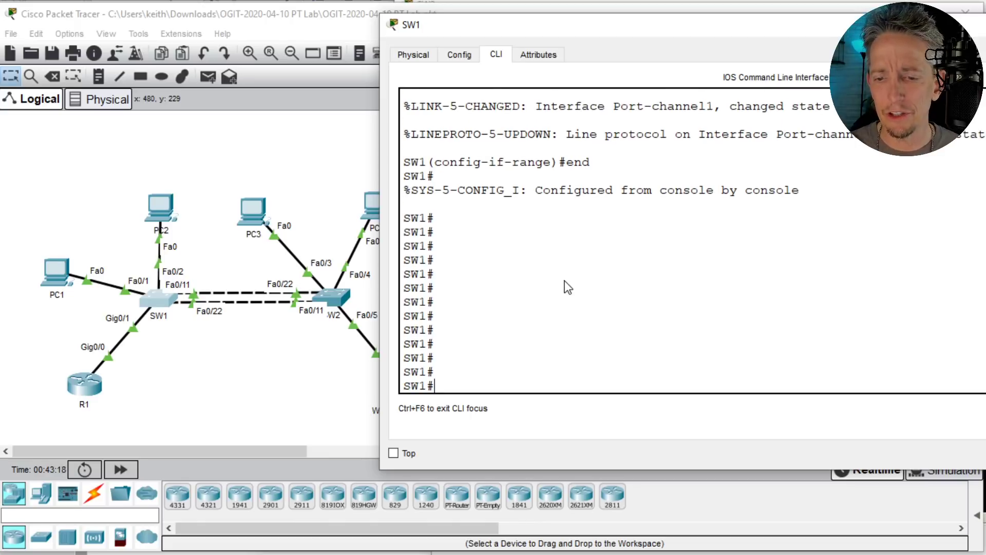
- Show SW1's EtherChannel summary and examine the port-channel flags, the protocol and the member ports
{"action": "type", "text": "show eth"}
{"action": "key", "text": "Tab"}
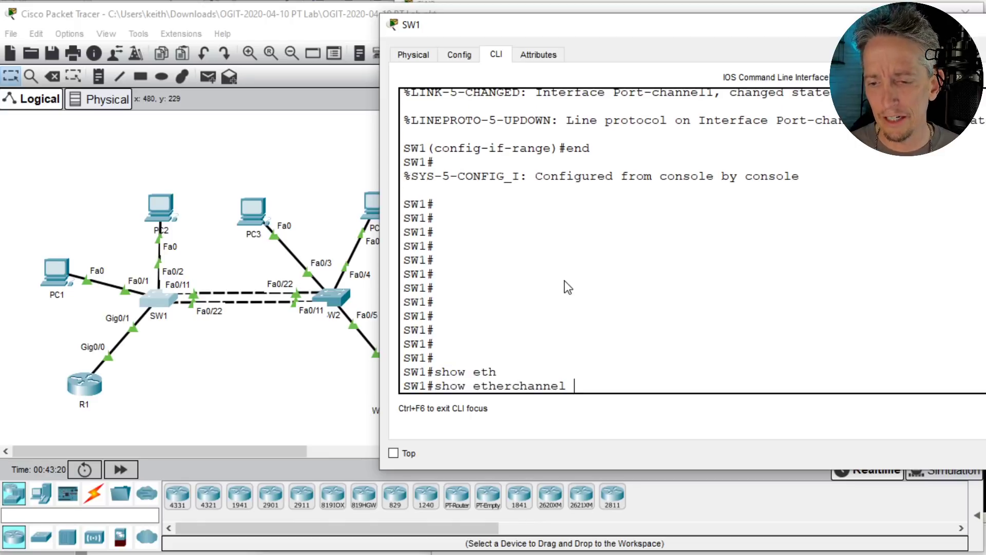
{"action": "type", "text": "sum"}
{"action": "key", "text": "Tab"}
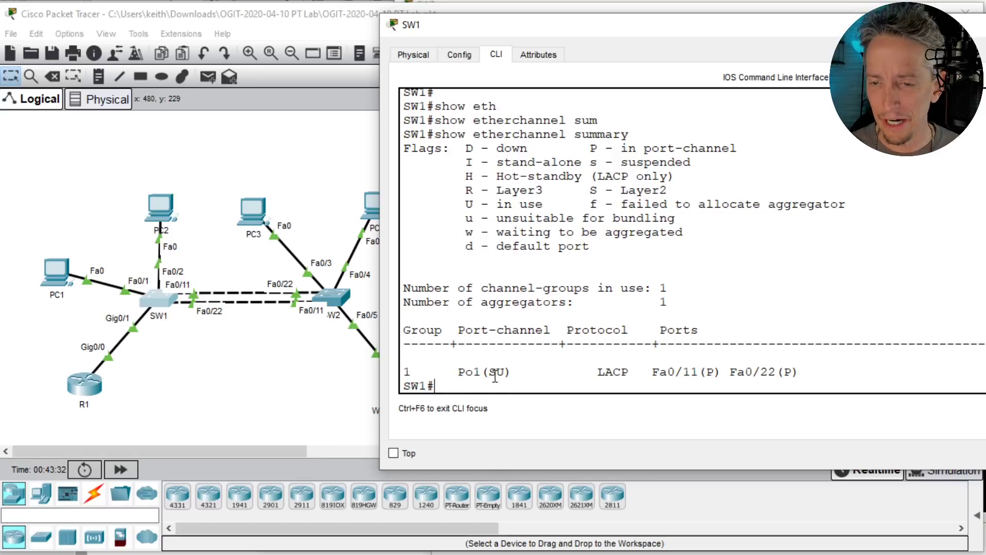
{"action": "triple_click", "coordinate": [630, 189]}
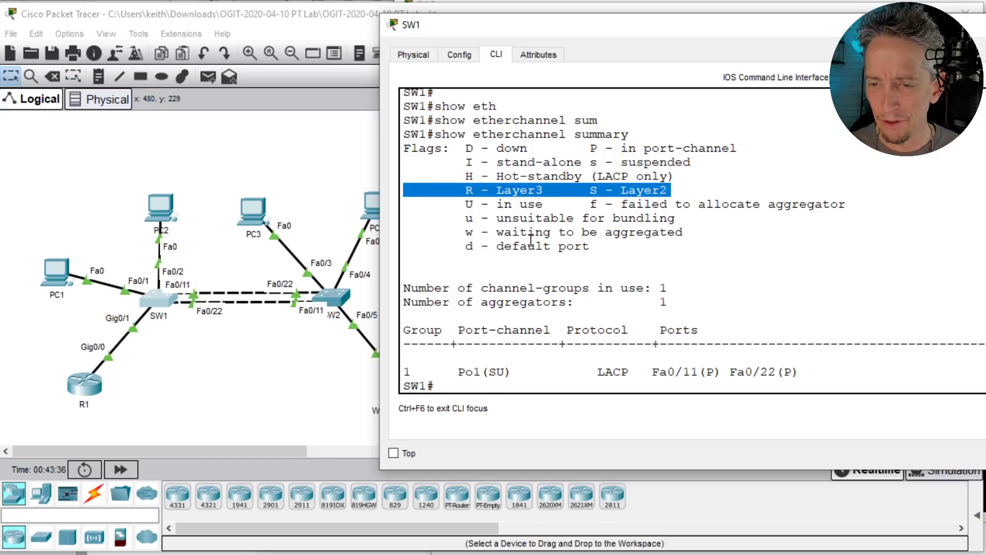
{"action": "double_click", "coordinate": [512, 205]}
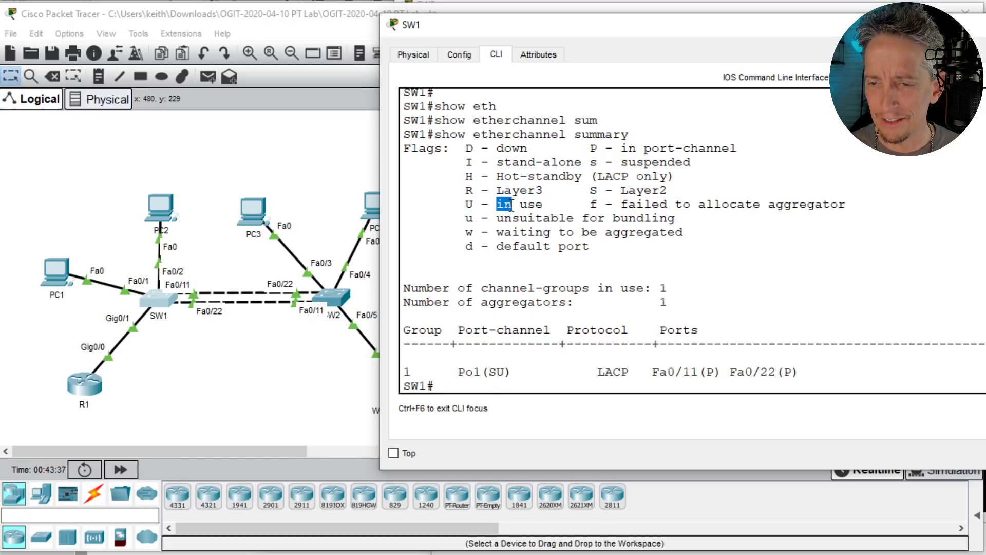
{"action": "double_click", "coordinate": [609, 369]}
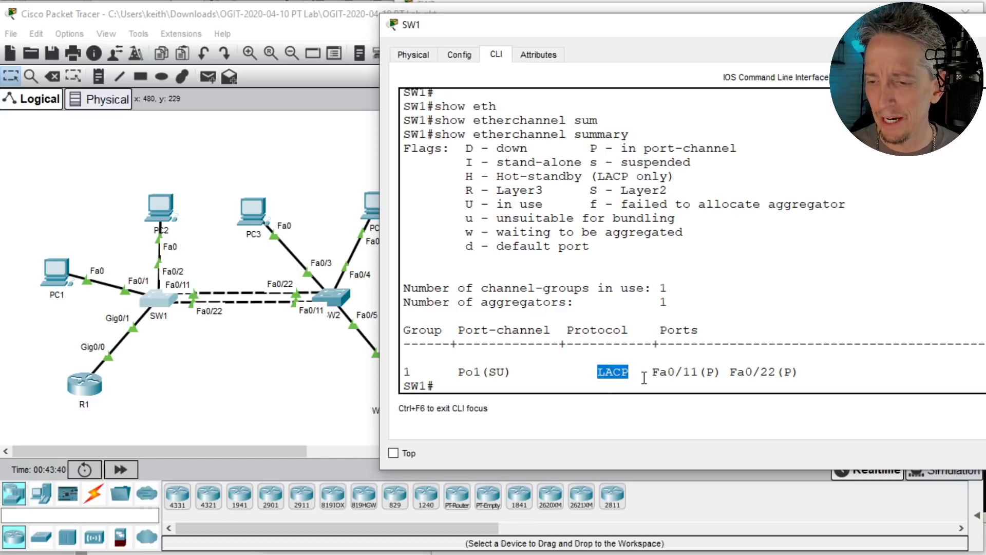
{"action": "left_click_drag", "start_coordinate": [652, 373], "coordinate": [823, 378]}
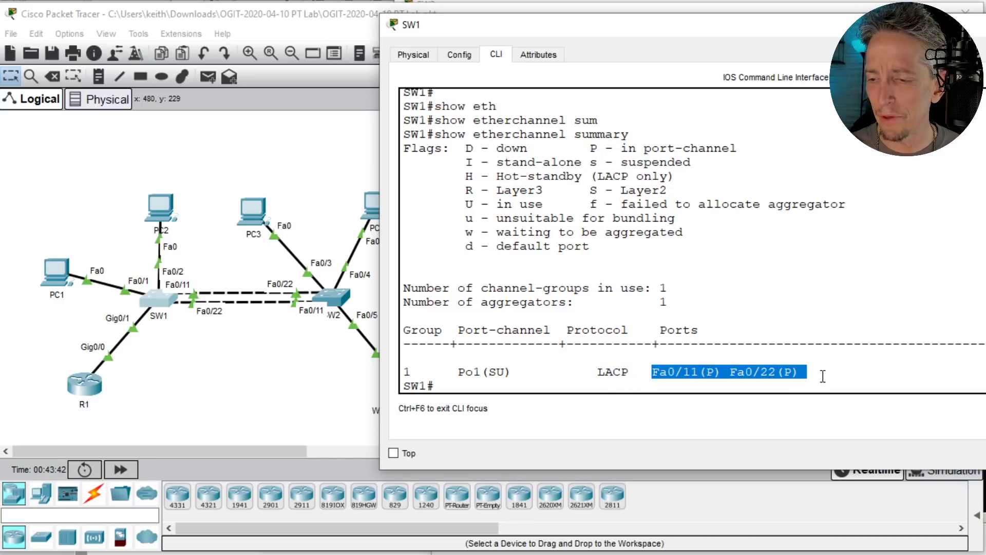
{"action": "left_click", "coordinate": [808, 265]}
{"action": "key", "text": "Return"}
{"action": "key", "text": "Return"}
{"action": "key", "text": "Return"}
{"action": "key", "text": "Return"}
{"action": "key", "text": "Return"}
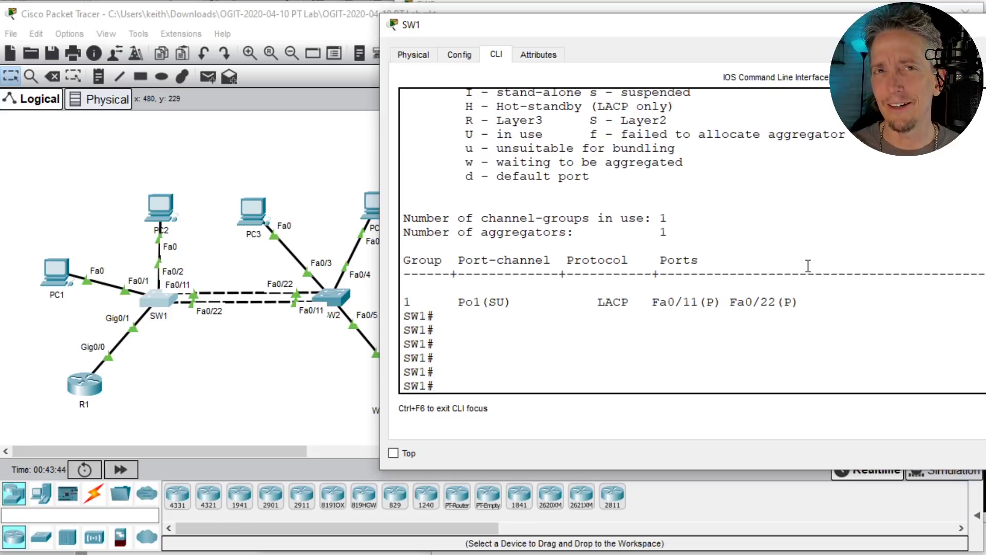
- Show SW1's trunk interfaces and examine the Po1 entry for VLANs in spanning-tree forwarding state
{"action": "key", "text": "BackSpace"}
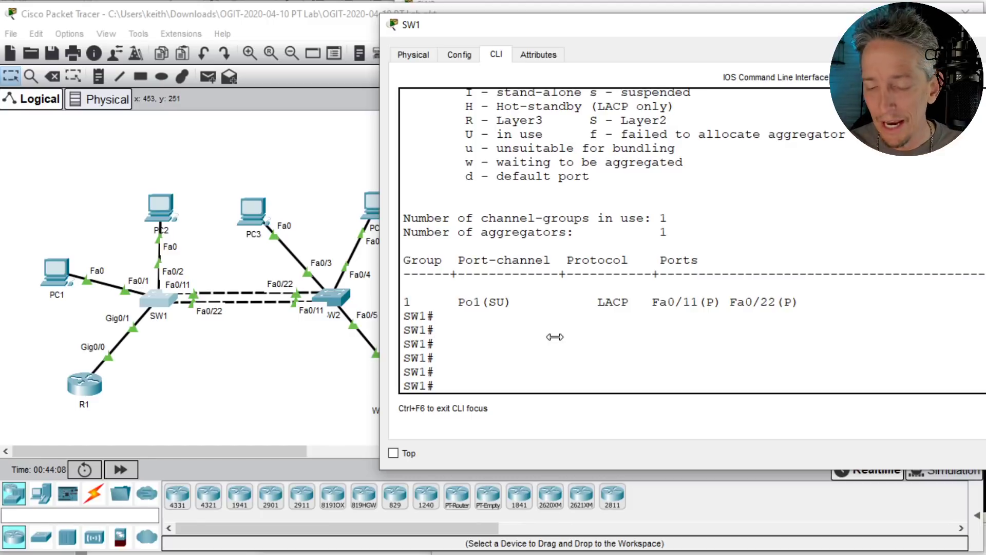
{"action": "type", "text": "show int"}
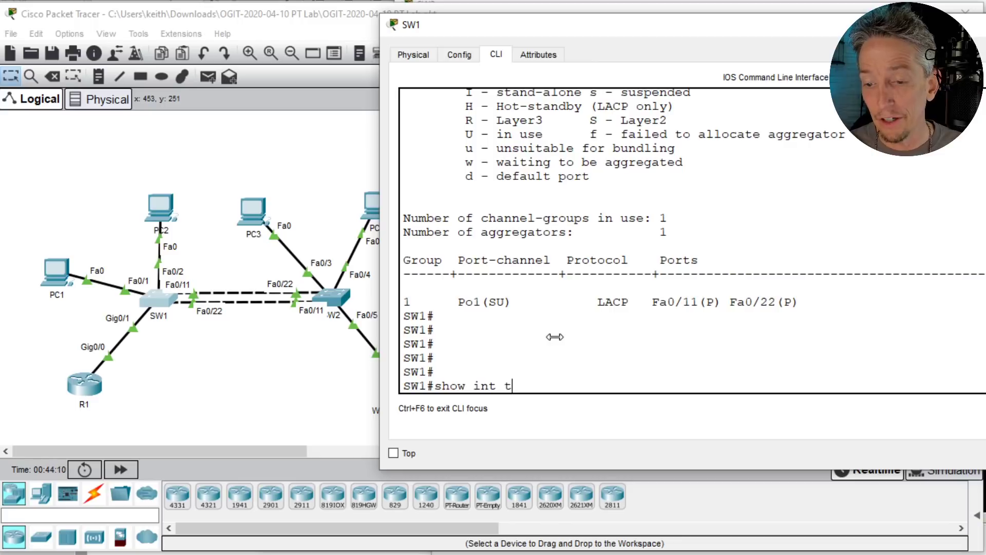
{"action": "type", "text": " t"}
{"action": "key", "text": "Tab"}
{"action": "key", "text": "Return"}
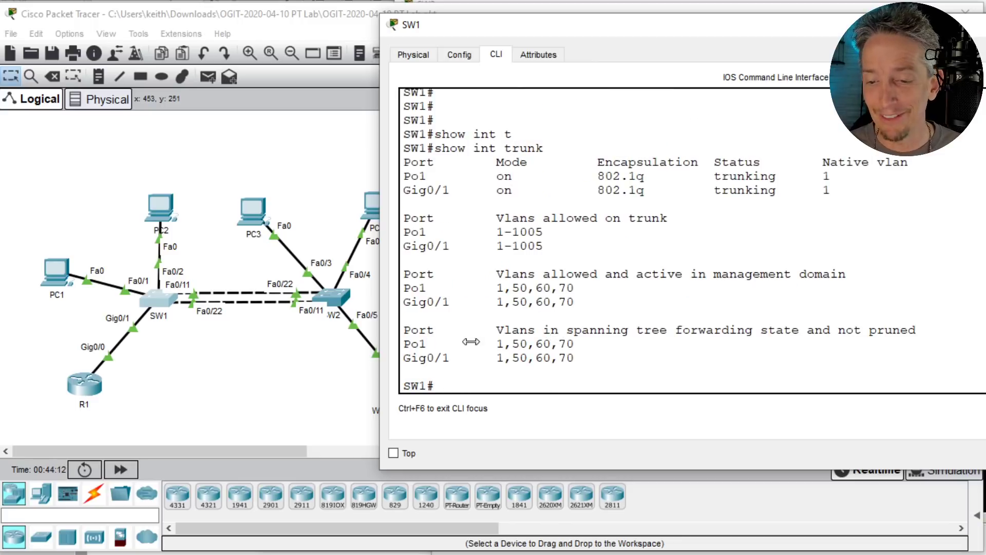
{"action": "triple_click", "coordinate": [517, 343]}
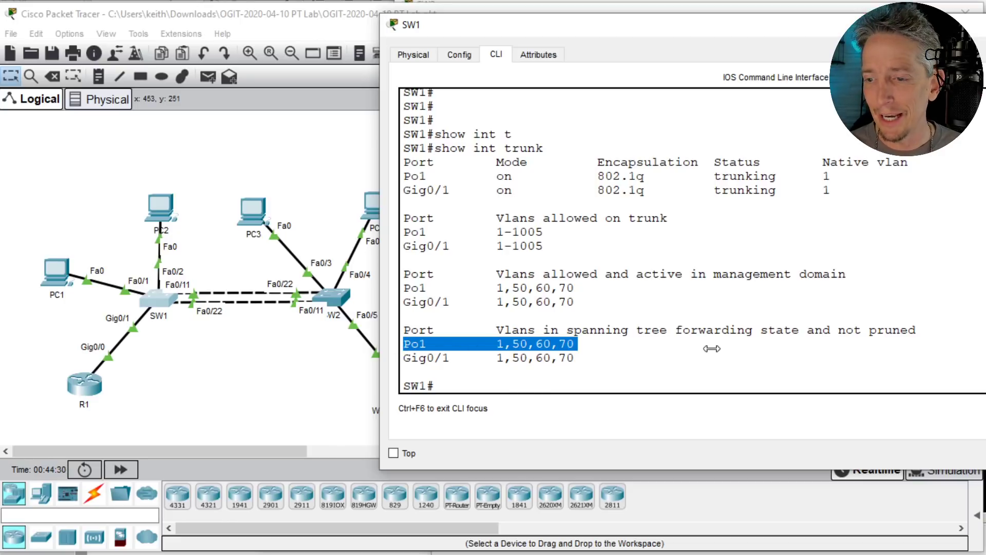
- Query SW1's spanning-tree information for VLAN 10
{"action": "key", "text": "Return"}
{"action": "key", "text": "Return"}
{"action": "type", "text": "show "}
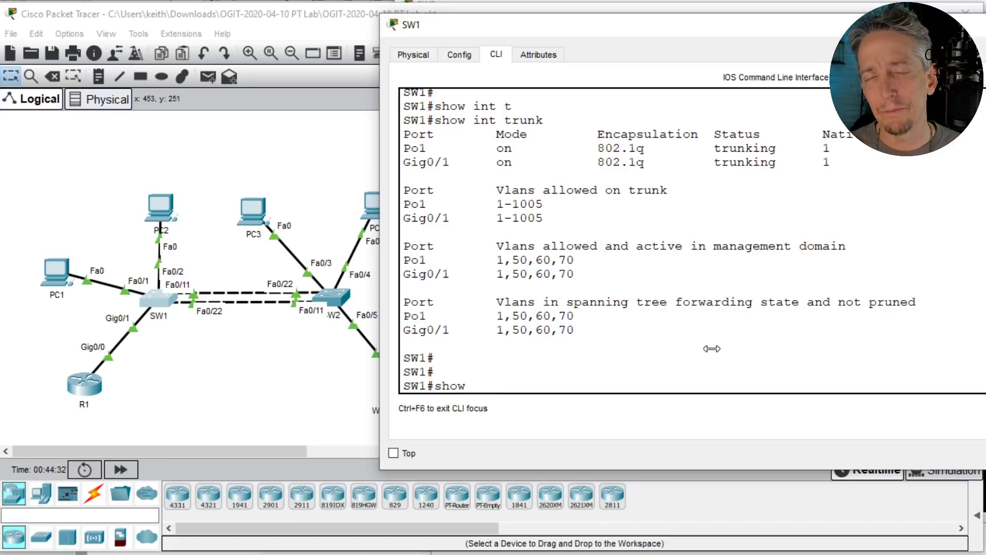
{"action": "type", "text": "span"}
{"action": "key", "text": "Tab"}
{"action": "type", "text": "vlan "}
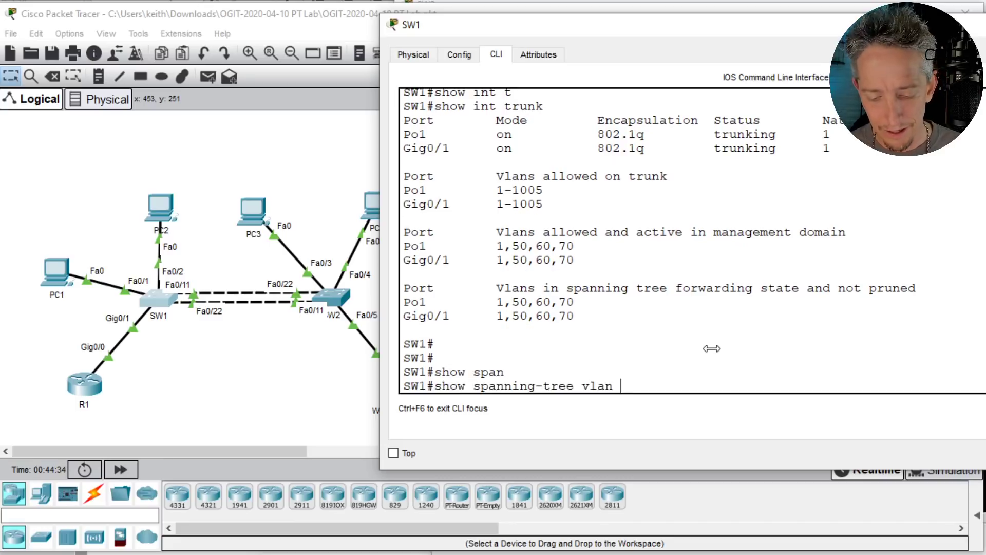
{"action": "type", "text": "10"}
{"action": "key", "text": "Return"}
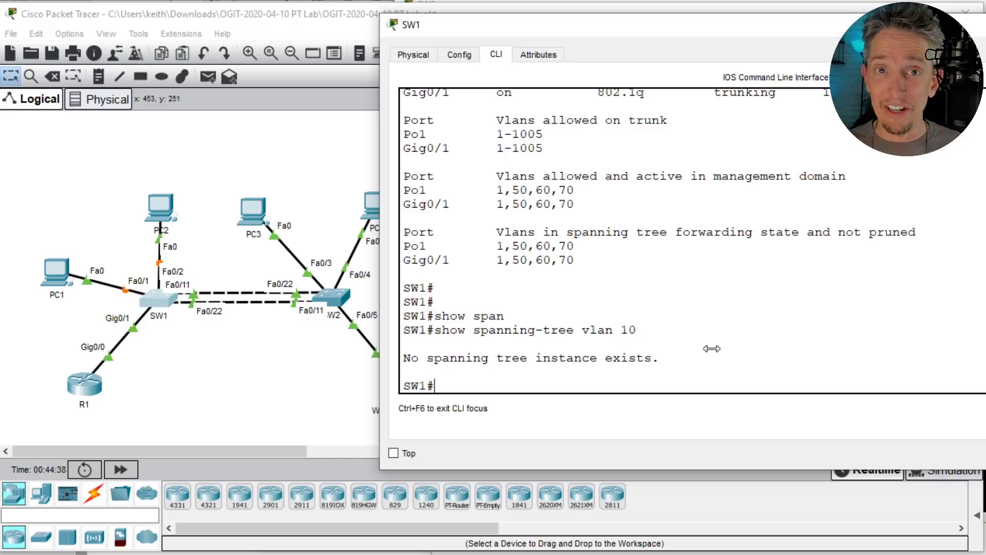
- Show SW1's spanning tree for VLAN 50 and examine the roles and states of Po1, Gi0/1 and Fa0/1
{"action": "key", "text": "Up"}
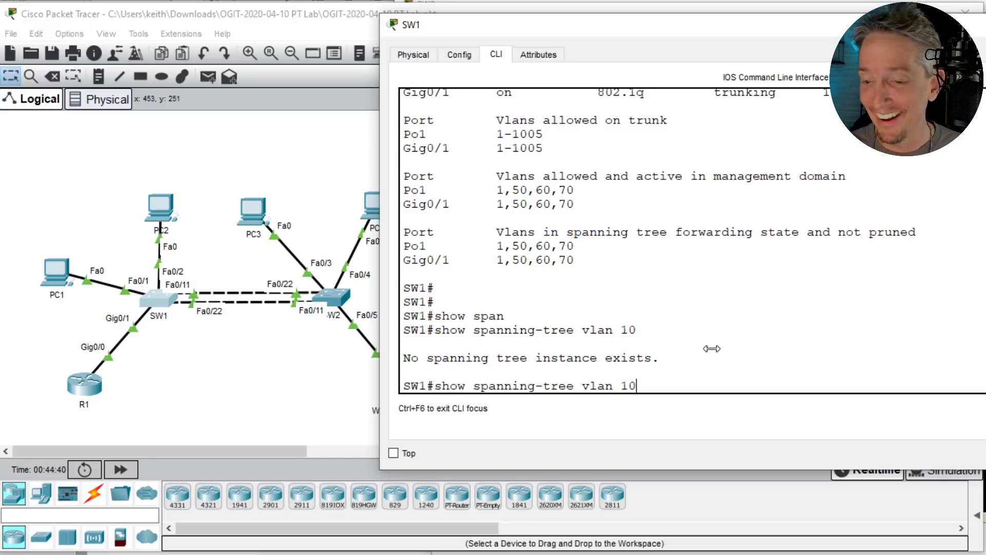
{"action": "key", "text": "BackSpace"}
{"action": "key", "text": "BackSpace"}
{"action": "type", "text": "50"}
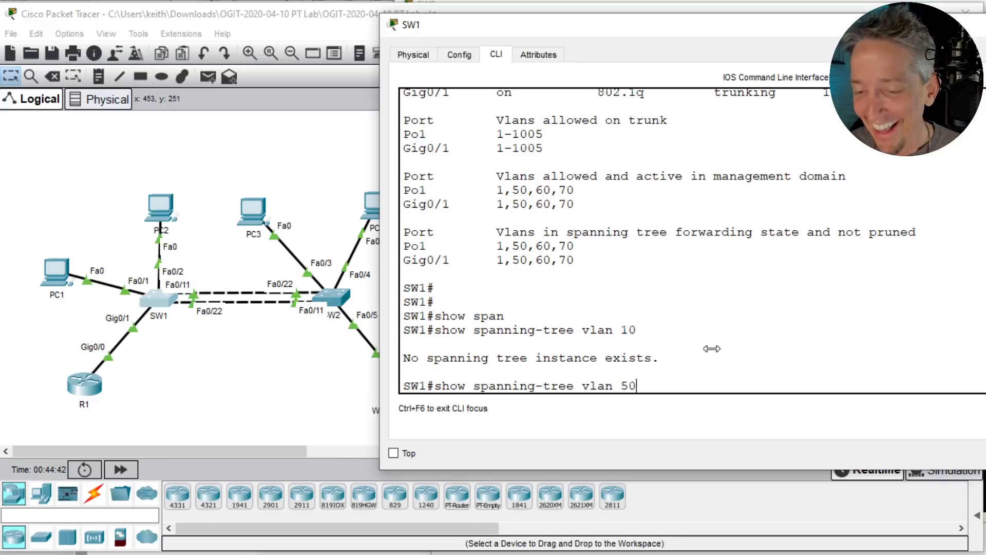
{"action": "key", "text": "Return"}
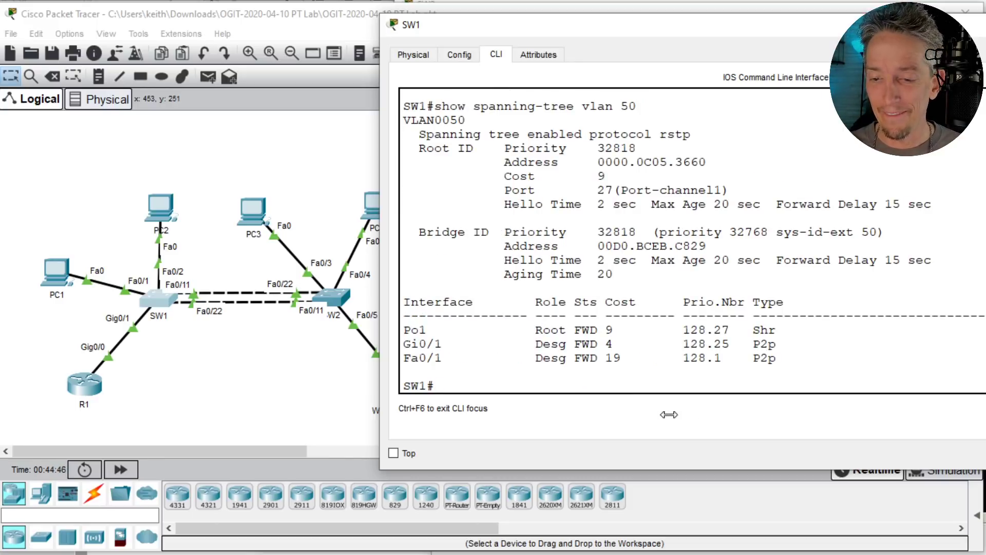
{"action": "triple_click", "coordinate": [416, 330]}
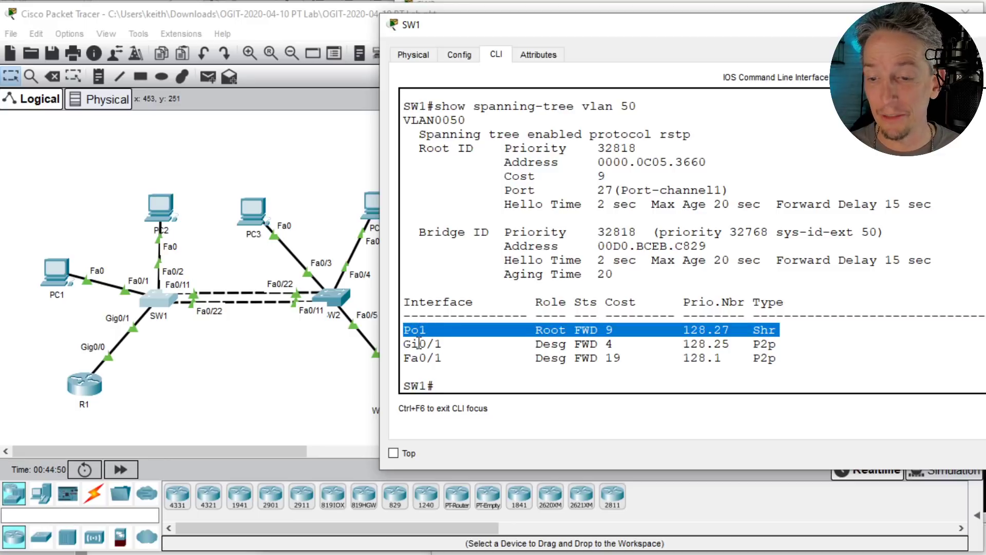
{"action": "double_click", "coordinate": [547, 330]}
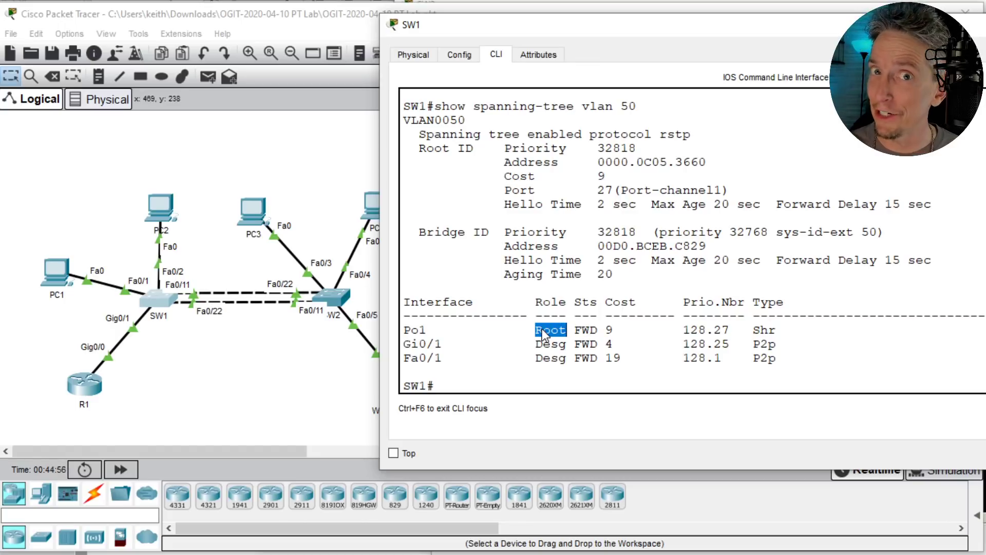
{"action": "triple_click", "coordinate": [555, 345]}
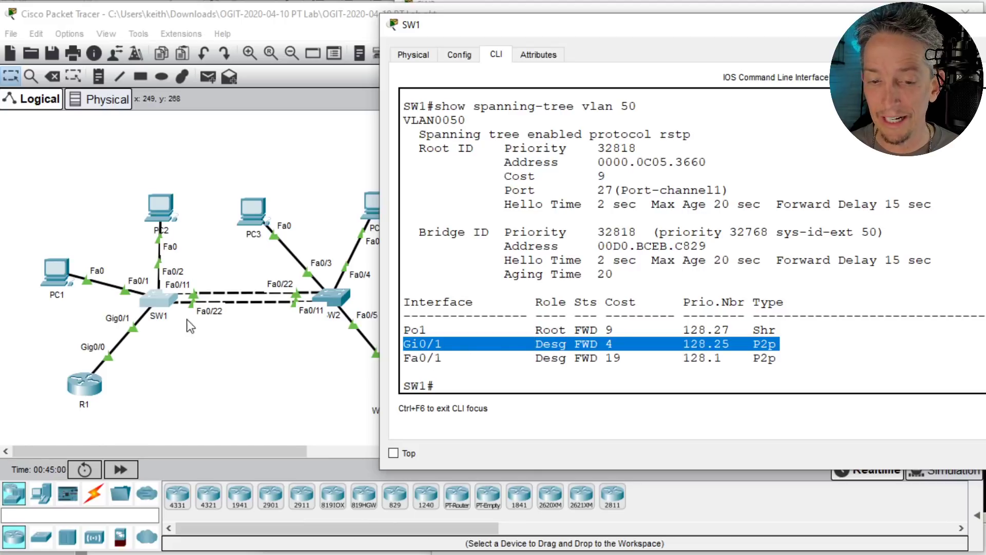
{"action": "triple_click", "coordinate": [417, 358]}
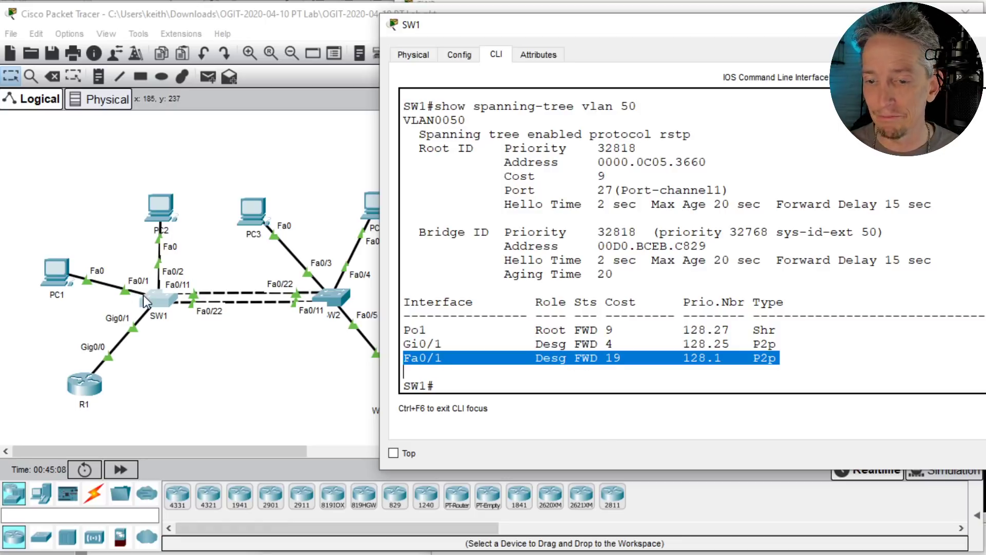
- Close the web browser open on PC2's desktop and return to the topology
{"action": "left_click", "coordinate": [165, 209]}
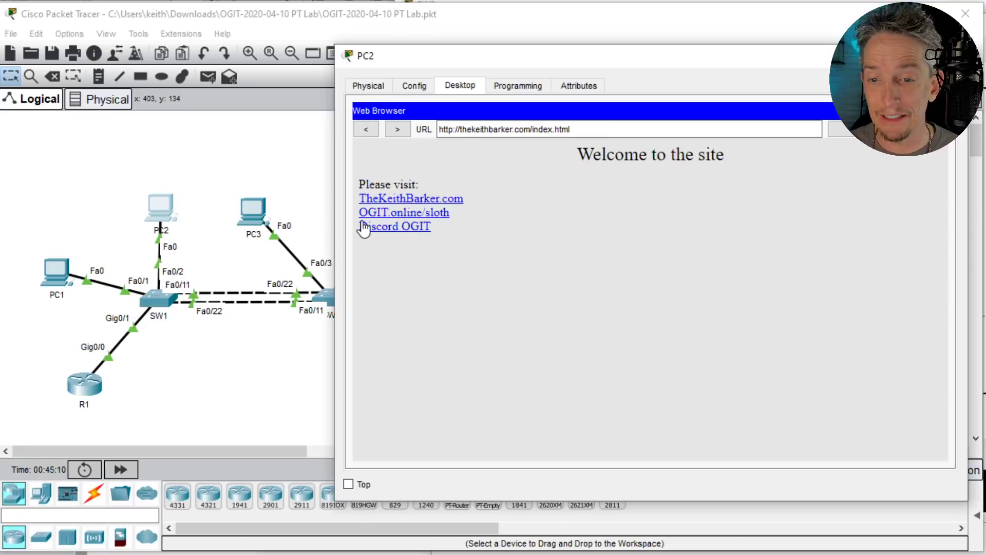
{"action": "left_click", "coordinate": [948, 111]}
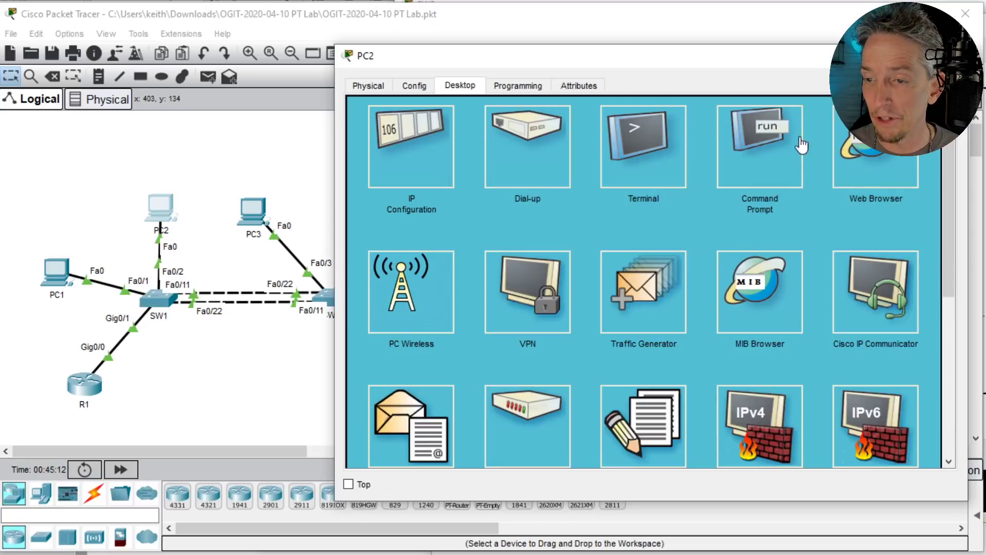
{"action": "left_click", "coordinate": [224, 141]}
- Test web access from PC3 by loading thekeithbarker.com in its web browser
{"action": "left_click", "coordinate": [261, 210]}
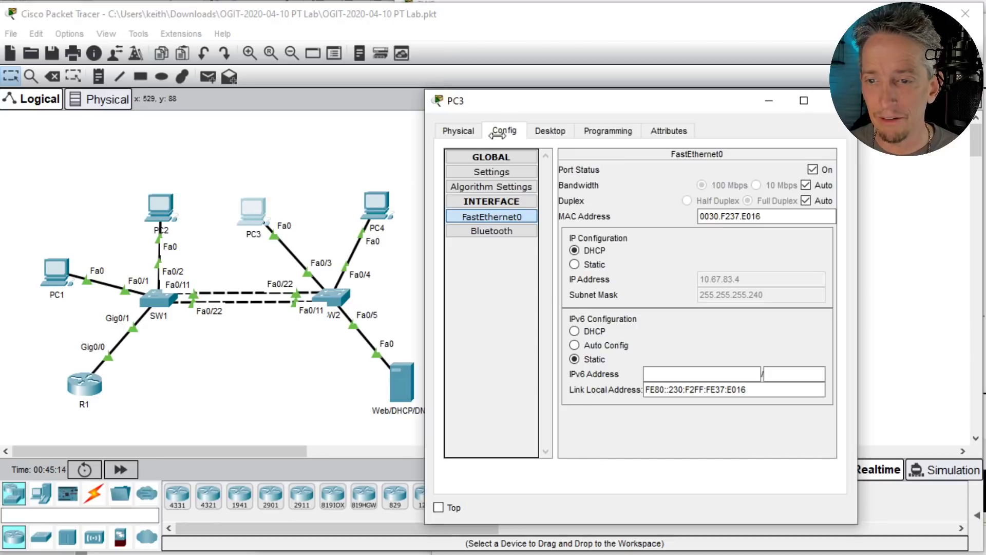
{"action": "left_click", "coordinate": [551, 131]}
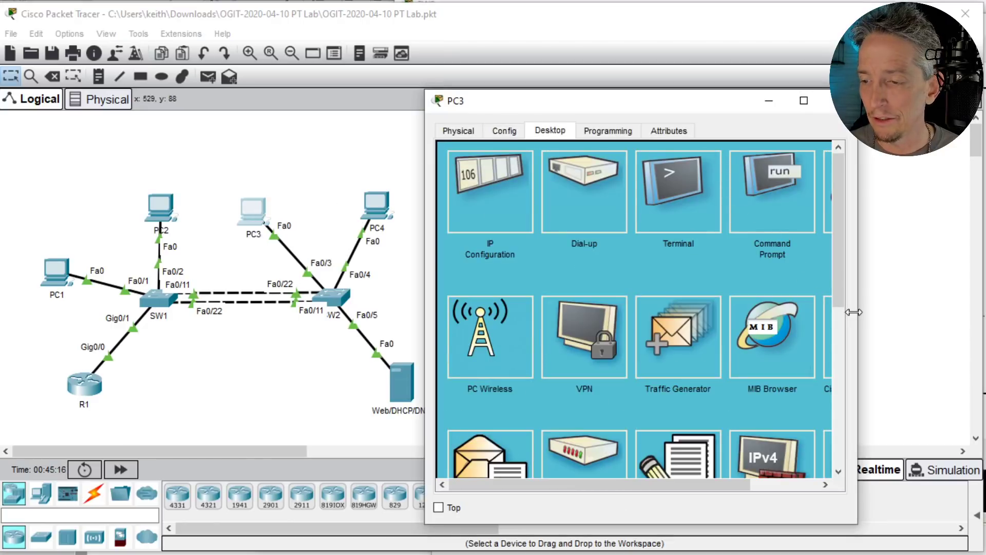
{"action": "left_click_drag", "start_coordinate": [863, 285], "coordinate": [937, 288]}
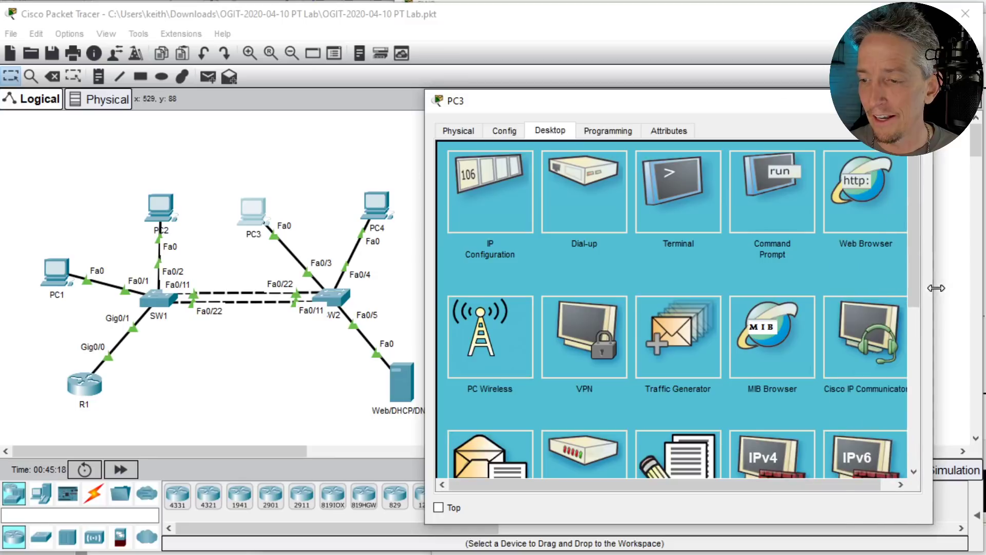
{"action": "left_click", "coordinate": [849, 195]}
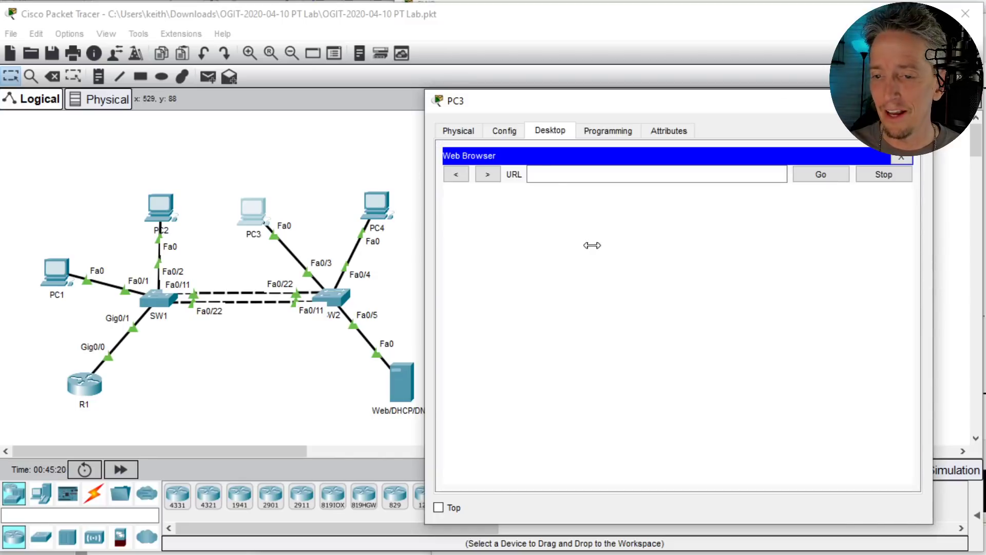
{"action": "left_click", "coordinate": [546, 174]}
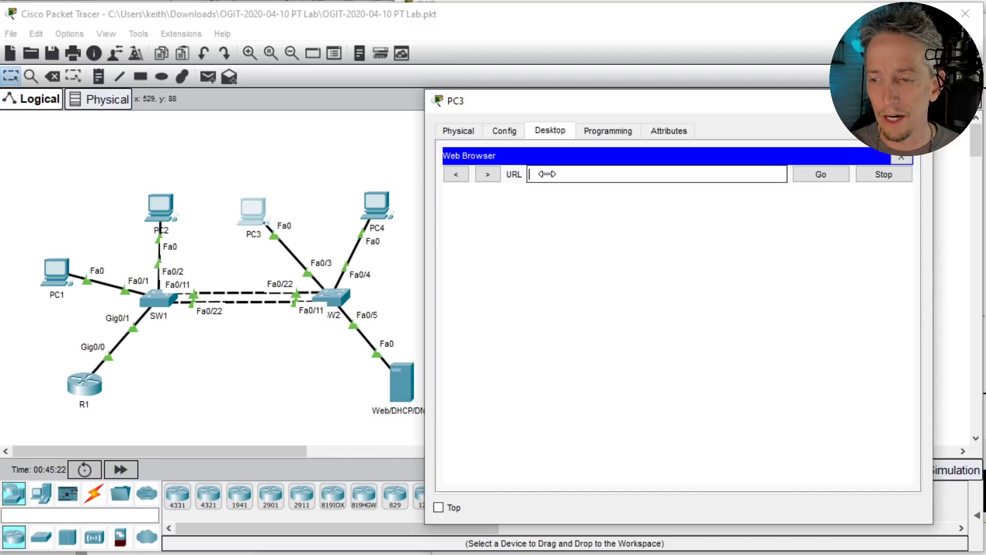
{"action": "type", "text": "thekeithbarker"}
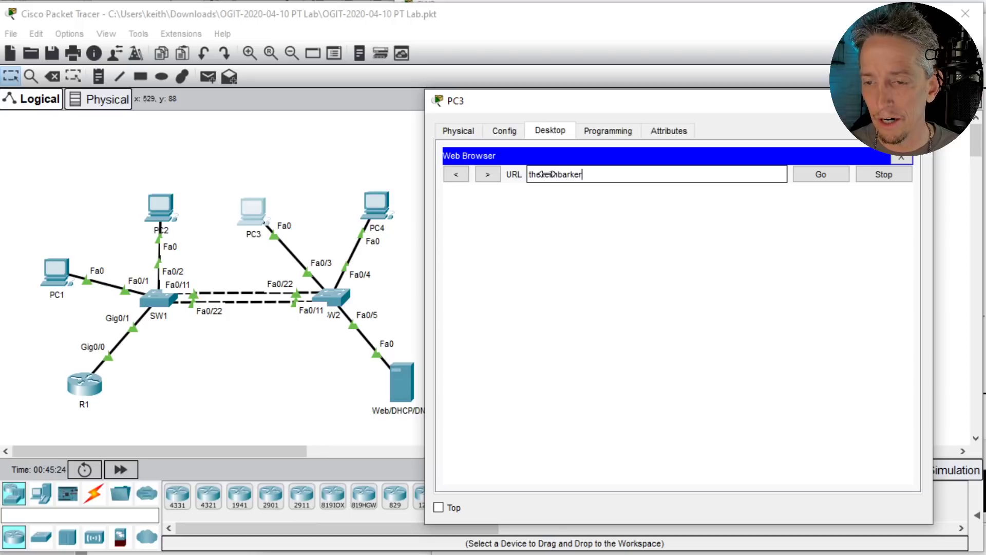
{"action": "type", "text": ".com"}
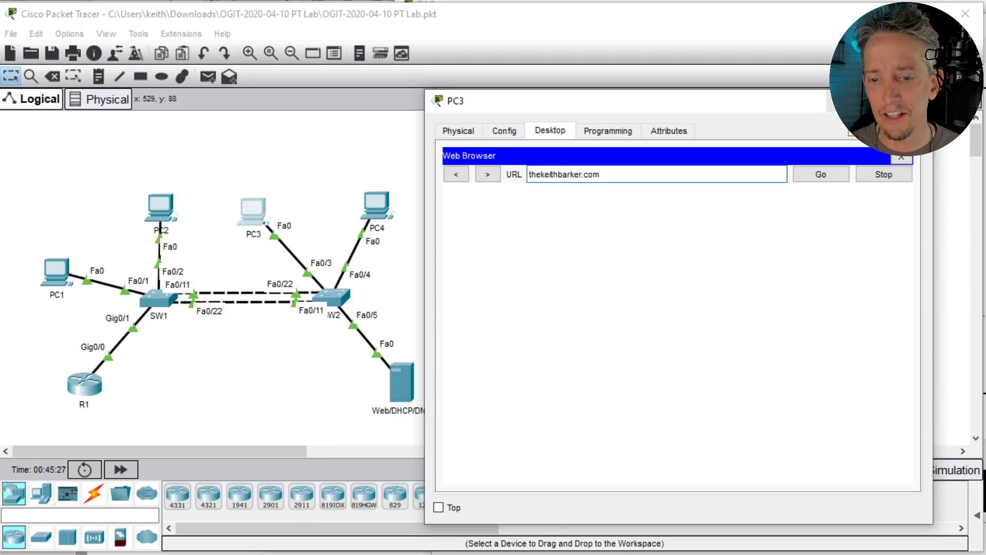
{"action": "key", "text": "Return"}
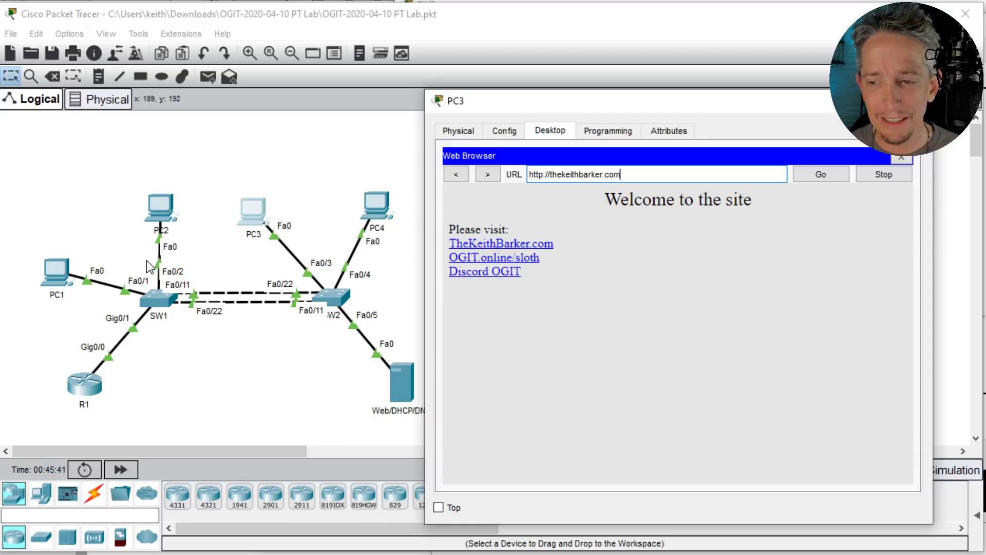
- Test web access from PC2 by loading thekeithbarker.com in a fresh web browser, and return to the topology
{"action": "left_click", "coordinate": [160, 208]}
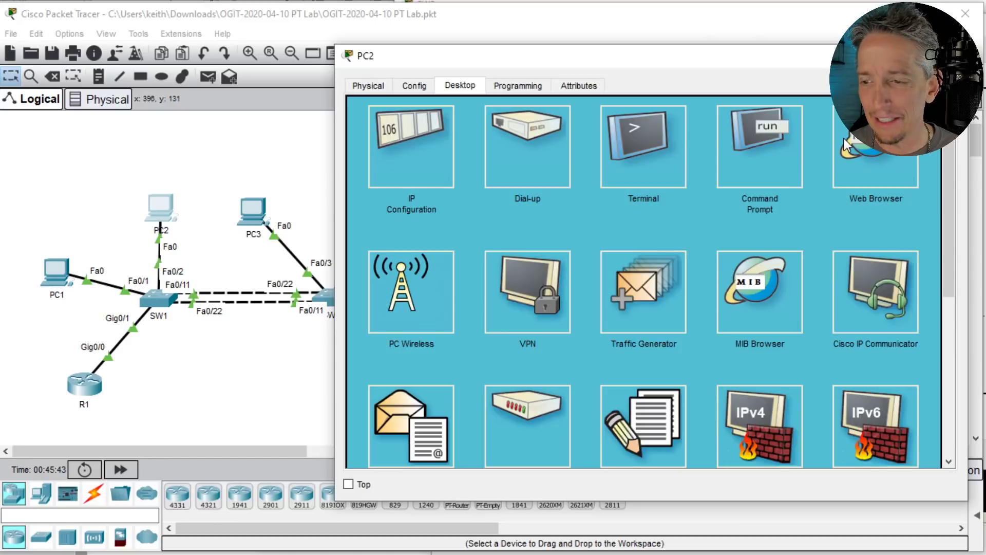
{"action": "left_click", "coordinate": [887, 155]}
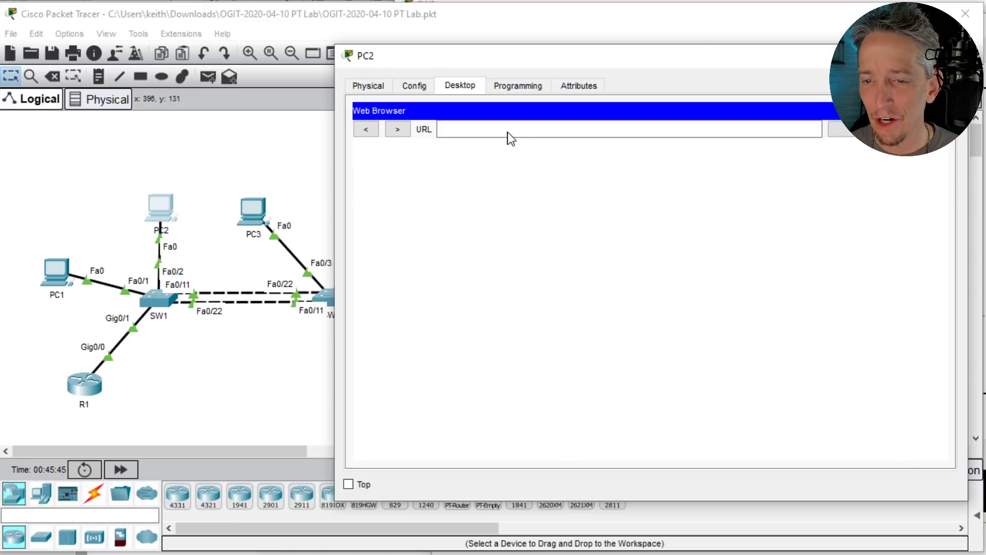
{"action": "left_click", "coordinate": [507, 132]}
{"action": "type", "text": "thekei"}
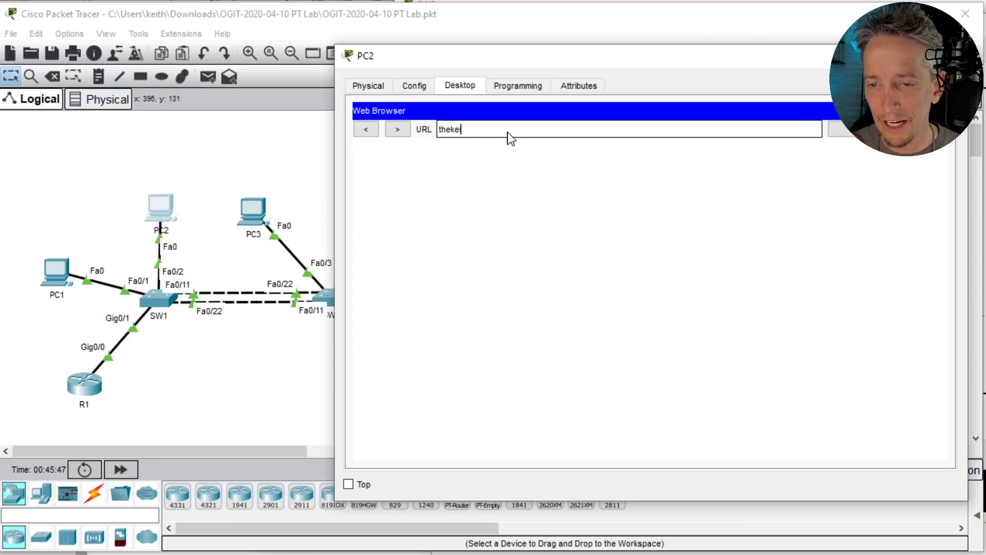
{"action": "type", "text": "thbarker.com"}
{"action": "key", "text": "Return"}
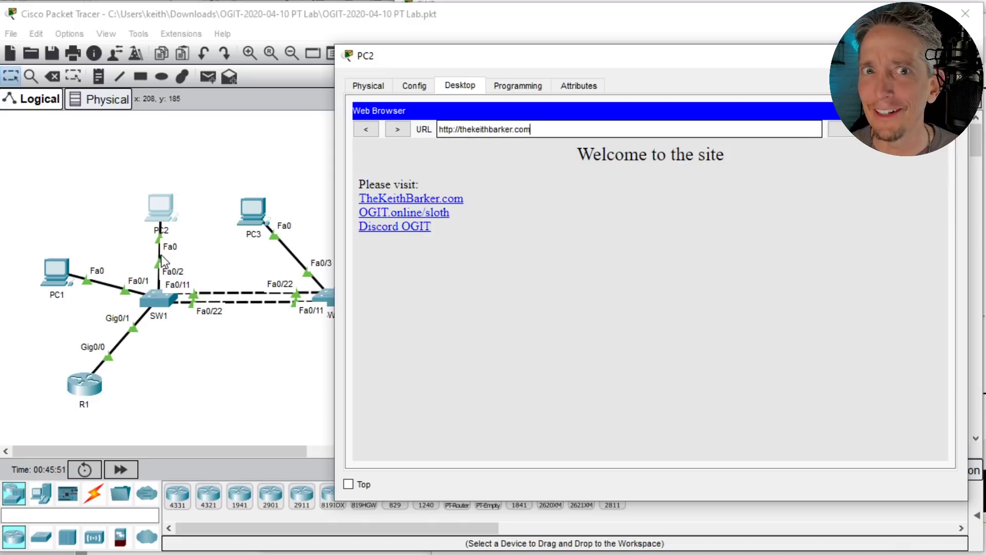
{"action": "left_click", "coordinate": [183, 145]}
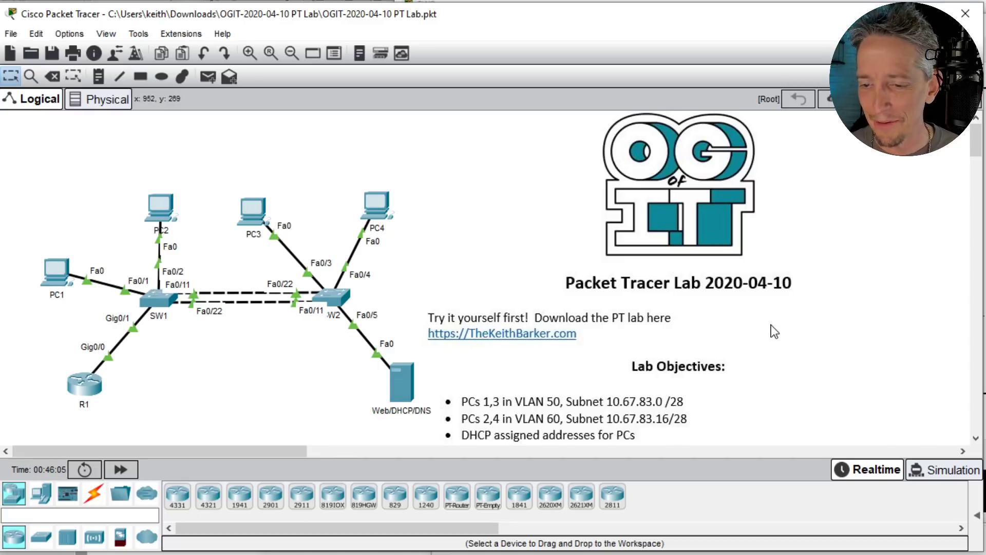
- Tick off the first five lab objectives with the screen pen, through the default gateway item, and draw an arrow pointing to R1
{"action": "scroll", "coordinate": [774, 331], "scroll_direction": "down", "scroll_amount": 3}
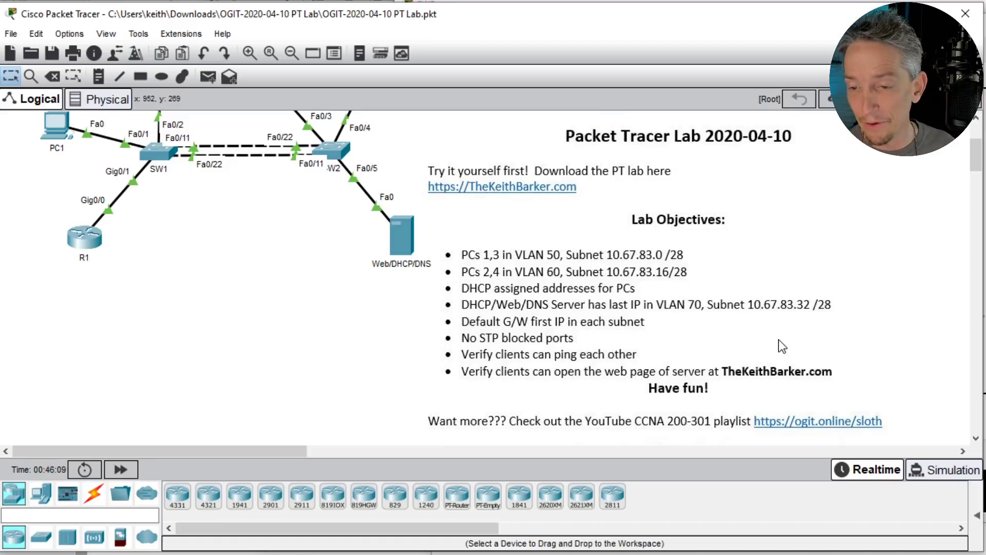
{"action": "key", "text": "ctrl+shift+3"}
{"action": "mouse_move", "coordinate": [432, 254]}
{"action": "left_mouse_down"}
{"action": "mouse_move", "coordinate": [455, 241]}
{"action": "mouse_move", "coordinate": [462, 256]}
{"action": "left_mouse_up"}
{"action": "left_click_drag", "start_coordinate": [437, 288], "coordinate": [453, 280]}
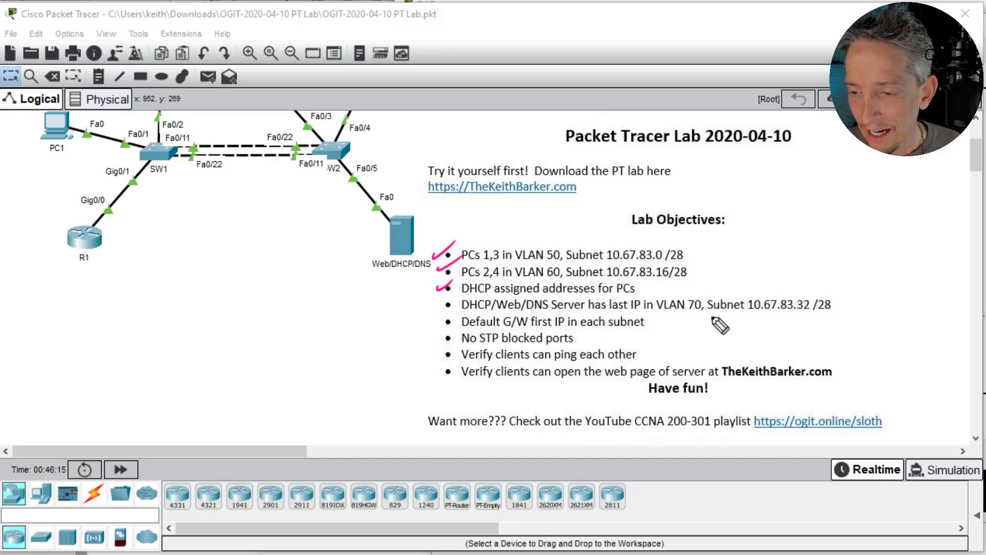
{"action": "left_click_drag", "start_coordinate": [433, 309], "coordinate": [453, 298]}
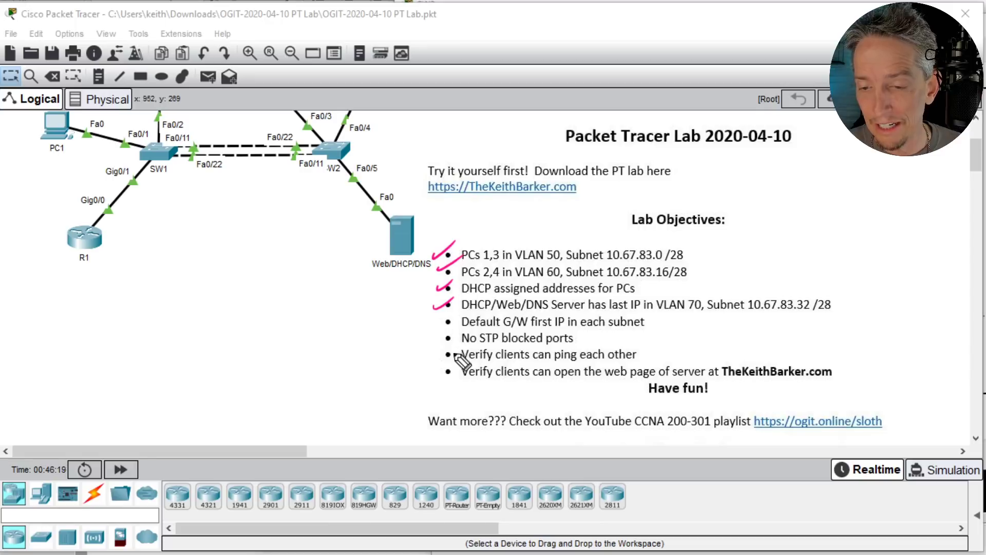
{"action": "left_click_drag", "start_coordinate": [429, 322], "coordinate": [448, 317]}
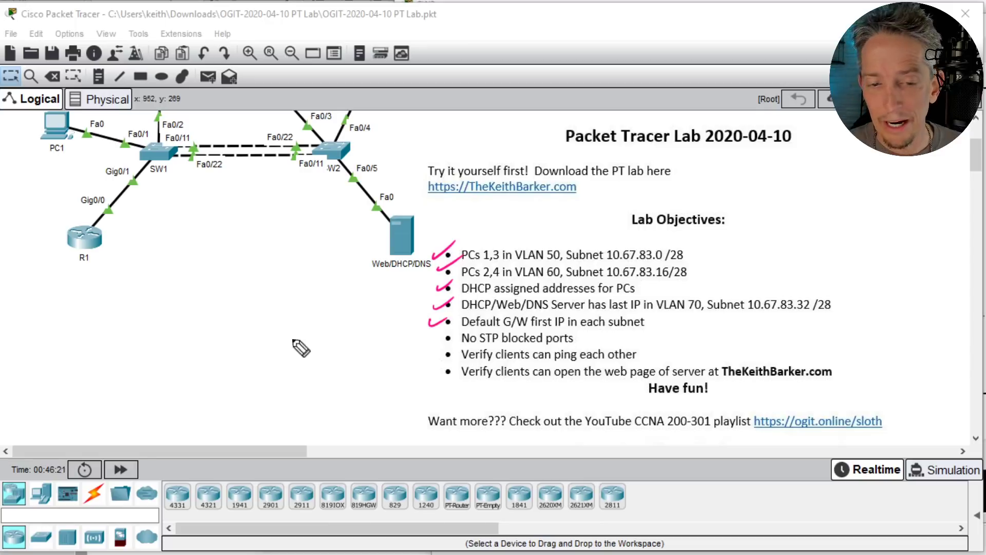
{"action": "mouse_move", "coordinate": [67, 305]}
{"action": "left_mouse_down"}
{"action": "mouse_move", "coordinate": [75, 273]}
{"action": "mouse_move", "coordinate": [79, 286]}
{"action": "left_mouse_up"}
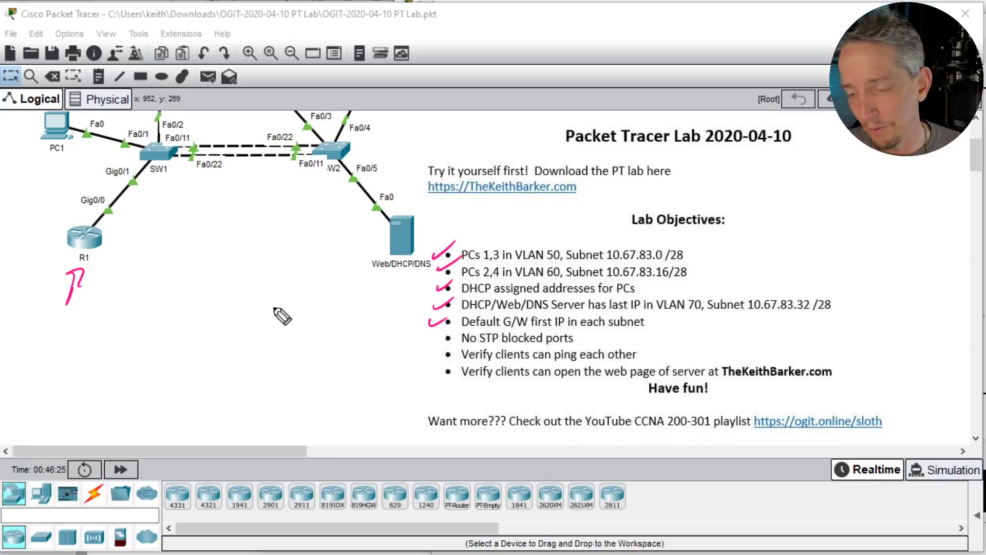
- Mark the "No STP blocked ports" objective with a pen arrow, circle the SW1–SW2 links and underline TheKeithBarker.com in the last objective
{"action": "left_click_drag", "start_coordinate": [416, 347], "coordinate": [438, 342]}
{"action": "left_click_drag", "start_coordinate": [430, 337], "coordinate": [432, 349]}
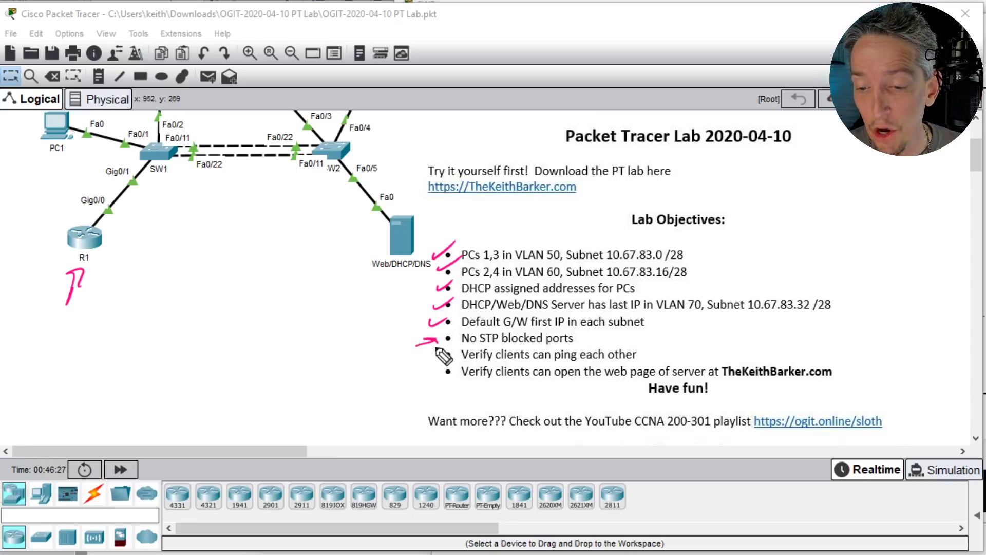
{"action": "mouse_move", "coordinate": [186, 176]}
{"action": "left_mouse_down"}
{"action": "mouse_move", "coordinate": [180, 149]}
{"action": "mouse_move", "coordinate": [122, 181]}
{"action": "left_mouse_up"}
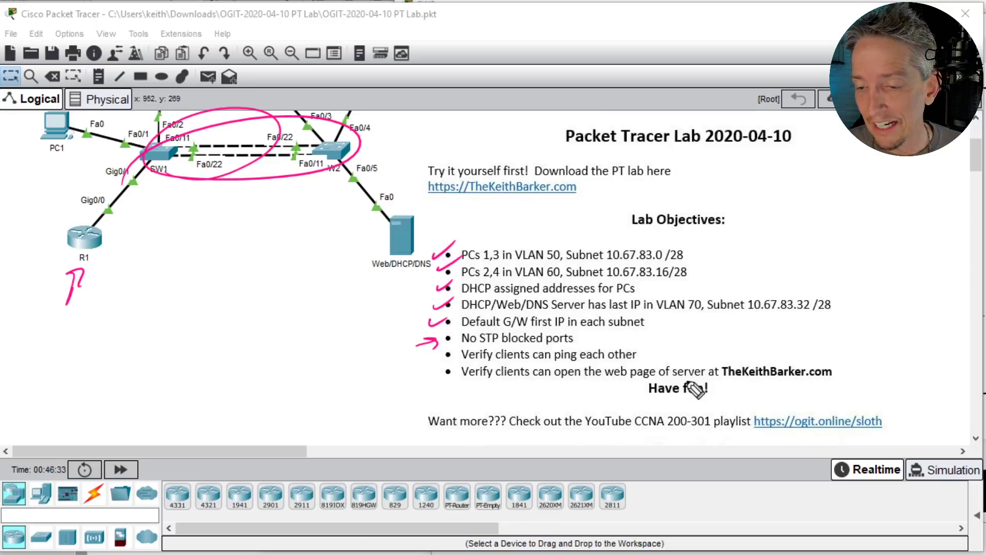
{"action": "left_click_drag", "start_coordinate": [725, 384], "coordinate": [828, 385]}
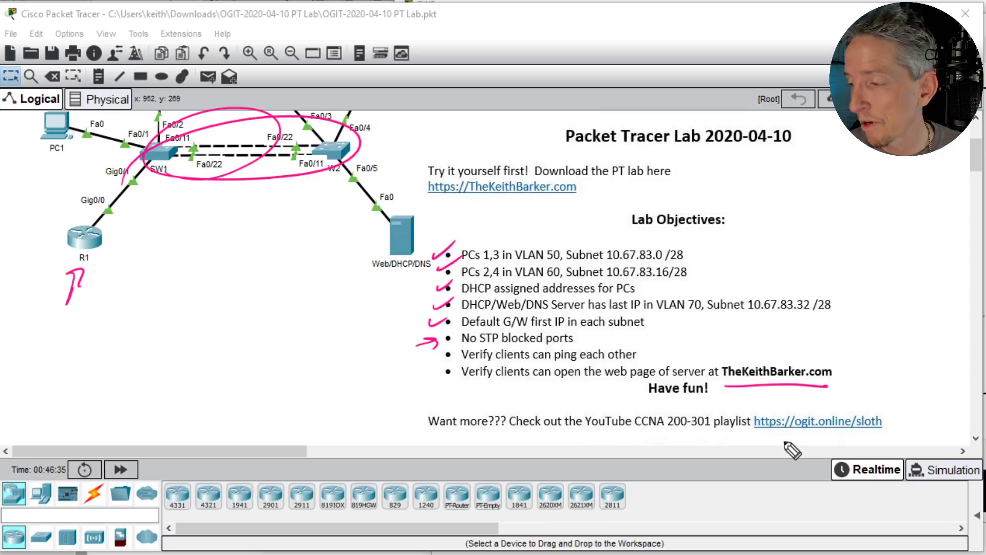